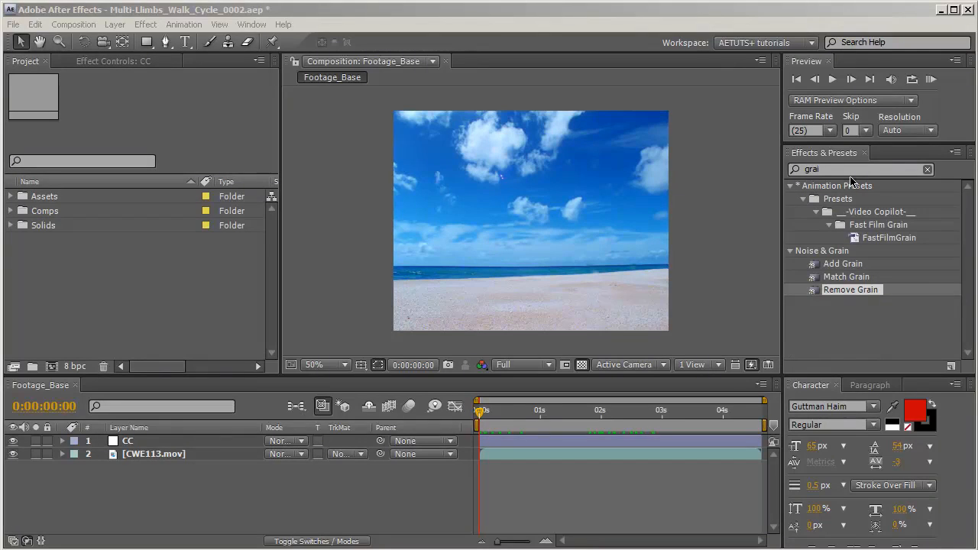
Create a new composition 500 px wide and 170 px high with the Square Pixels aspect ratio.
{"action": "left_click", "coordinate": [123, 282]}
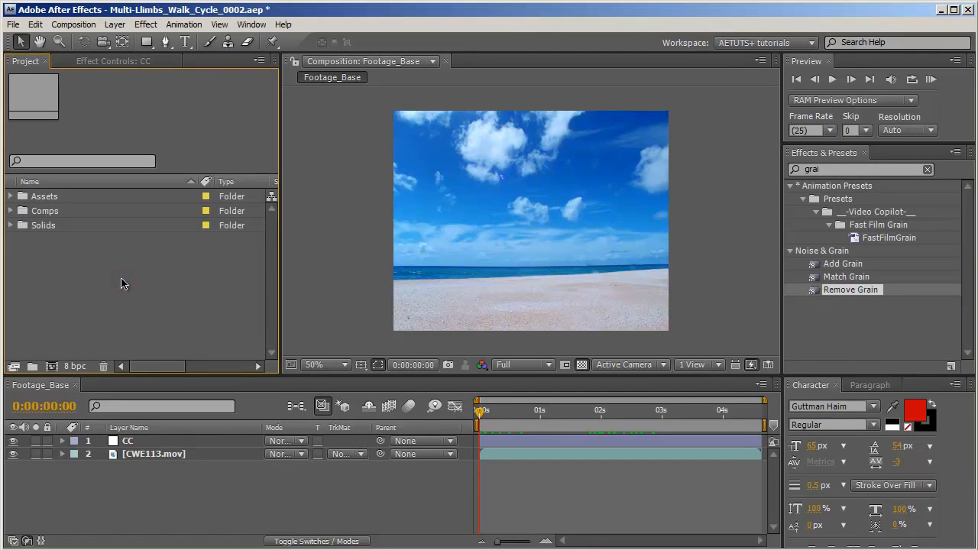
{"action": "key", "text": "ctrl+n"}
{"action": "left_click", "coordinate": [425, 321]}
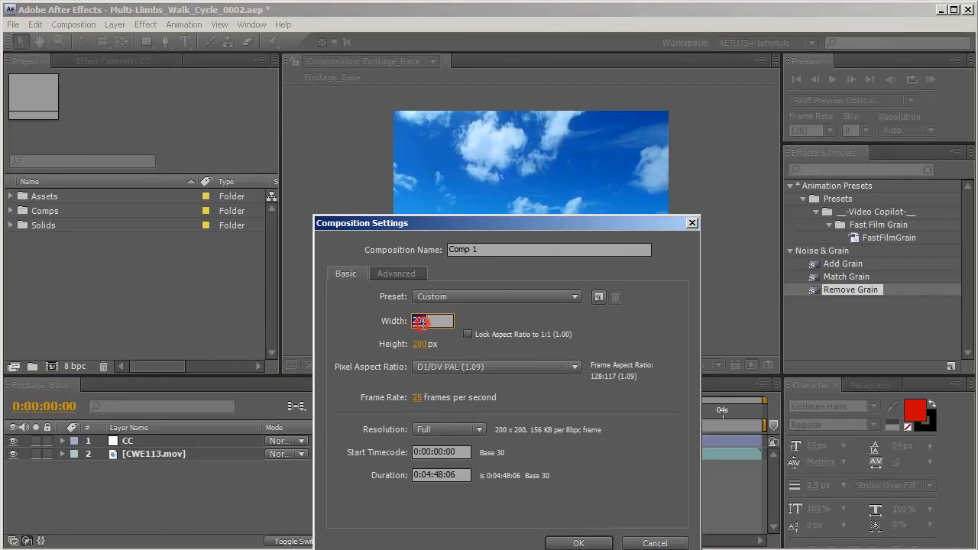
{"action": "type", "text": "500"}
{"action": "left_click", "coordinate": [427, 344]}
{"action": "type", "text": "170"}
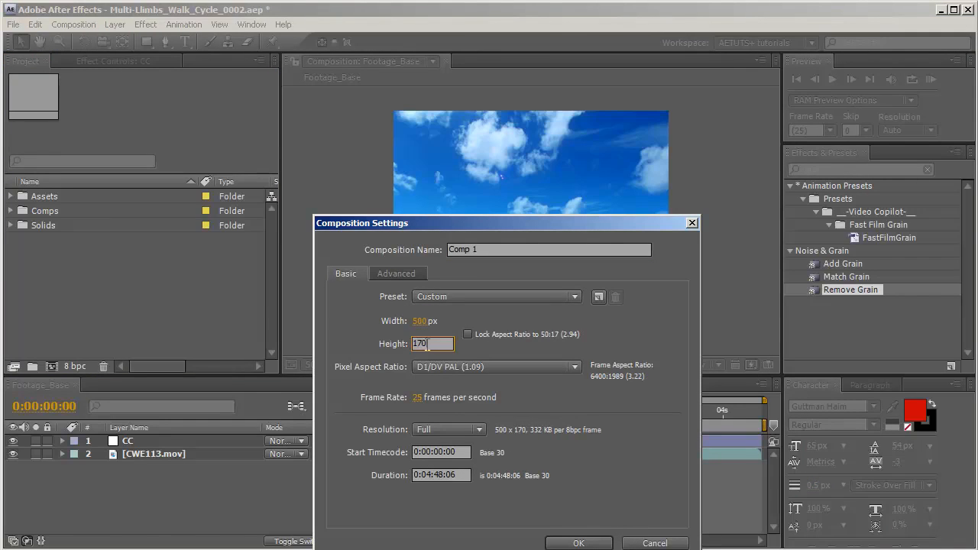
{"action": "left_click", "coordinate": [464, 367]}
{"action": "left_click", "coordinate": [477, 381]}
{"action": "left_click", "coordinate": [477, 382]}
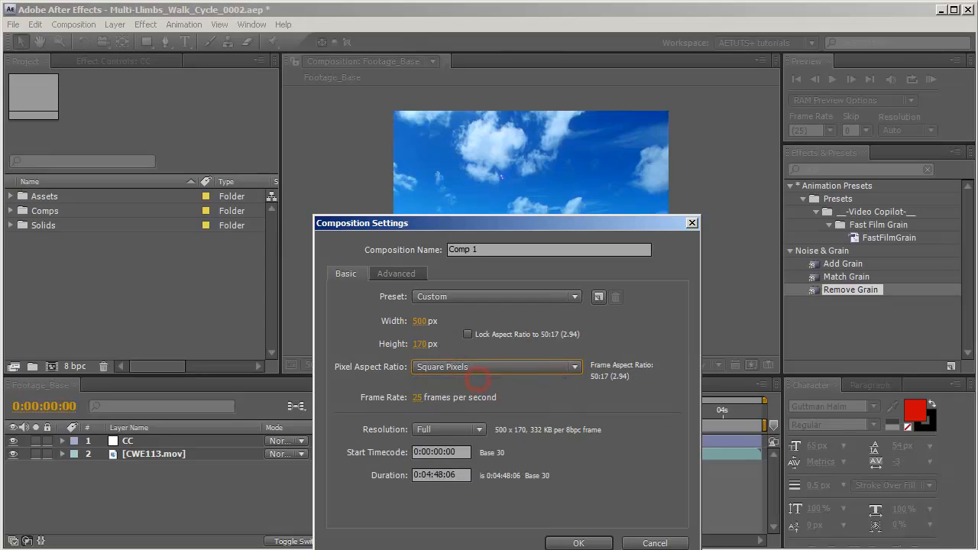
{"action": "left_click", "coordinate": [579, 543]}
File the new composition in the Comps folder and rename it Crab.
{"action": "mouse_move", "coordinate": [45, 211]}
{"action": "left_mouse_down"}
{"action": "mouse_move", "coordinate": [54, 224]}
{"action": "mouse_move", "coordinate": [61, 213]}
{"action": "mouse_move", "coordinate": [43, 211]}
{"action": "left_mouse_up"}
{"action": "key", "text": "Return"}
{"action": "type", "text": "Crab"}
{"action": "key", "text": "Return"}
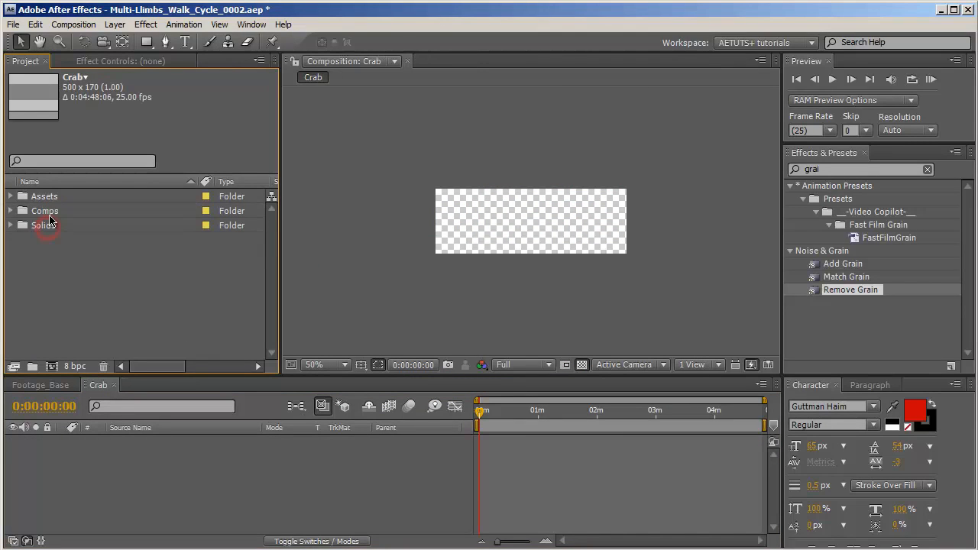
Add the Body, Claw and Leg layers of Crab.psd from the Assets' Stills > Crab folder to the Crab composition.
{"action": "left_click", "coordinate": [10, 196]}
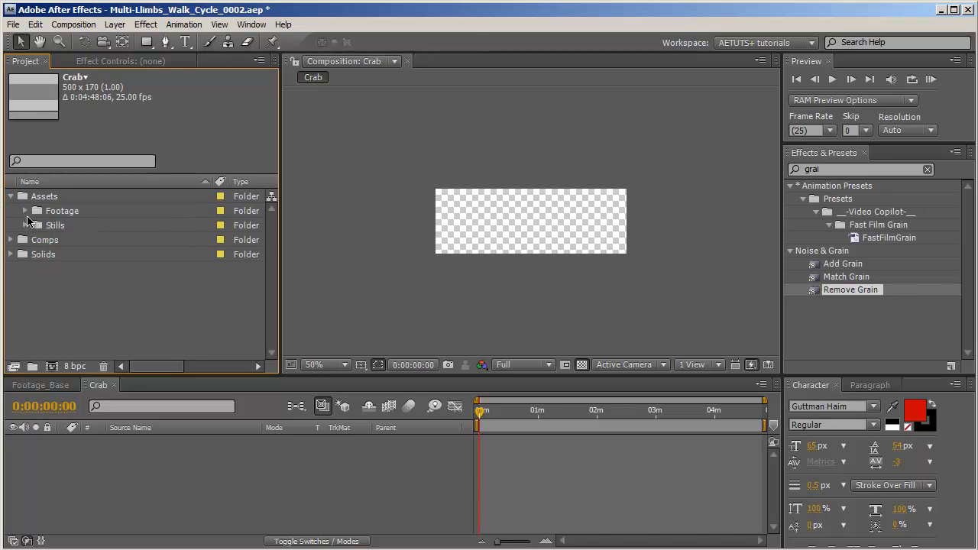
{"action": "left_click", "coordinate": [25, 225]}
{"action": "double_click", "coordinate": [68, 242]}
{"action": "left_click", "coordinate": [100, 254]}
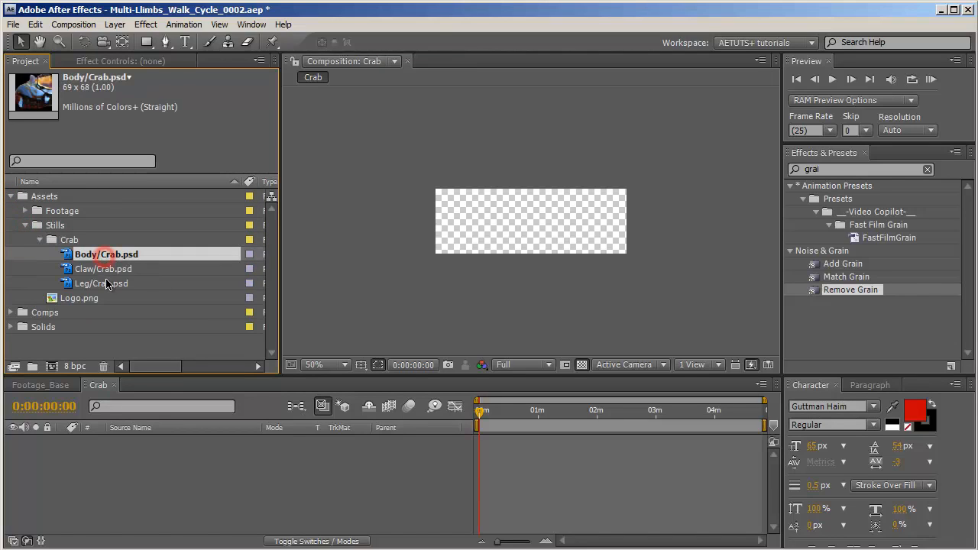
{"action": "left_click", "coordinate": [103, 282], "text": "shift"}
{"action": "left_click_drag", "start_coordinate": [103, 282], "coordinate": [174, 439]}
{"action": "scroll", "coordinate": [506, 272], "scroll_direction": "up", "scroll_amount": 4}
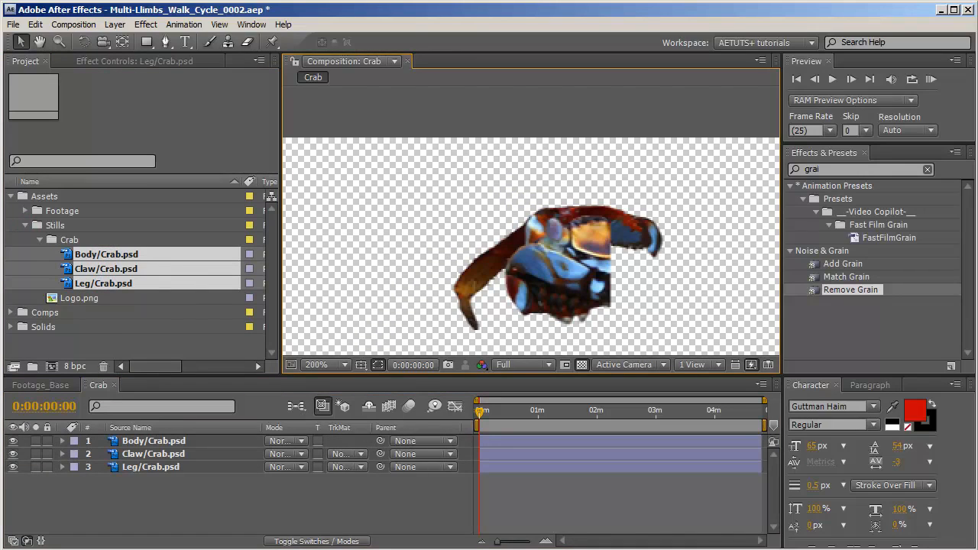
Switch to Photoshop and examine the Leg, Claw and Body cut-outs in Crab.psd and the original crab photo.
{"action": "left_click", "coordinate": [176, 538]}
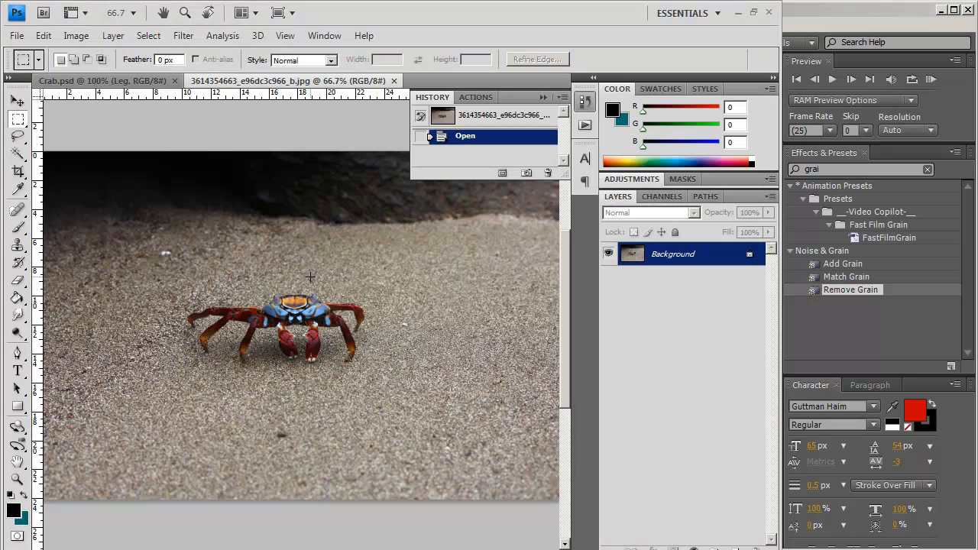
{"action": "key", "text": "v"}
{"action": "key", "text": "ctrl+Tab"}
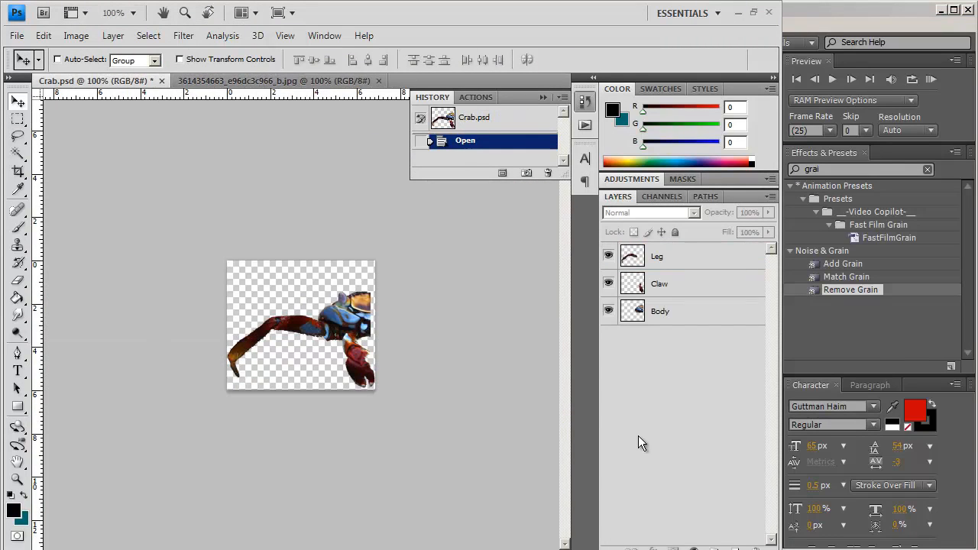
{"action": "left_click", "coordinate": [608, 283]}
{"action": "left_click", "coordinate": [608, 256]}
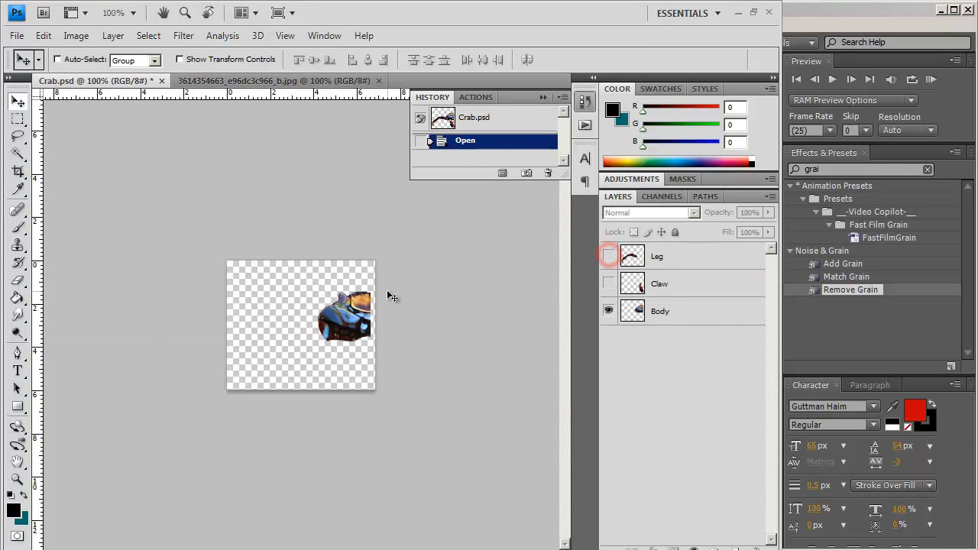
{"action": "left_click", "coordinate": [608, 284]}
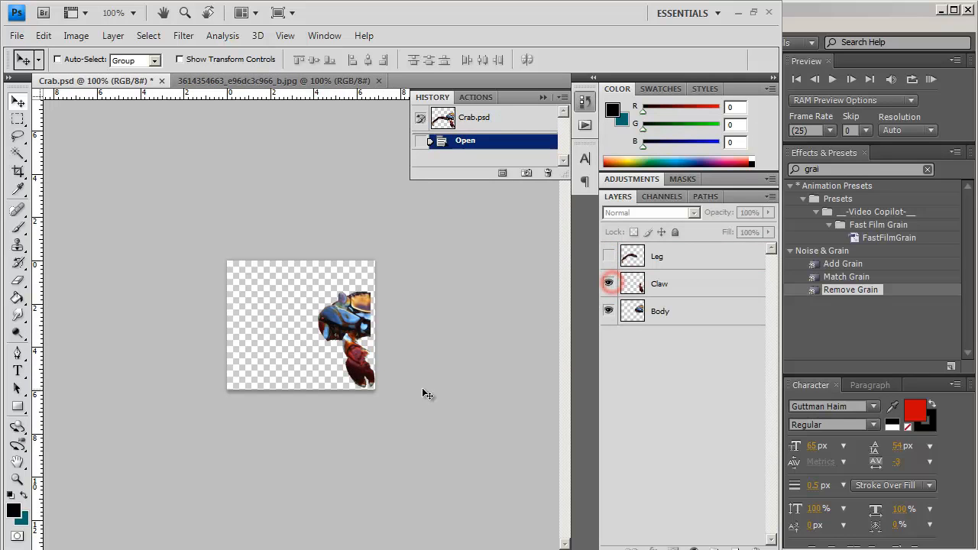
{"action": "left_click", "coordinate": [608, 256]}
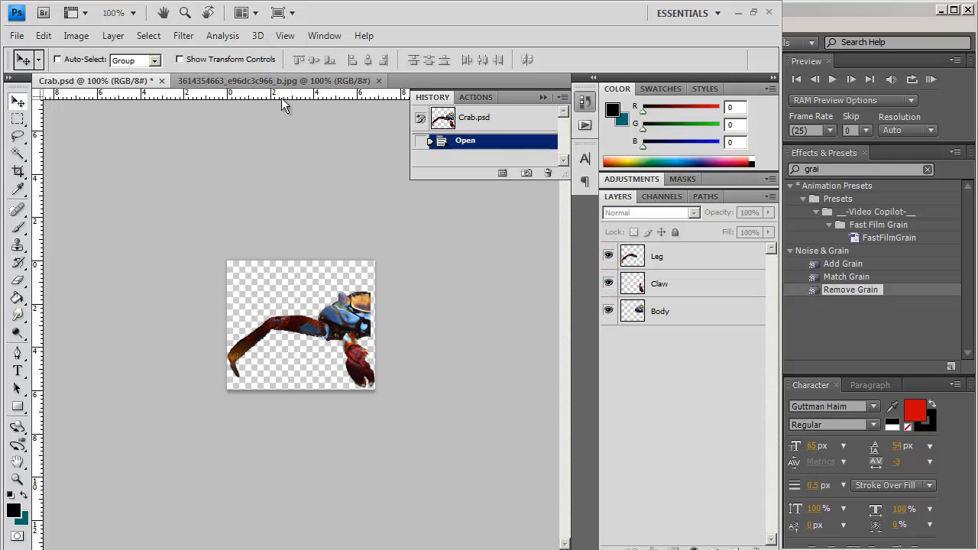
{"action": "left_click", "coordinate": [252, 79]}
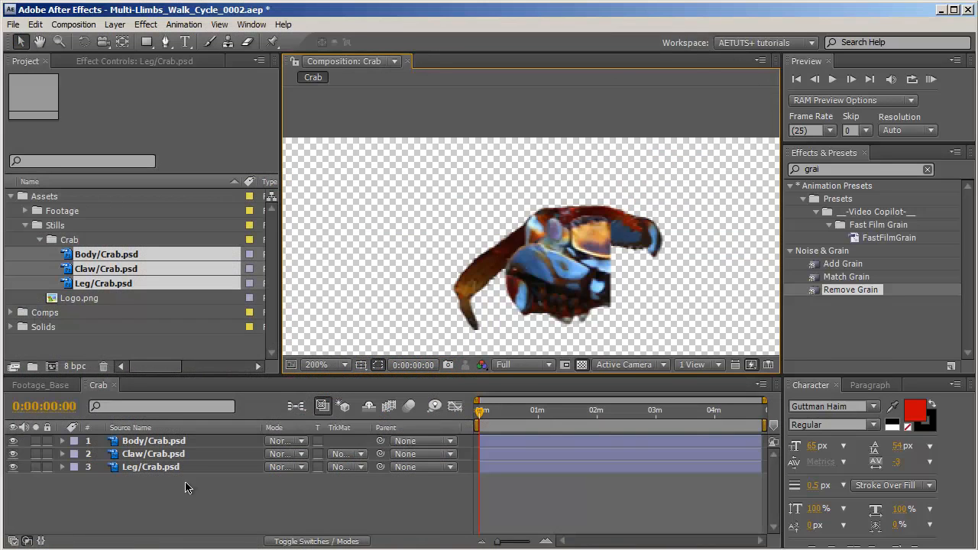
In After Effects, put the Body layer beneath the others and position the leg and claw against the crab's body.
{"action": "left_click", "coordinate": [161, 480]}
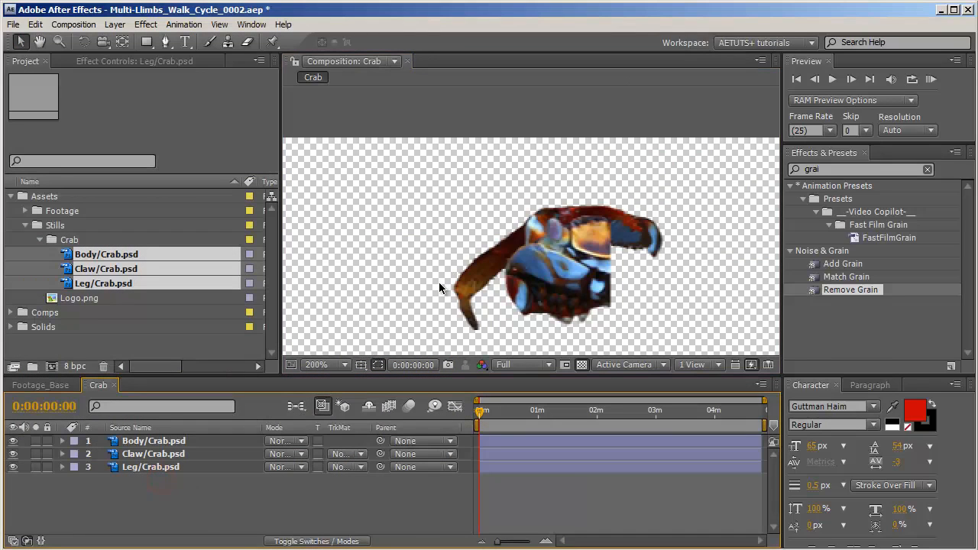
{"action": "left_click_drag", "start_coordinate": [181, 441], "coordinate": [176, 496]}
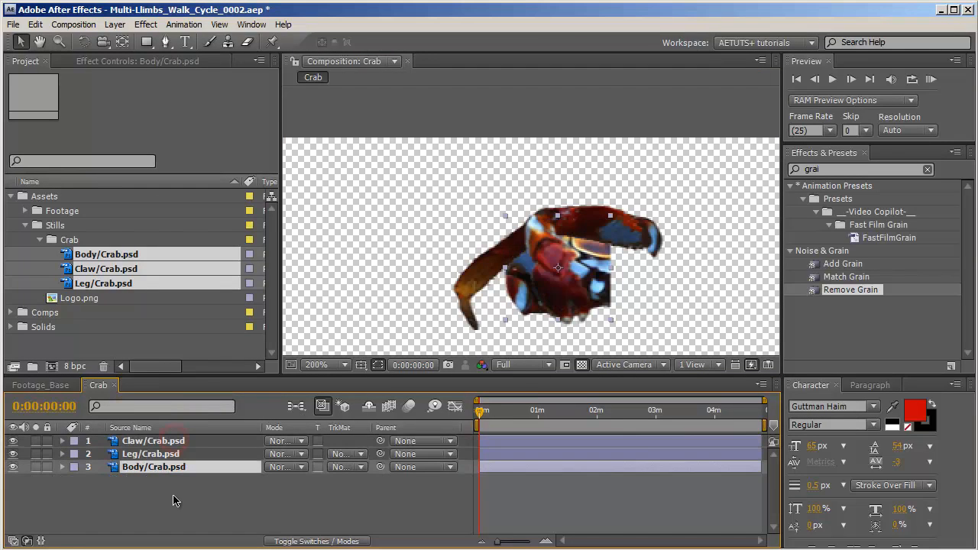
{"action": "left_click", "coordinate": [171, 455]}
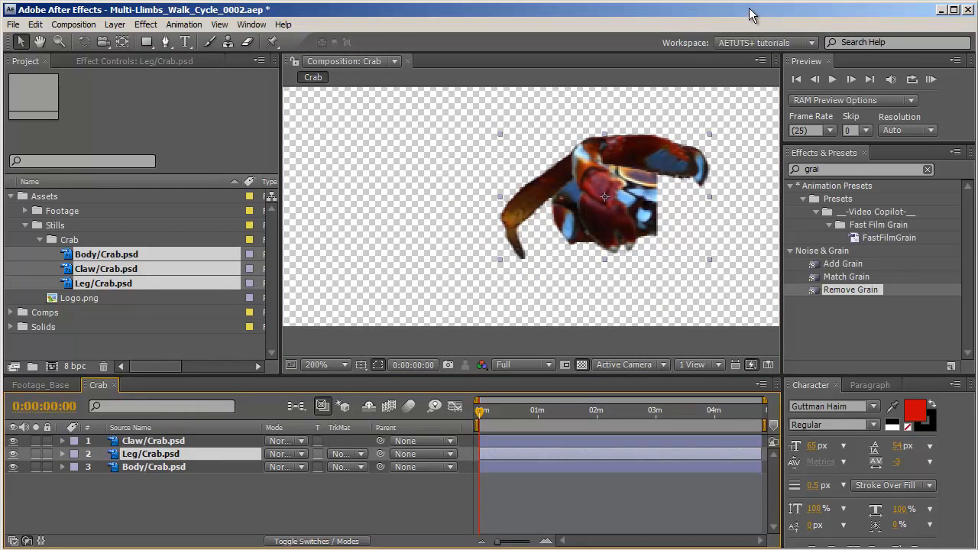
{"action": "left_click_drag", "start_coordinate": [658, 156], "coordinate": [526, 212]}
{"action": "left_click", "coordinate": [157, 441]}
{"action": "left_click_drag", "start_coordinate": [598, 178], "coordinate": [611, 264]}
Rename the Body/Crab.psd layer as Body_01.
{"action": "key", "text": "Return"}
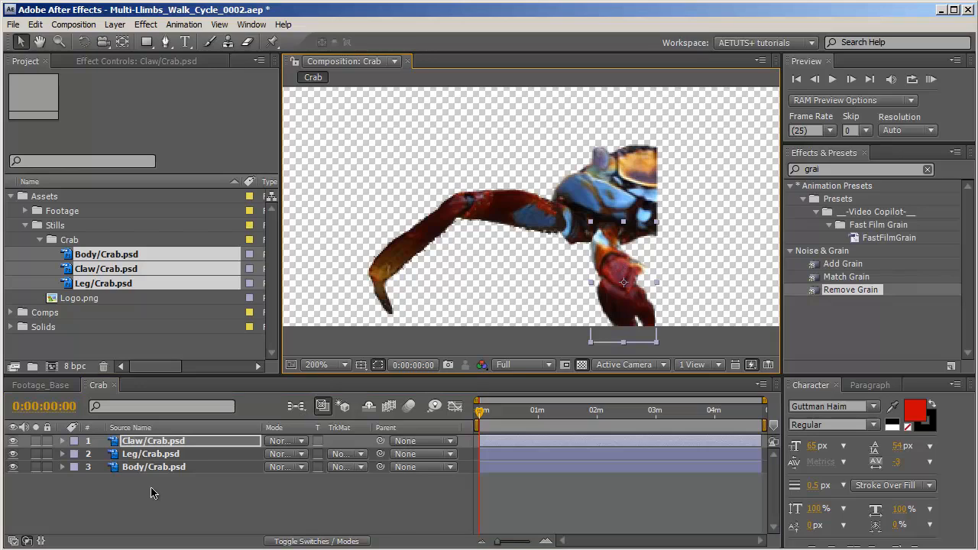
{"action": "left_click", "coordinate": [124, 465]}
{"action": "key", "text": "Return"}
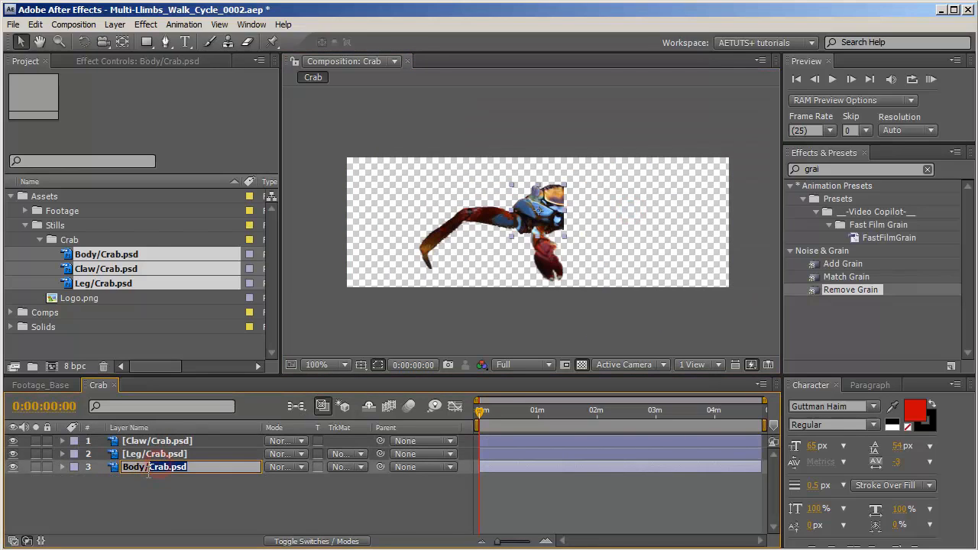
{"action": "key", "text": "BackSpace"}
{"action": "type", "text": "_01"}
{"action": "key", "text": "Return"}
{"action": "left_click", "coordinate": [194, 489]}
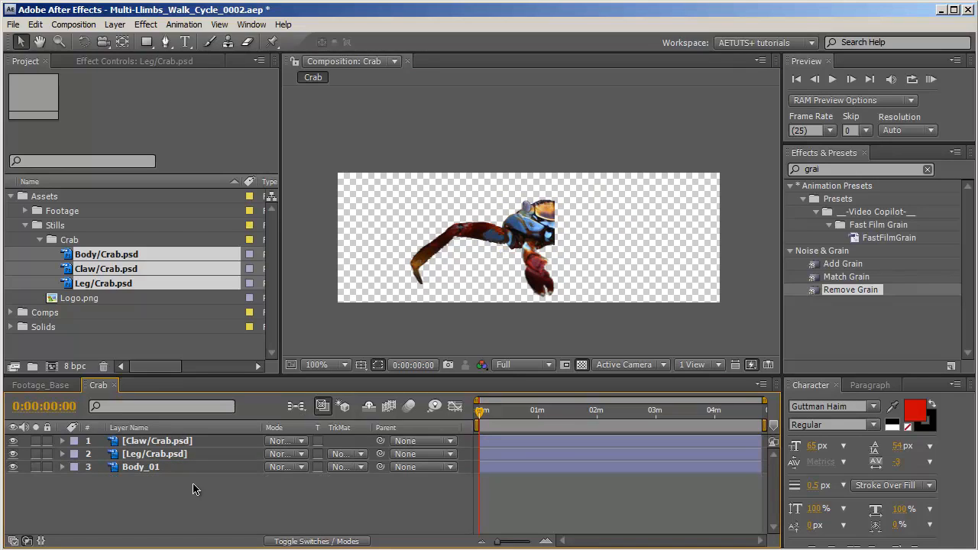
Rename the Leg/Crab.psd layer as L_Leg_01.
{"action": "left_click", "coordinate": [187, 456]}
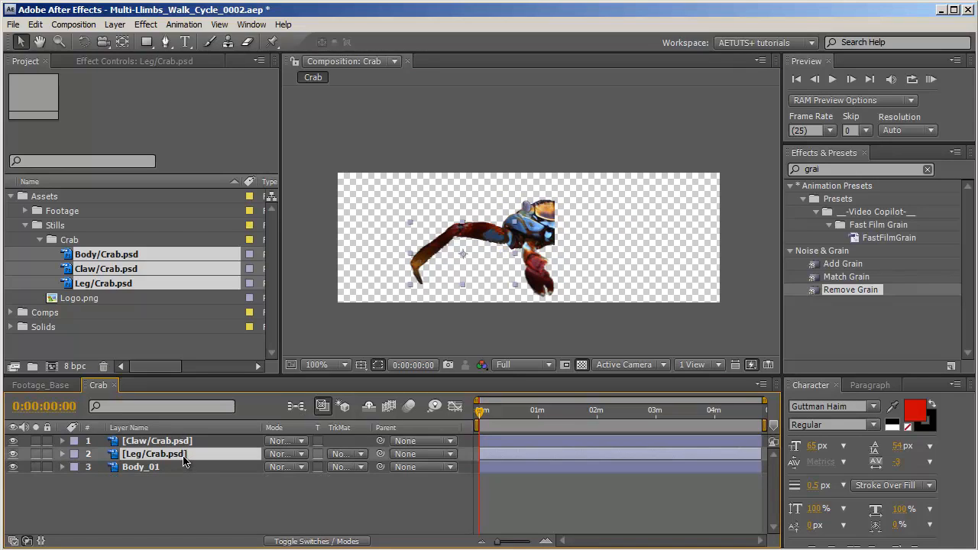
{"action": "key", "text": "Return"}
{"action": "type", "text": "L_Leg_01"}
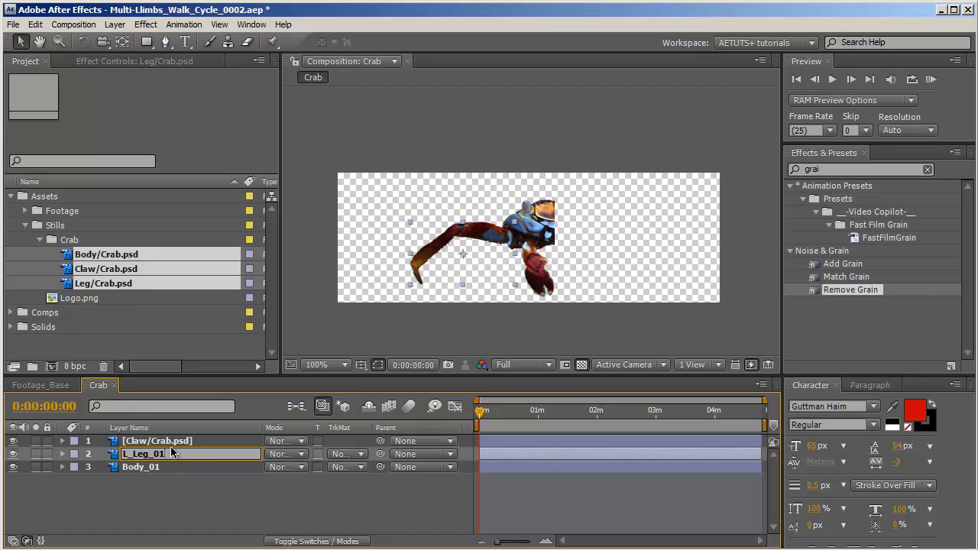
Rename the Claw/Crab.psd layer as Claw_01.
{"action": "left_click", "coordinate": [174, 444]}
{"action": "key", "text": "Return"}
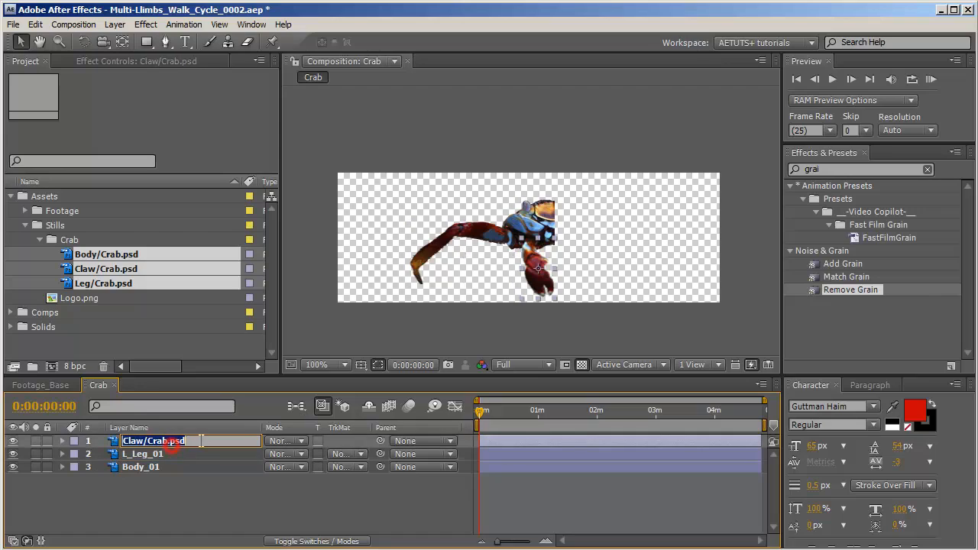
{"action": "left_click_drag", "start_coordinate": [204, 441], "coordinate": [150, 443]}
{"action": "key", "text": "BackSpace"}
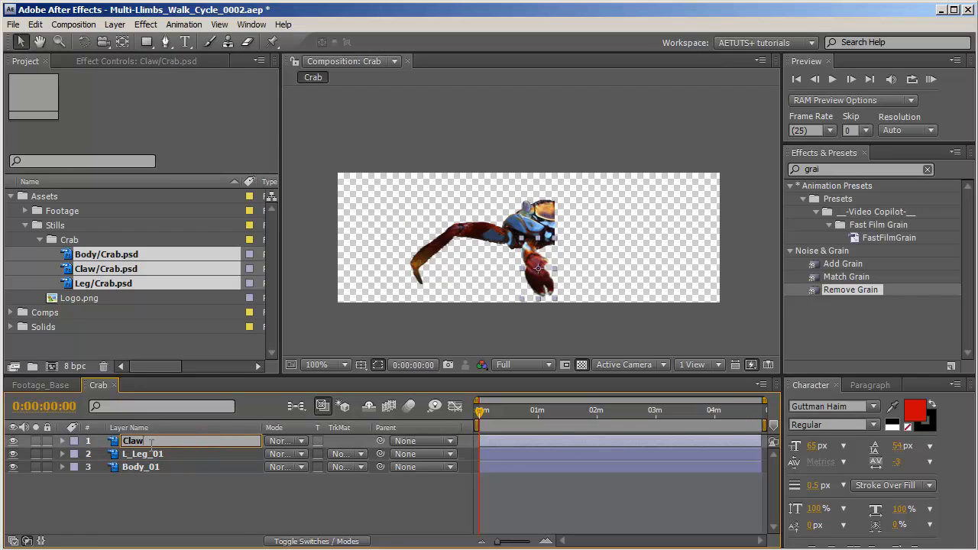
{"action": "left_click", "coordinate": [170, 498]}
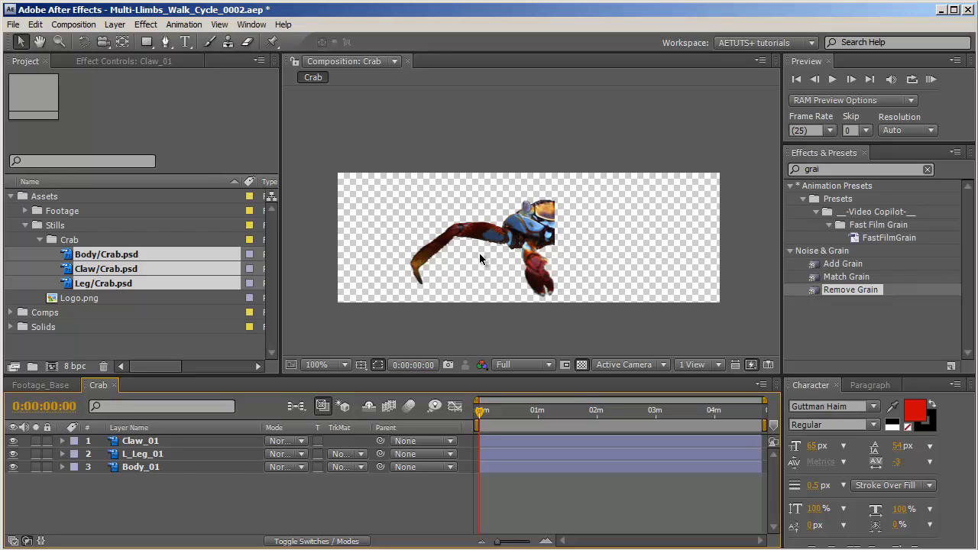
Reveal L_Leg_01's Rotation property and move the layer's anchor point to the joint where the leg meets the body.
{"action": "key", "text": "period"}
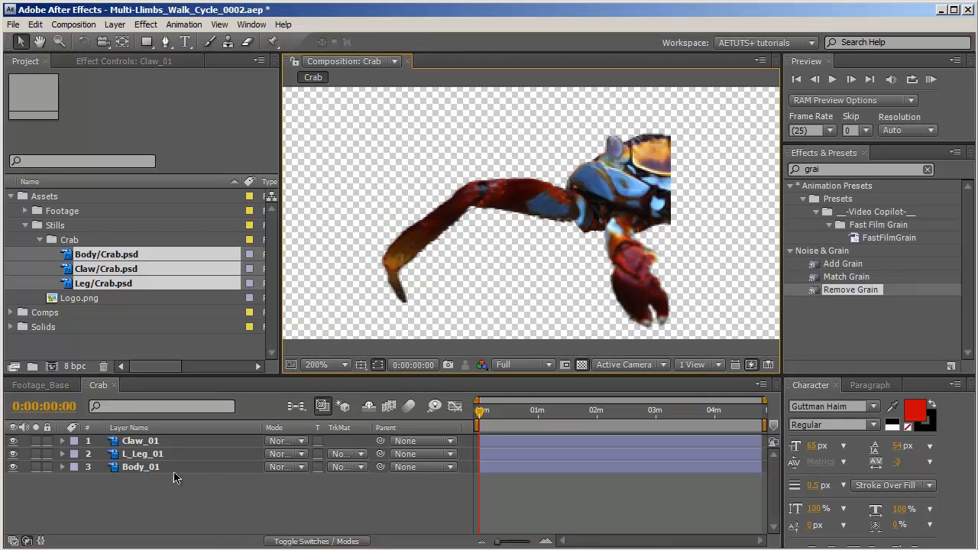
{"action": "key", "text": "h"}
{"action": "left_click_drag", "start_coordinate": [516, 277], "coordinate": [588, 243]}
{"action": "key", "text": "v"}
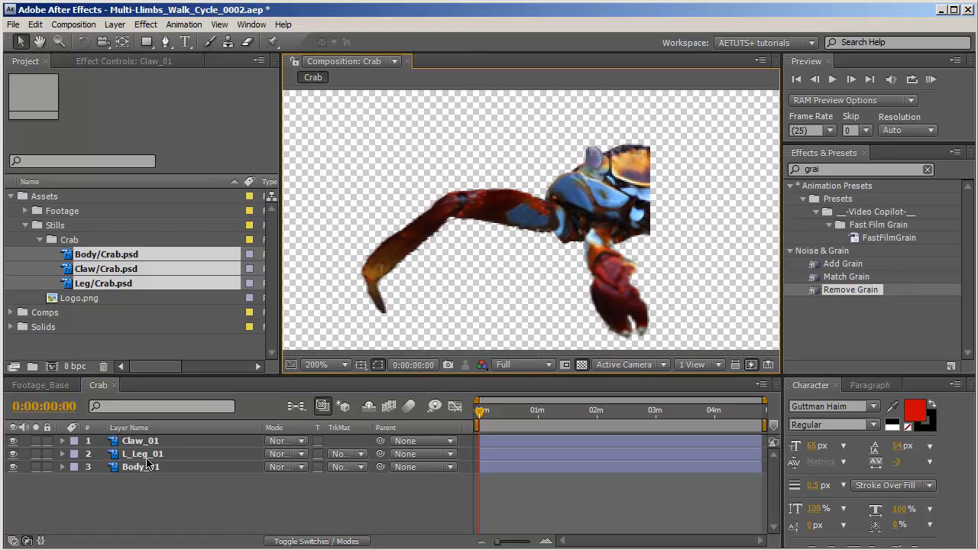
{"action": "left_click", "coordinate": [146, 454]}
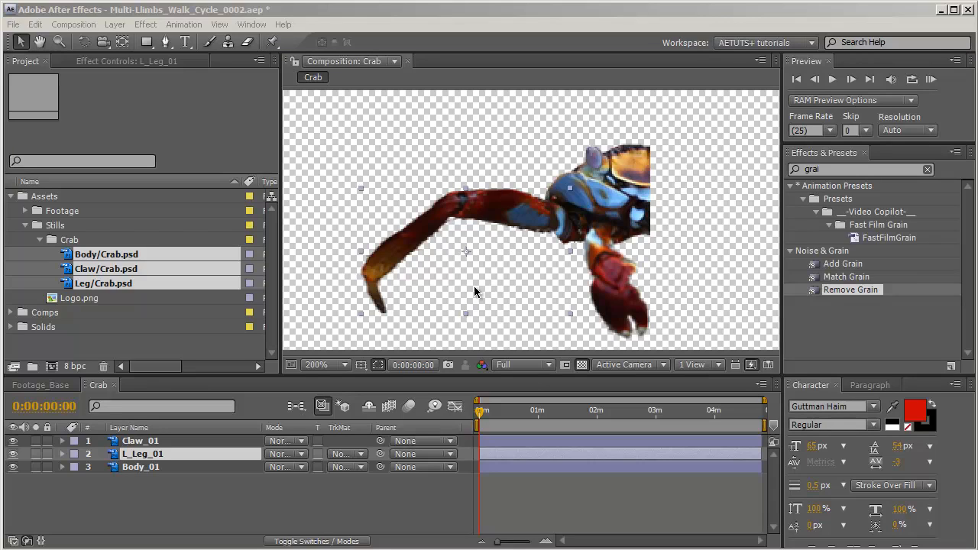
{"action": "key", "text": "r"}
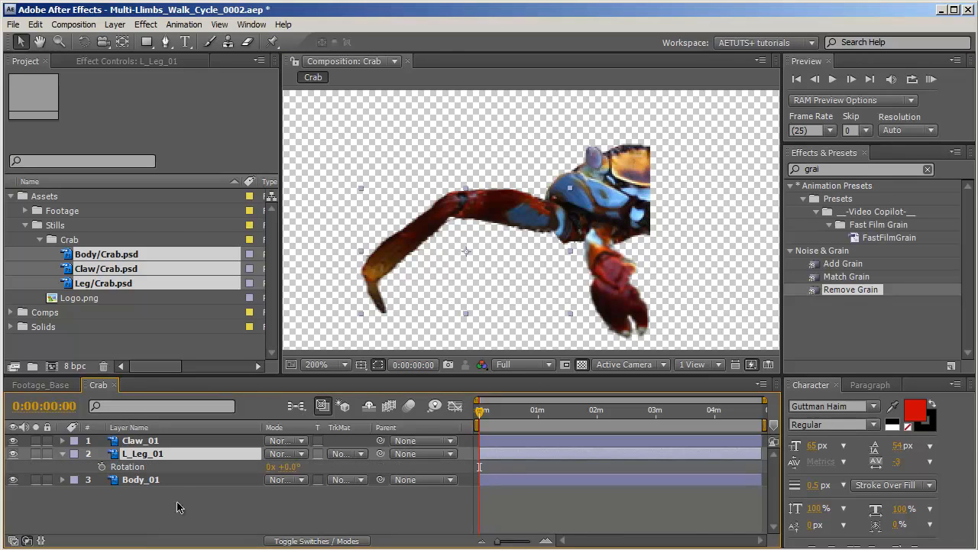
{"action": "key", "text": "y"}
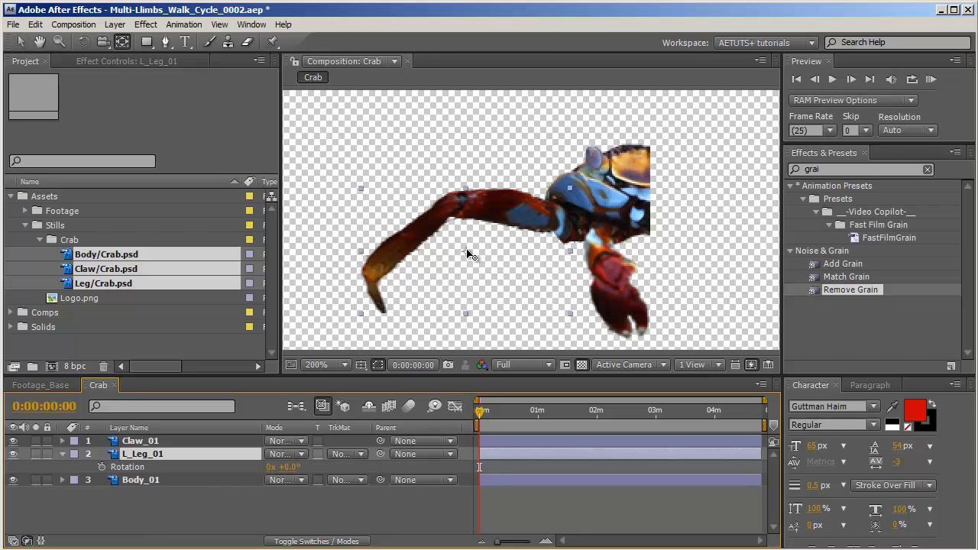
{"action": "left_click_drag", "start_coordinate": [467, 255], "coordinate": [570, 228]}
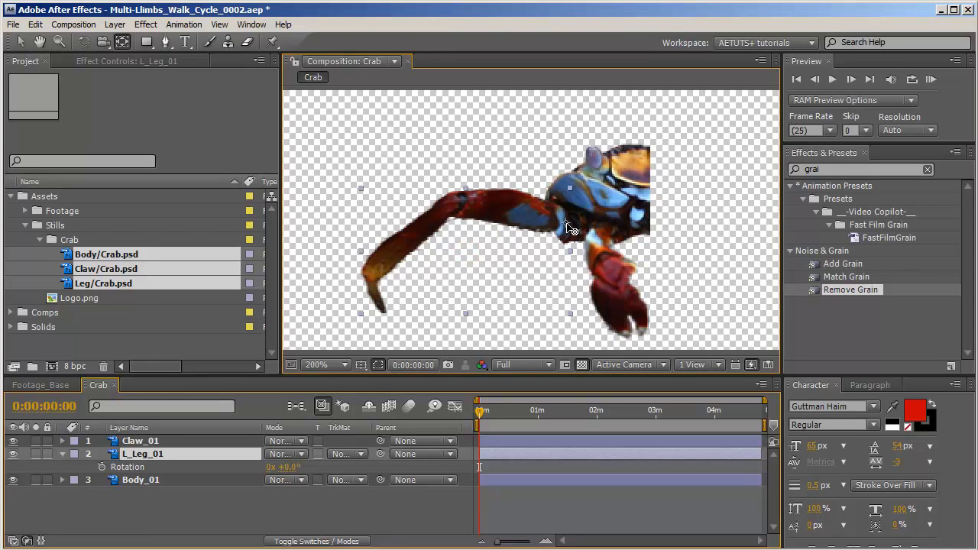
Try rotating L_Leg_01 about its anchor point at the body joint and undo the rotation.
{"action": "left_click_drag", "start_coordinate": [289, 466], "coordinate": [315, 467]}
{"action": "key", "text": "ctrl+z"}
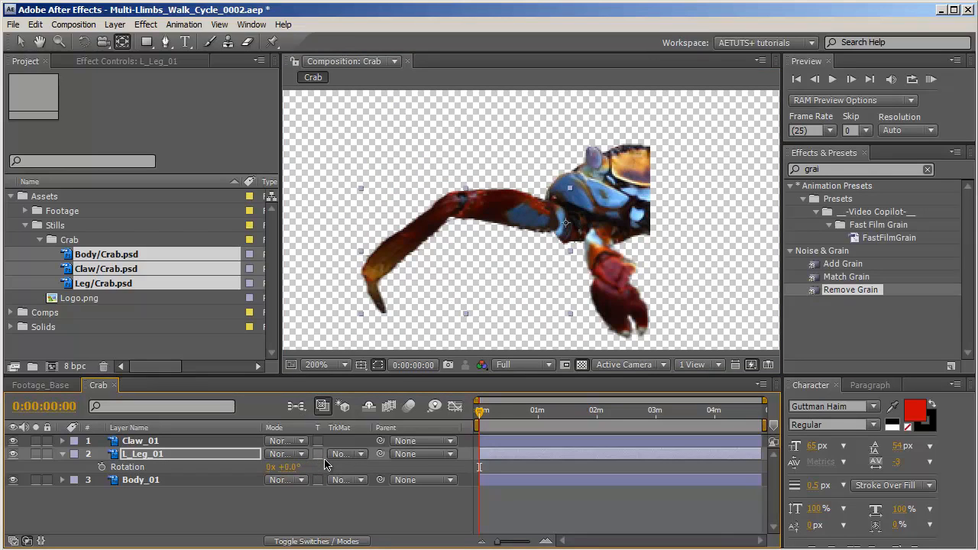
{"action": "key", "text": "v"}
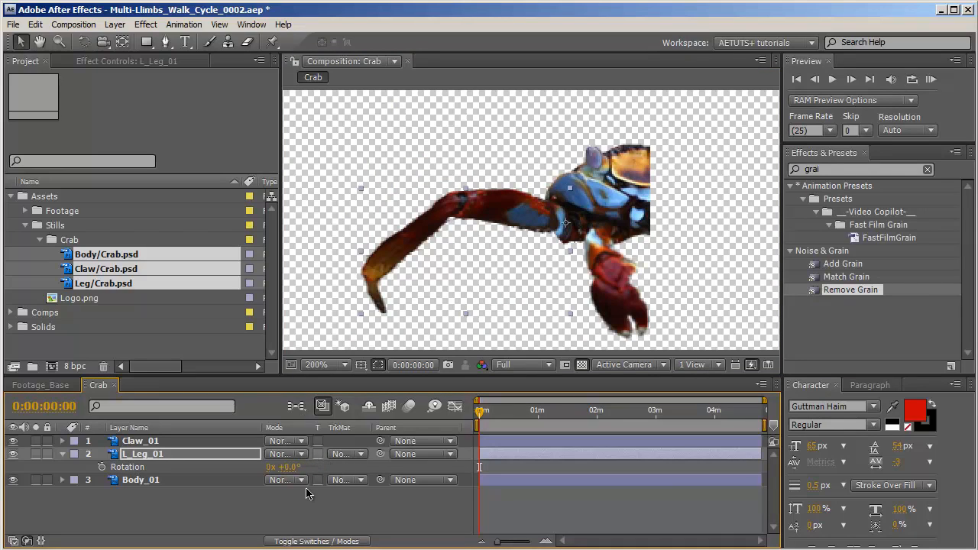
Place four puppet pins on L_Leg_01: at the body joint, the upper bend, the lower bend and the foot tip.
{"action": "left_click", "coordinate": [276, 38]}
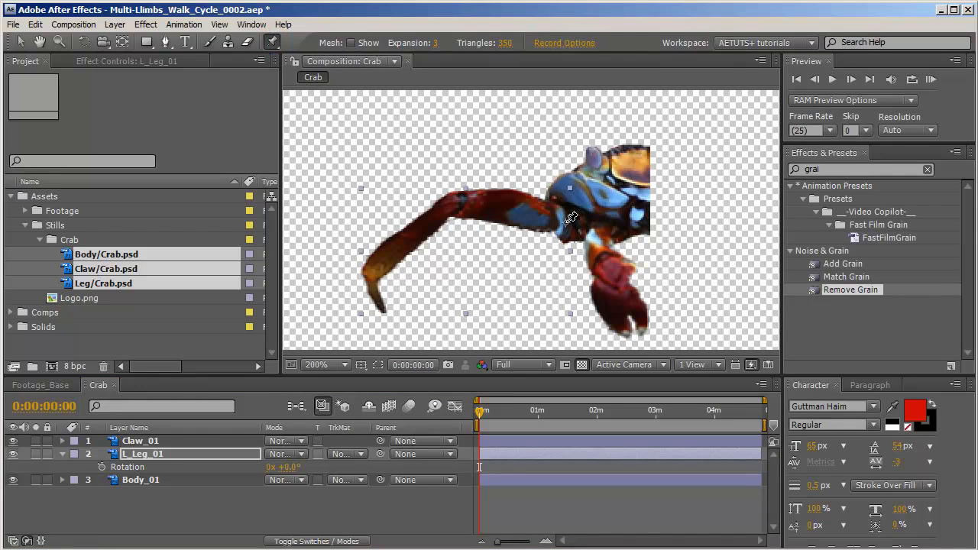
{"action": "left_click", "coordinate": [567, 222]}
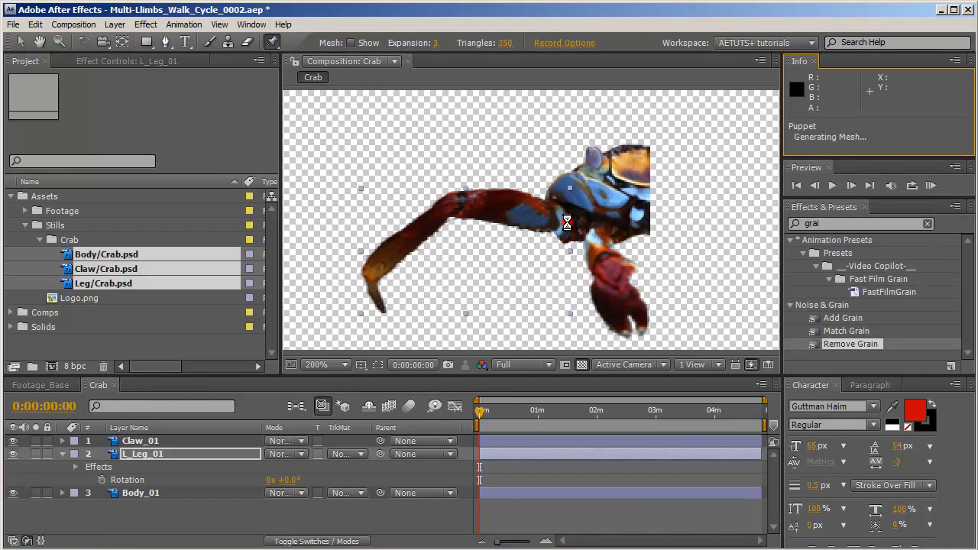
{"action": "left_click", "coordinate": [458, 203]}
{"action": "left_click", "coordinate": [374, 274]}
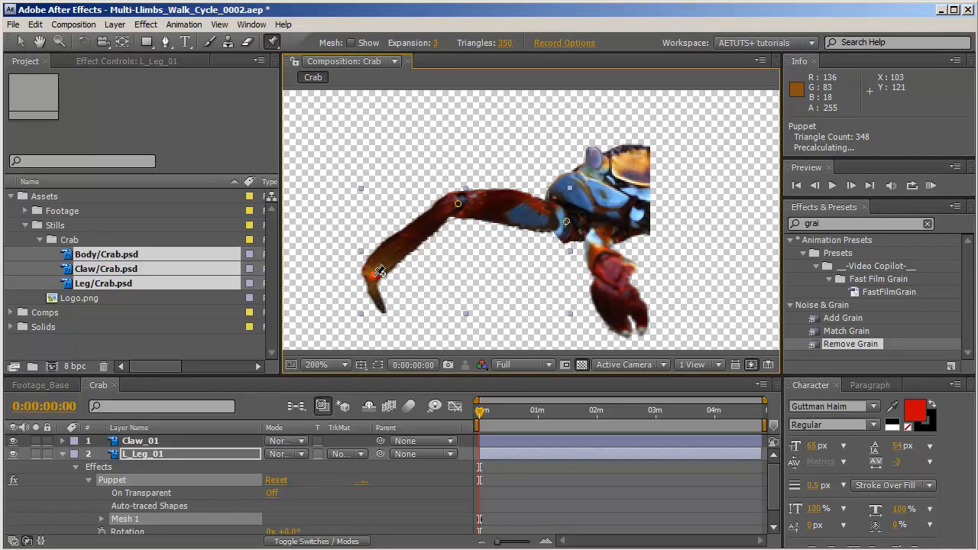
{"action": "left_click", "coordinate": [384, 316]}
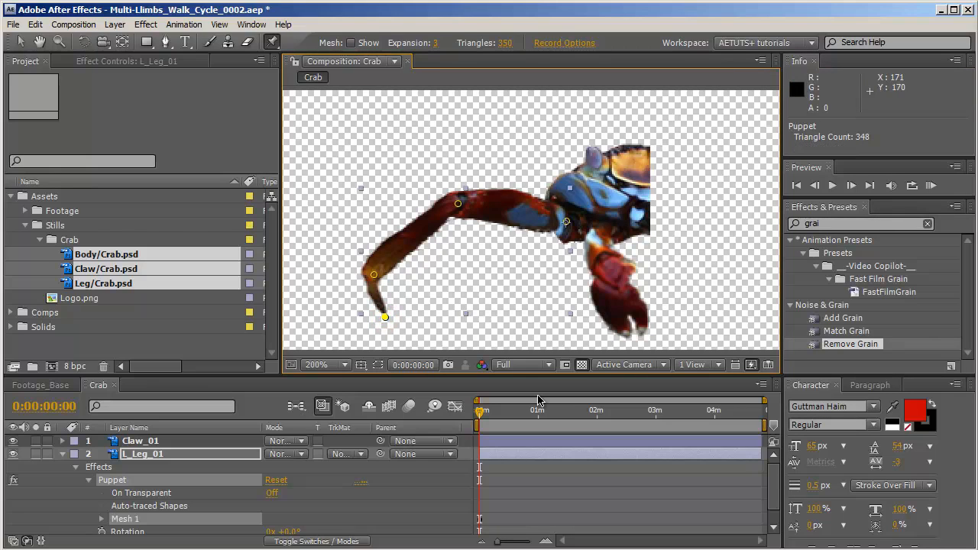
Reveal L_Leg_01's Rotation alongside the puppet pin properties and start keyframing it at 0:00:00:00.
{"action": "left_click_drag", "start_coordinate": [519, 373], "coordinate": [519, 333]}
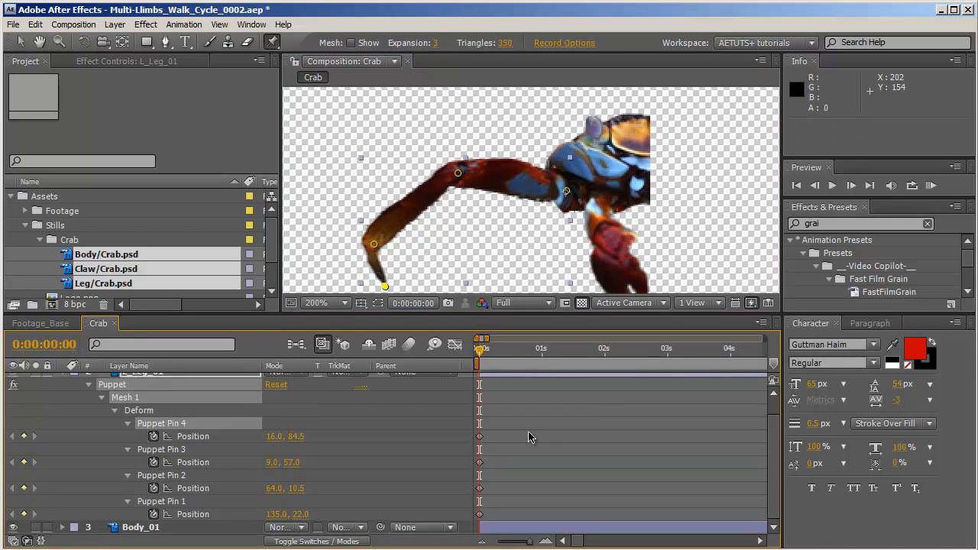
{"action": "key", "text": "shift+r"}
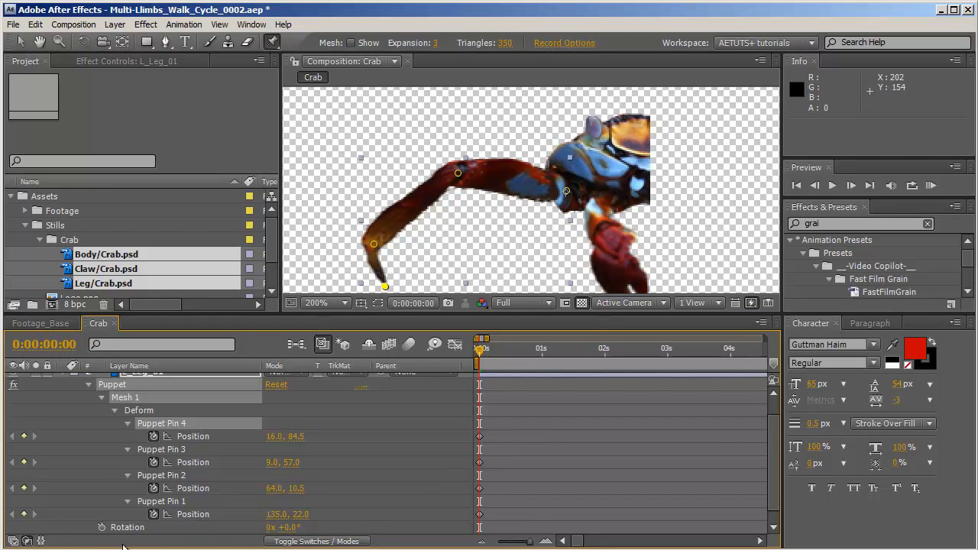
{"action": "left_click", "coordinate": [102, 527]}
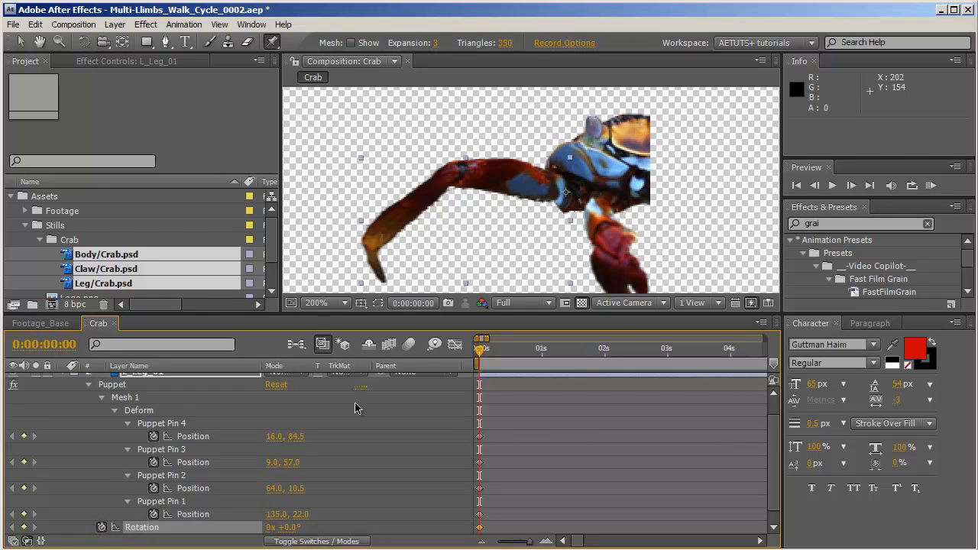
At frame 9, move Puppet Pin 4 to about -3, 85, Pin 3 to 2.5, 47.5 and Pin 2 to 61.5, 2.5.
{"action": "left_click", "coordinate": [69, 345]}
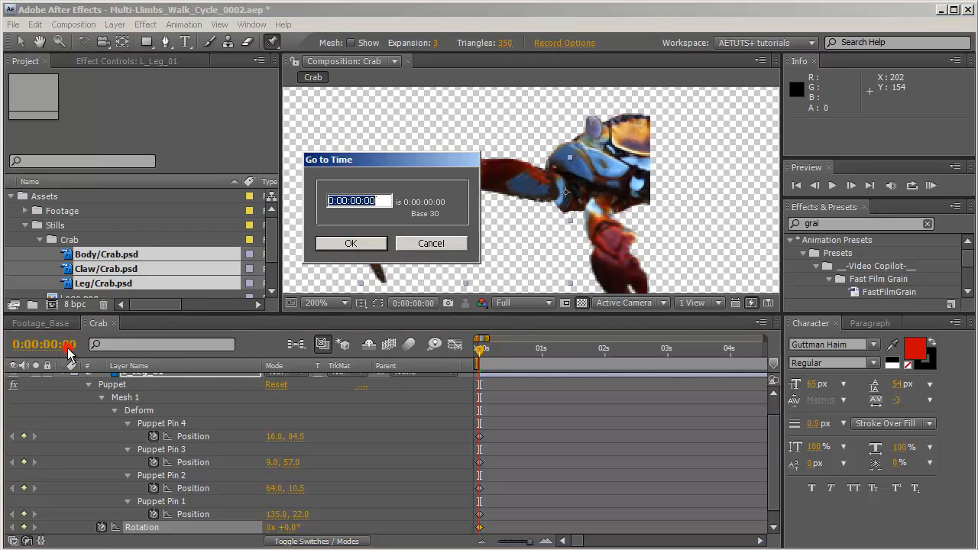
{"action": "type", "text": "9"}
{"action": "key", "text": "Return"}
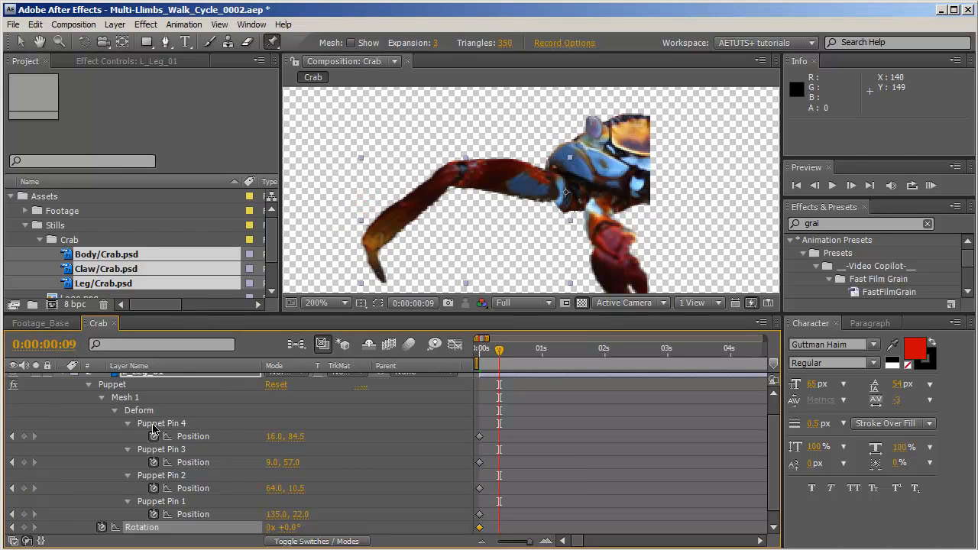
{"action": "key", "text": "v"}
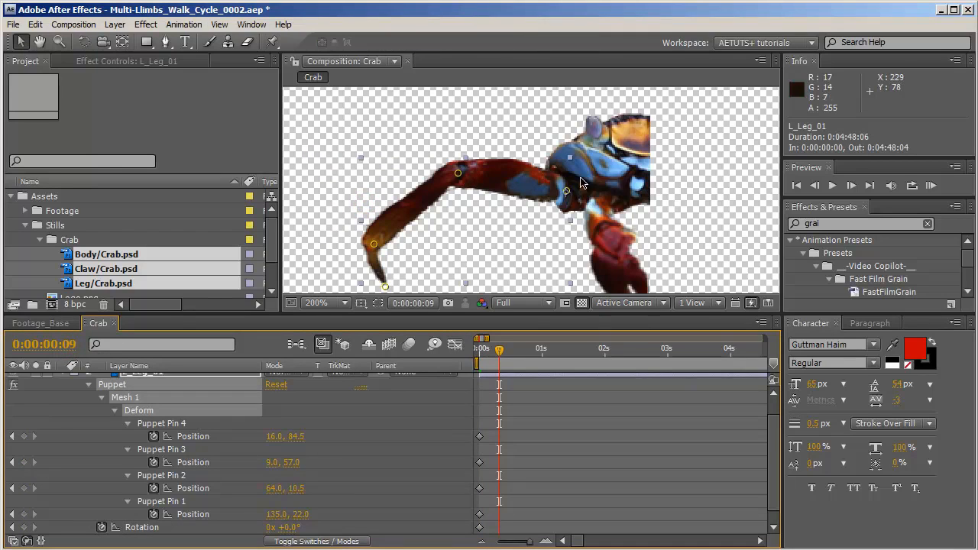
{"action": "left_click", "coordinate": [458, 172]}
{"action": "mouse_move", "coordinate": [458, 171]}
{"action": "left_mouse_down"}
{"action": "mouse_move", "coordinate": [458, 155]}
{"action": "mouse_move", "coordinate": [458, 164]}
{"action": "left_mouse_up"}
{"action": "left_click_drag", "start_coordinate": [373, 245], "coordinate": [368, 245]}
{"action": "left_click_drag", "start_coordinate": [385, 287], "coordinate": [356, 288]}
{"action": "left_click_drag", "start_coordinate": [364, 239], "coordinate": [365, 230]}
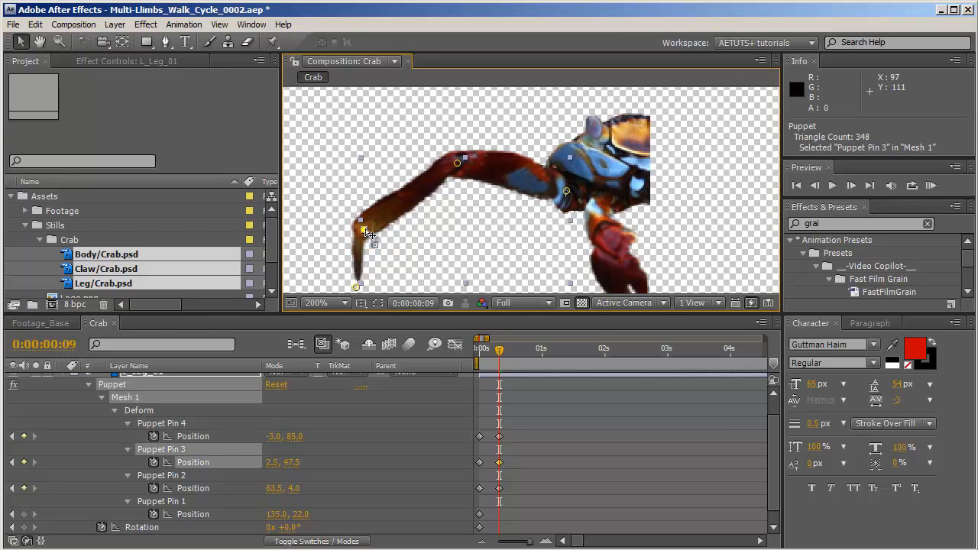
{"action": "left_click_drag", "start_coordinate": [457, 163], "coordinate": [456, 164]}
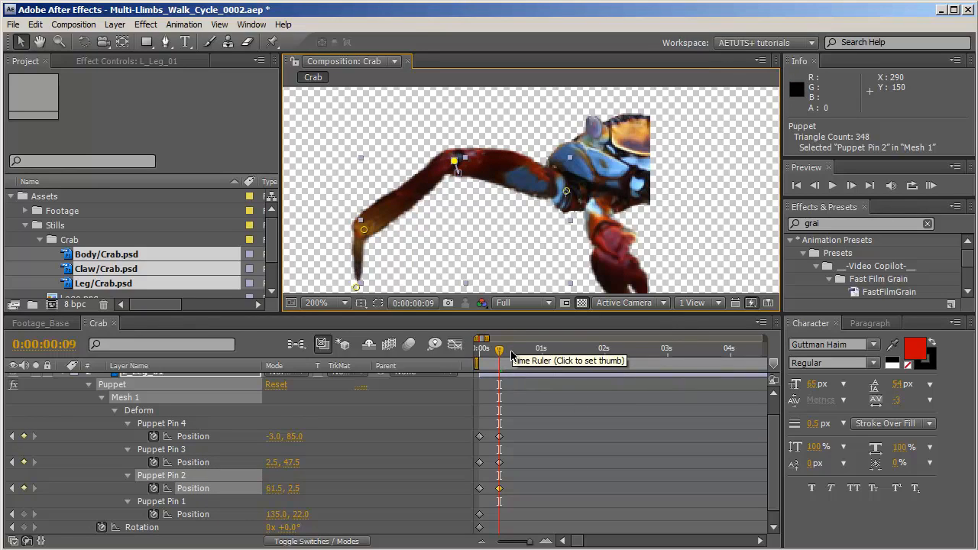
Keyframe L_Leg_01's Rotation at about 8° at frame 9 to lift the leg.
{"action": "mouse_move", "coordinate": [498, 352]}
{"action": "left_mouse_down"}
{"action": "mouse_move", "coordinate": [478, 355]}
{"action": "mouse_move", "coordinate": [499, 350]}
{"action": "left_mouse_up"}
{"action": "key", "text": "ctrl+v"}
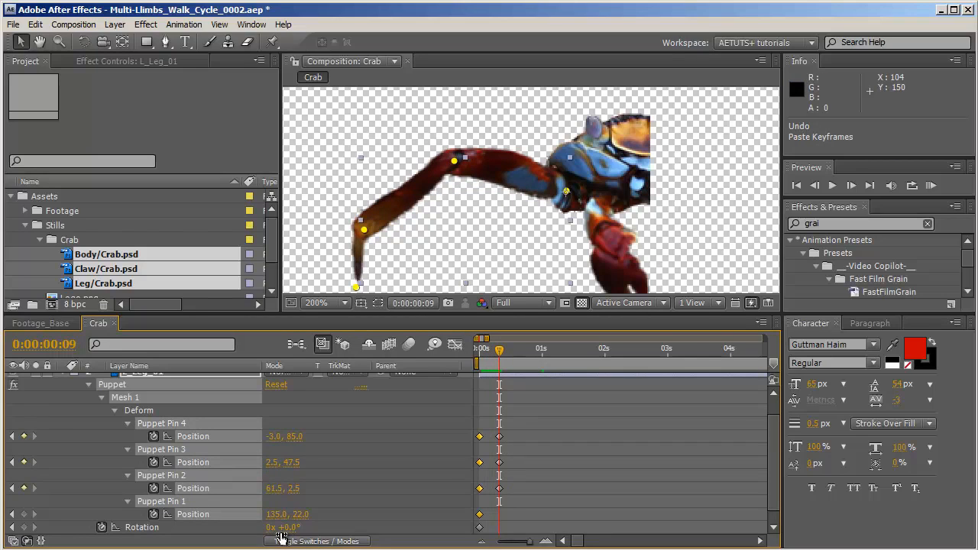
{"action": "left_click_drag", "start_coordinate": [289, 527], "coordinate": [295, 528]}
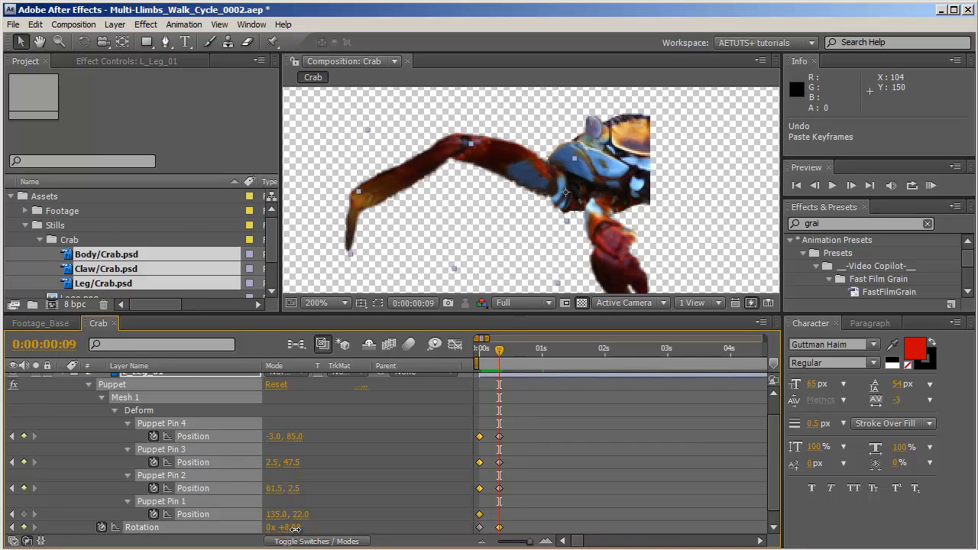
Set L_Leg_01's Rotation back to 0° at 0:00:00:20.
{"action": "left_click_drag", "start_coordinate": [513, 352], "coordinate": [516, 354]}
{"action": "left_click_drag", "start_coordinate": [519, 355], "coordinate": [522, 363]}
{"action": "left_click", "coordinate": [290, 527]}
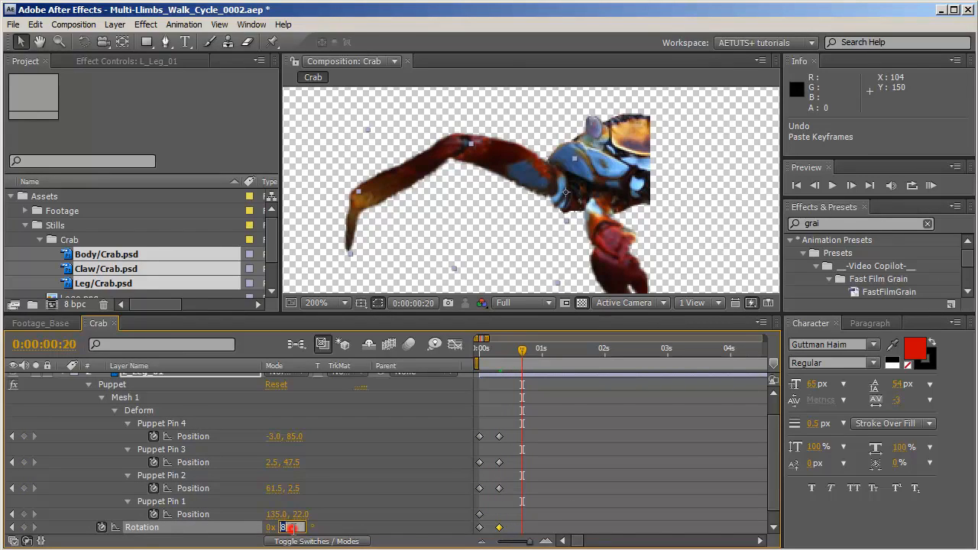
{"action": "type", "text": "0"}
{"action": "key", "text": "Return"}
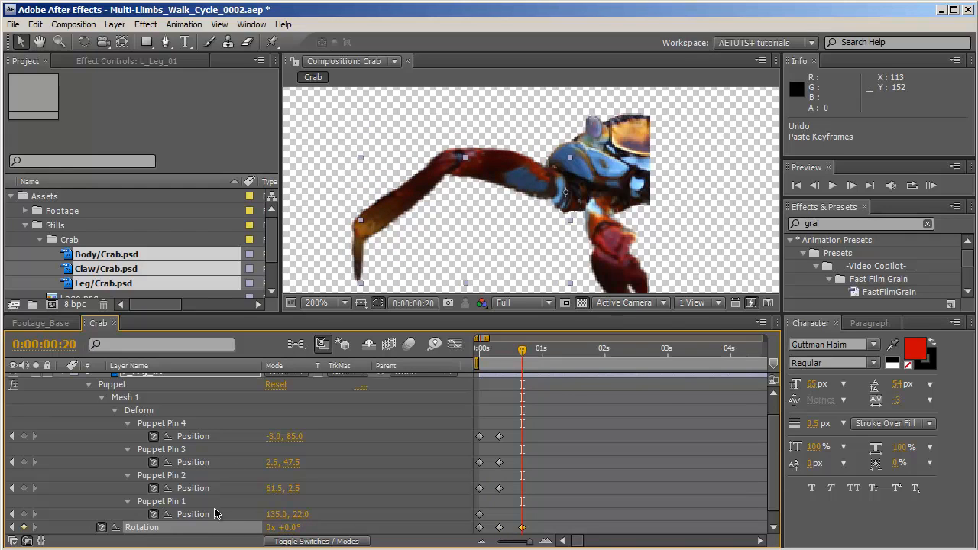
At frame 20, move Puppet Pin 4 to about -13, 85.5, Pin 3 to 2.5, 41.5 and Pin 2 to 64, 9.5.
{"action": "left_click_drag", "start_coordinate": [357, 285], "coordinate": [339, 287]}
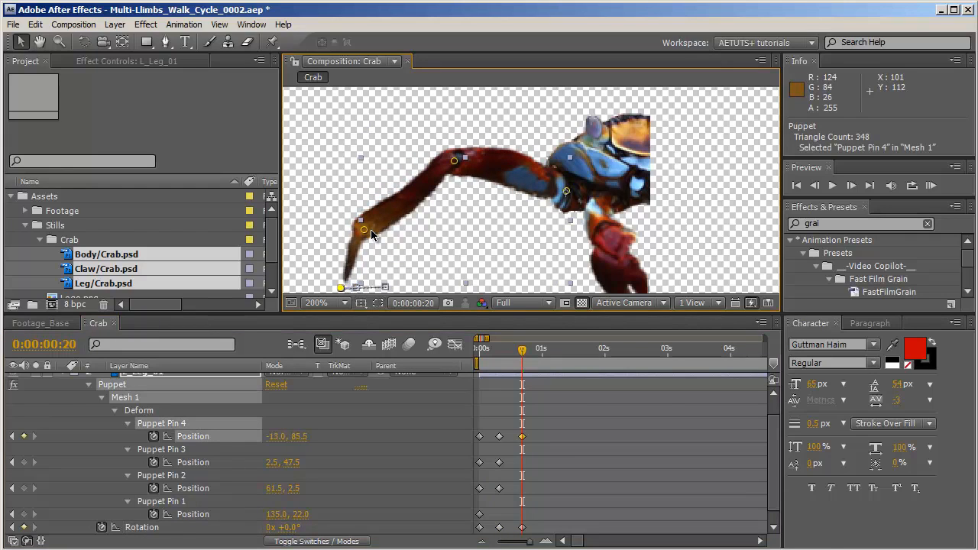
{"action": "left_click_drag", "start_coordinate": [364, 229], "coordinate": [362, 220]}
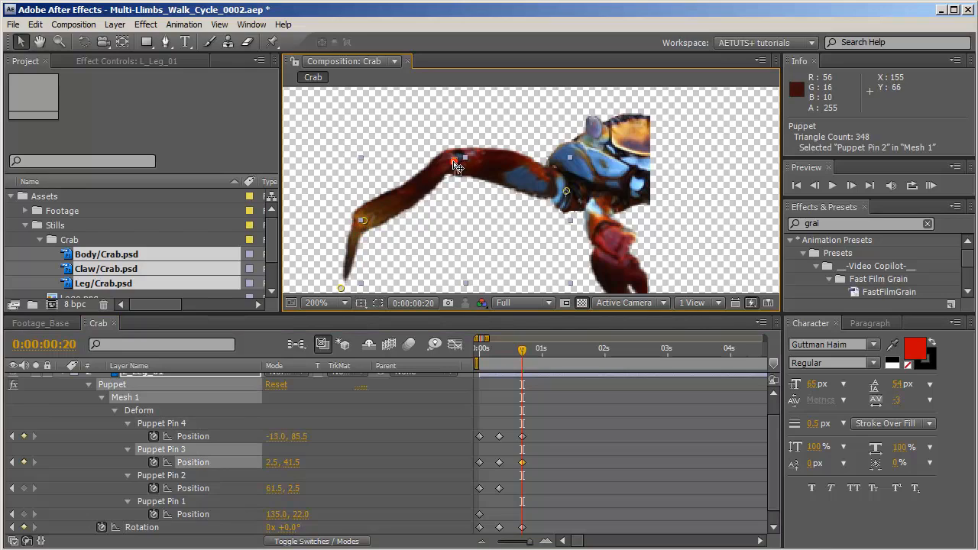
{"action": "mouse_move", "coordinate": [457, 168]}
{"action": "left_mouse_down"}
{"action": "mouse_move", "coordinate": [459, 157]}
{"action": "mouse_move", "coordinate": [458, 173]}
{"action": "left_mouse_up"}
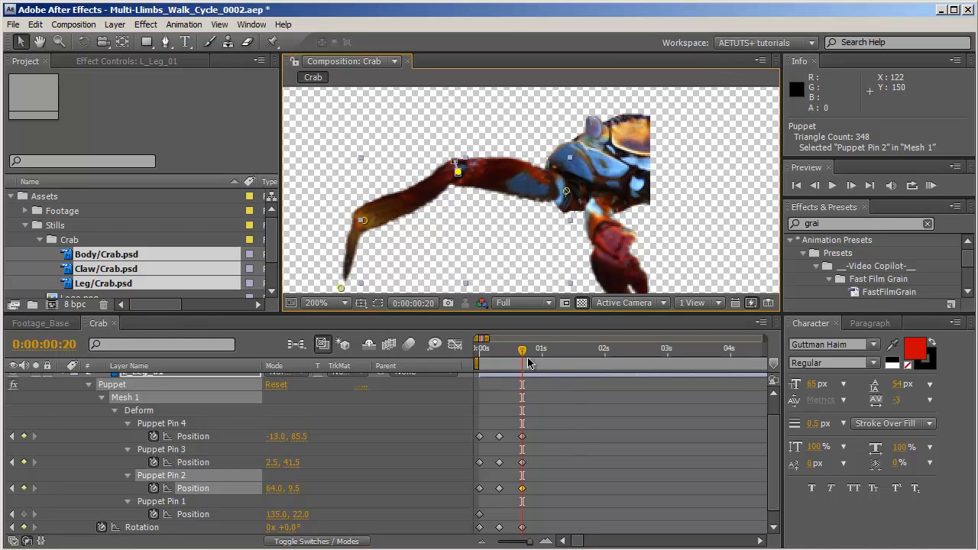
Copy the first keyframes of all four puppet pins and Rotation and paste them at 0:00:01:00.
{"action": "left_click", "coordinate": [67, 343]}
{"action": "left_click_drag", "start_coordinate": [363, 201], "coordinate": [380, 201]}
{"action": "type", "text": "30"}
{"action": "key", "text": "Return"}
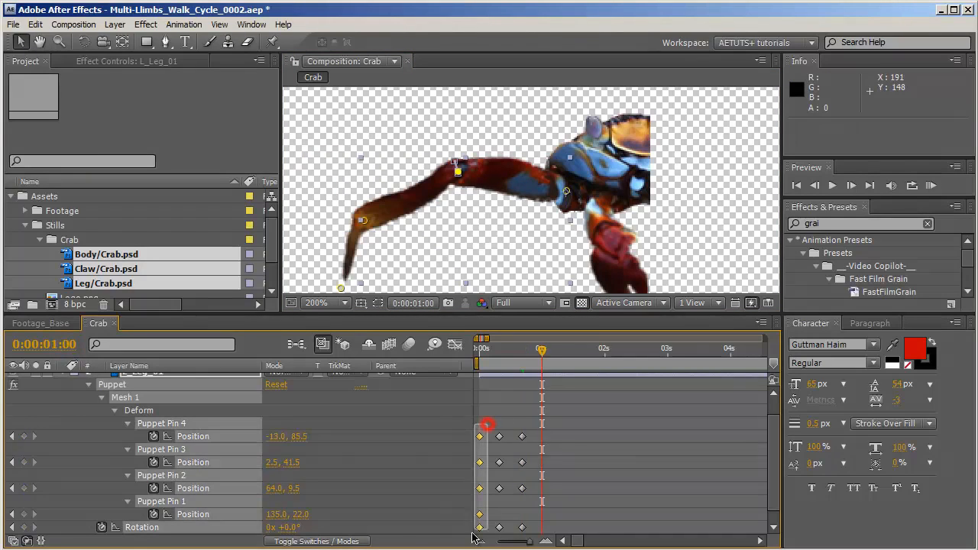
{"action": "scroll", "coordinate": [382, 458], "scroll_direction": "down", "scroll_amount": 1}
{"action": "left_click_drag", "start_coordinate": [489, 411], "coordinate": [475, 541]}
{"action": "key", "text": "ctrl+c"}
{"action": "key", "text": "ctrl+v"}
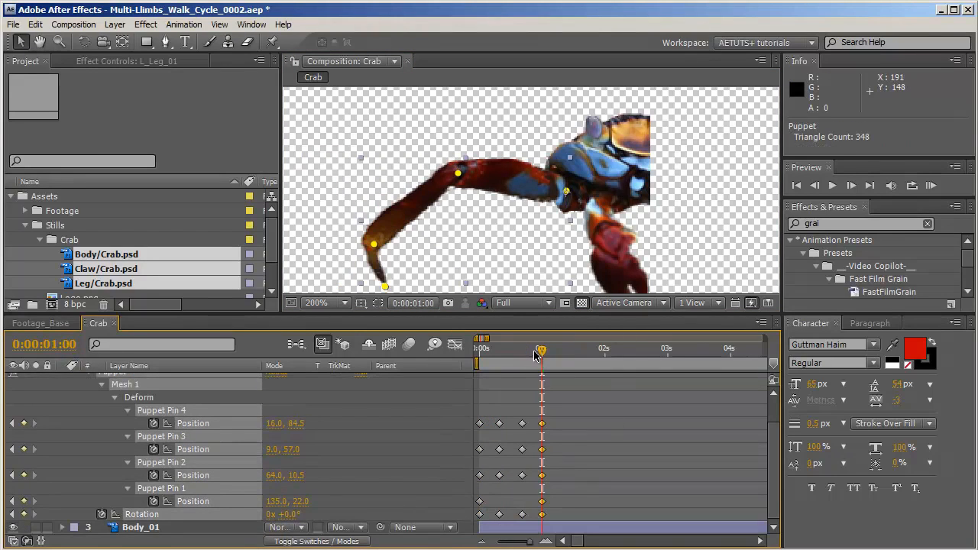
Preview the leg animation from the start and save the project.
{"action": "left_click_drag", "start_coordinate": [534, 352], "coordinate": [479, 353]}
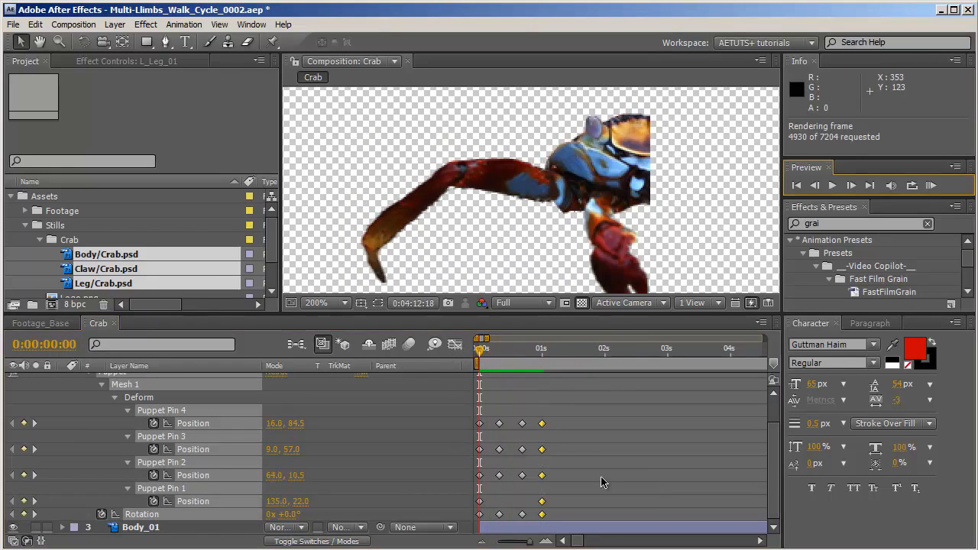
{"action": "left_click", "coordinate": [592, 475]}
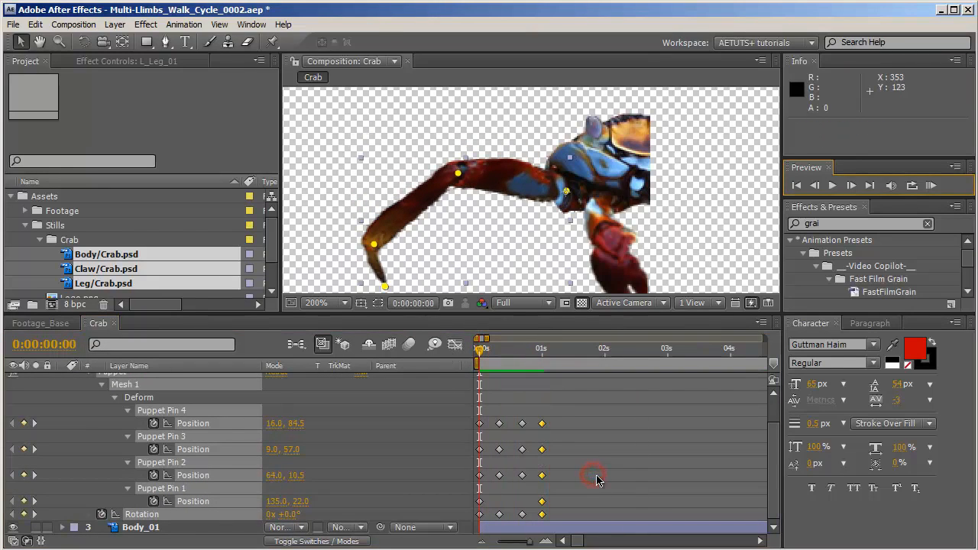
{"action": "key", "text": "comma"}
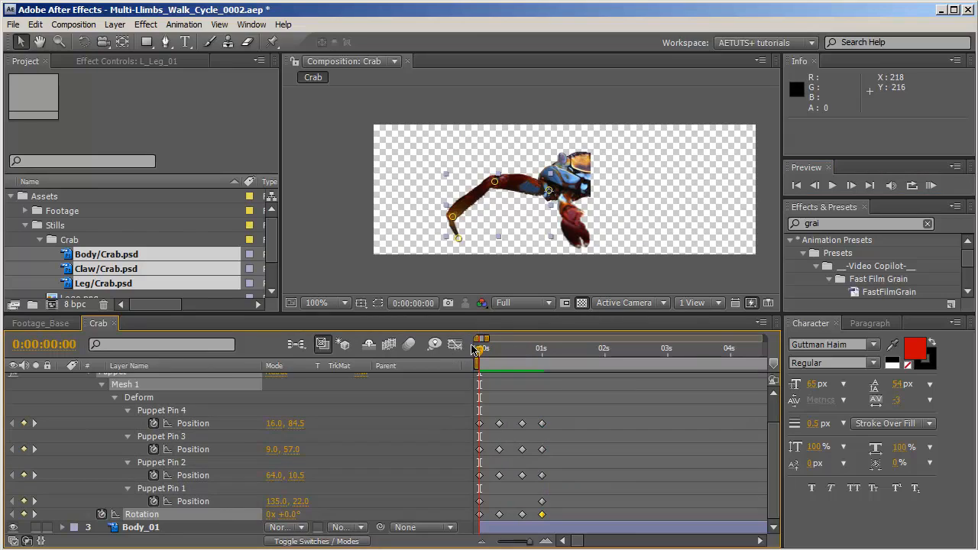
{"action": "key", "text": "period"}
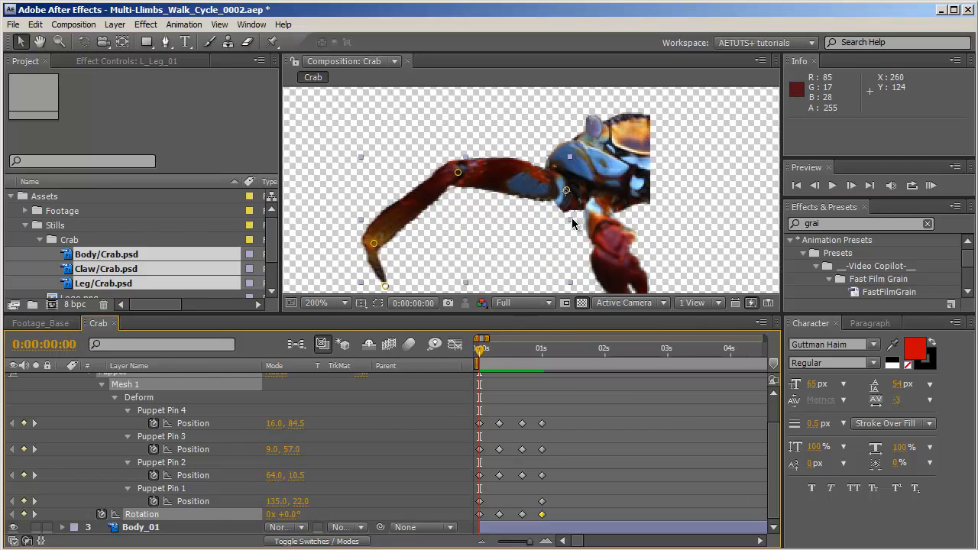
{"action": "key", "text": "ctrl+s"}
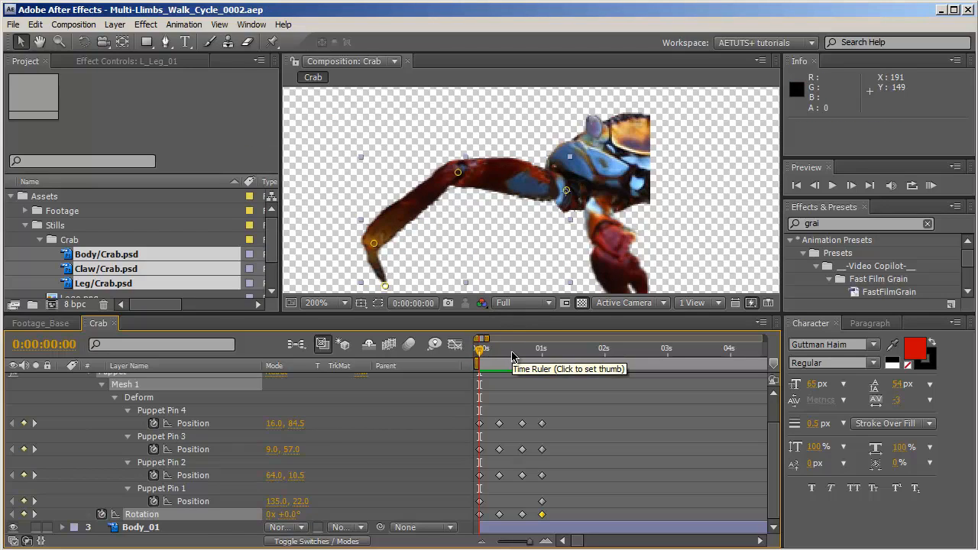
Add the expression loop_out("cycle",0) to Puppet Pin 4's Position and preview the looped motion.
{"action": "key", "text": "F2"}
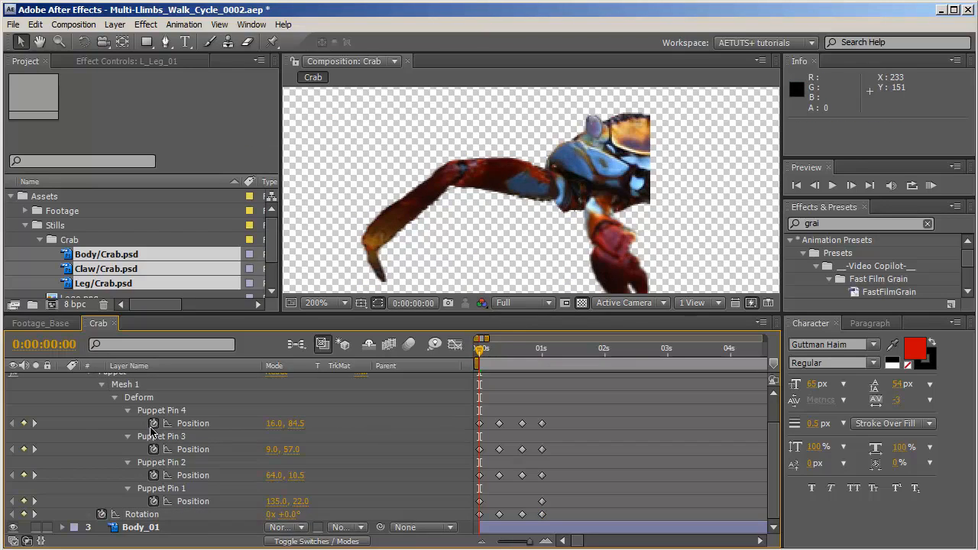
{"action": "left_click", "coordinate": [153, 424], "text": "alt"}
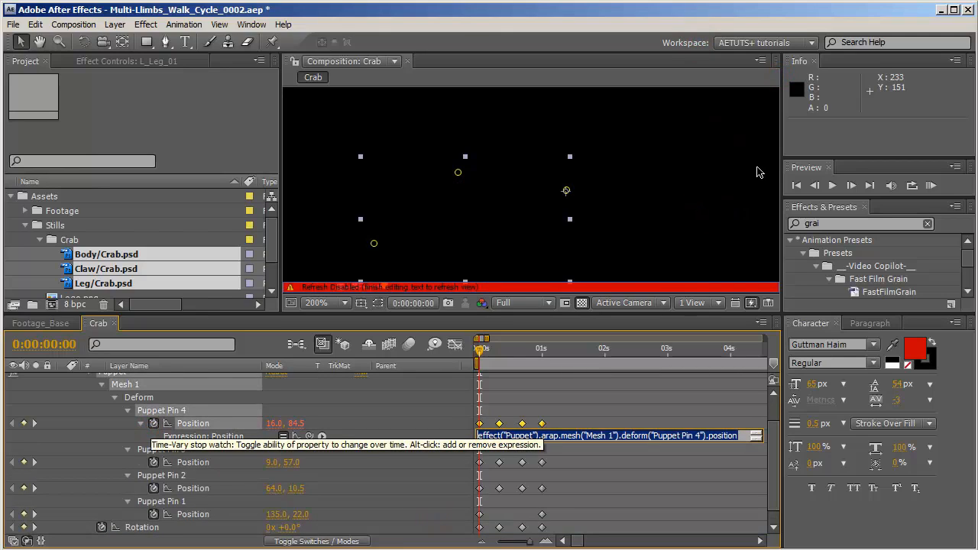
{"action": "type", "text": "loop_ou"}
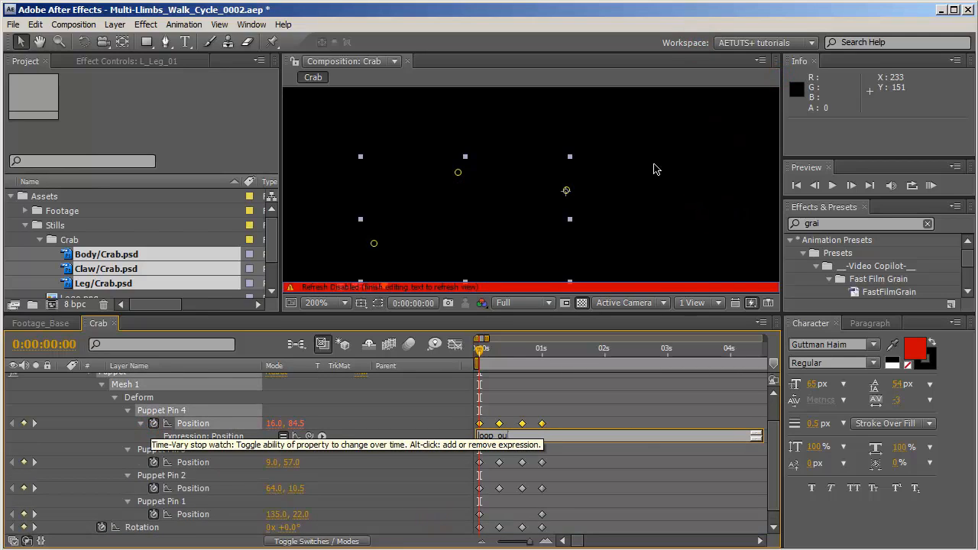
{"action": "type", "text": "t("}
{"action": "left_click", "coordinate": [415, 450]}
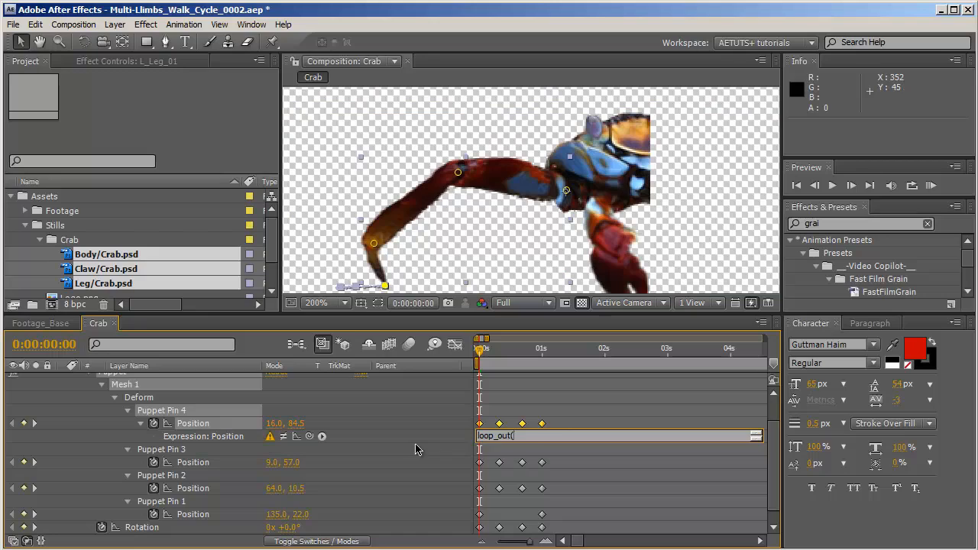
{"action": "left_click", "coordinate": [533, 436]}
{"action": "type", "text": "\"cycle\",0"}
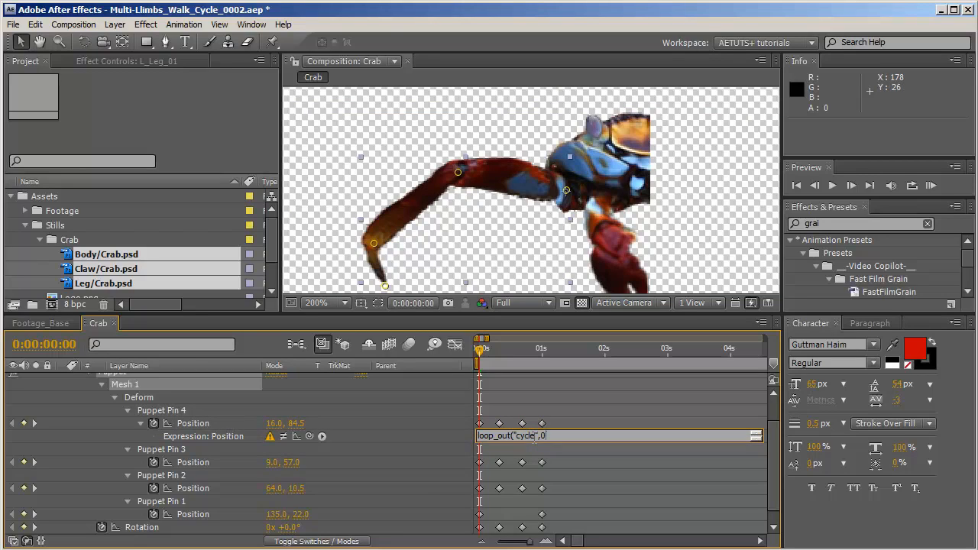
{"action": "left_click", "coordinate": [435, 441]}
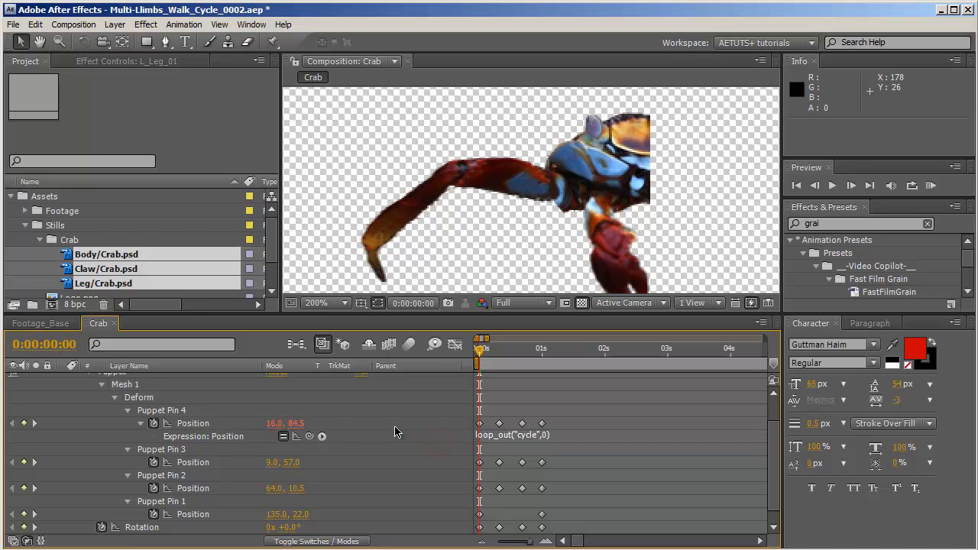
{"action": "key", "text": "space"}
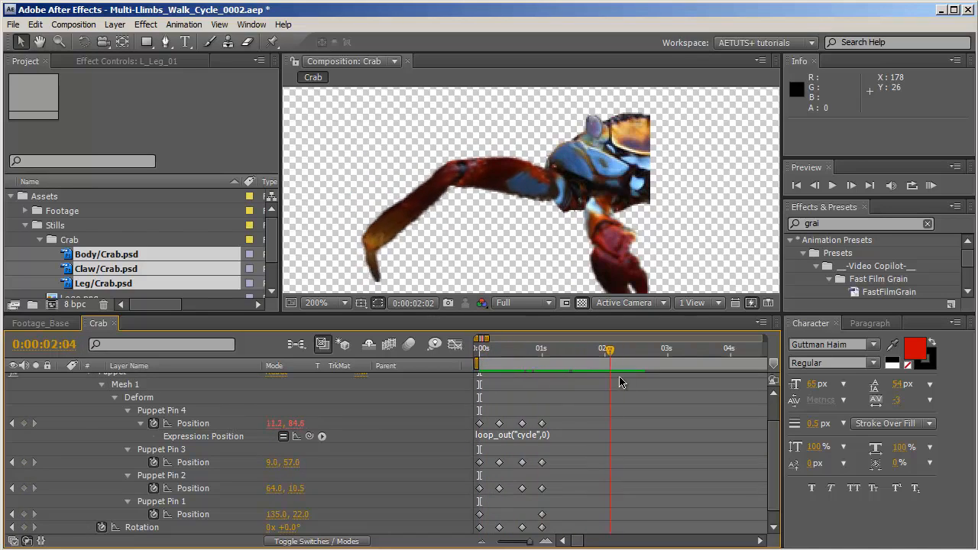
Copy the expression loop_out("cycle",0) from Puppet Pin 4 to the Position of Puppet Pins 3, 2 and 1 and to the leg's Rotation.
{"action": "left_click", "coordinate": [532, 436]}
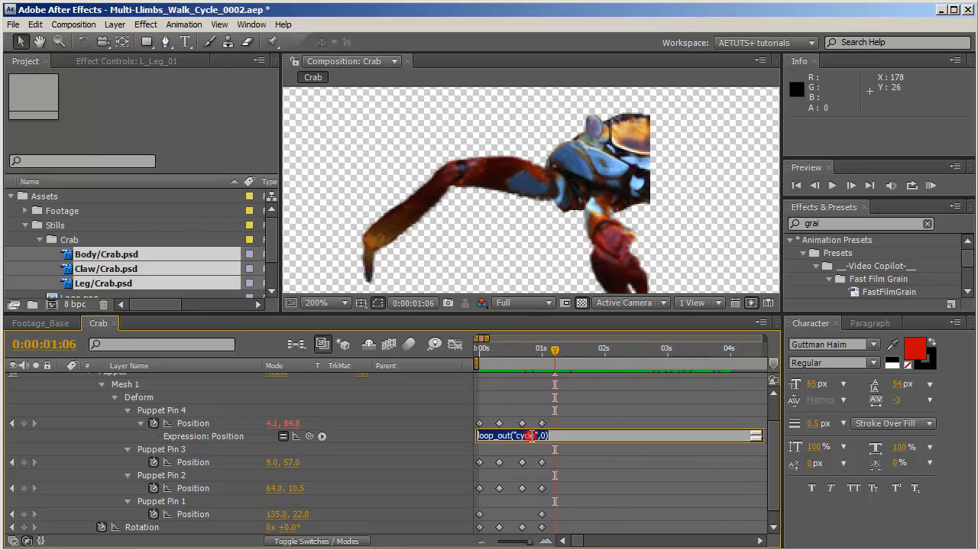
{"action": "left_click", "coordinate": [425, 460]}
{"action": "left_click", "coordinate": [154, 462], "text": "alt"}
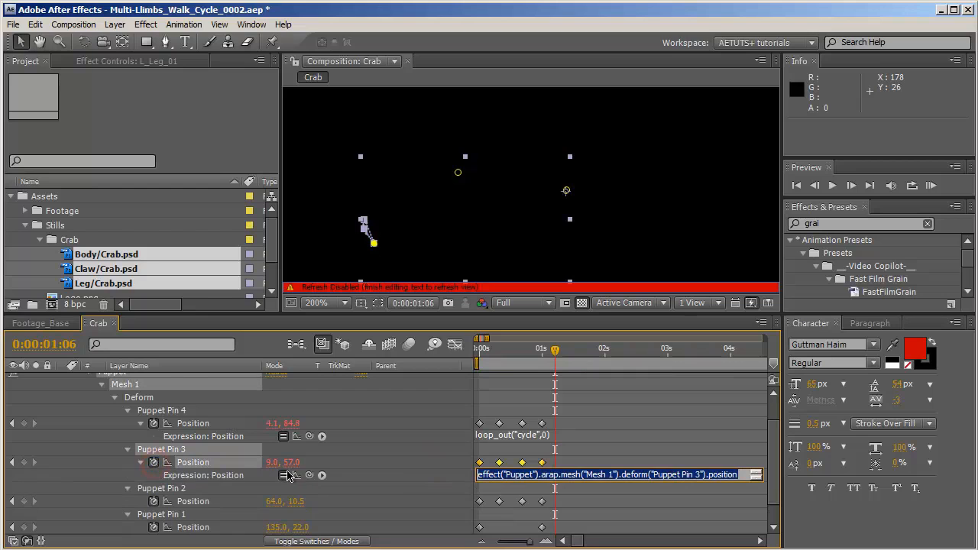
{"action": "key", "text": "ctrl+v"}
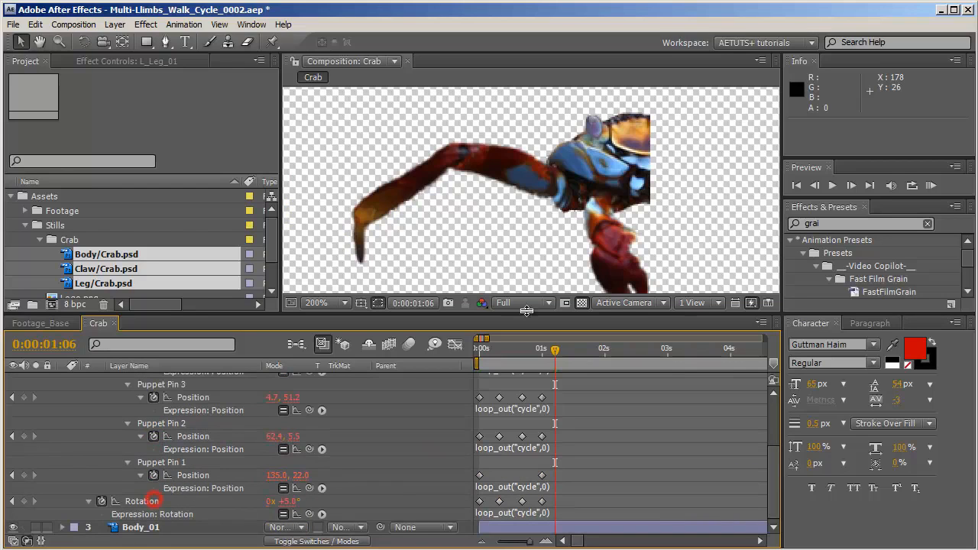
Preview the fully looped leg motion, return to 0:00:00:00 and save the project.
{"action": "key", "text": "KP_0"}
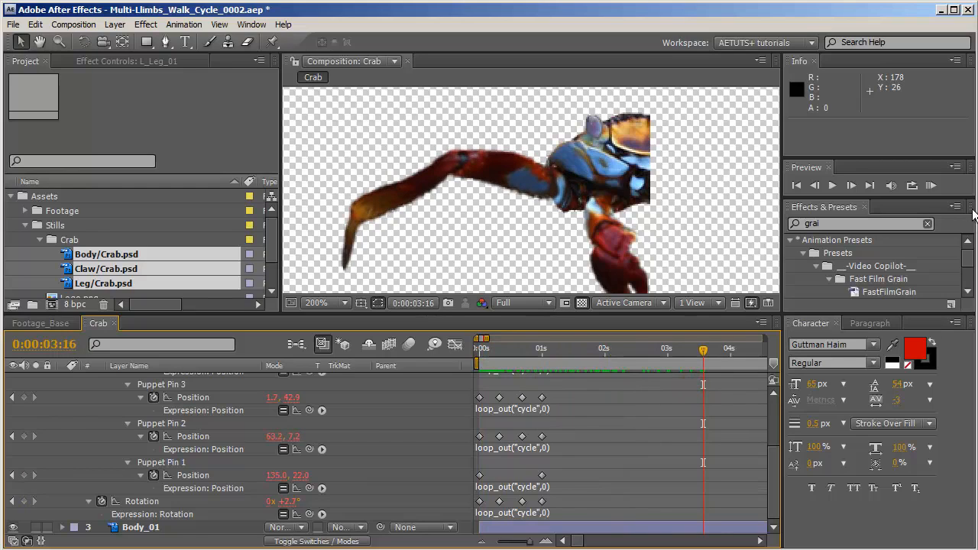
{"action": "left_click", "coordinate": [926, 187]}
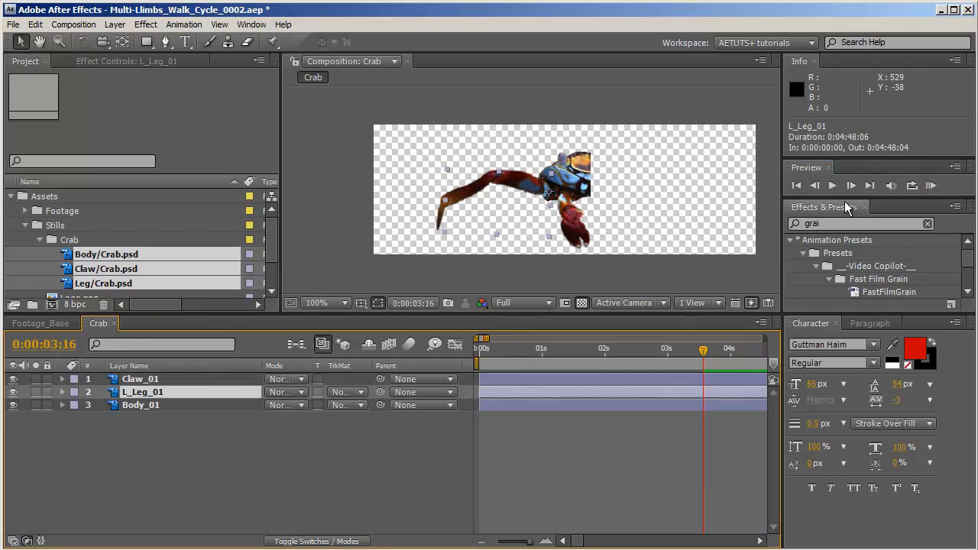
{"action": "left_click", "coordinate": [795, 185]}
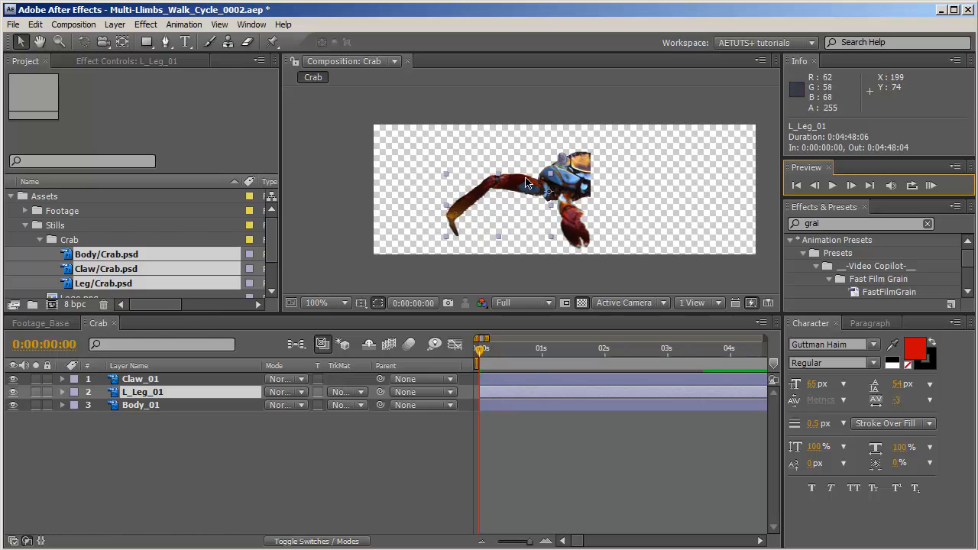
{"action": "key", "text": "ctrl+s"}
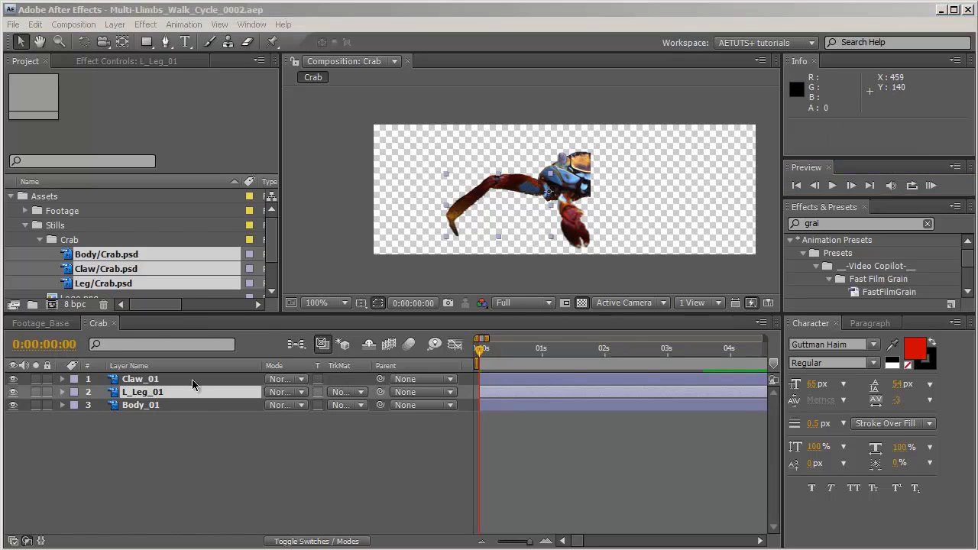
Rename the layer L_Leg_01 to L_Leg_02.
{"action": "left_click", "coordinate": [437, 15]}
{"action": "left_click", "coordinate": [176, 394]}
{"action": "key", "text": "Return"}
{"action": "left_click", "coordinate": [172, 391]}
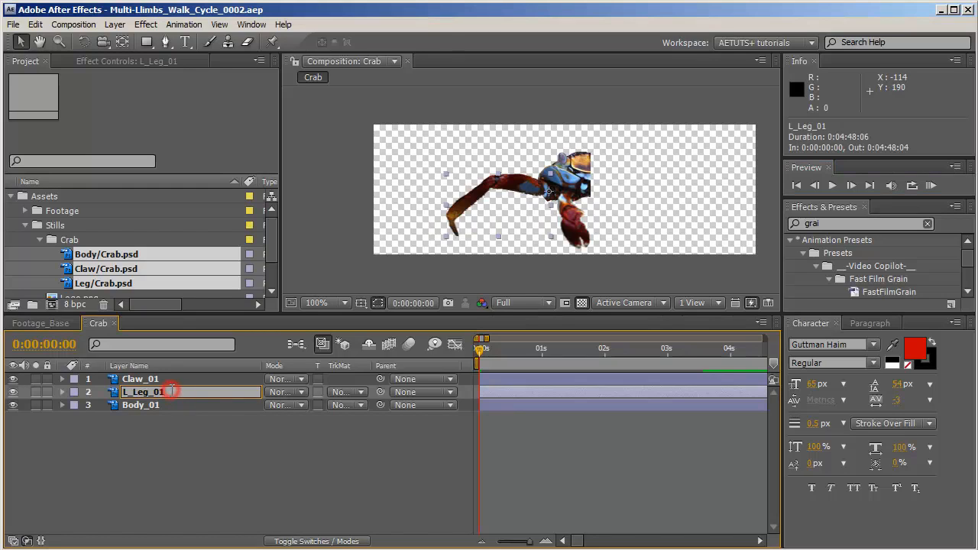
{"action": "type", "text": "2"}
{"action": "key", "text": "Return"}
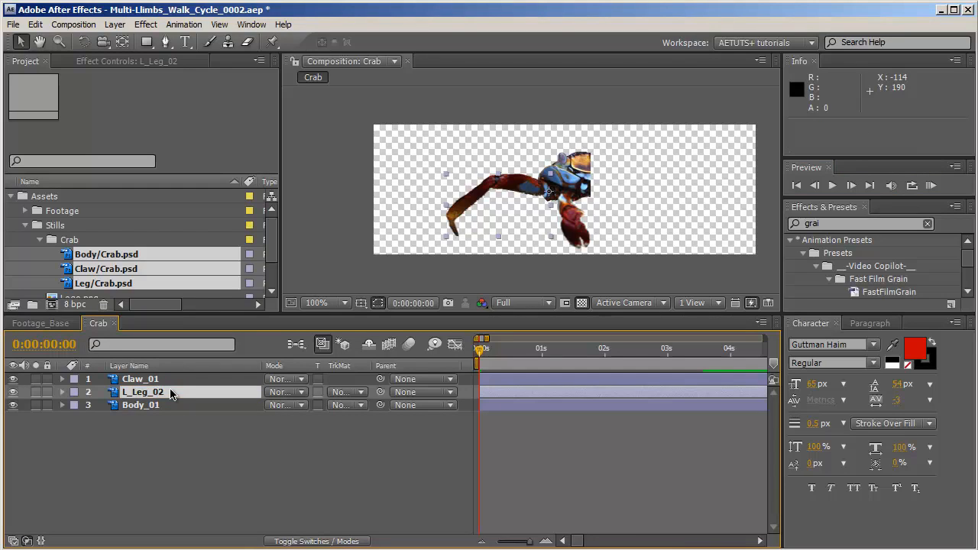
Duplicate L_Leg_02, place the copy directly beneath it and rename the copy L_Leg_01.
{"action": "key", "text": "ctrl+d"}
{"action": "left_click_drag", "start_coordinate": [171, 393], "coordinate": [179, 408]}
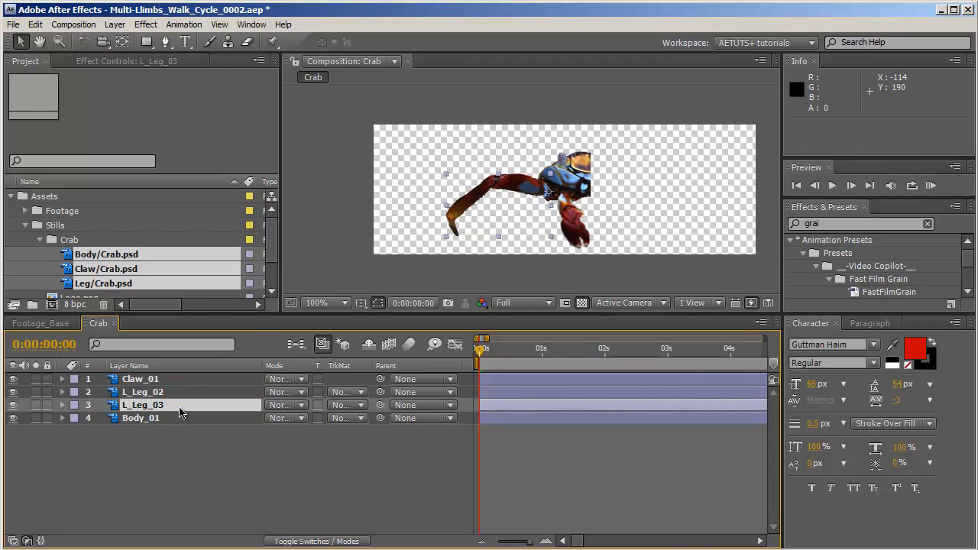
{"action": "key", "text": "Return"}
{"action": "left_click", "coordinate": [180, 408]}
{"action": "key", "text": "BackSpace"}
{"action": "type", "text": "1"}
{"action": "key", "text": "Return"}
Set L_Leg_01's horizontal scale alone to 80% and move the layer above L_Leg_02.
{"action": "scroll", "coordinate": [491, 227], "scroll_direction": "up", "scroll_amount": 2}
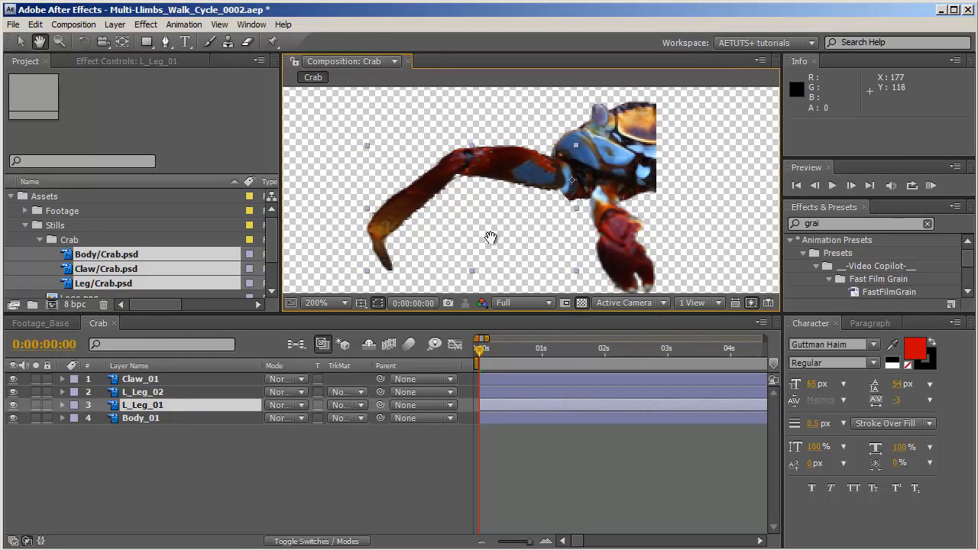
{"action": "key", "text": "v"}
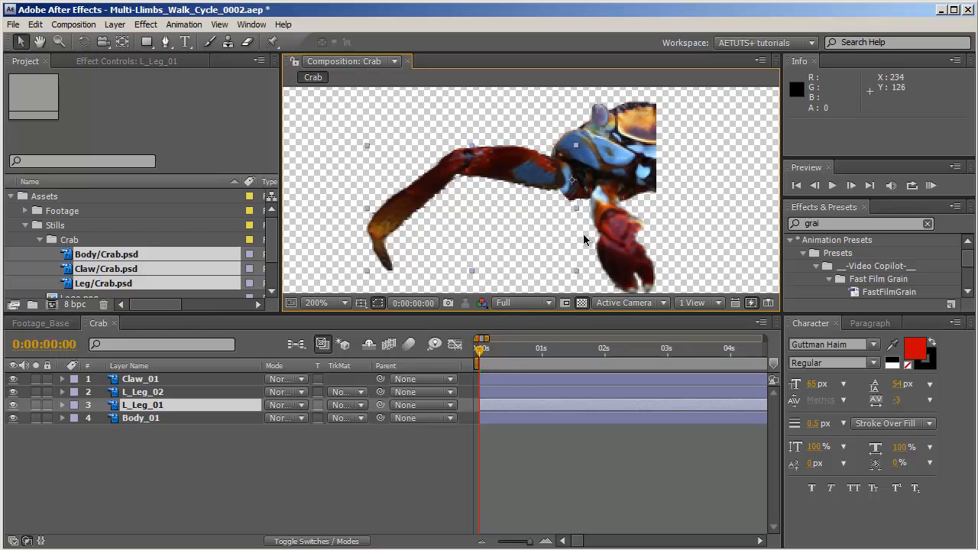
{"action": "key", "text": "s"}
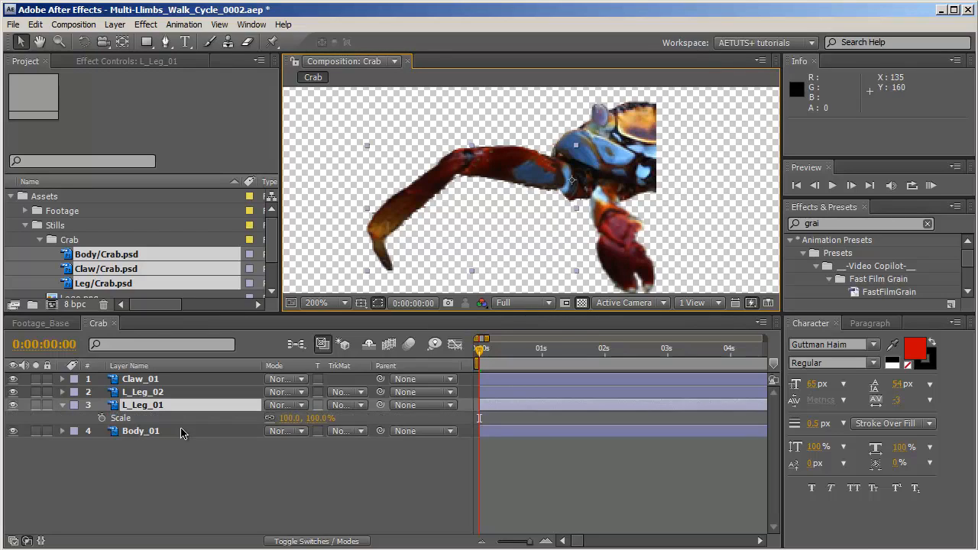
{"action": "left_click", "coordinate": [283, 458]}
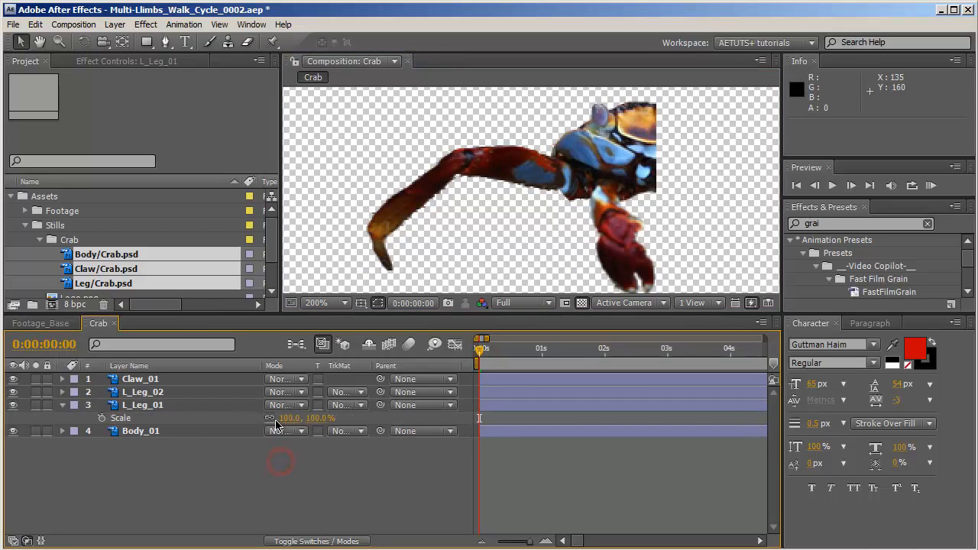
{"action": "left_click", "coordinate": [291, 418]}
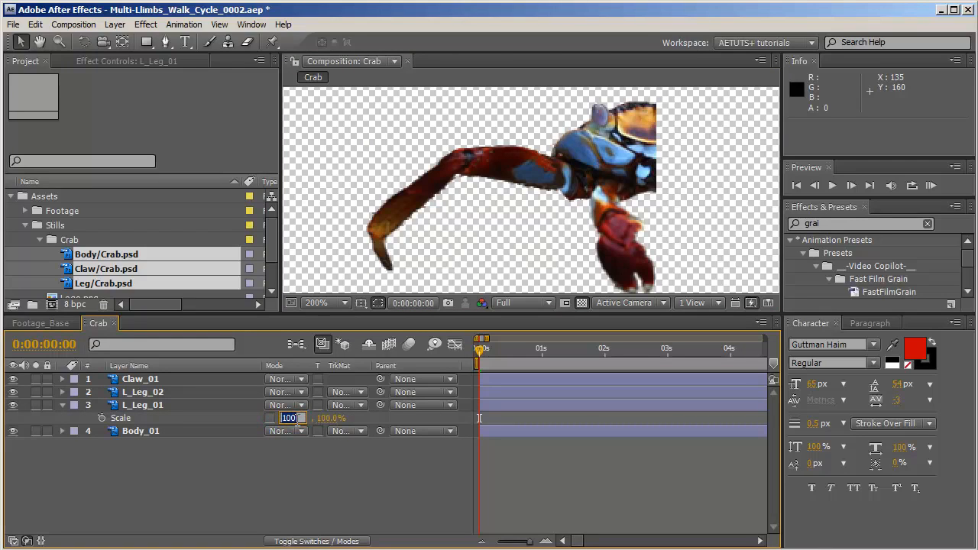
{"action": "type", "text": "80"}
{"action": "key", "text": "Return"}
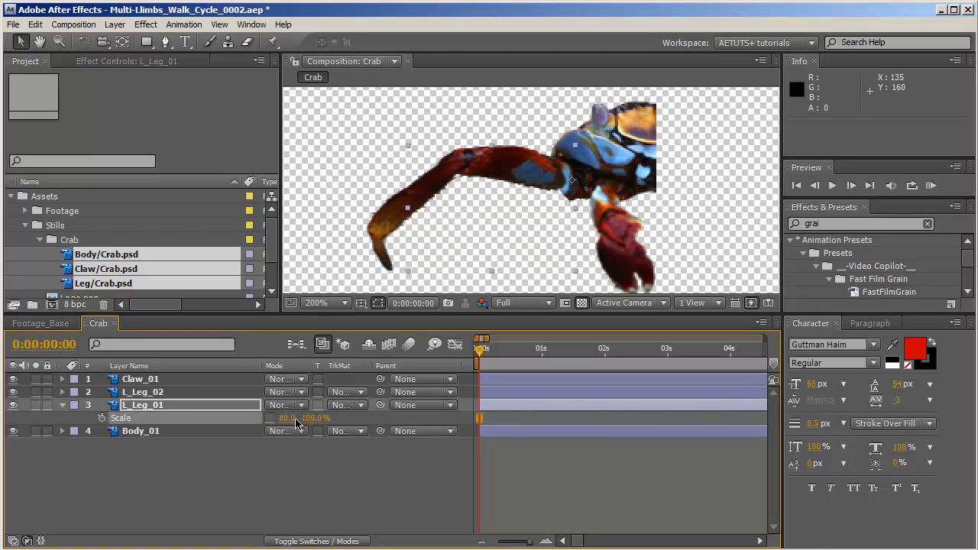
{"action": "left_click_drag", "start_coordinate": [174, 407], "coordinate": [170, 392]}
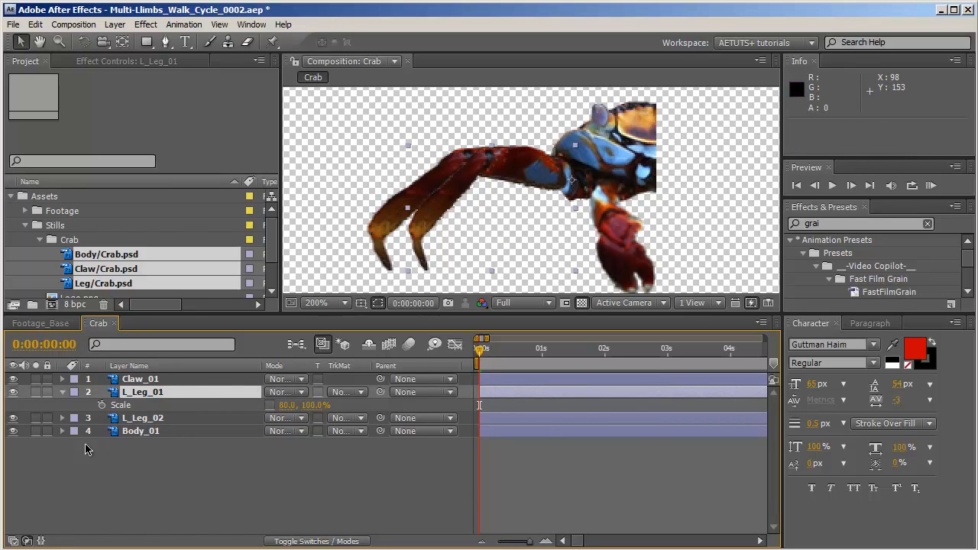
Duplicate L_Leg_01, place the copy below L_Leg_02 and set its horizontal scale to 70%.
{"action": "key", "text": "ctrl+d"}
{"action": "left_click_drag", "start_coordinate": [167, 393], "coordinate": [181, 442]}
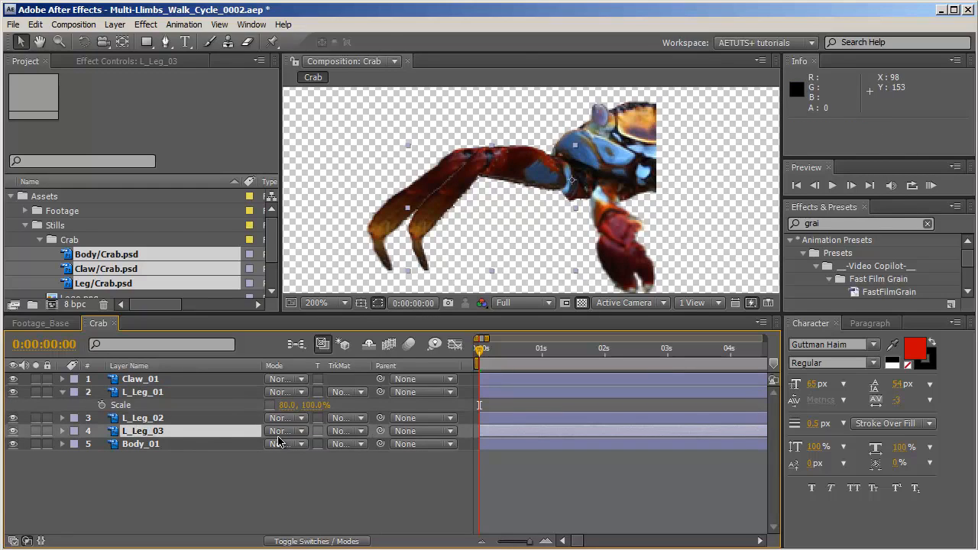
{"action": "key", "text": "s"}
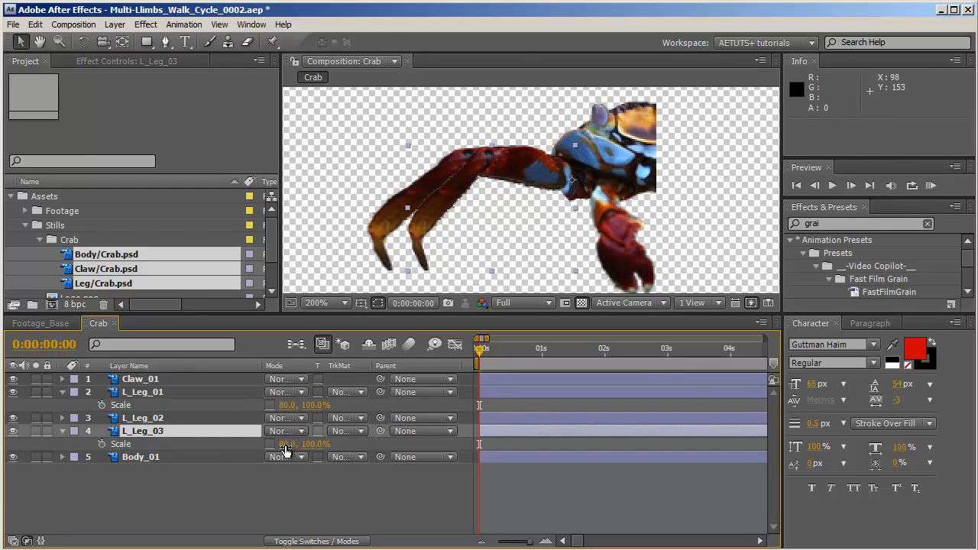
{"action": "left_click", "coordinate": [285, 445]}
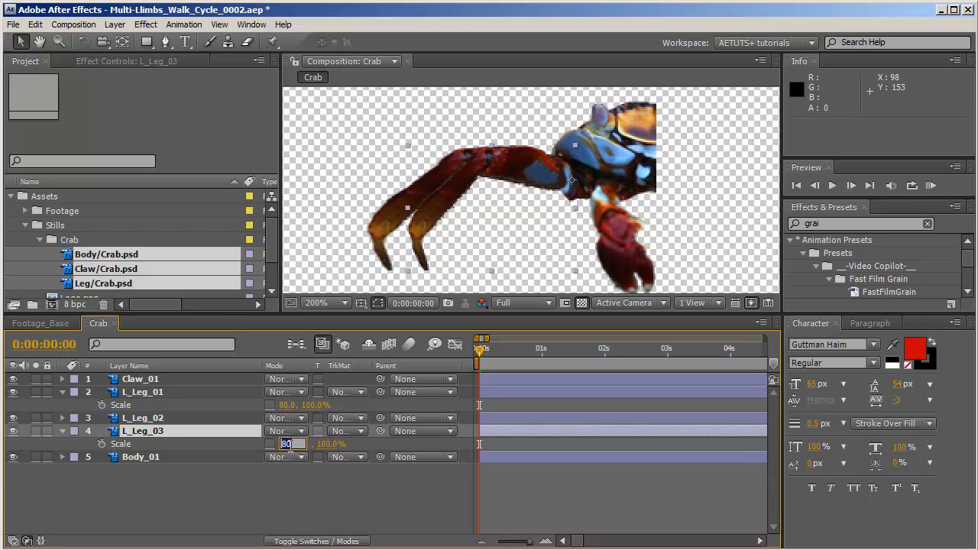
{"action": "type", "text": "70"}
{"action": "key", "text": "Return"}
Set L_Leg_01's horizontal scale to 85%, keep L_Leg_03 at 70%, and scrub through the three legs' motion.
{"action": "left_click", "coordinate": [287, 406]}
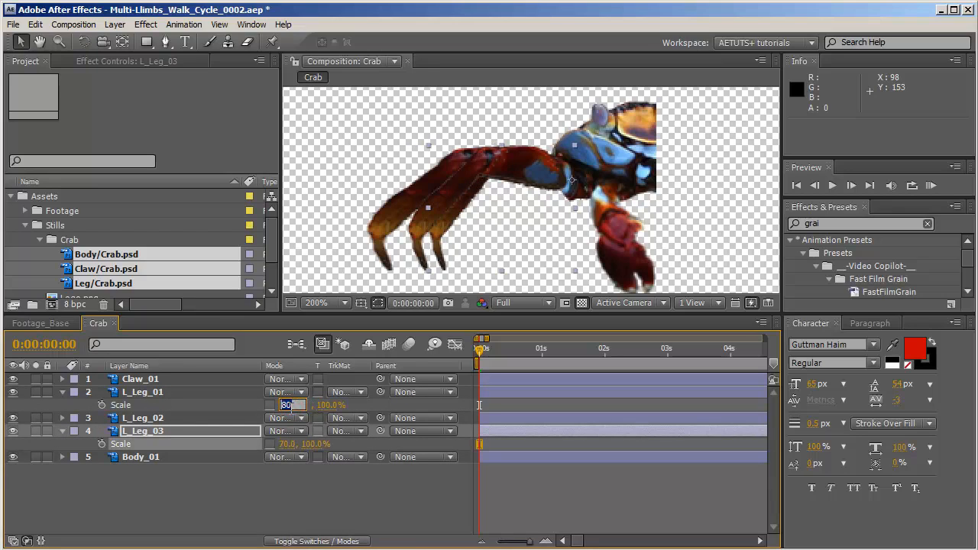
{"action": "type", "text": "85"}
{"action": "key", "text": "Return"}
{"action": "left_click", "coordinate": [288, 444]}
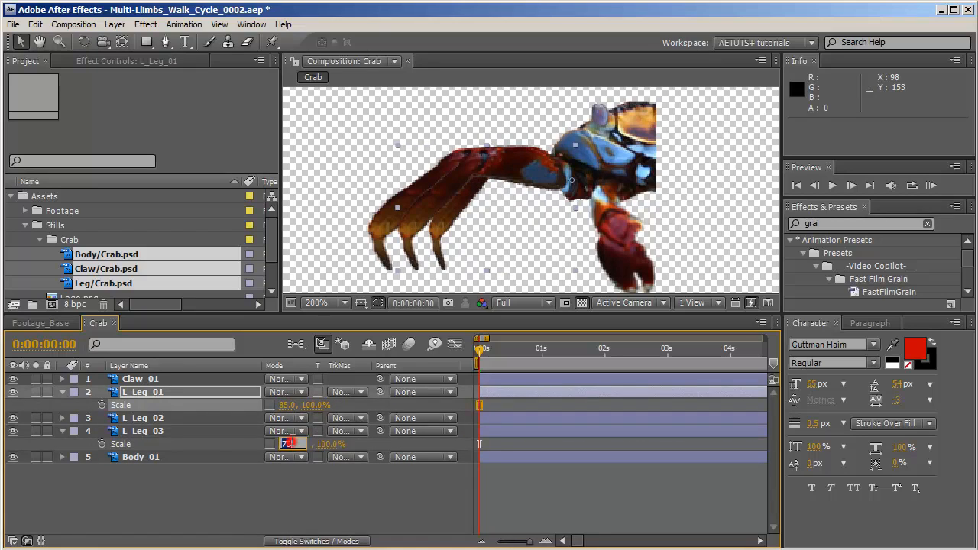
{"action": "type", "text": "75"}
{"action": "key", "text": "Return"}
{"action": "left_click", "coordinate": [63, 392]}
{"action": "left_click_drag", "start_coordinate": [487, 351], "coordinate": [669, 379]}
{"action": "key", "text": "Home"}
Go to 0:00:00:04 and shift the L_Leg_02 layer so that it starts there.
{"action": "key", "text": "alt+shift+j"}
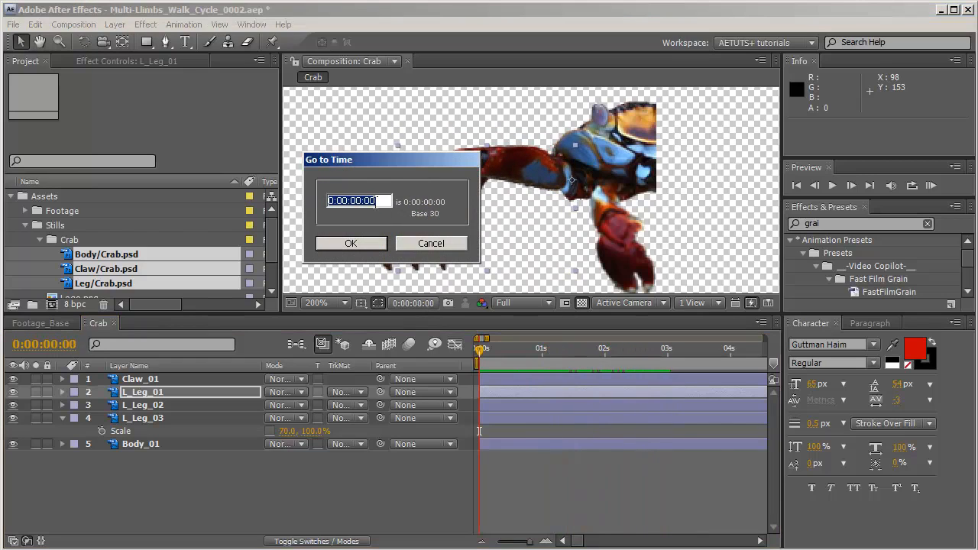
{"action": "left_click", "coordinate": [367, 197]}
{"action": "left_click", "coordinate": [351, 242]}
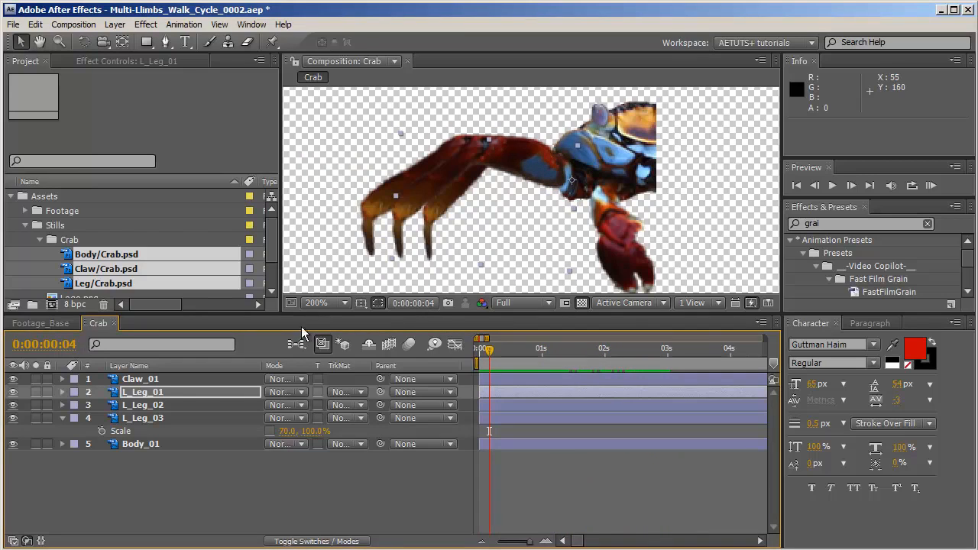
{"action": "left_click", "coordinate": [188, 406]}
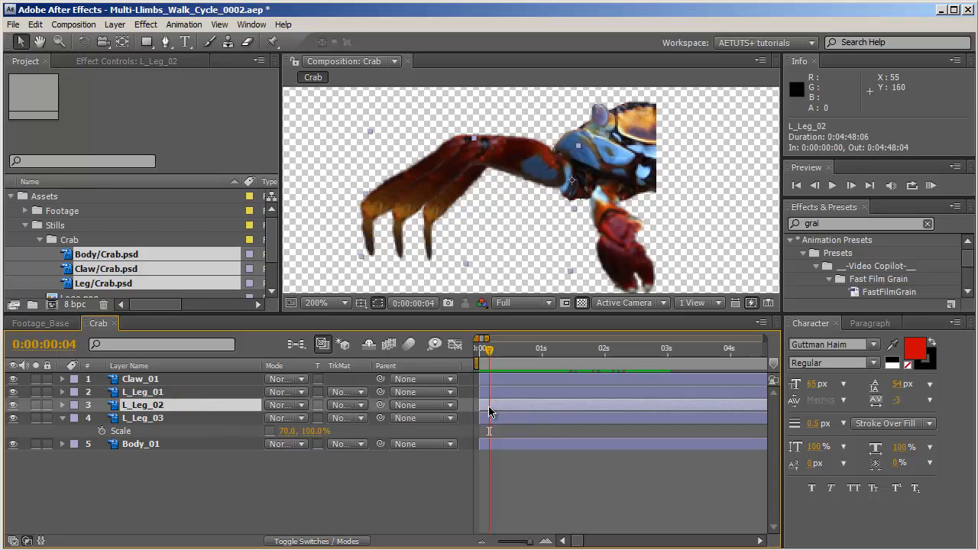
Go to 0:00:00:09 and shift the L_Leg_03 layer so that it starts there.
{"action": "left_click", "coordinate": [67, 346]}
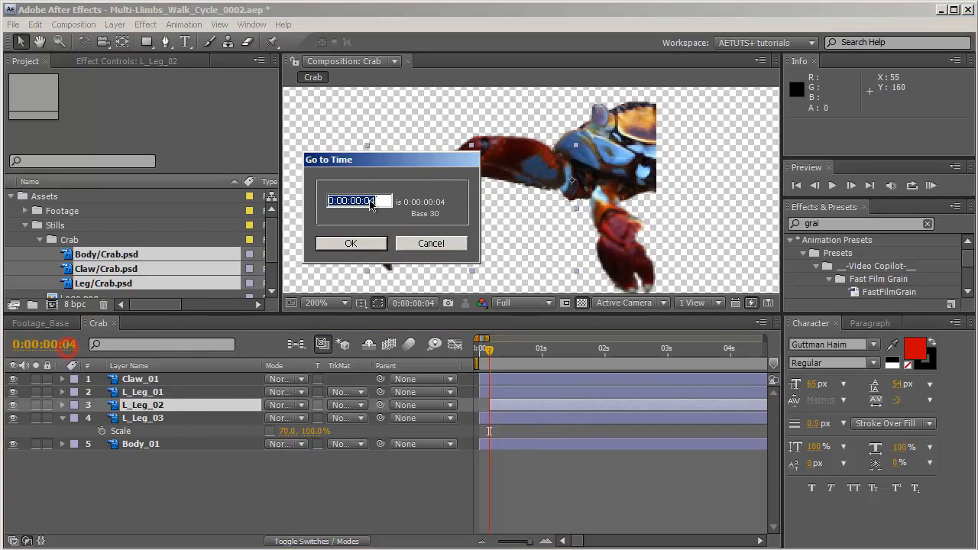
{"action": "type", "text": "9"}
{"action": "key", "text": "Return"}
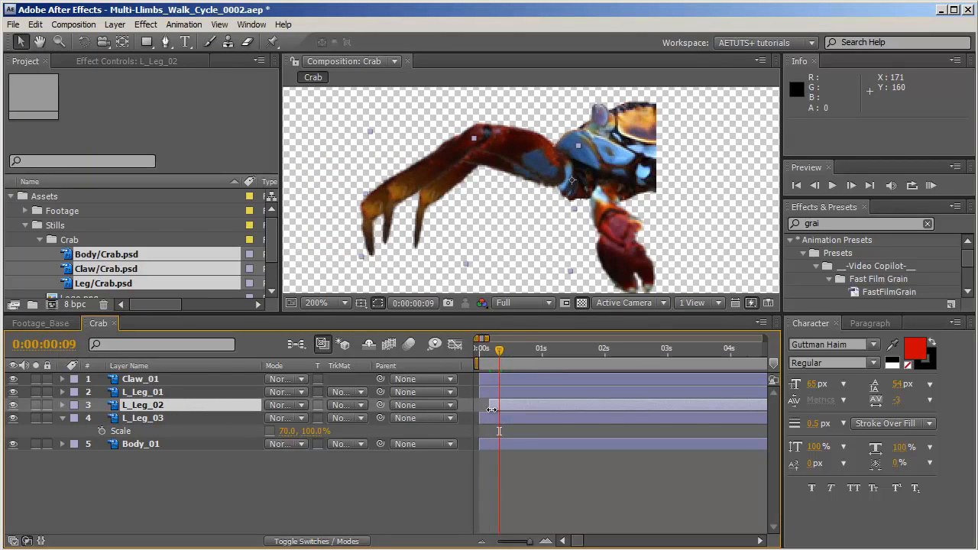
{"action": "left_click", "coordinate": [488, 419]}
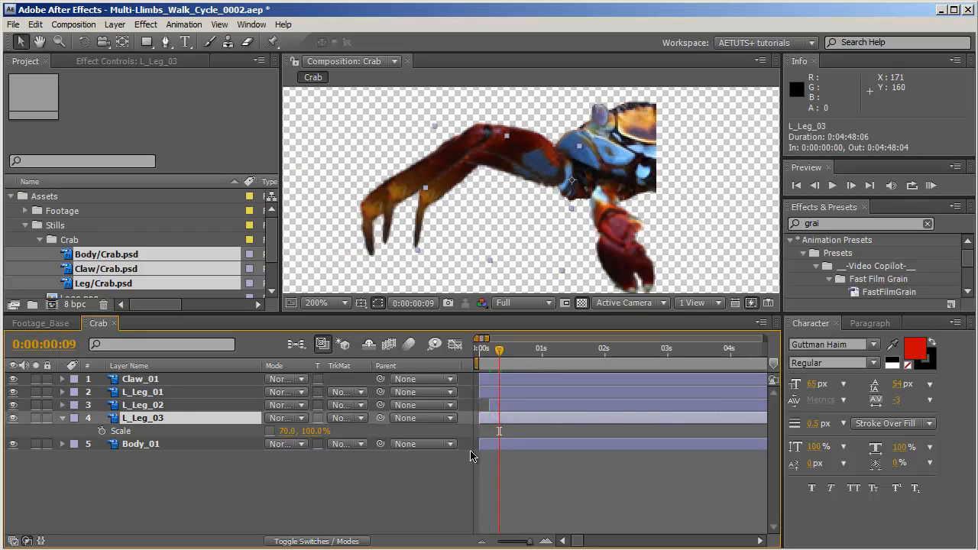
{"action": "key", "text": "p"}
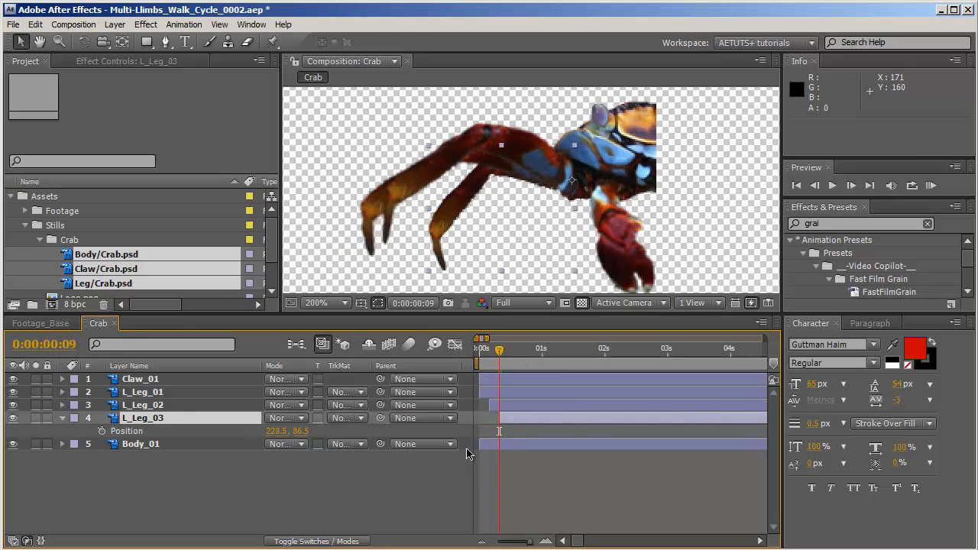
Shift all three leg layers earlier together so L_Leg_03 starts at 0:00:00:00, and preview the staggered walk.
{"action": "left_click", "coordinate": [797, 185]}
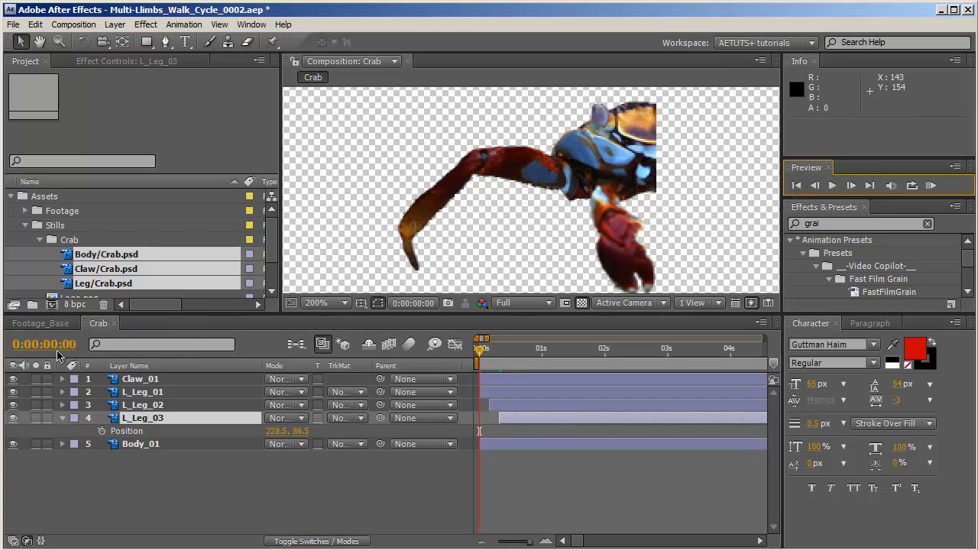
{"action": "left_click", "coordinate": [541, 391], "text": "shift"}
{"action": "left_click_drag", "start_coordinate": [530, 412], "coordinate": [497, 420]}
{"action": "left_click", "coordinate": [425, 484]}
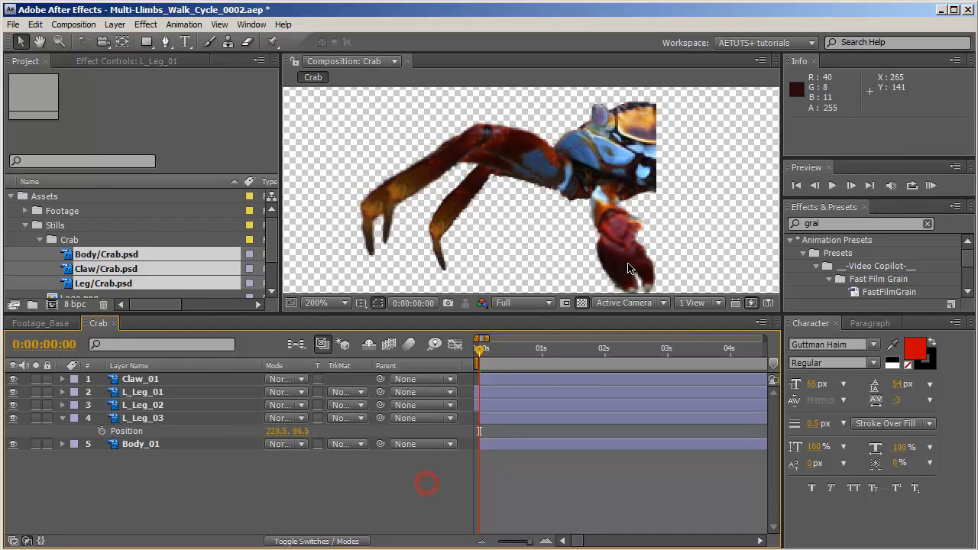
{"action": "key", "text": "space"}
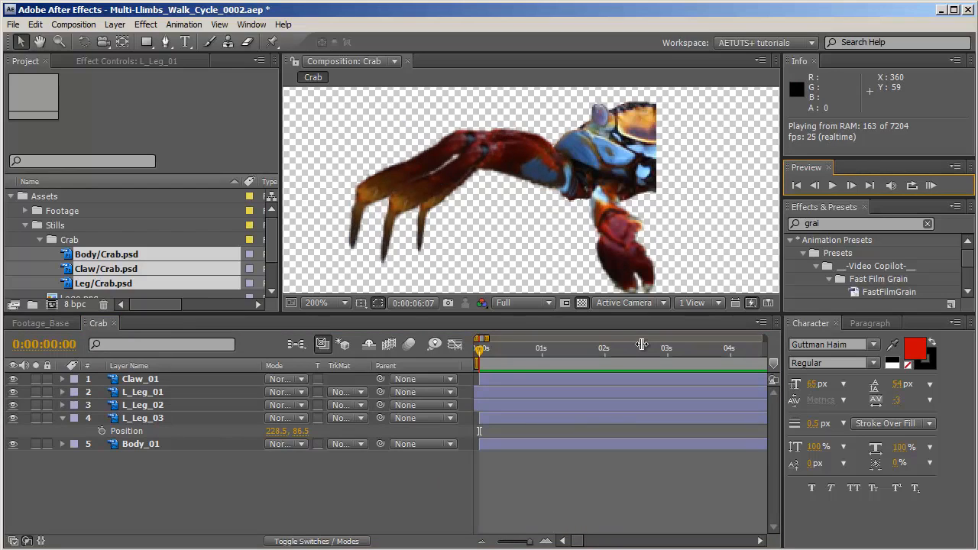
{"action": "key", "text": "space"}
Move Claw_01's anchor point from the claw's centre to the joint where it meets the body.
{"action": "left_click", "coordinate": [64, 420]}
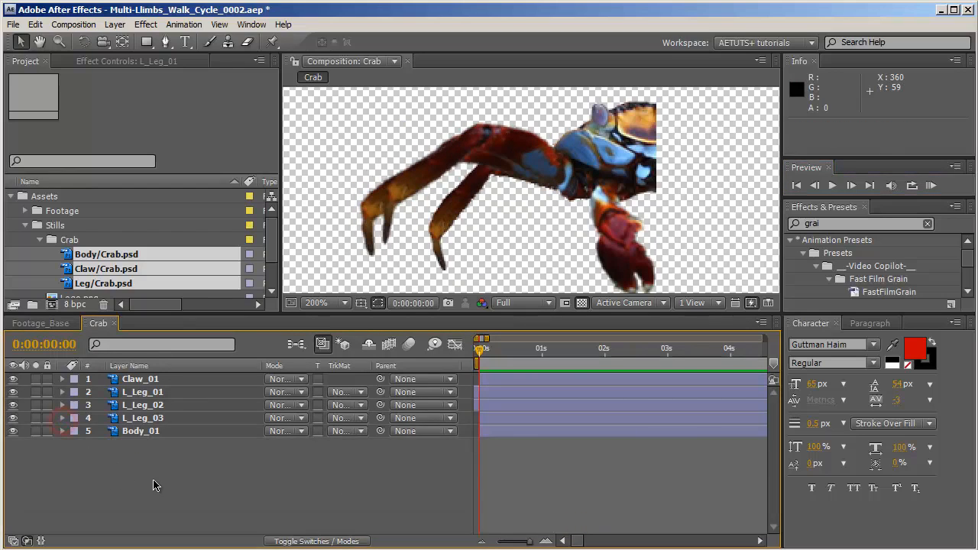
{"action": "left_click", "coordinate": [159, 380]}
{"action": "key", "text": "h"}
{"action": "left_click_drag", "start_coordinate": [674, 240], "coordinate": [585, 213]}
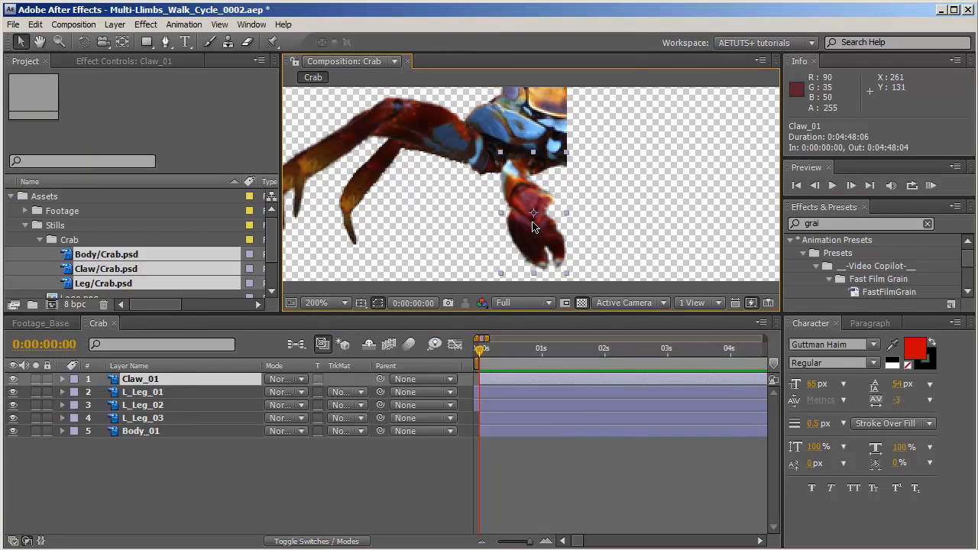
{"action": "key", "text": "y"}
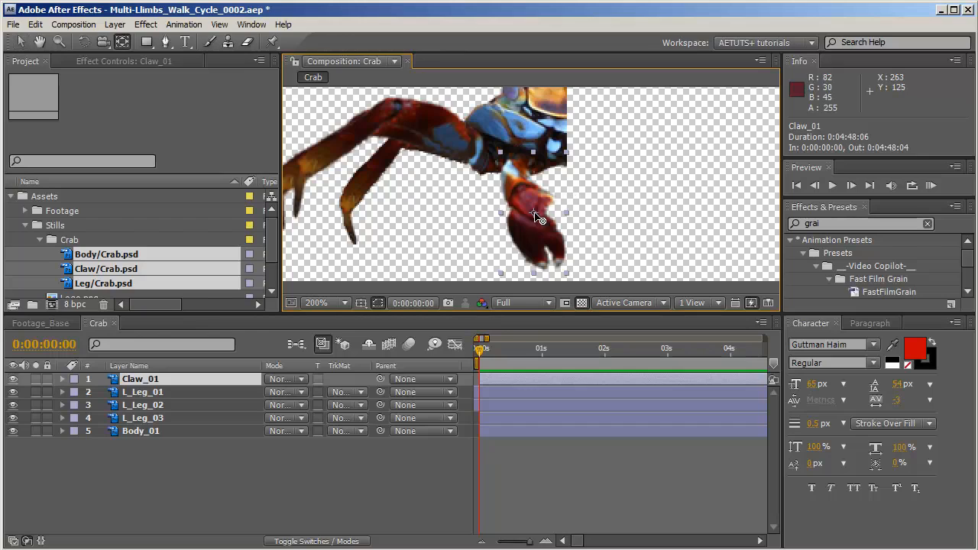
{"action": "left_click_drag", "start_coordinate": [533, 213], "coordinate": [518, 161]}
Add three puppet pins to Claw_01, at its body joint, its middle and its tip.
{"action": "left_click", "coordinate": [272, 42]}
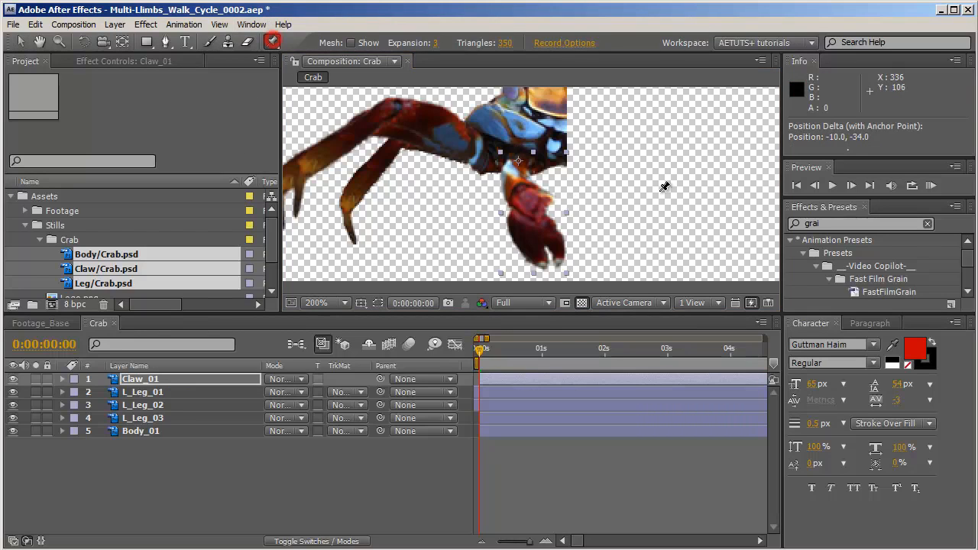
{"action": "left_click", "coordinate": [519, 158]}
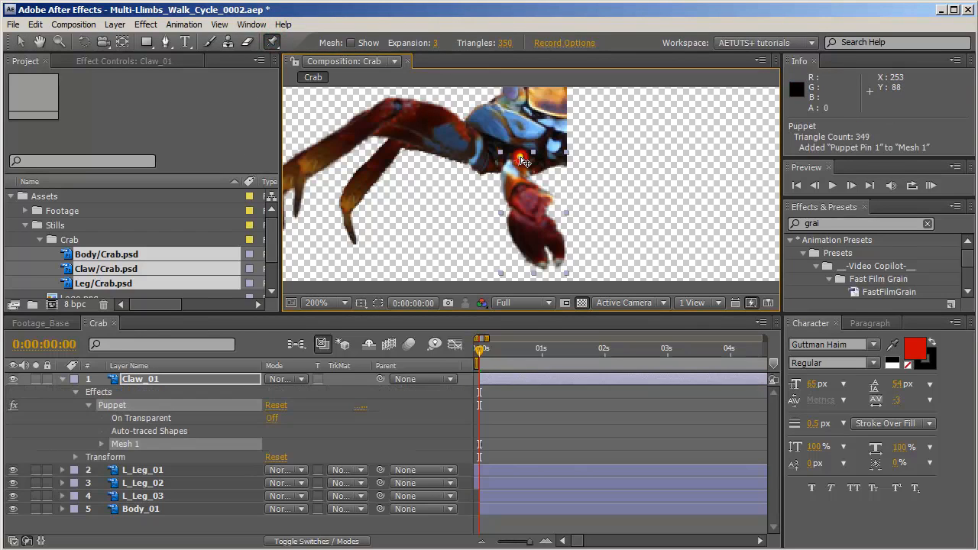
{"action": "left_click", "coordinate": [529, 204]}
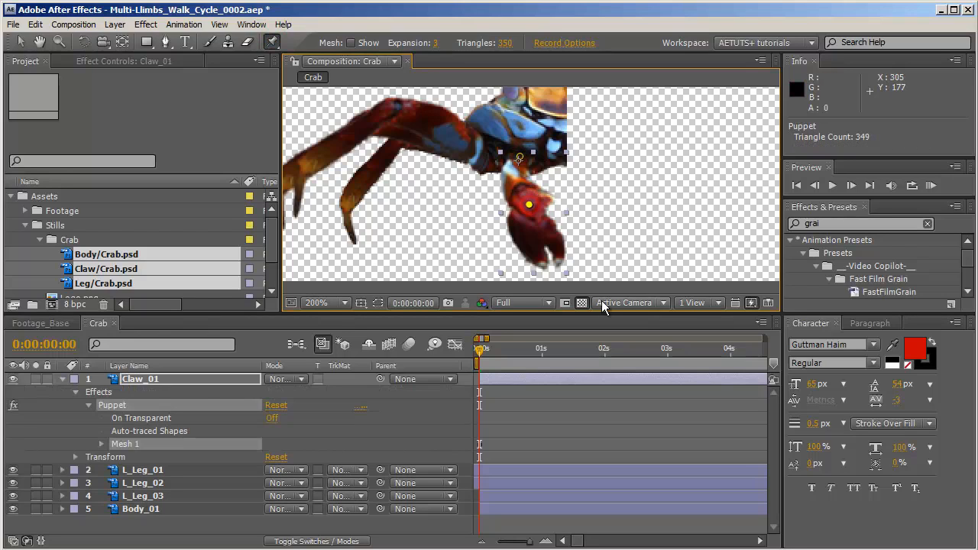
{"action": "left_click", "coordinate": [556, 271]}
Show Claw_01's pin keyframes and rotation, and set a 0° rotation keyframe at 0:00:00:00.
{"action": "key", "text": "u"}
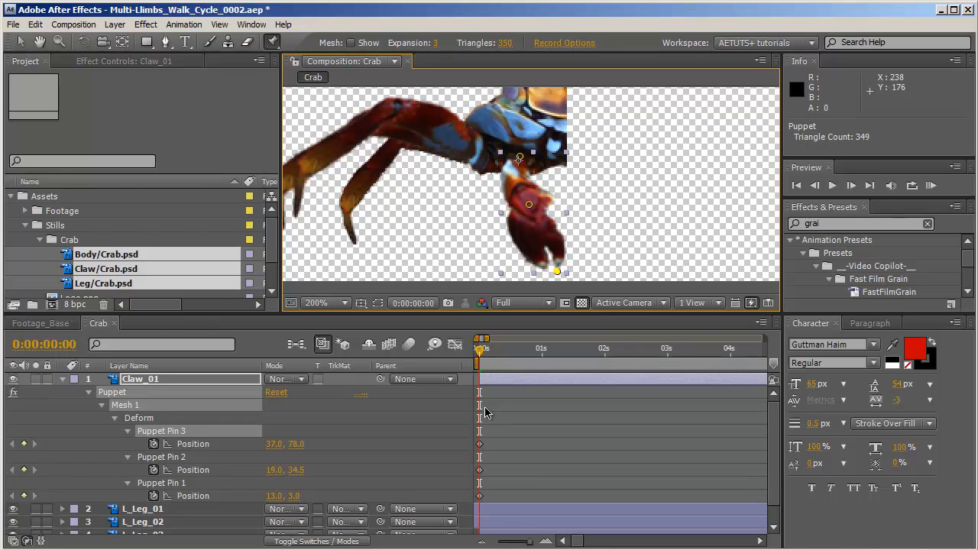
{"action": "key", "text": "shift+r"}
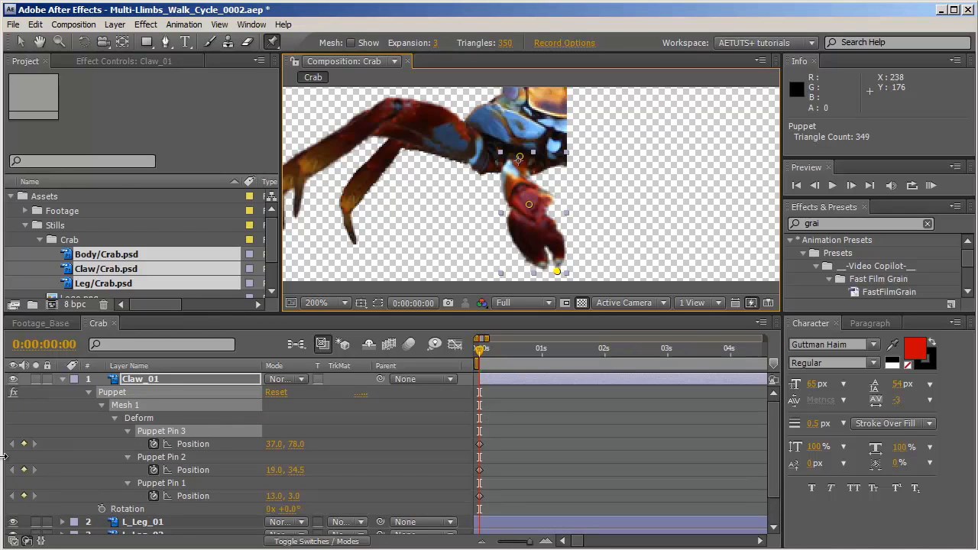
{"action": "left_click", "coordinate": [101, 509]}
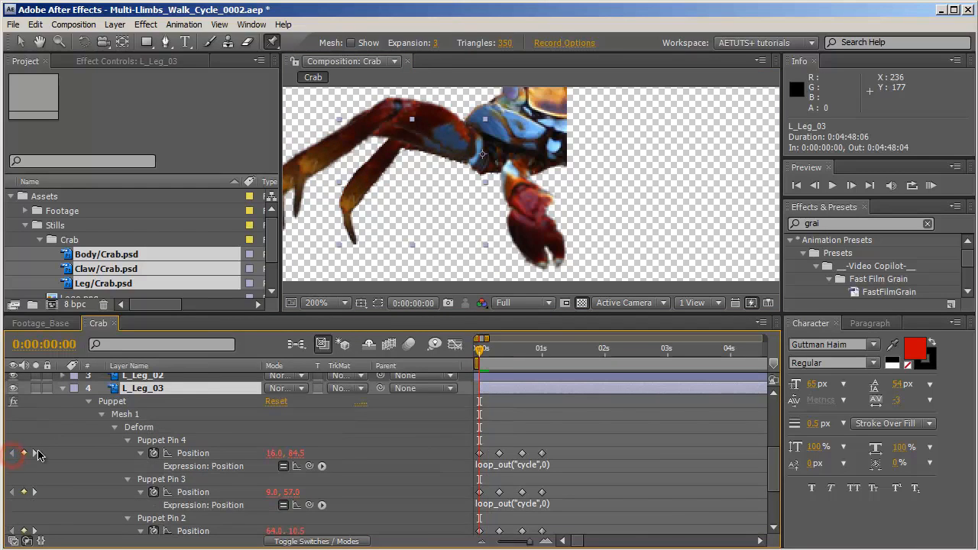
At 0:00:00:09, pose the claw by moving Puppet Pin 2 to about 13.5, 35.5 and Puppet Pin 3 to about 34, 77.5.
{"action": "left_click", "coordinate": [34, 452]}
{"action": "scroll", "coordinate": [187, 458], "scroll_direction": "up", "scroll_amount": 3}
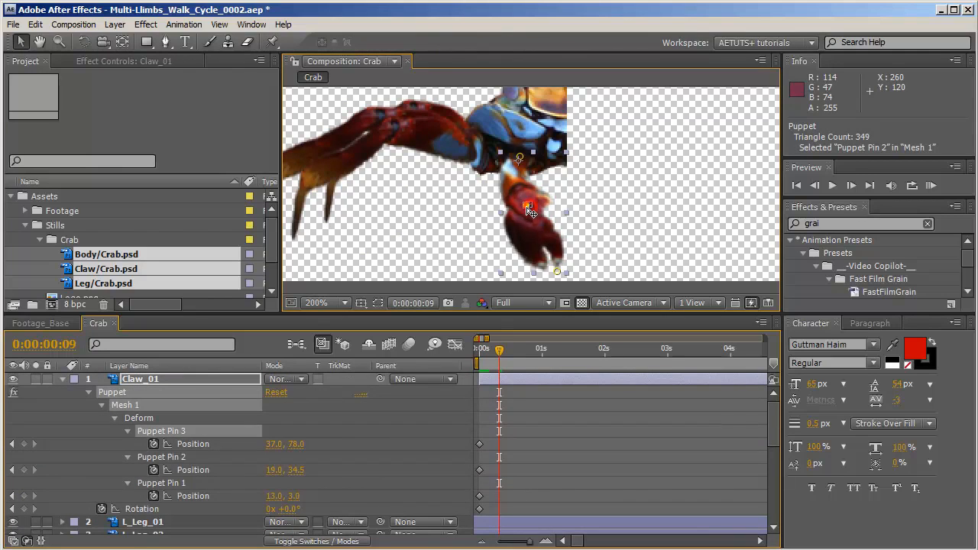
{"action": "left_click_drag", "start_coordinate": [529, 197], "coordinate": [519, 205]}
{"action": "left_click_drag", "start_coordinate": [557, 273], "coordinate": [553, 270]}
At 0:00:00:20, bend the claw further by moving Puppet Pin 2 to about 6.5, 33 and Puppet Pin 3 to about 31.5, 69.5.
{"action": "scroll", "coordinate": [416, 478], "scroll_direction": "down", "scroll_amount": 2}
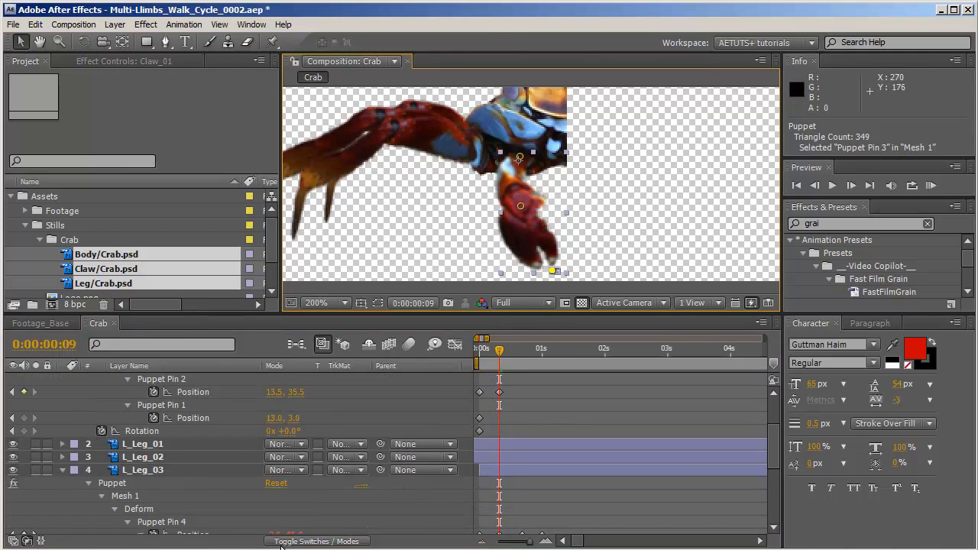
{"action": "scroll", "coordinate": [122, 508], "scroll_direction": "down", "scroll_amount": 2}
{"action": "left_click", "coordinate": [35, 495]}
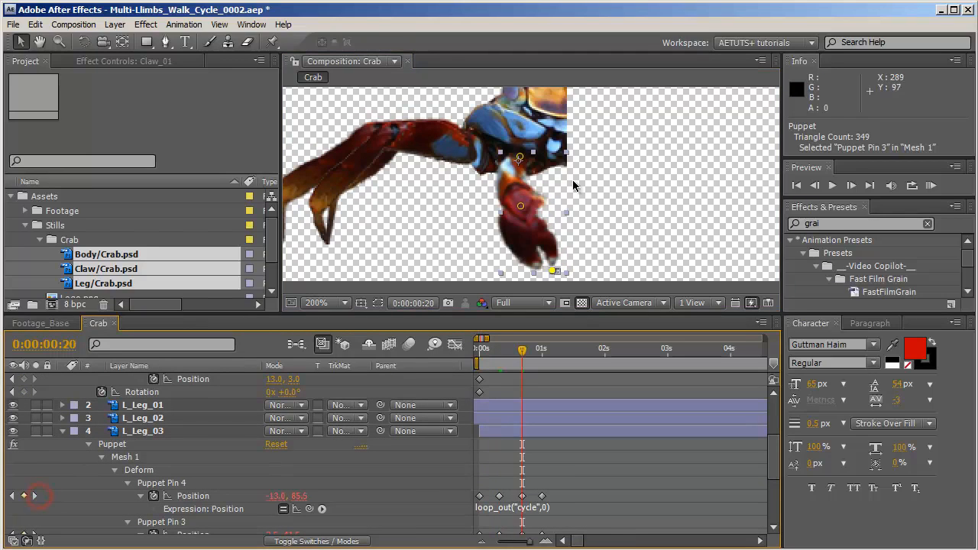
{"action": "left_click_drag", "start_coordinate": [520, 205], "coordinate": [509, 201]}
{"action": "left_click_drag", "start_coordinate": [555, 274], "coordinate": [551, 263]}
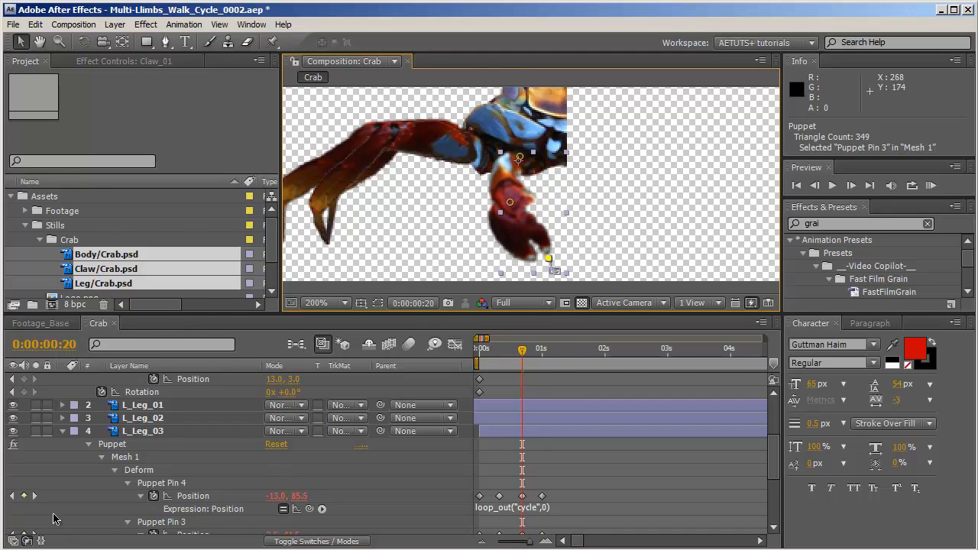
Copy the claw's three pin position keyframes from 0:00:00:00 and paste them at 0:00:01:00.
{"action": "left_click", "coordinate": [34, 496]}
{"action": "scroll", "coordinate": [529, 419], "scroll_direction": "up", "scroll_amount": 3}
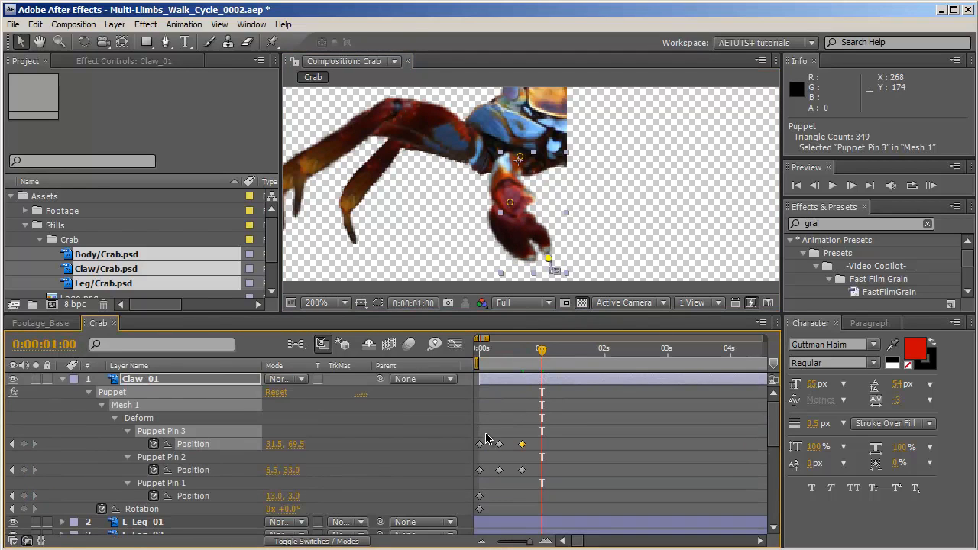
{"action": "left_click_drag", "start_coordinate": [489, 429], "coordinate": [471, 500]}
{"action": "key", "text": "ctrl+c"}
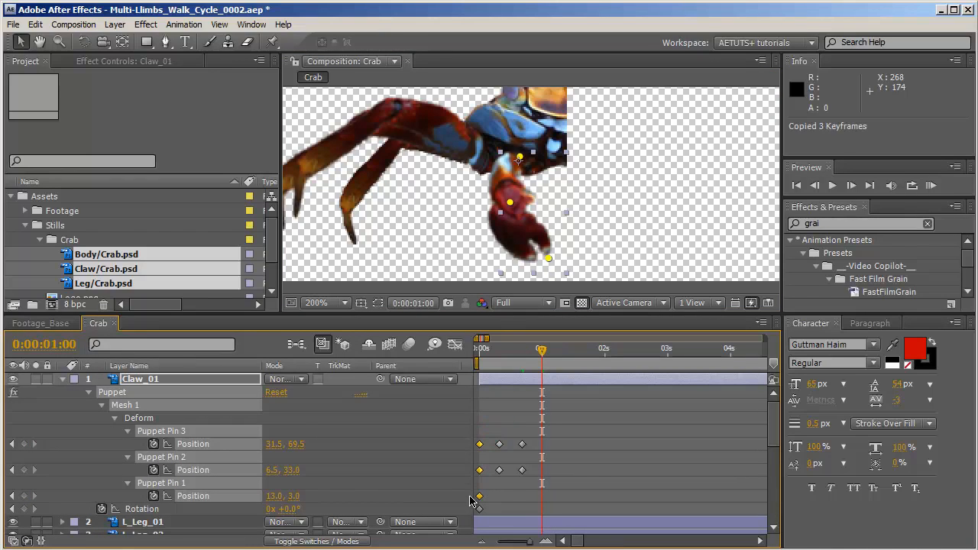
{"action": "key", "text": "ctrl+v"}
At 0:00:00:14, set Claw_01's rotation to 11°.
{"action": "key", "text": "Page_Up"}
{"action": "key", "text": "Page_Up"}
{"action": "key", "text": "Page_Up"}
{"action": "key", "text": "Page_Up"}
{"action": "key", "text": "Page_Up"}
{"action": "key", "text": "Page_Up"}
{"action": "key", "text": "Page_Up"}
{"action": "key", "text": "Page_Up"}
{"action": "key", "text": "Page_Up"}
{"action": "key", "text": "Page_Up"}
{"action": "key", "text": "Page_Up"}
{"action": "key", "text": "Page_Up"}
{"action": "key", "text": "Page_Up"}
{"action": "key", "text": "Page_Up"}
{"action": "key", "text": "Page_Up"}
{"action": "key", "text": "Page_Up"}
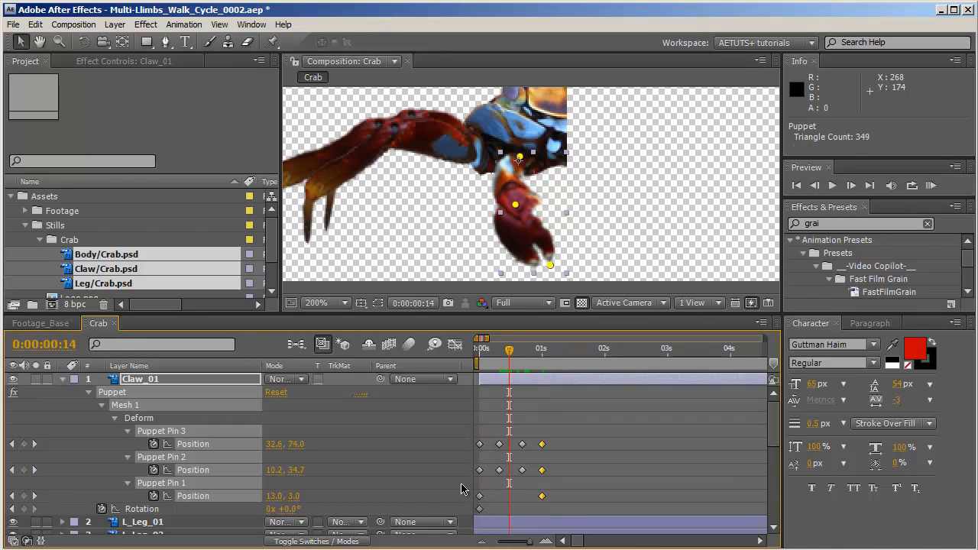
{"action": "left_click_drag", "start_coordinate": [292, 508], "coordinate": [304, 509]}
Copy Claw_01's first rotation keyframe and paste it at 0:00:01:00.
{"action": "left_click_drag", "start_coordinate": [510, 353], "coordinate": [542, 351]}
{"action": "left_click", "coordinate": [480, 508]}
{"action": "key", "text": "ctrl+c"}
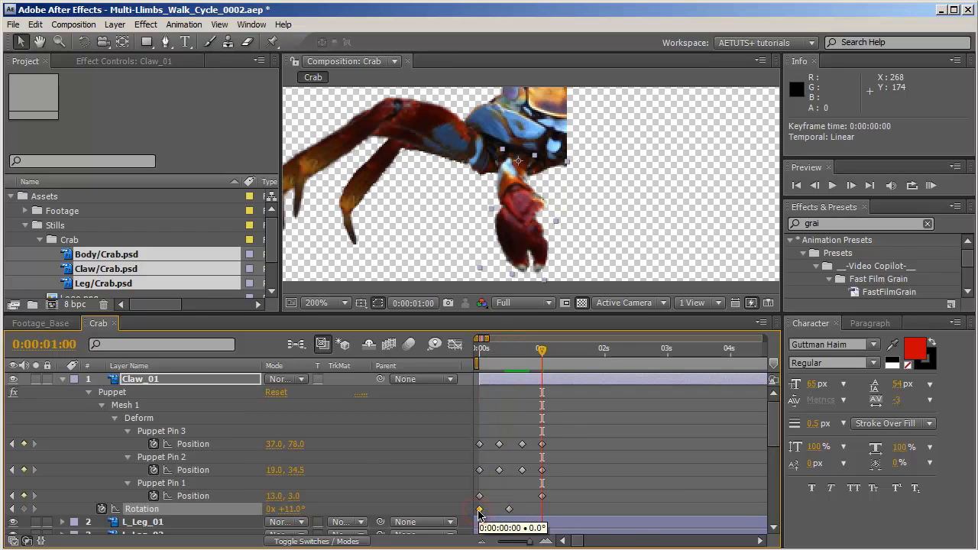
{"action": "key", "text": "ctrl+v"}
Delete the claw's pin keyframes at 0:00:00:20 and preview the claw motion.
{"action": "left_click_drag", "start_coordinate": [486, 351], "coordinate": [499, 371]}
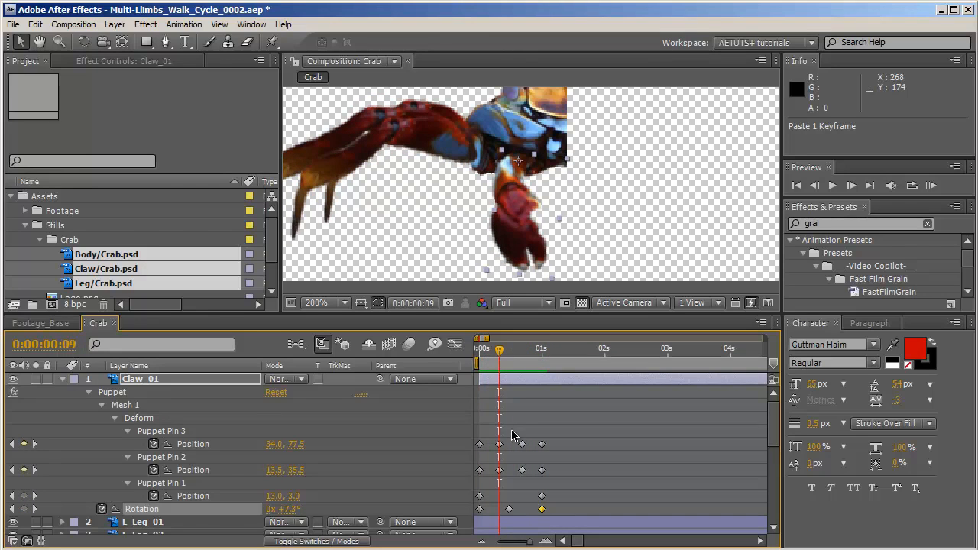
{"action": "left_click_drag", "start_coordinate": [512, 436], "coordinate": [502, 484]}
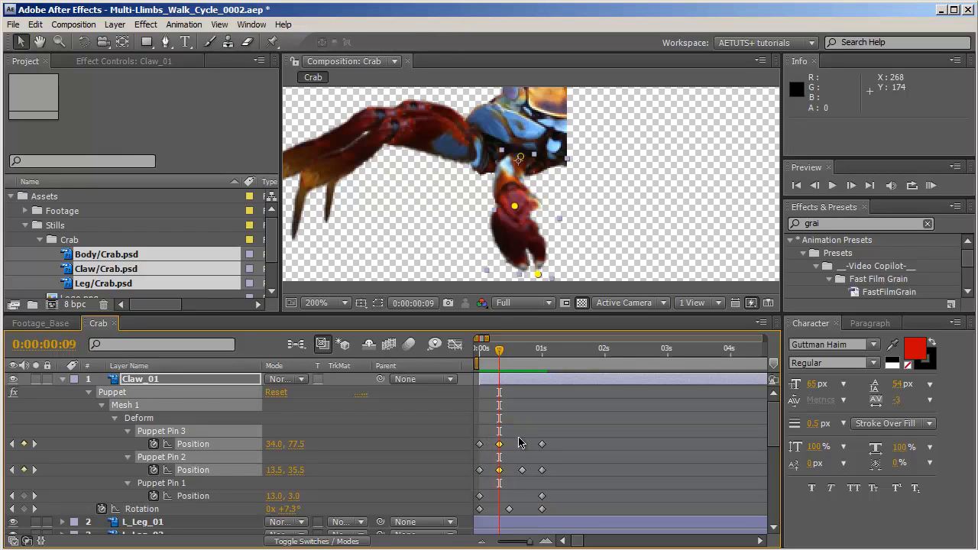
{"action": "left_click_drag", "start_coordinate": [531, 430], "coordinate": [516, 486]}
{"action": "key", "text": "Delete"}
{"action": "key", "text": "space"}
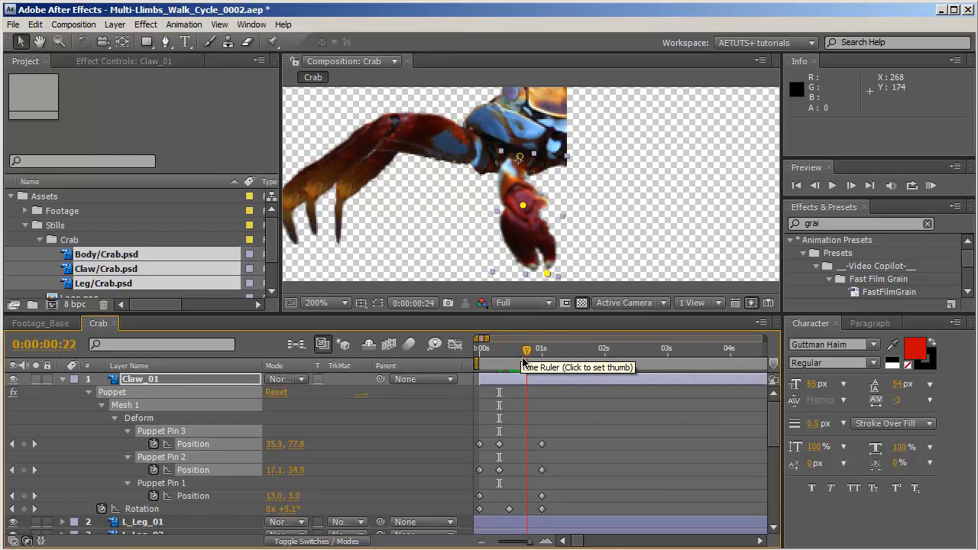
{"action": "left_click", "coordinate": [474, 365]}
{"action": "left_click_drag", "start_coordinate": [474, 364], "coordinate": [541, 386]}
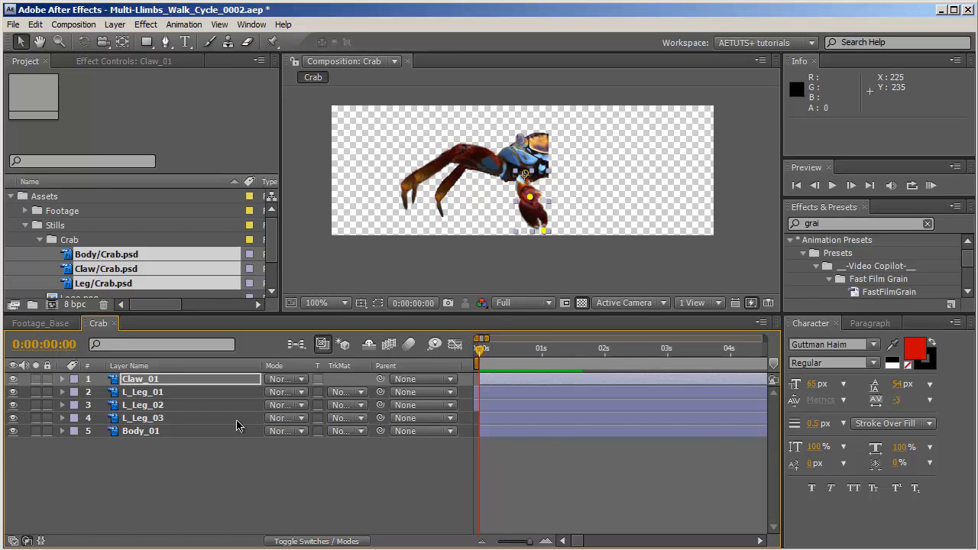
Add a null object to the Crab composition.
{"action": "right_click", "coordinate": [127, 445]}
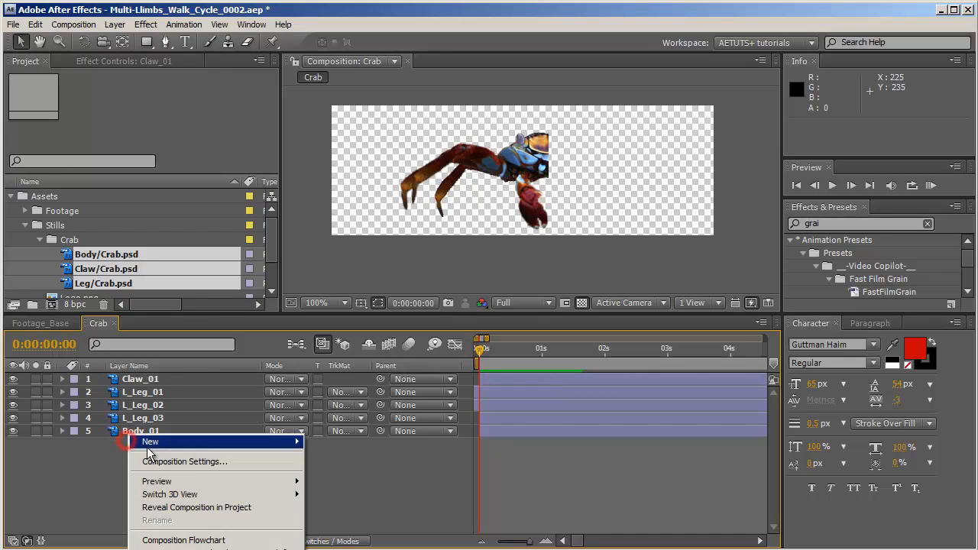
{"action": "mouse_move", "coordinate": [163, 442]}
{"action": "left_click", "coordinate": [366, 516]}
Duplicate the claw, three leg and body layers and move the copies above Null 1.
{"action": "left_click", "coordinate": [157, 393]}
{"action": "left_click", "coordinate": [162, 443], "text": "shift"}
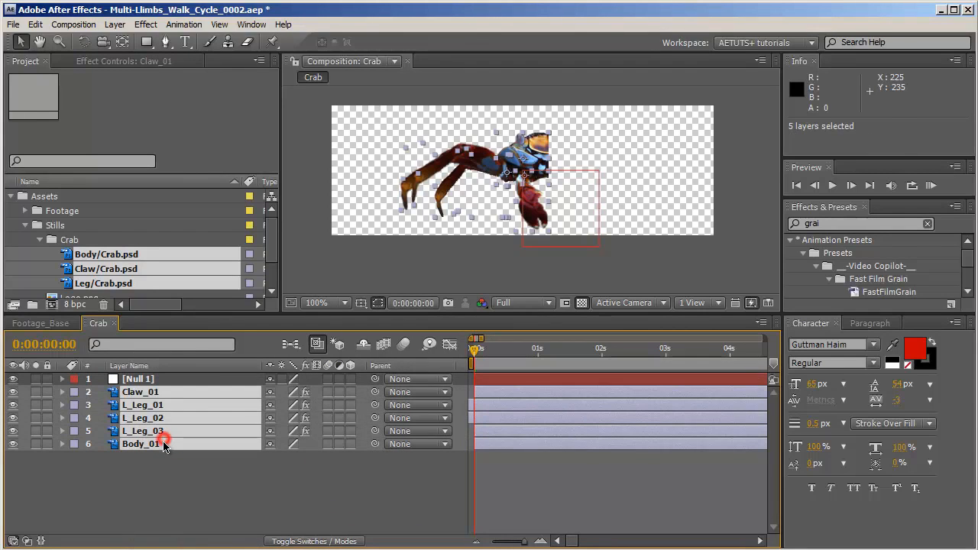
{"action": "key", "text": "ctrl+d"}
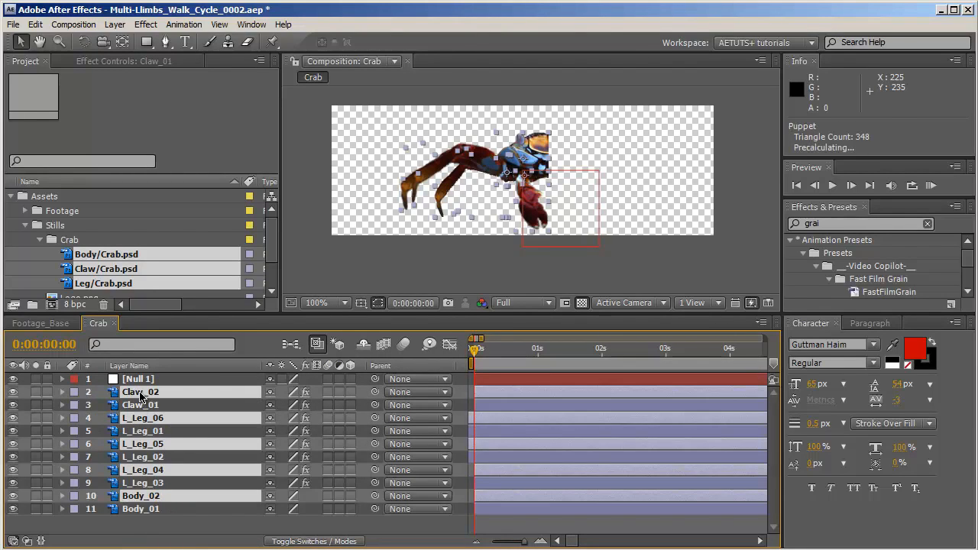
{"action": "left_click_drag", "start_coordinate": [145, 401], "coordinate": [140, 382]}
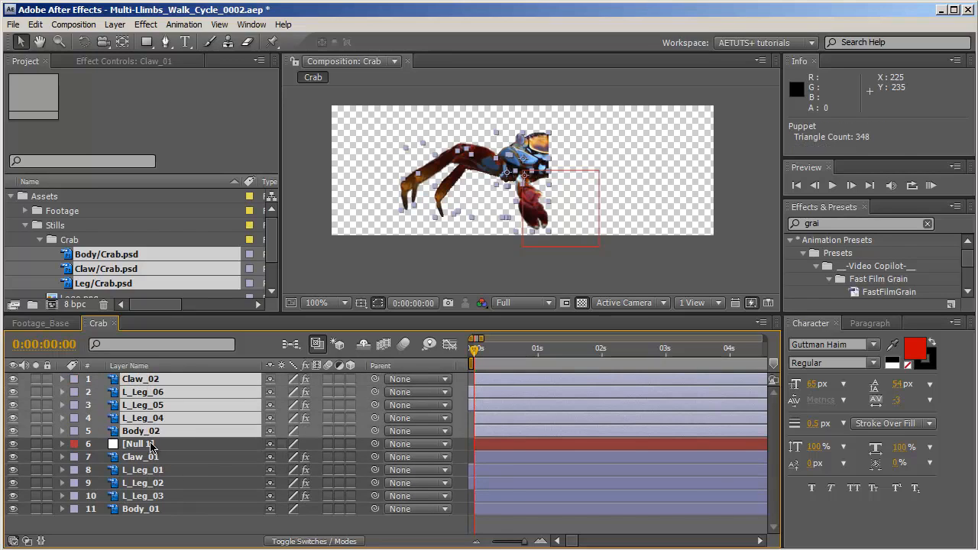
Rename the duplicated leg layer L_Leg_04 as R_Leg_01.
{"action": "left_click", "coordinate": [138, 443]}
{"action": "left_click", "coordinate": [160, 432]}
{"action": "left_click", "coordinate": [171, 418]}
{"action": "key", "text": "Return"}
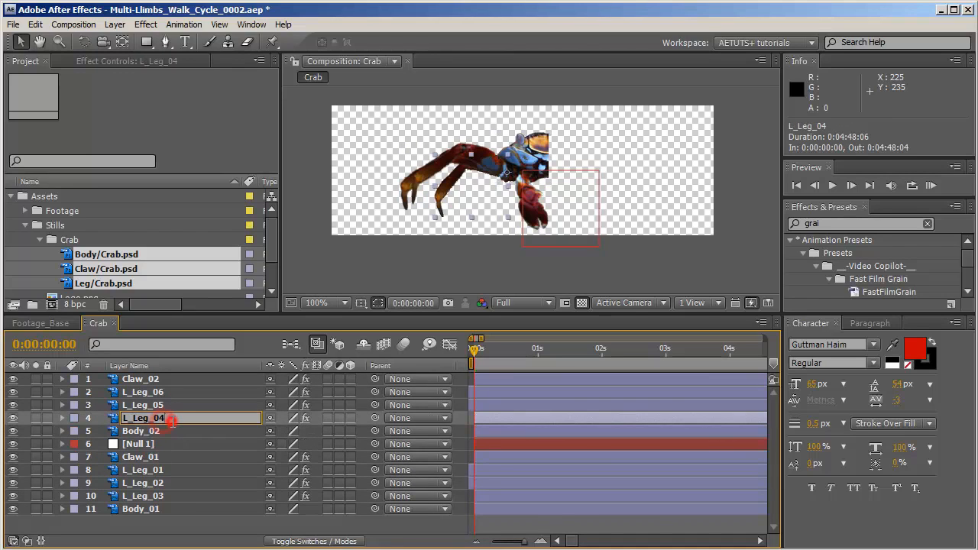
{"action": "type", "text": "1"}
{"action": "key", "text": "Home"}
{"action": "key", "text": "Delete"}
{"action": "type", "text": "R"}
Rename the duplicated layers L_Leg_05 as R_Leg_02 and L_Leg_06 as R_Leg_03.
{"action": "left_click", "coordinate": [134, 406]}
{"action": "key", "text": "Return"}
{"action": "left_click_drag", "start_coordinate": [126, 405], "coordinate": [114, 409]}
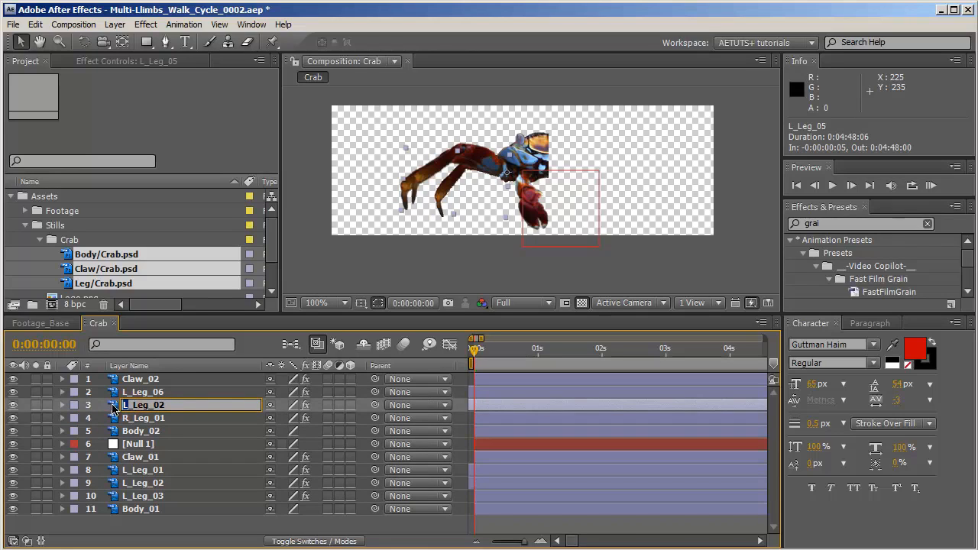
{"action": "left_click", "coordinate": [172, 392]}
{"action": "key", "text": "Return"}
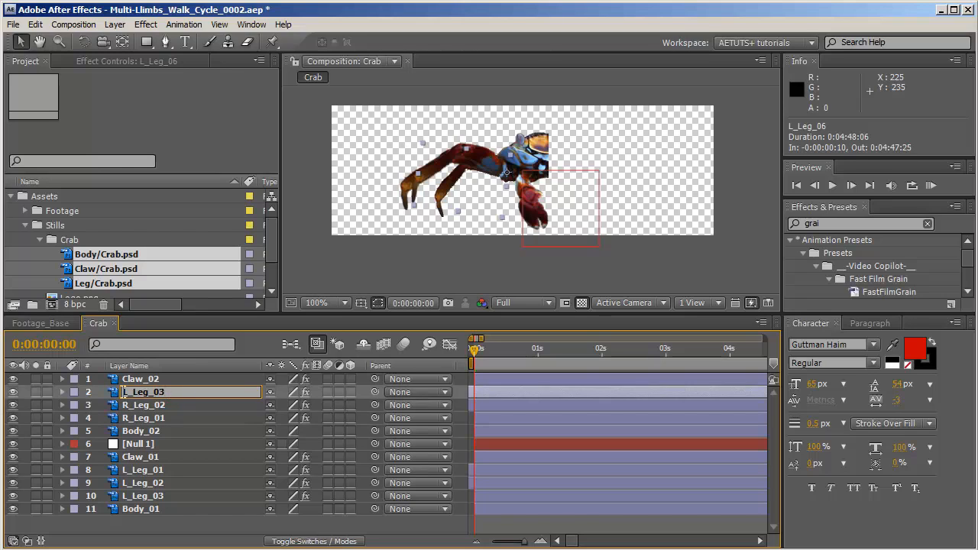
{"action": "type", "text": "R"}
Parent Claw_02, the three R_Leg layers and Body_02 to Null 1.
{"action": "left_click", "coordinate": [156, 431]}
{"action": "left_click", "coordinate": [161, 381], "text": "shift"}
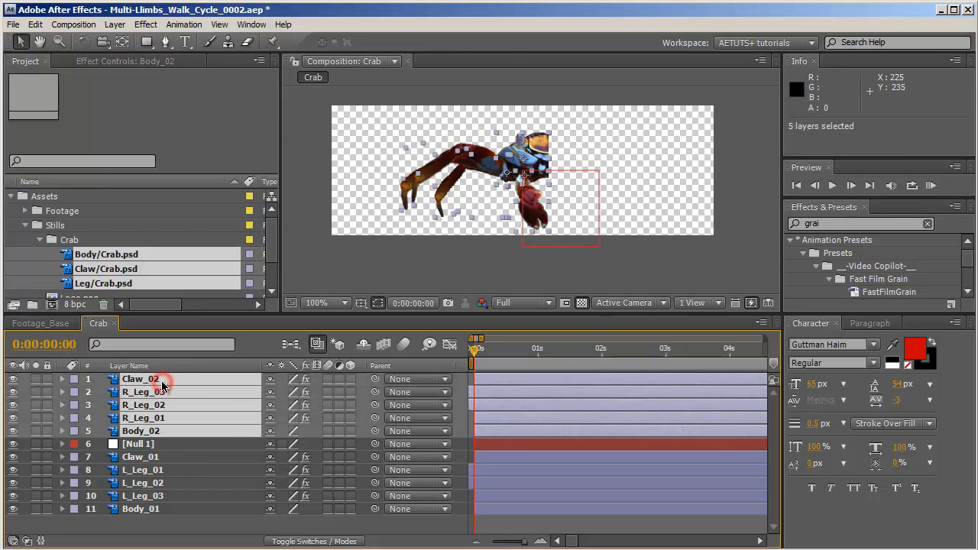
{"action": "left_click_drag", "start_coordinate": [375, 431], "coordinate": [169, 448]}
Unlink Null 1's scale and set its horizontal scale to -100% to mirror the duplicated half.
{"action": "left_click", "coordinate": [171, 445]}
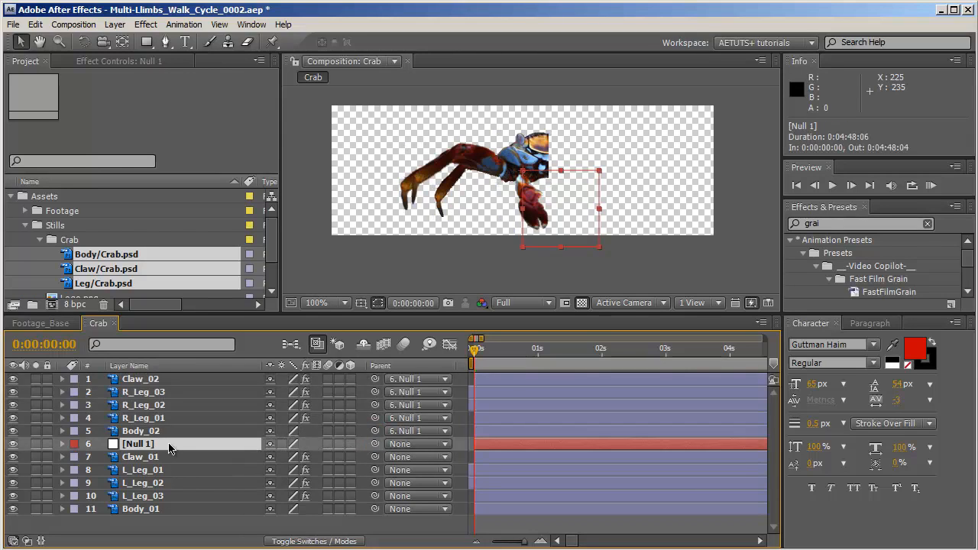
{"action": "key", "text": "s"}
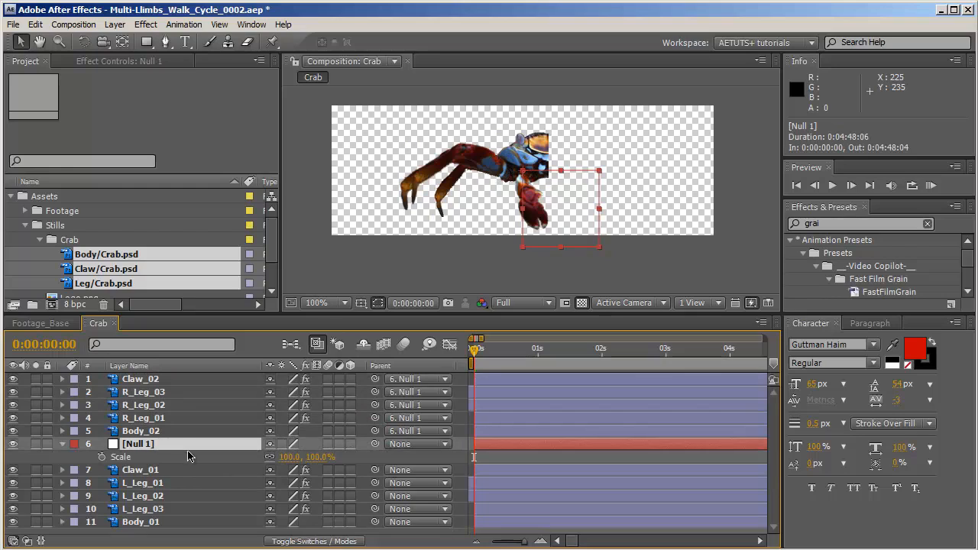
{"action": "left_click", "coordinate": [270, 457]}
{"action": "left_click", "coordinate": [288, 456]}
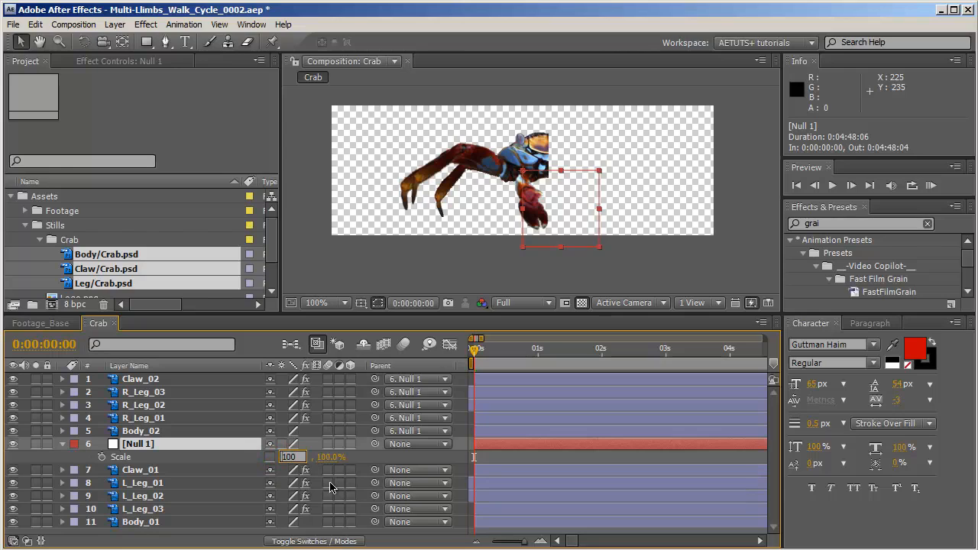
{"action": "type", "text": "-100"}
{"action": "key", "text": "Return"}
Move Null 1 right to position 317, 85 so both body halves meet, and scrub through the full crab's walk.
{"action": "key", "text": "shift+Right"}
{"action": "key", "text": "shift+Right"}
{"action": "key", "text": "shift+Right"}
{"action": "key", "text": "shift+Right"}
{"action": "key", "text": "shift+Right"}
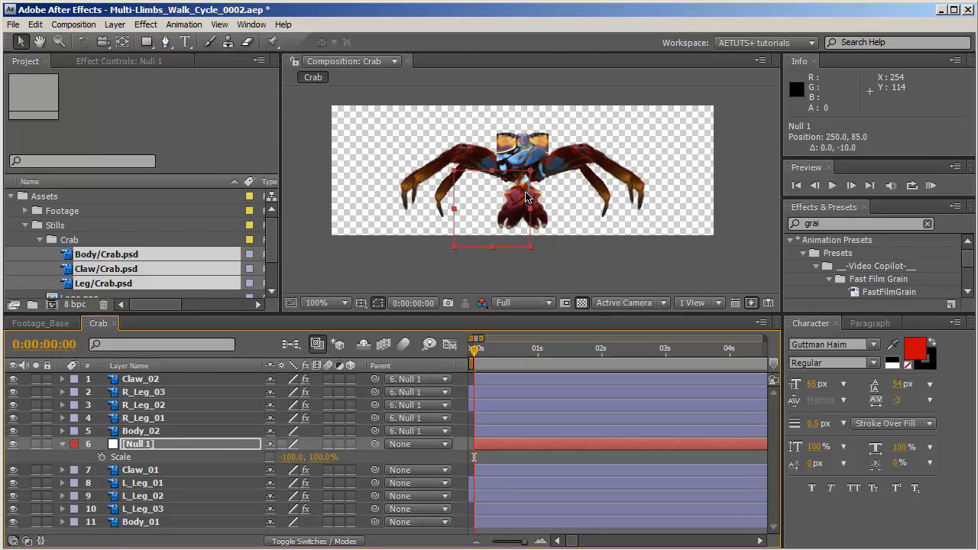
{"action": "key", "text": "shift+Right"}
{"action": "key", "text": "shift+Right"}
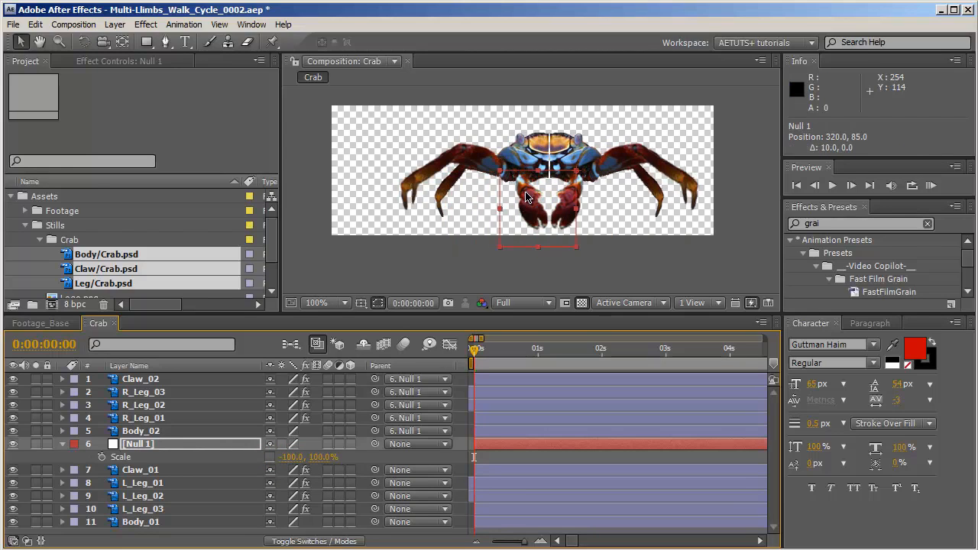
{"action": "key", "text": "Left"}
{"action": "key", "text": "Left"}
{"action": "key", "text": "Left"}
{"action": "left_click_drag", "start_coordinate": [477, 356], "coordinate": [559, 370]}
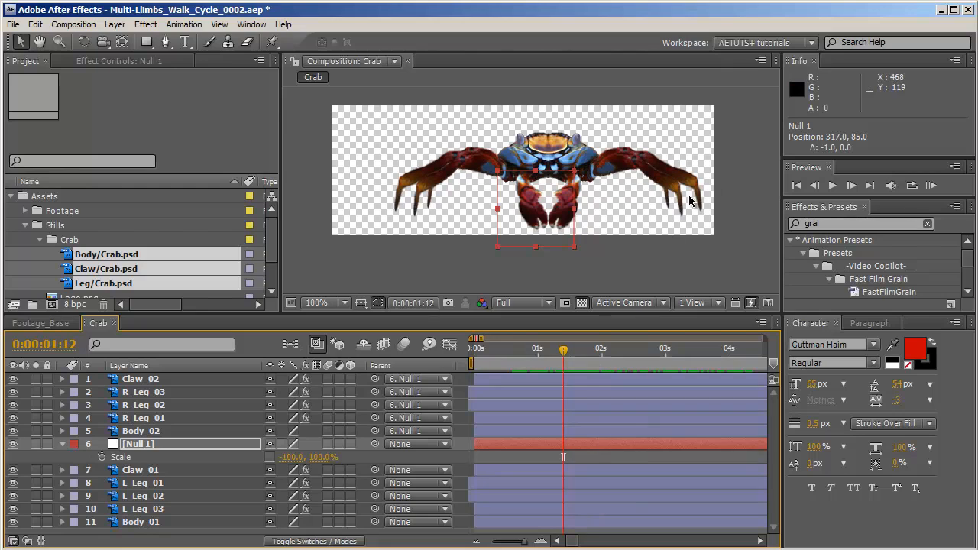
Preview the walk, remove the stagger between R_Leg_01, R_Leg_02 and R_Leg_03 by starting all three layers at 0:00:00:00.
{"action": "left_click_drag", "start_coordinate": [493, 353], "coordinate": [485, 353]}
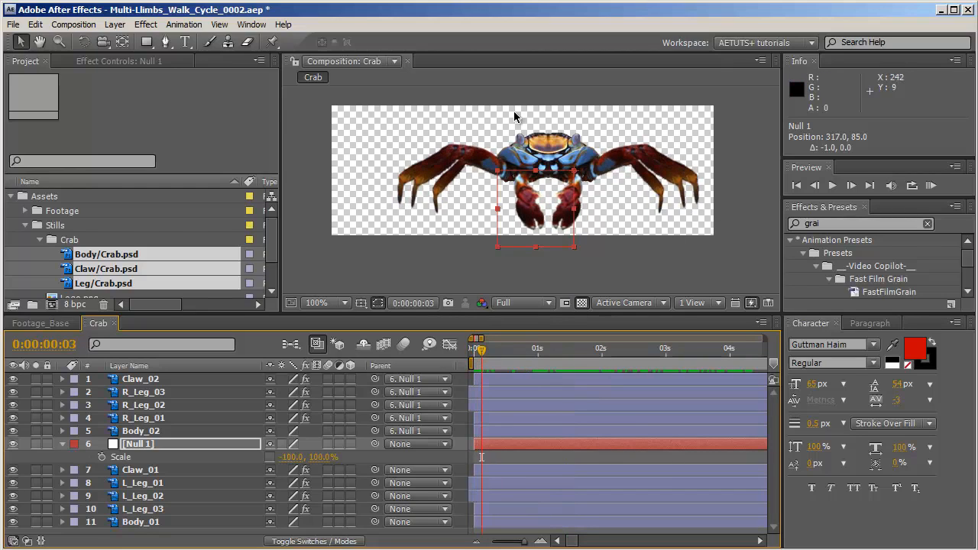
{"action": "key", "text": "space"}
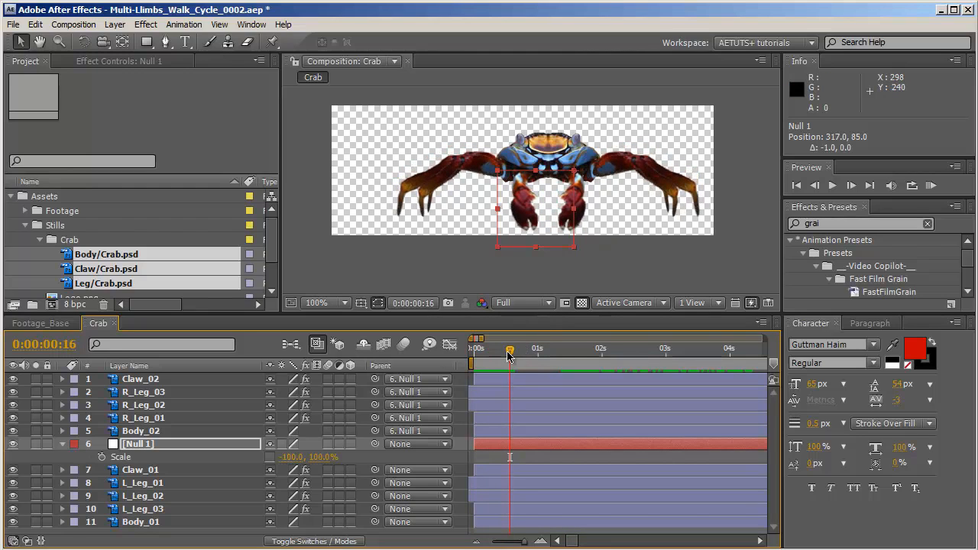
{"action": "key", "text": "space"}
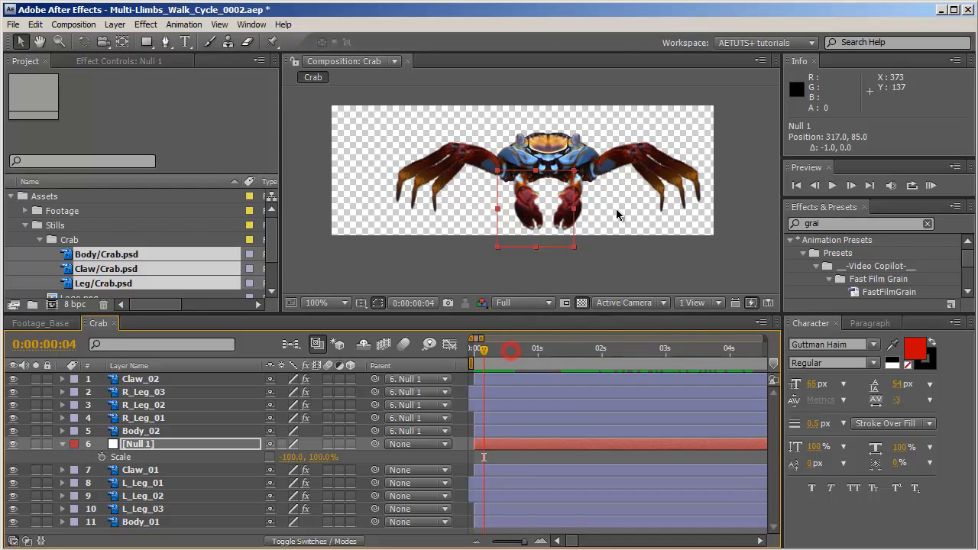
{"action": "left_click", "coordinate": [484, 390]}
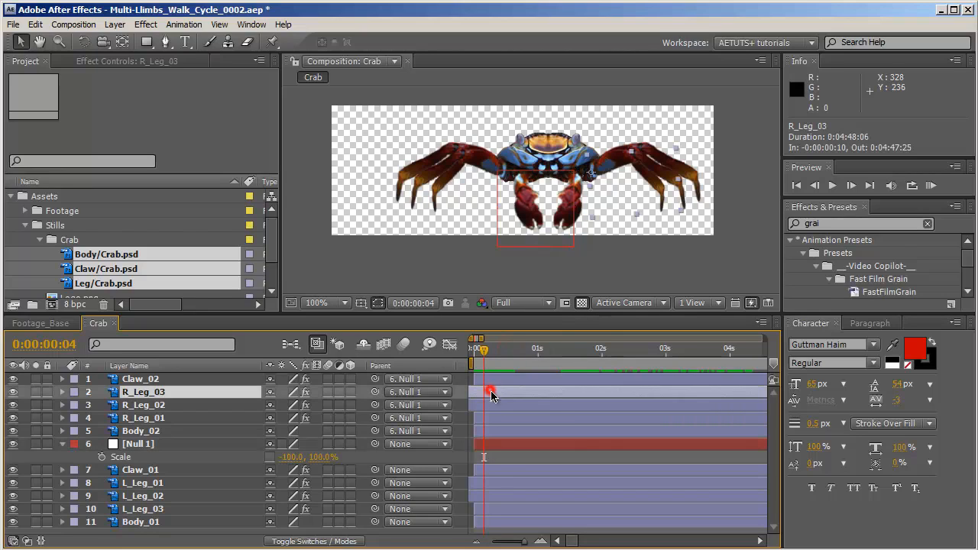
{"action": "left_click", "coordinate": [501, 415], "text": "shift"}
{"action": "key", "text": "Home"}
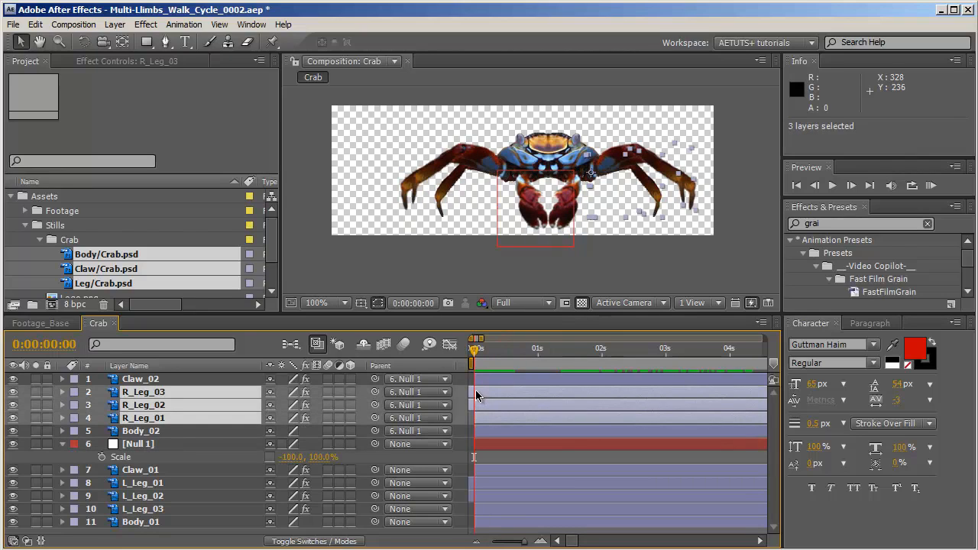
{"action": "key", "text": "ctrl+z"}
{"action": "left_click_drag", "start_coordinate": [483, 391], "coordinate": [508, 396]}
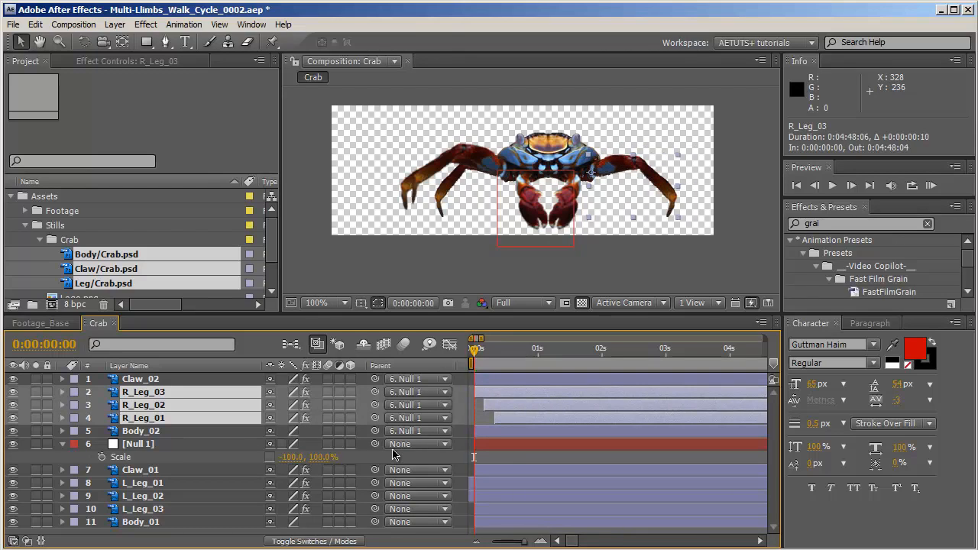
{"action": "left_click_drag", "start_coordinate": [477, 349], "coordinate": [560, 355]}
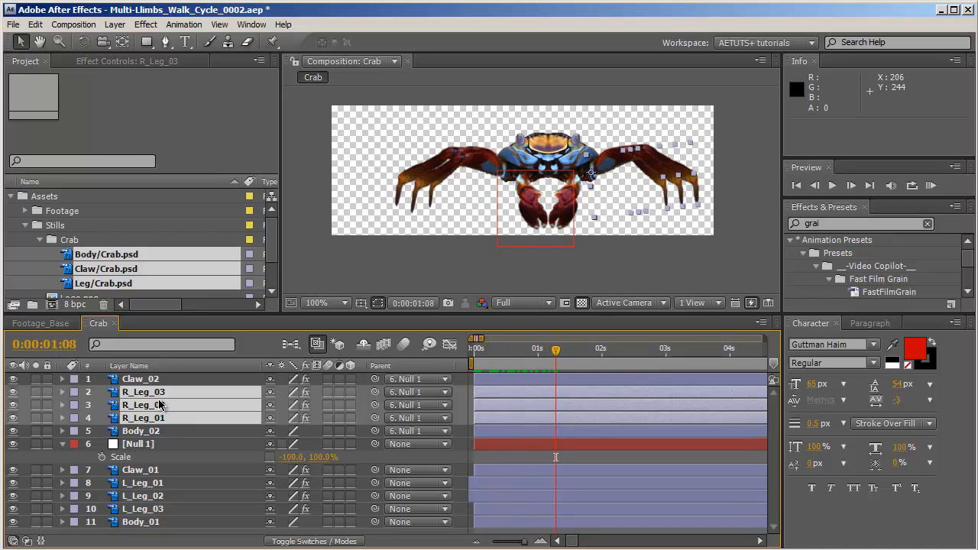
Time-reverse all puppet pin and rotation keyframes on the three R_Leg layers, check the result, and collapse the layers.
{"action": "key", "text": "u"}
{"action": "left_click_drag", "start_coordinate": [593, 405], "coordinate": [453, 434]}
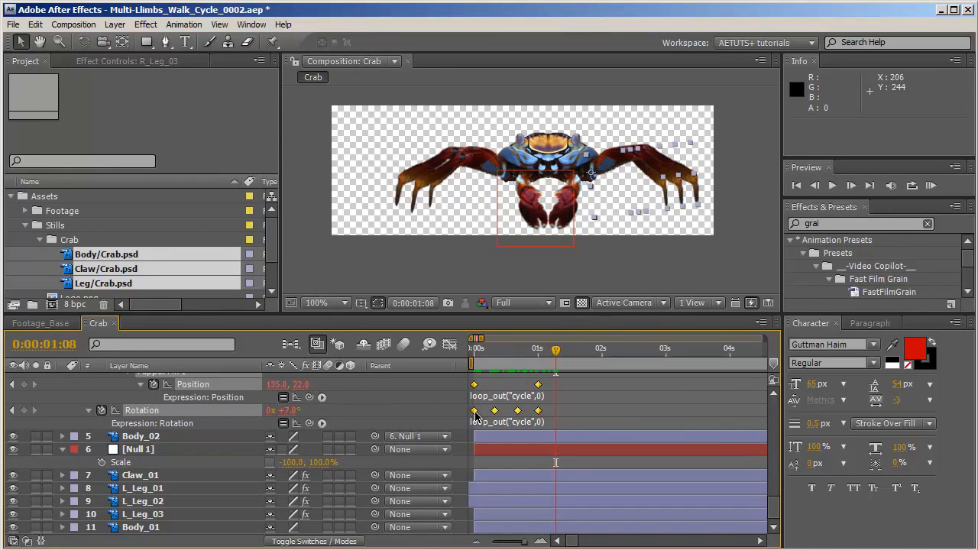
{"action": "right_click", "coordinate": [474, 414]}
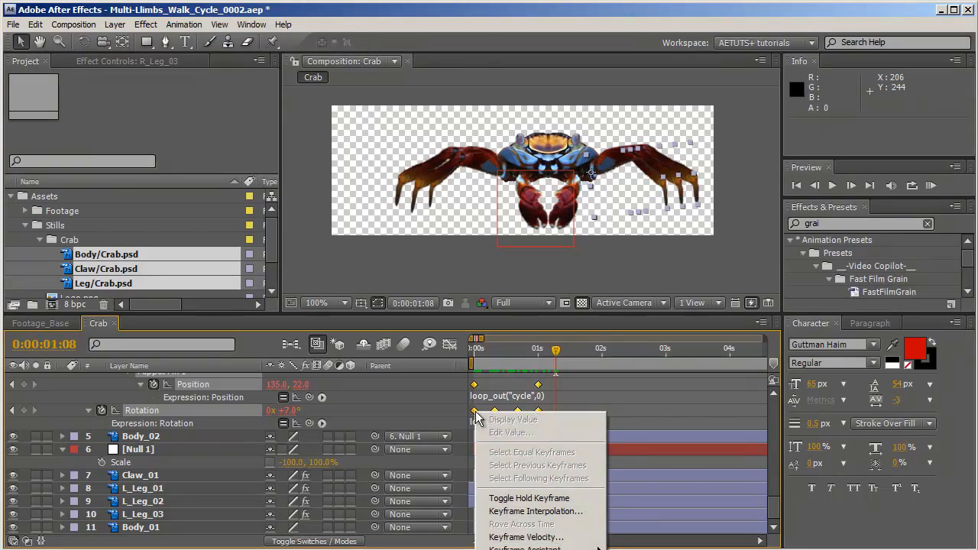
{"action": "mouse_move", "coordinate": [535, 547]}
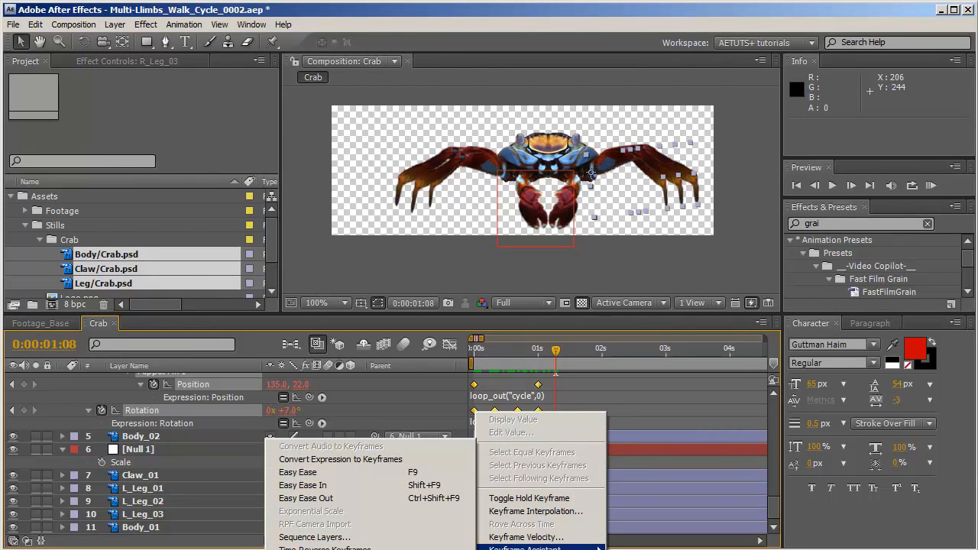
{"action": "left_click", "coordinate": [324, 547]}
{"action": "mouse_move", "coordinate": [474, 351]}
{"action": "left_mouse_down"}
{"action": "mouse_move", "coordinate": [683, 350]}
{"action": "mouse_move", "coordinate": [484, 359]}
{"action": "left_mouse_up"}
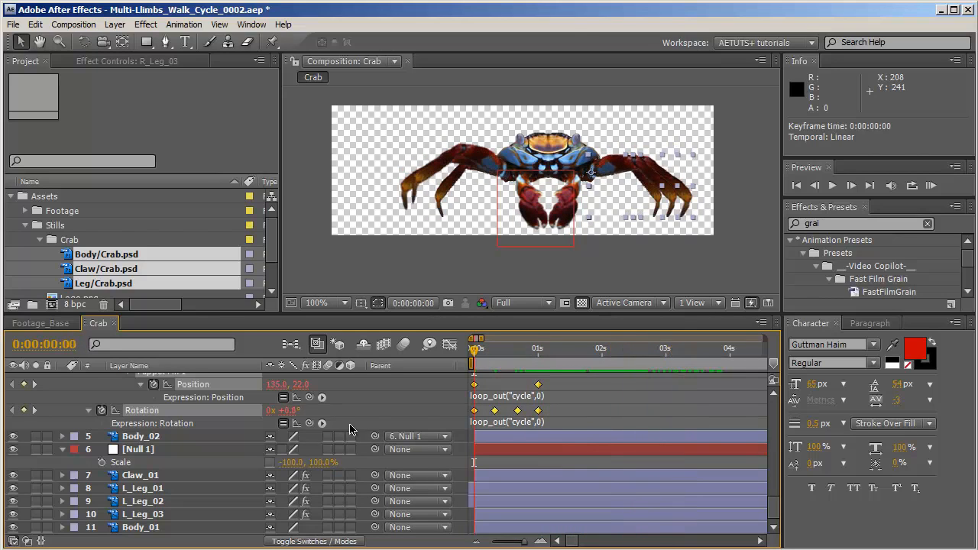
{"action": "left_click", "coordinate": [180, 436]}
{"action": "key", "text": "u"}
Time-reverse all puppet pin and rotation keyframes on Claw_02 and collapse the layer.
{"action": "left_click", "coordinate": [173, 379]}
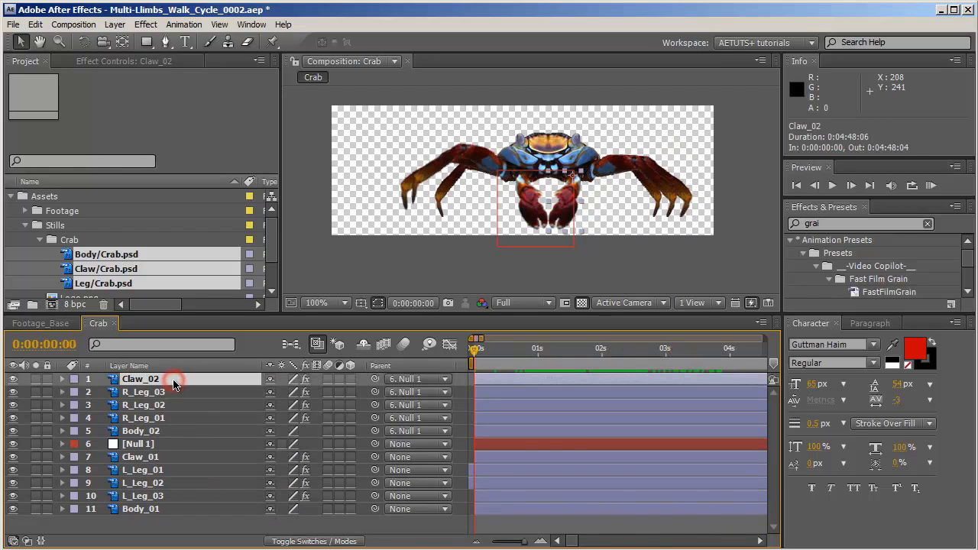
{"action": "key", "text": "u"}
{"action": "left_click_drag", "start_coordinate": [569, 438], "coordinate": [460, 515]}
{"action": "right_click", "coordinate": [495, 447]}
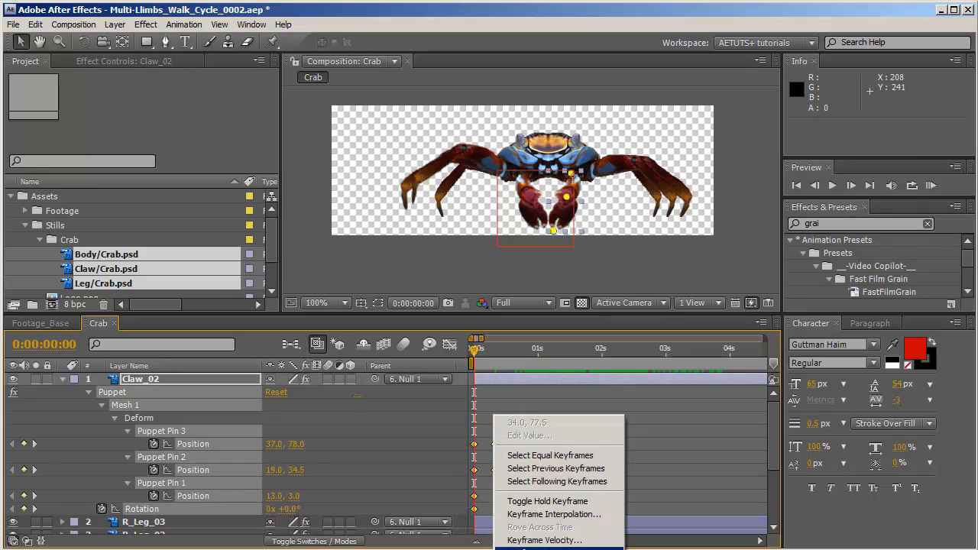
{"action": "mouse_move", "coordinate": [546, 547]}
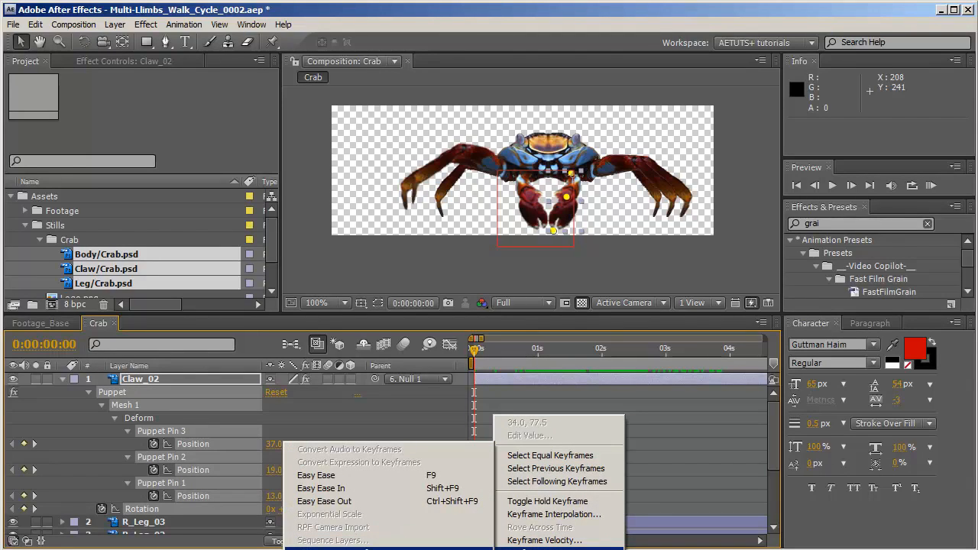
{"action": "left_click", "coordinate": [397, 547]}
{"action": "key", "text": "u"}
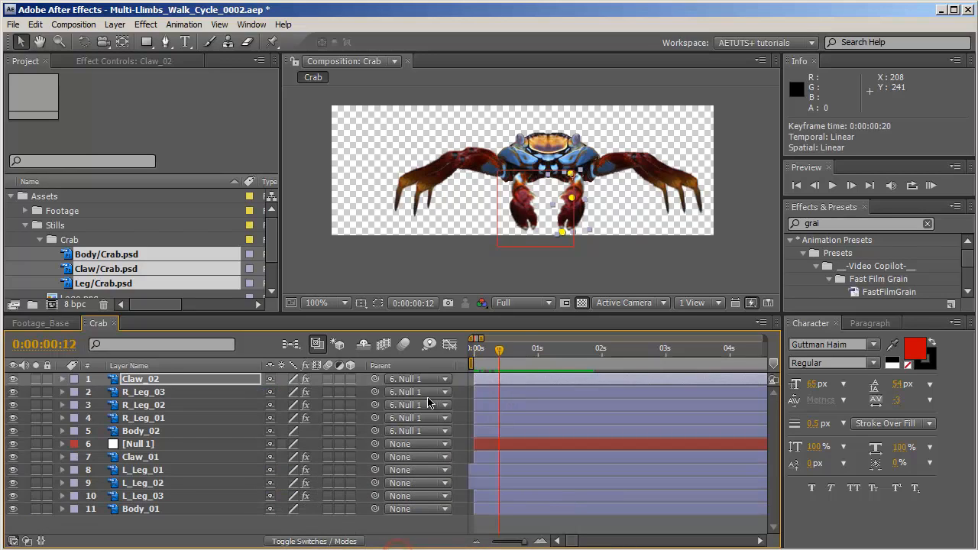
Offset the R_Leg_02 layer so that it starts at 0:00:00:04.
{"action": "left_click", "coordinate": [187, 392]}
{"action": "left_click", "coordinate": [179, 418]}
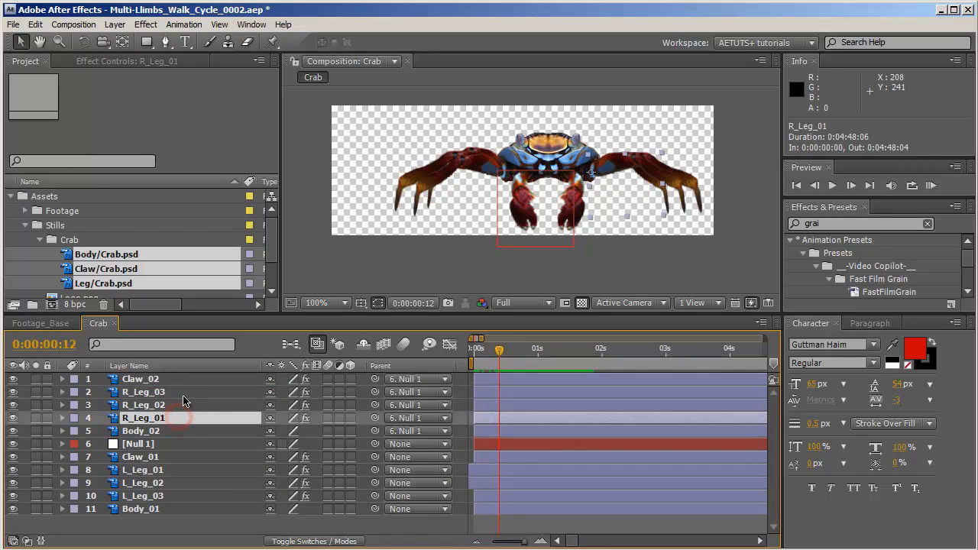
{"action": "left_click", "coordinate": [184, 393], "text": "shift"}
{"action": "left_click_drag", "start_coordinate": [498, 349], "coordinate": [474, 349]}
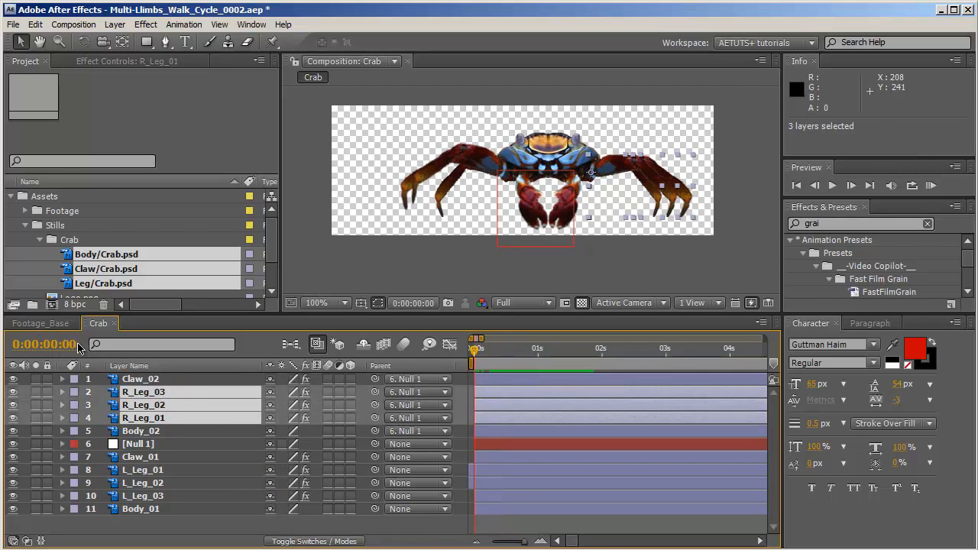
{"action": "left_click", "coordinate": [79, 348]}
{"action": "key", "text": "End"}
{"action": "key", "text": "BackSpace"}
{"action": "type", "text": "4"}
{"action": "key", "text": "Return"}
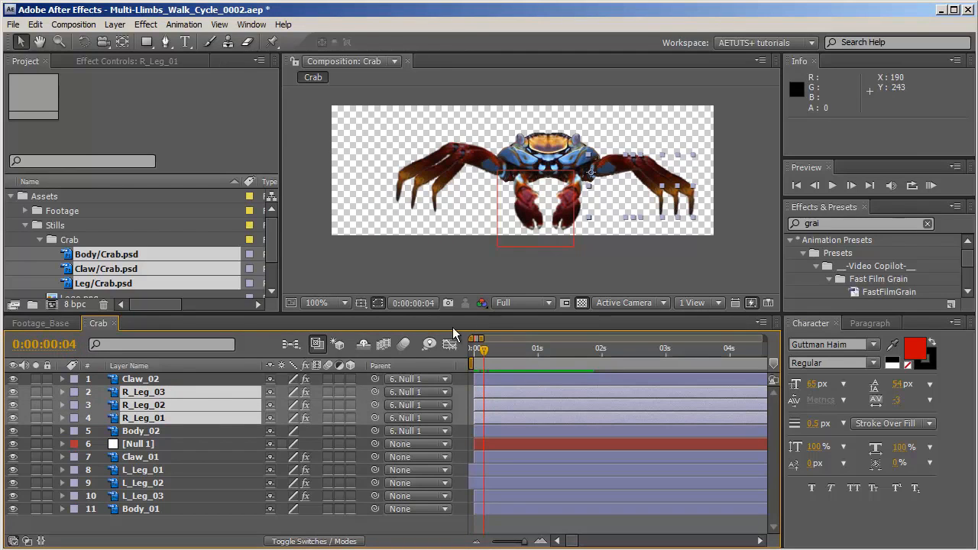
{"action": "left_click", "coordinate": [27, 404]}
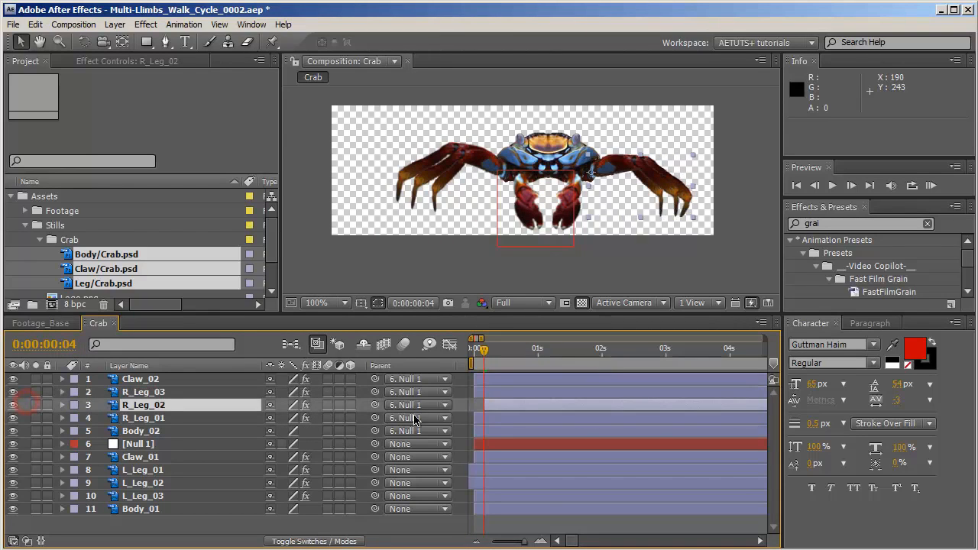
Offset the R_Leg_03 layer so that it starts at 0:00:00:09.
{"action": "left_click", "coordinate": [68, 345]}
{"action": "left_click", "coordinate": [367, 200]}
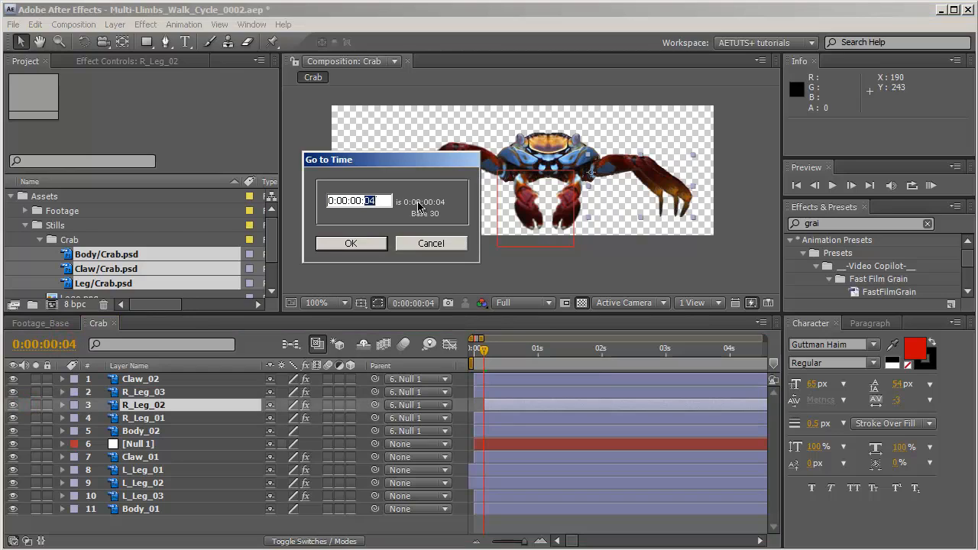
{"action": "type", "text": "9"}
{"action": "key", "text": "Return"}
{"action": "left_click", "coordinate": [509, 392]}
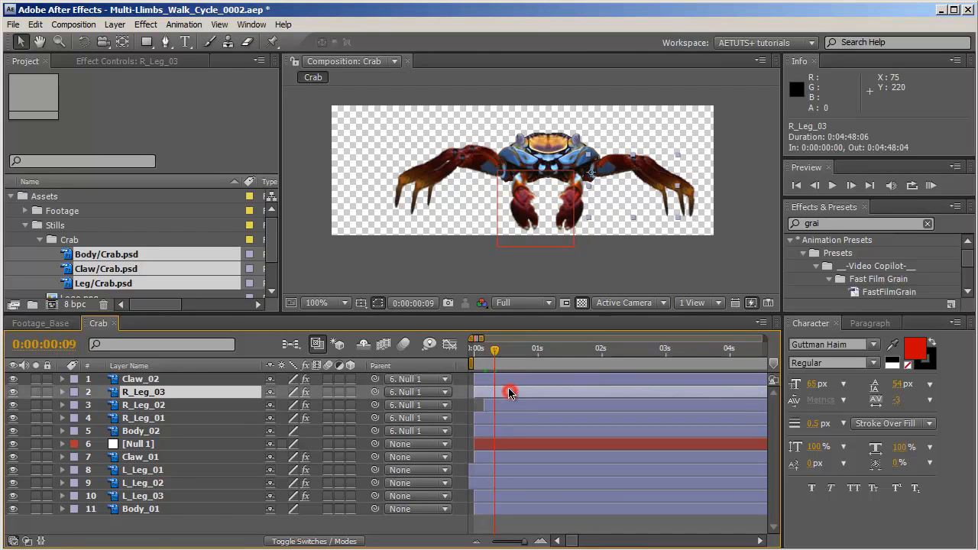
{"action": "key", "text": "["}
Shift the three staggered R_Leg layers together 10 frames earlier and scrub through the leg movement.
{"action": "left_click", "coordinate": [508, 417]}
{"action": "left_click", "coordinate": [514, 394], "text": "shift"}
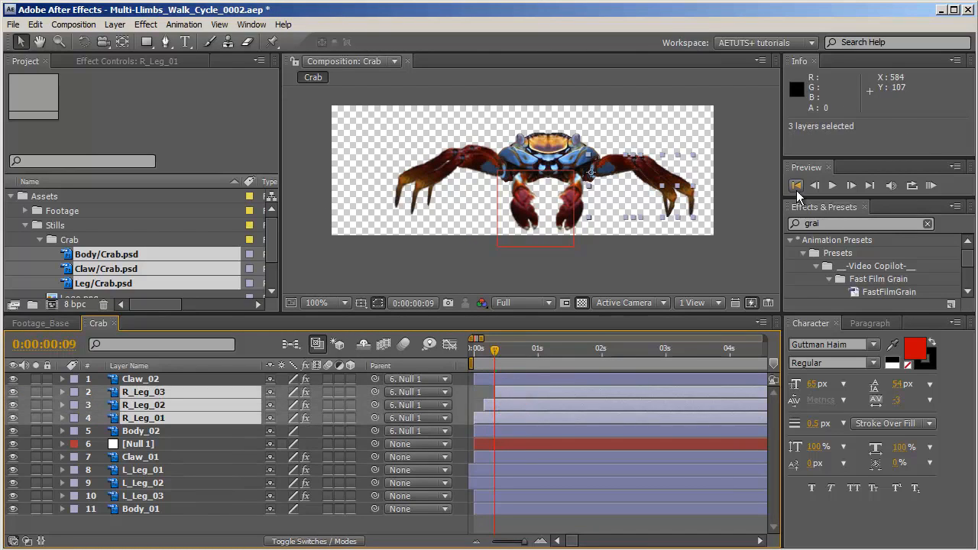
{"action": "key", "text": "Home"}
{"action": "left_click_drag", "start_coordinate": [500, 392], "coordinate": [488, 393]}
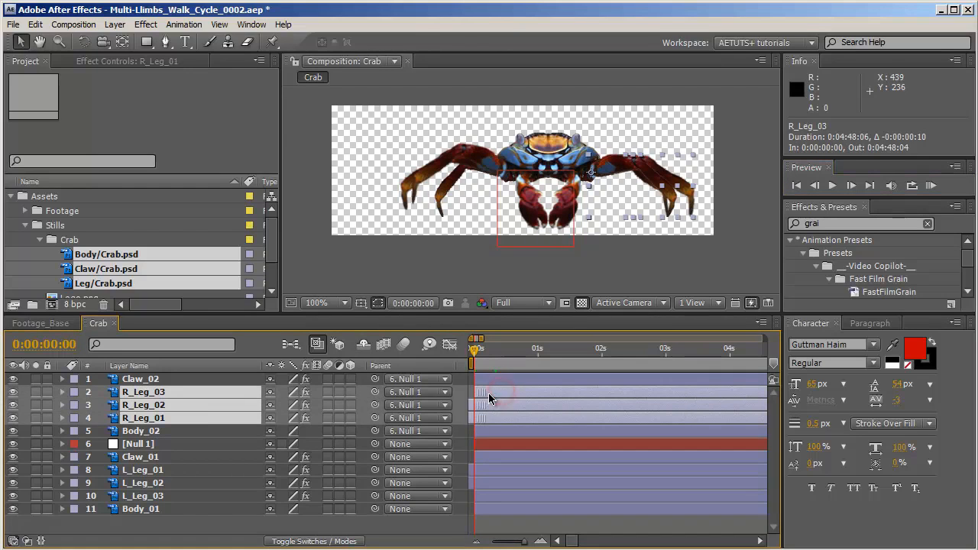
{"action": "left_click_drag", "start_coordinate": [477, 349], "coordinate": [503, 359]}
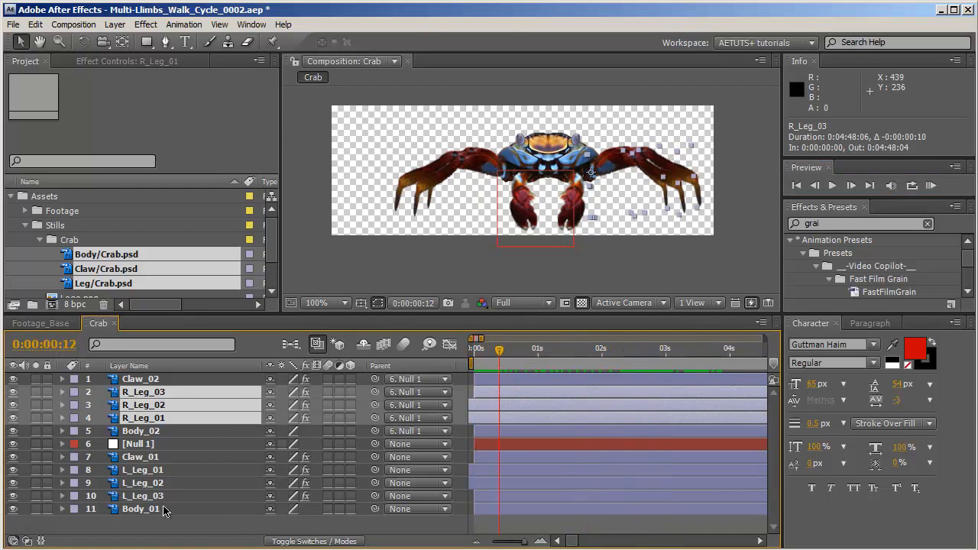
Apply the expression loop_out("cycle",0) to the positions of Puppet Pin 3 and Puppet Pin 2 on Claw_01, and collapse the layer.
{"action": "left_click", "coordinate": [199, 496]}
{"action": "left_click", "coordinate": [152, 519]}
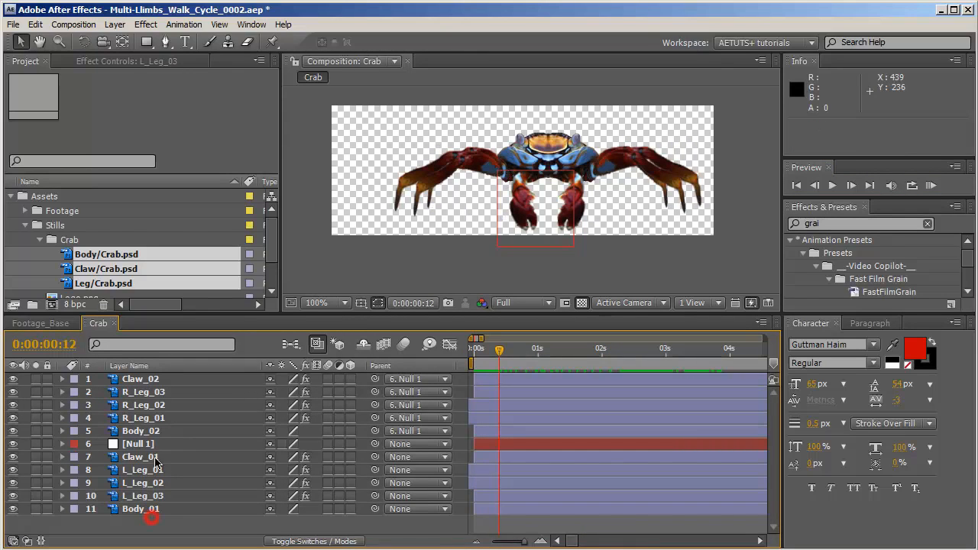
{"action": "left_click", "coordinate": [155, 456]}
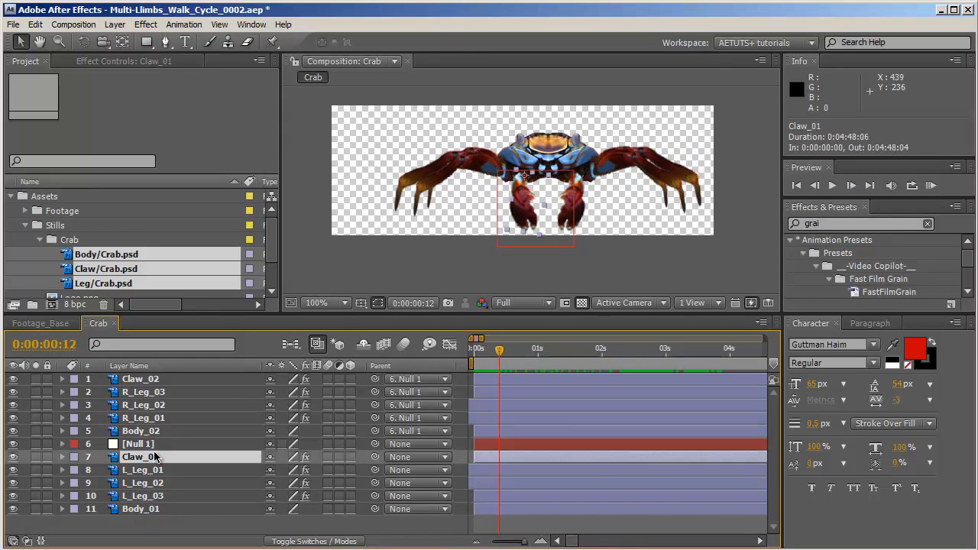
{"action": "key", "text": "u"}
{"action": "scroll", "coordinate": [471, 489], "scroll_direction": "down", "scroll_amount": 3}
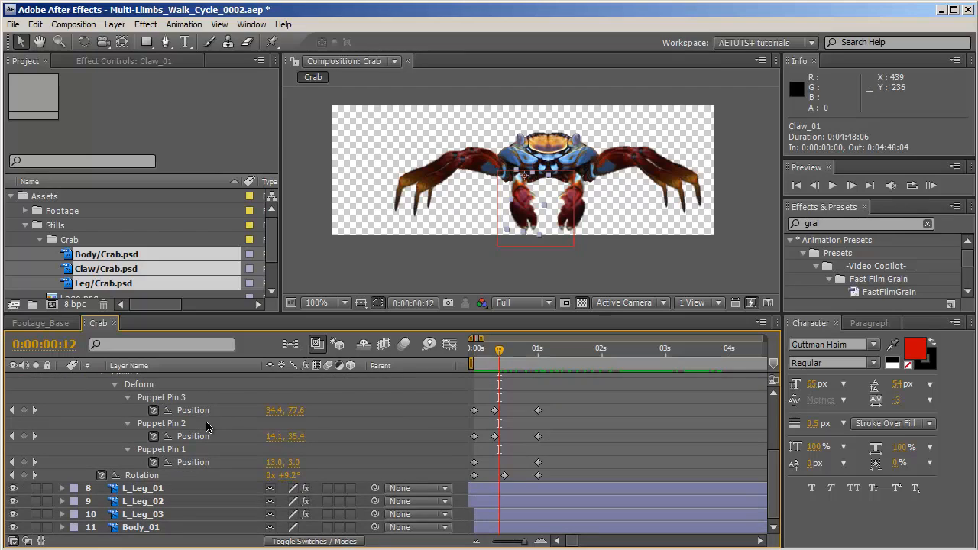
{"action": "left_click", "coordinate": [152, 410], "text": "alt"}
{"action": "key", "text": "ctrl+v"}
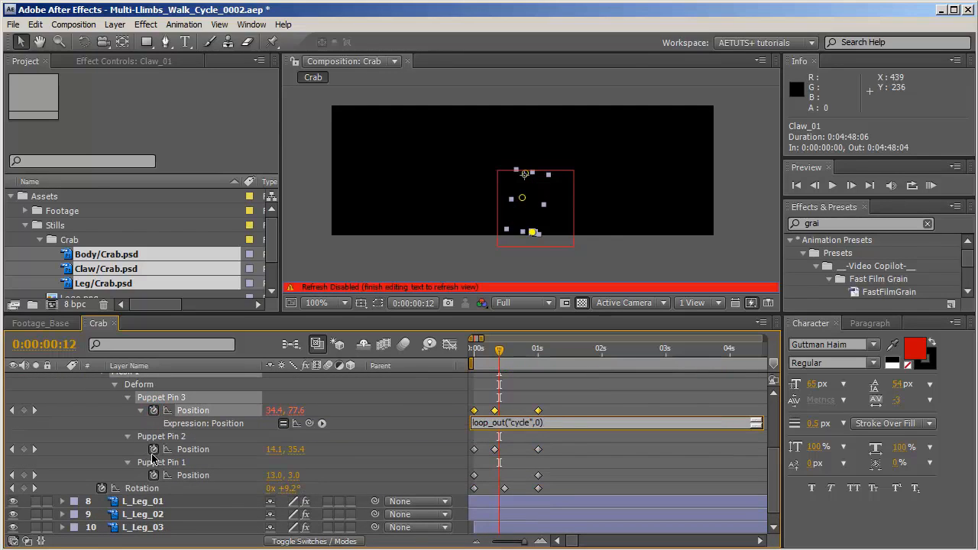
{"action": "left_click", "coordinate": [153, 449], "text": "alt"}
{"action": "scroll", "coordinate": [58, 456], "scroll_direction": "up", "scroll_amount": 5}
{"action": "left_click", "coordinate": [61, 457]}
Preview the claws, slide the Claw_02 layer earlier so it starts at -0:00:00:12, and scrub through the movement.
{"action": "left_click", "coordinate": [141, 379]}
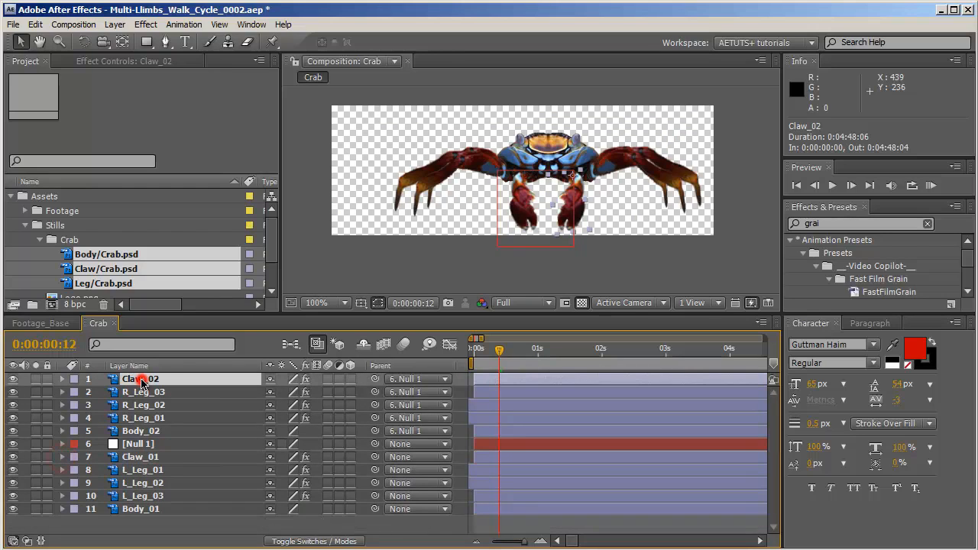
{"action": "key", "text": "F2"}
{"action": "key", "text": "space"}
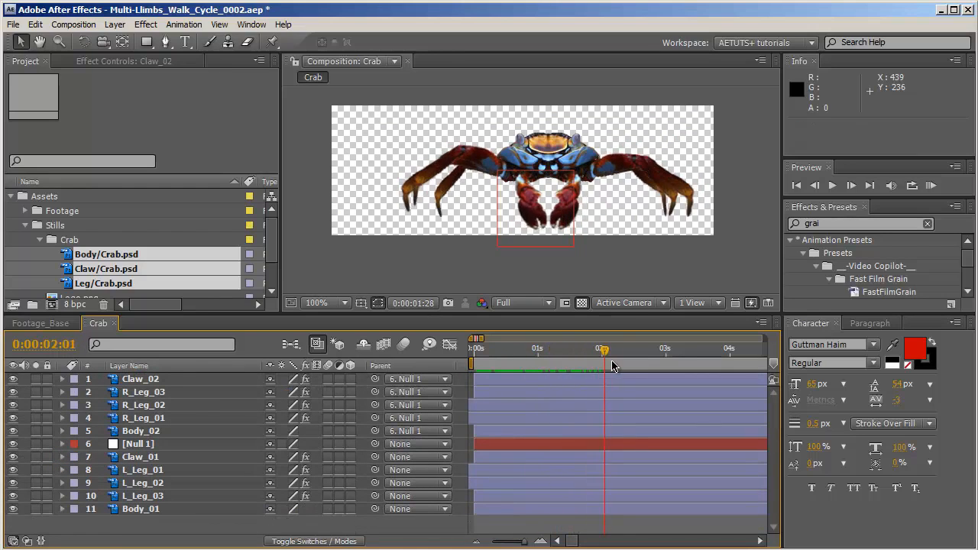
{"action": "left_click_drag", "start_coordinate": [570, 367], "coordinate": [475, 375]}
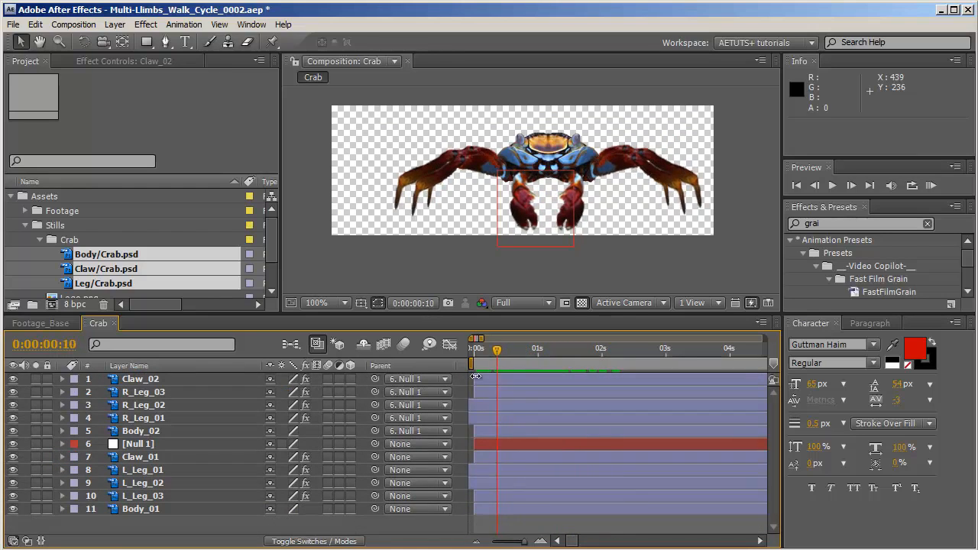
{"action": "left_click", "coordinate": [202, 381]}
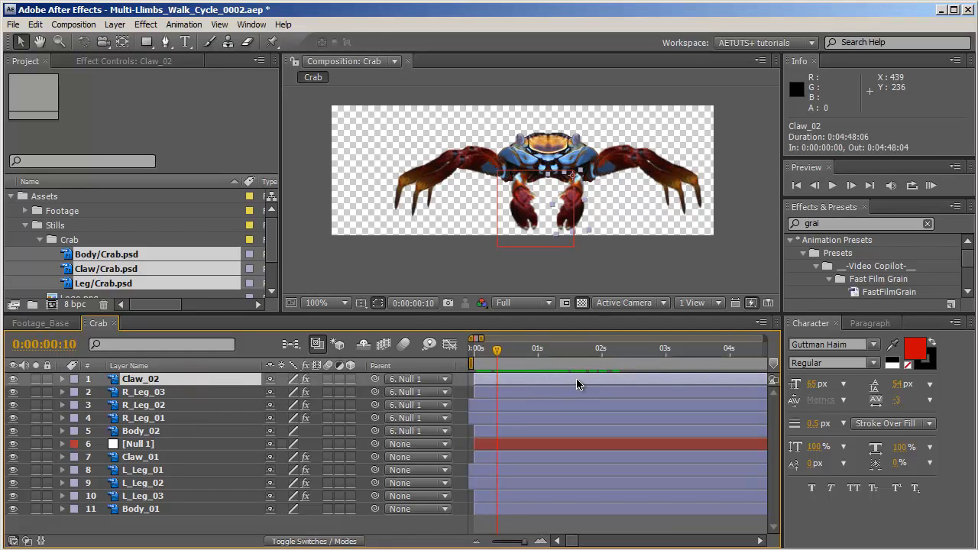
{"action": "mouse_move", "coordinate": [576, 378]}
{"action": "left_mouse_down"}
{"action": "mouse_move", "coordinate": [540, 379]}
{"action": "mouse_move", "coordinate": [569, 382]}
{"action": "left_mouse_up"}
{"action": "left_click_drag", "start_coordinate": [491, 355], "coordinate": [598, 351]}
{"action": "left_click_drag", "start_coordinate": [515, 353], "coordinate": [474, 355]}
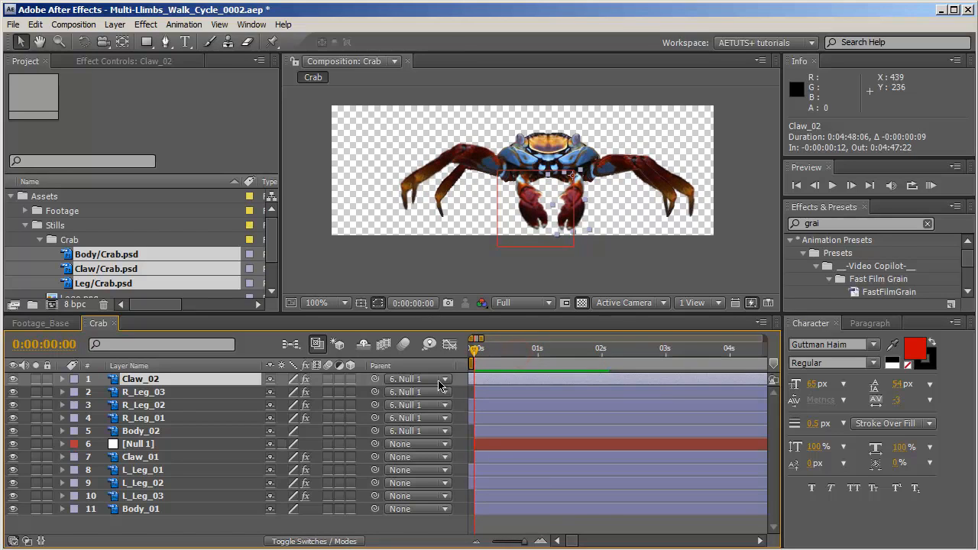
Remove the Null 1 parent from Claw_02, the three R_Leg layers and Body_02.
{"action": "left_click", "coordinate": [191, 435], "text": "shift"}
{"action": "left_click", "coordinate": [156, 431]}
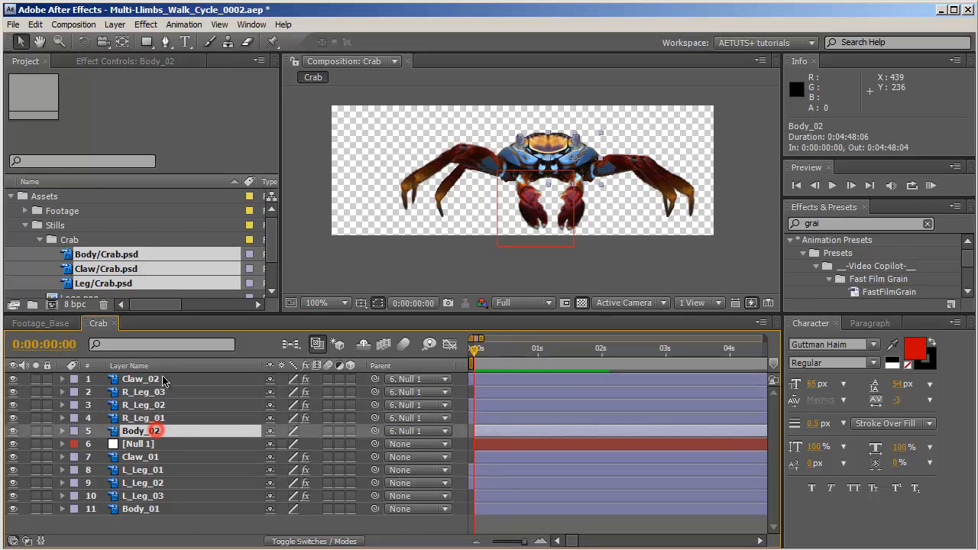
{"action": "left_click", "coordinate": [158, 381], "text": "shift"}
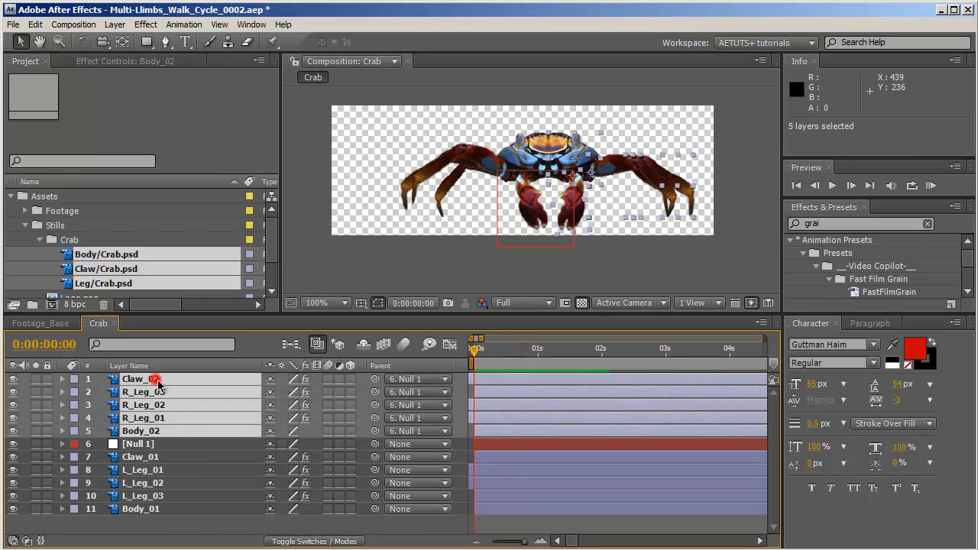
{"action": "left_click", "coordinate": [398, 431]}
{"action": "left_click", "coordinate": [405, 343]}
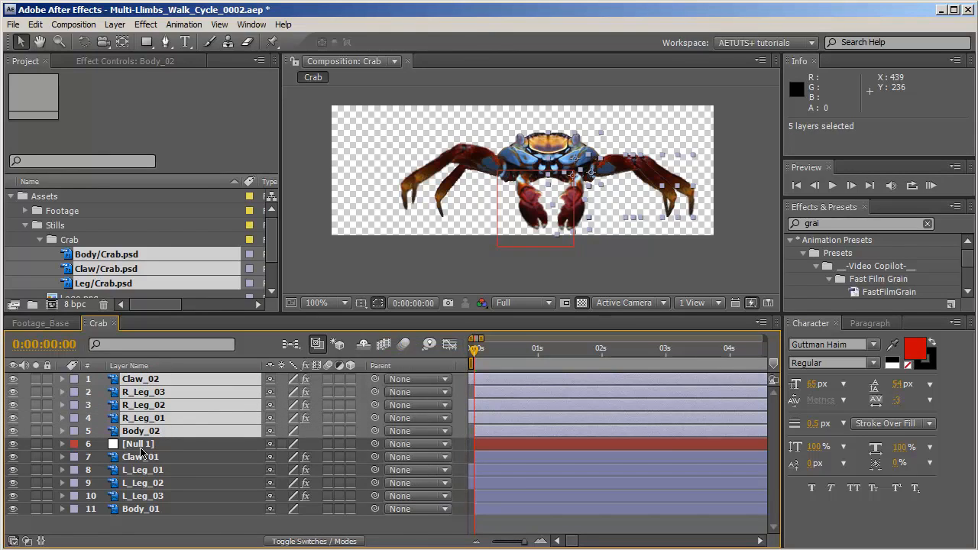
Move Null 1 to the top of the layer stack and Body_02 directly above Body_01, and save the project.
{"action": "left_click", "coordinate": [140, 449]}
{"action": "left_click_drag", "start_coordinate": [139, 449], "coordinate": [152, 380]}
{"action": "left_click", "coordinate": [143, 446]}
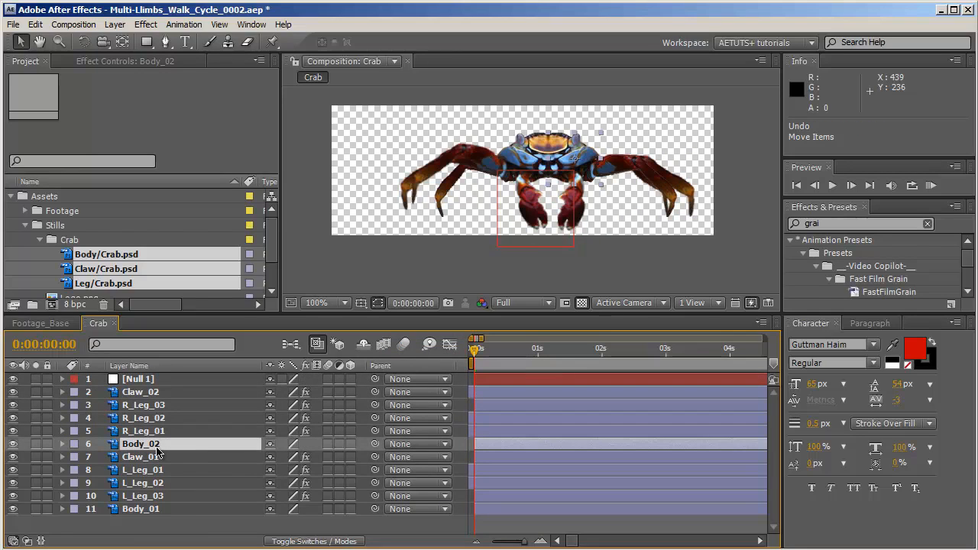
{"action": "left_click_drag", "start_coordinate": [156, 453], "coordinate": [175, 514]}
{"action": "left_click", "coordinate": [164, 521]}
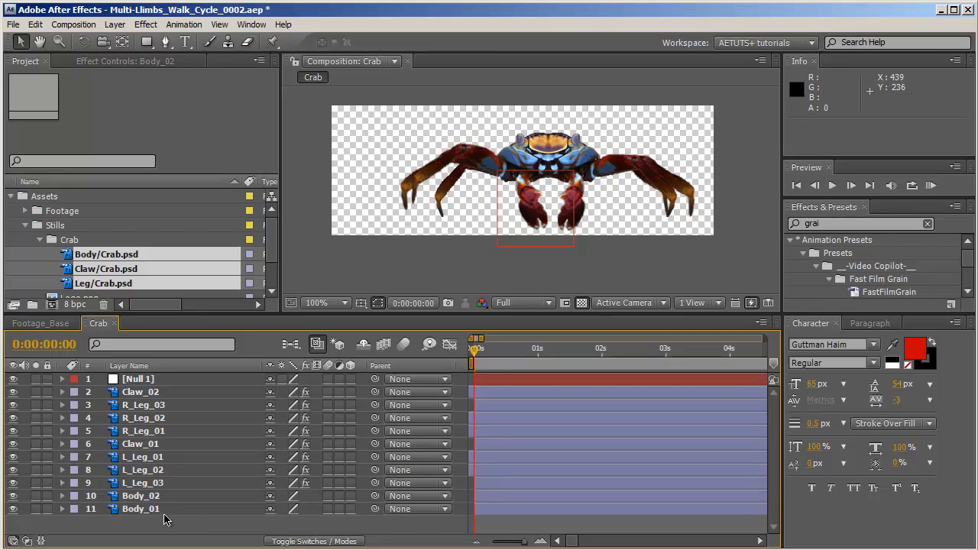
{"action": "key", "text": "ctrl+s"}
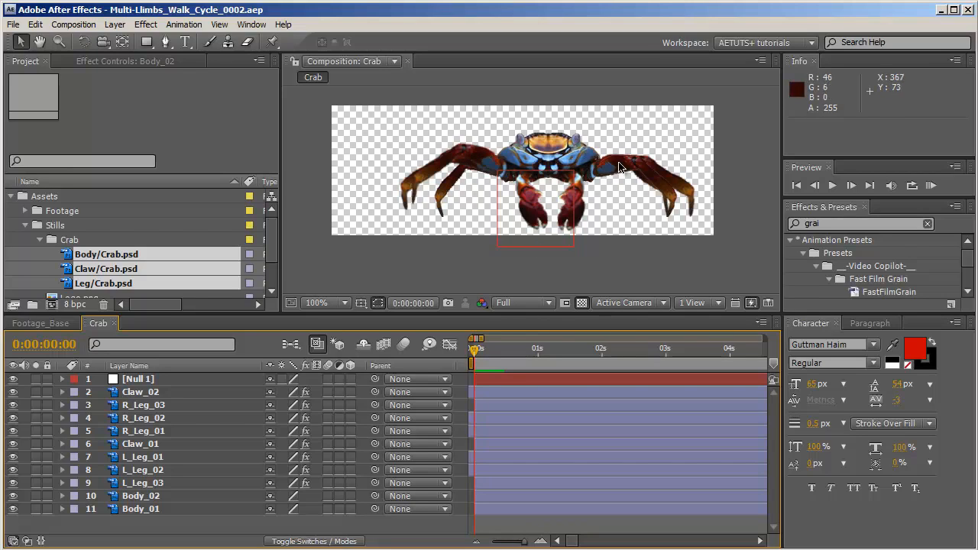
Move the Null 1 layer directly above Body_02 and reposition the null at the centre of the crab's body, at 283.5, 65.5.
{"action": "left_click_drag", "start_coordinate": [478, 353], "coordinate": [463, 373]}
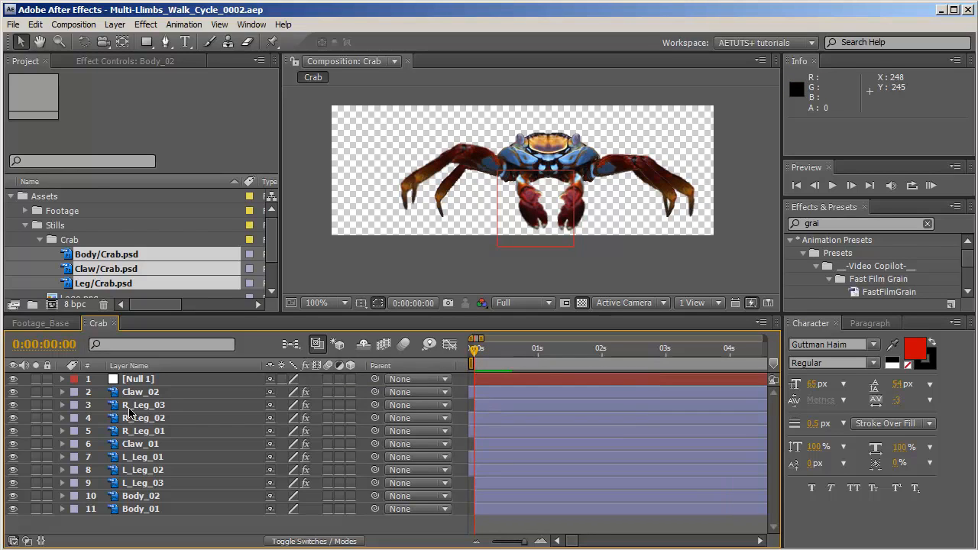
{"action": "left_click_drag", "start_coordinate": [136, 378], "coordinate": [188, 487]}
{"action": "scroll", "coordinate": [597, 226], "scroll_direction": "up", "scroll_amount": 2}
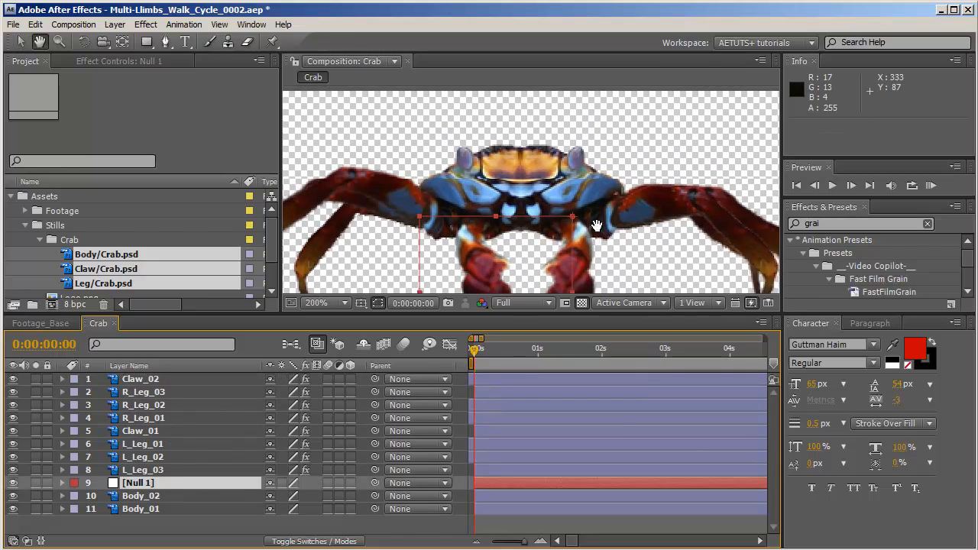
{"action": "left_click_drag", "start_coordinate": [597, 226], "coordinate": [526, 208]}
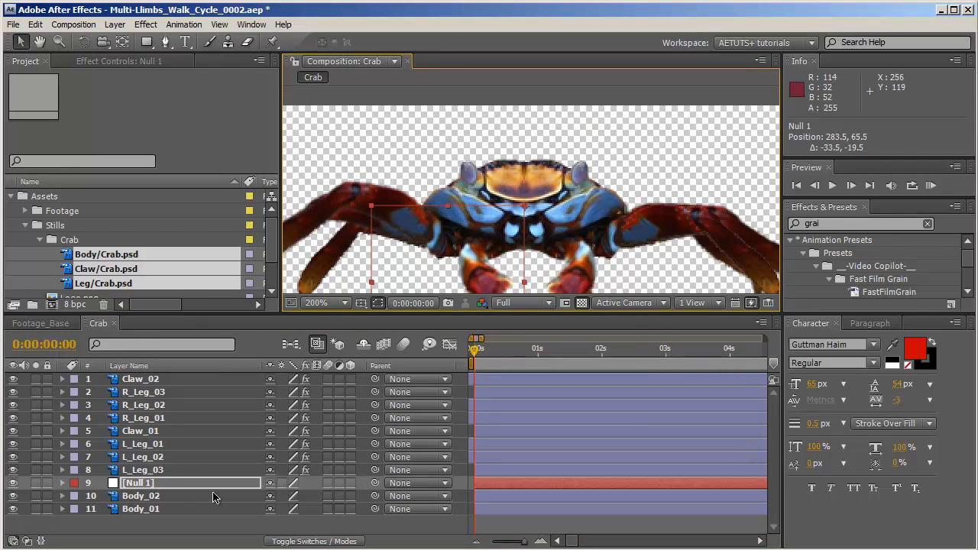
Rename the null layer as Body_Null and parent Body_01 and Body_02 to it.
{"action": "left_click", "coordinate": [162, 483]}
{"action": "key", "text": "Return"}
{"action": "type", "text": "BudyNull"}
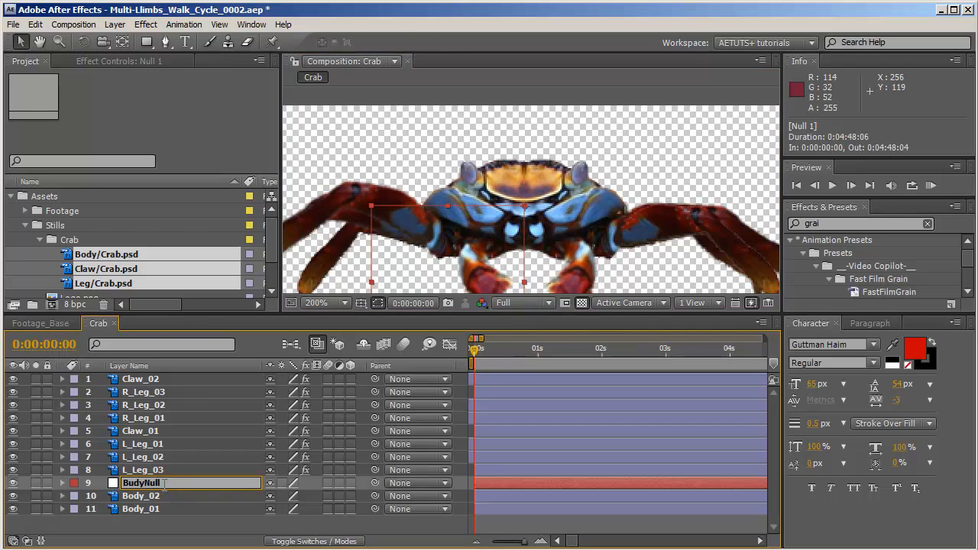
{"action": "key", "text": "Return"}
{"action": "left_click", "coordinate": [177, 509], "text": "shift"}
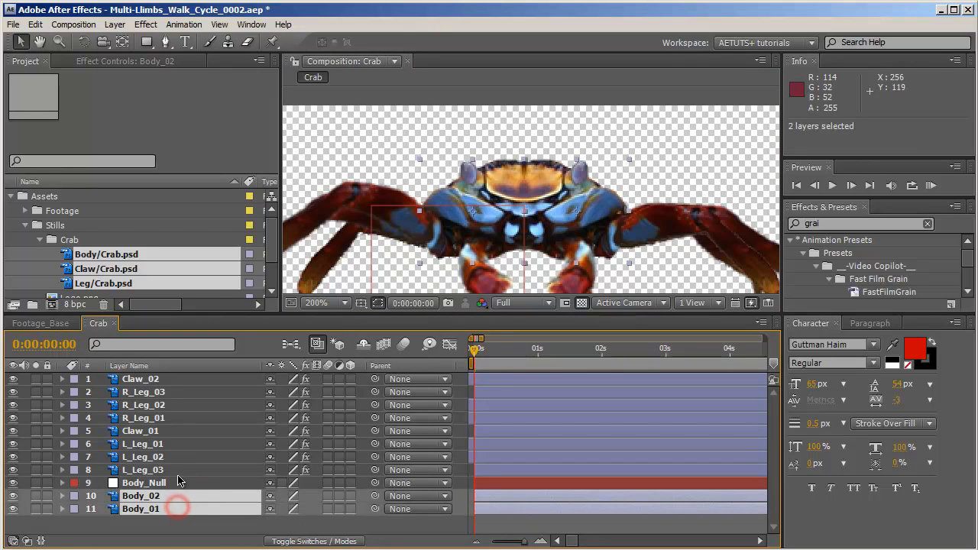
{"action": "left_click_drag", "start_coordinate": [375, 496], "coordinate": [156, 484]}
Set the Body_Null rotation to 2° and keyframe it at 0:00:00:00.
{"action": "left_click", "coordinate": [153, 482]}
{"action": "scroll", "coordinate": [469, 158], "scroll_direction": "down", "scroll_amount": 1}
{"action": "scroll", "coordinate": [469, 158], "scroll_direction": "up", "scroll_amount": 1}
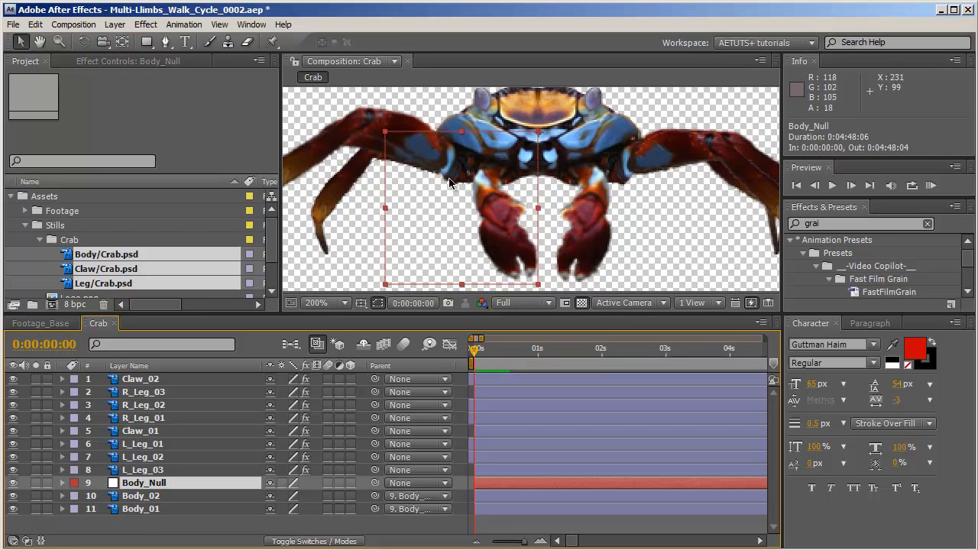
{"action": "scroll", "coordinate": [453, 185], "scroll_direction": "down", "scroll_amount": 1}
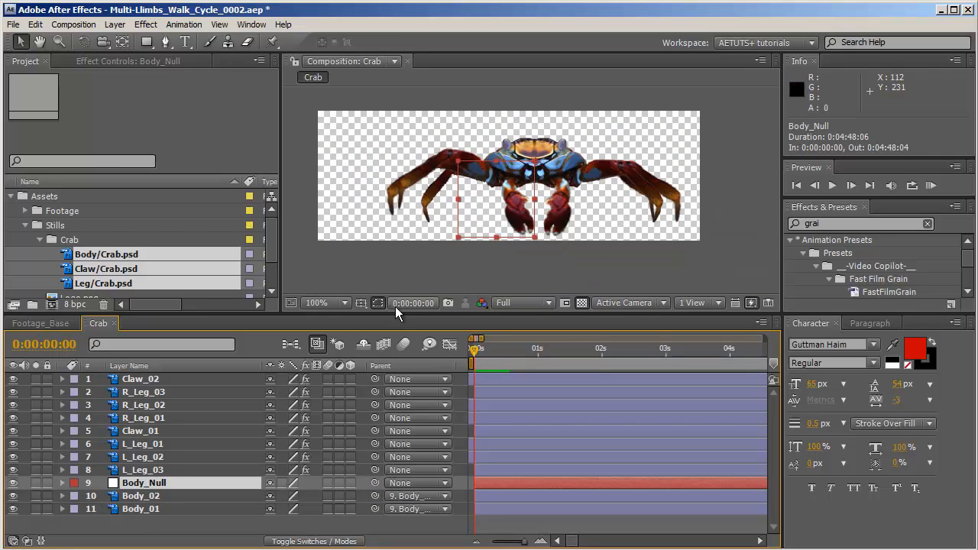
{"action": "key", "text": "r"}
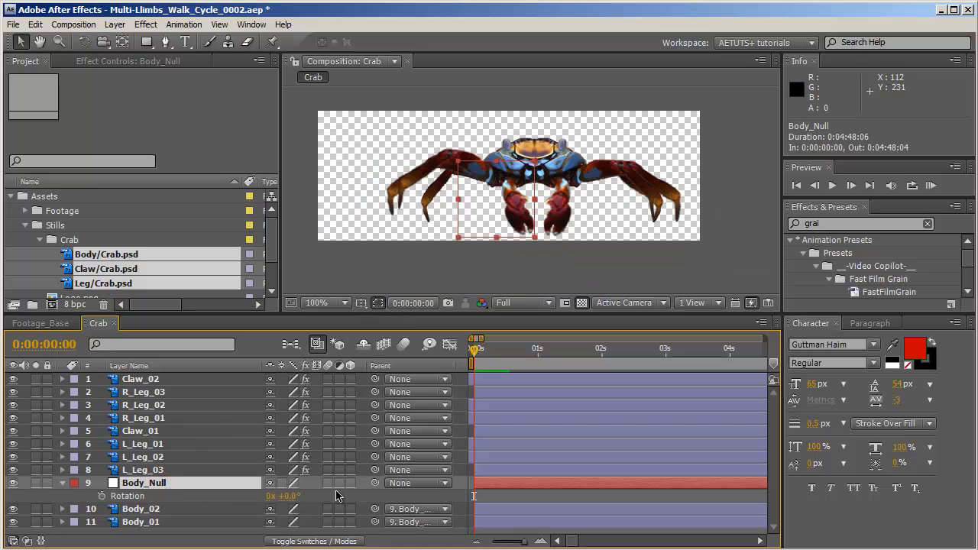
{"action": "left_click_drag", "start_coordinate": [294, 495], "coordinate": [298, 495]}
{"action": "left_click", "coordinate": [296, 495]}
{"action": "type", "text": "2"}
{"action": "key", "text": "Return"}
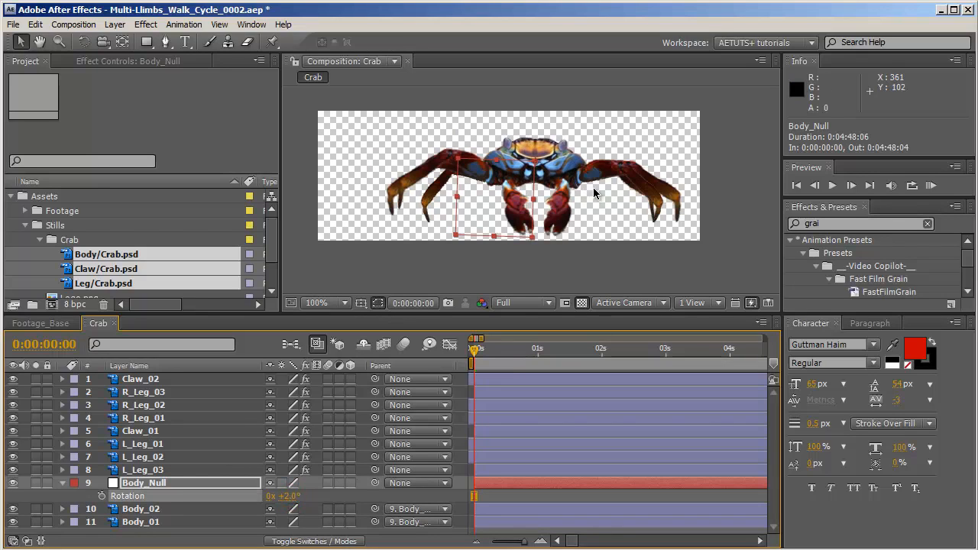
{"action": "left_click", "coordinate": [102, 496]}
Add a Body_Null rotation keyframe of -2° at 0:00:00:15.
{"action": "left_click_drag", "start_coordinate": [475, 360], "coordinate": [510, 364]}
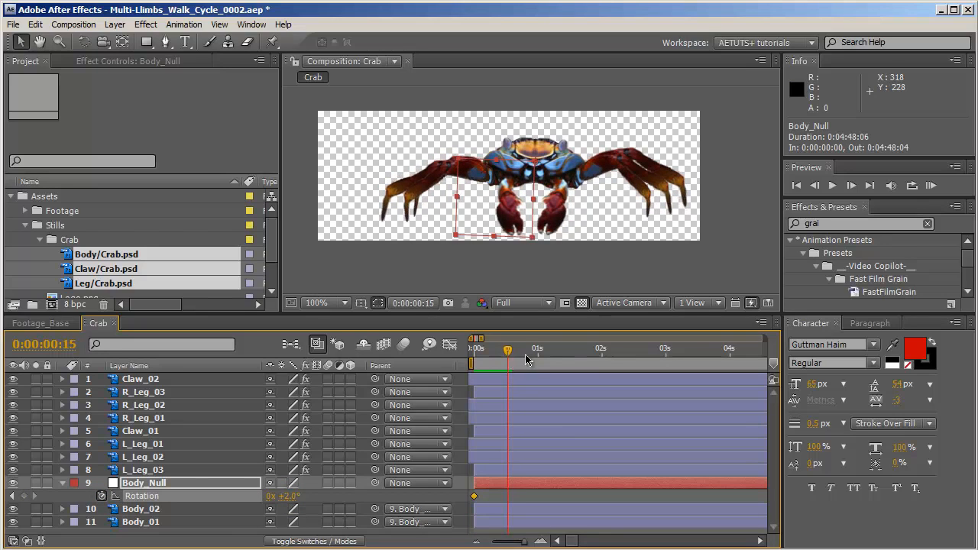
{"action": "left_click", "coordinate": [295, 496]}
{"action": "type", "text": "-2"}
{"action": "key", "text": "Return"}
Paste the 2° rotation keyframe of Body_Null at 0:00:01:00 and add an expression to its rotation.
{"action": "left_click", "coordinate": [68, 345]}
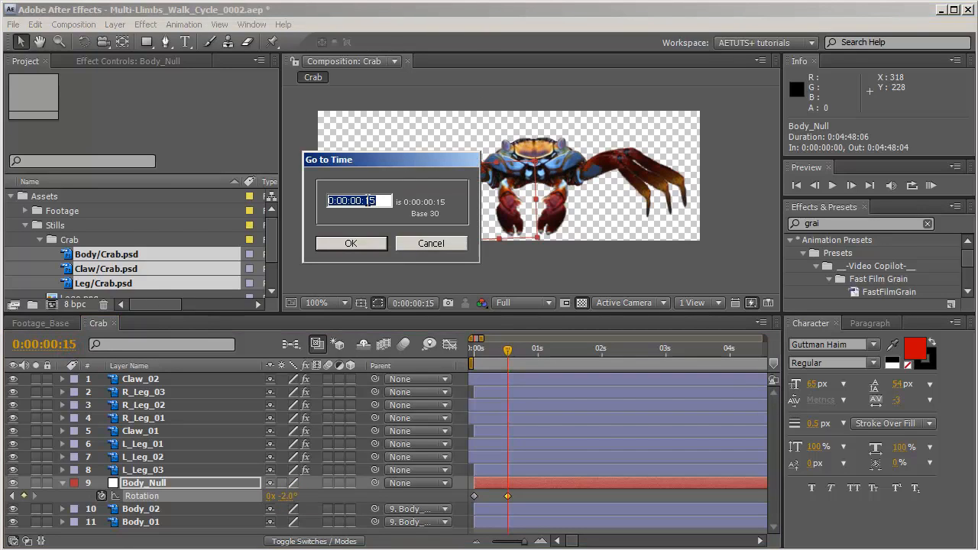
{"action": "type", "text": "100"}
{"action": "key", "text": "Return"}
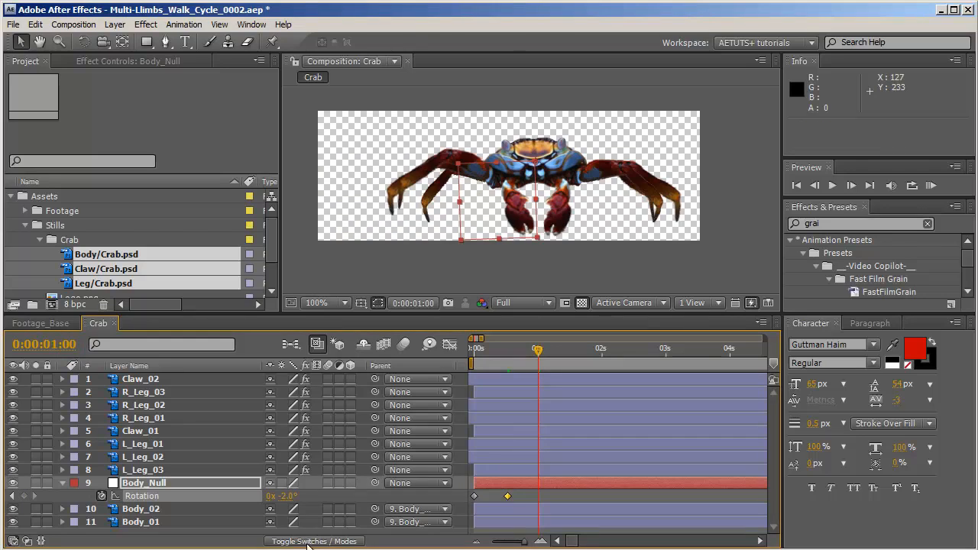
{"action": "key", "text": "ctrl+v"}
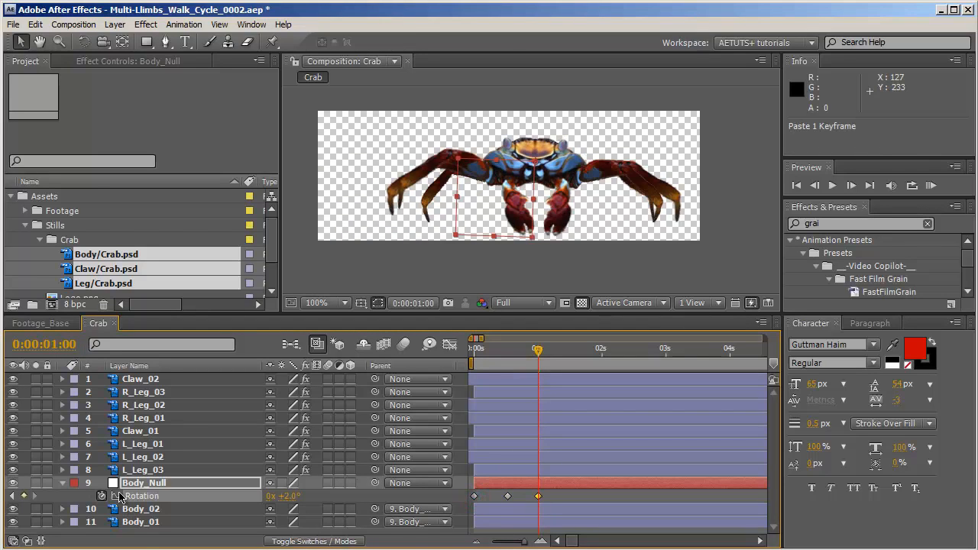
{"action": "left_click", "coordinate": [101, 497], "text": "alt"}
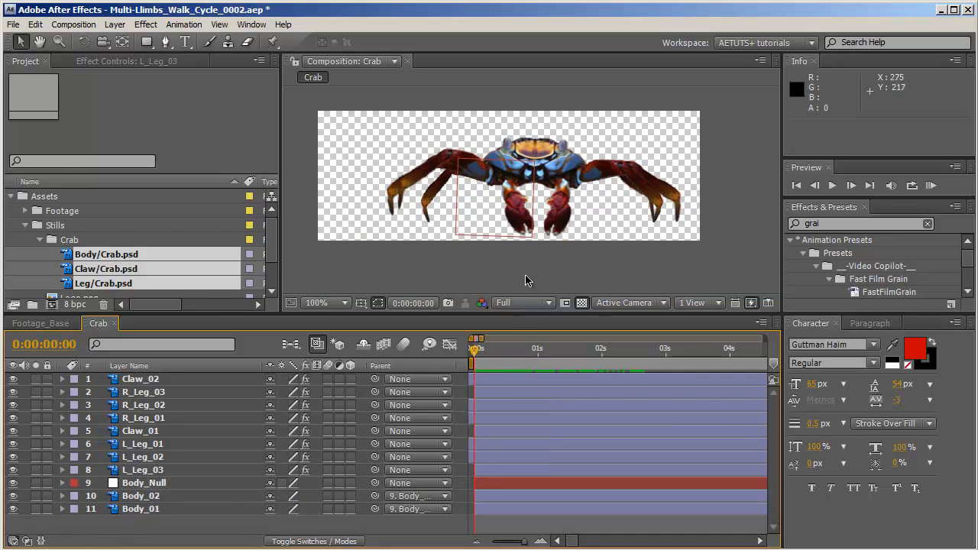
Parent all claw and leg layers to Body_Null and scrub through the crab's movement.
{"action": "left_click", "coordinate": [163, 470]}
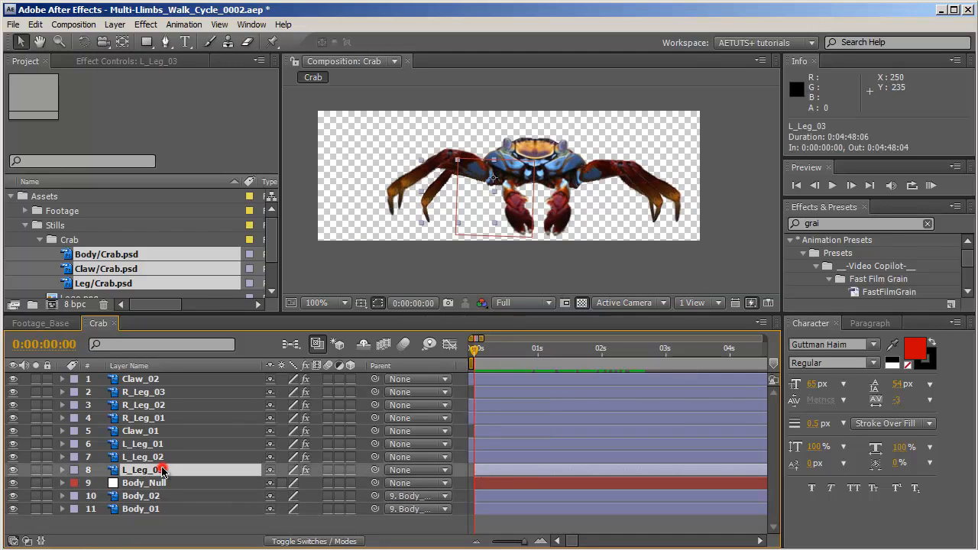
{"action": "left_click", "coordinate": [153, 379], "text": "shift"}
{"action": "left_click_drag", "start_coordinate": [374, 470], "coordinate": [167, 489]}
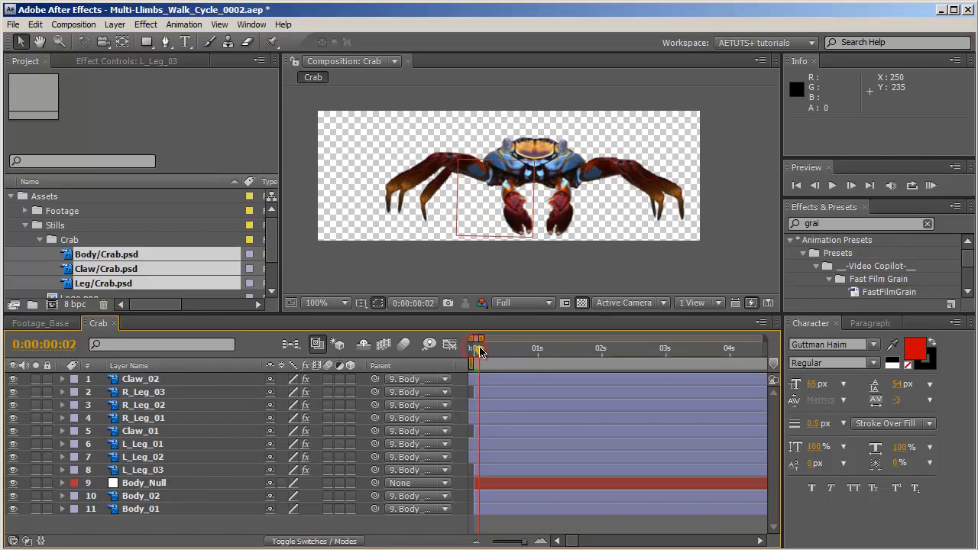
{"action": "left_click", "coordinate": [503, 349]}
{"action": "left_click_drag", "start_coordinate": [503, 349], "coordinate": [760, 348]}
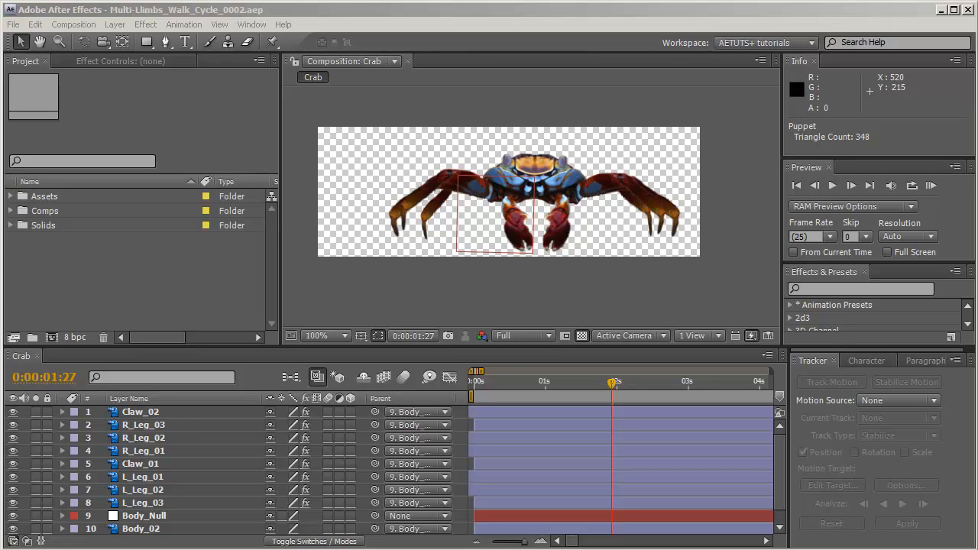
Create a new composition from the CWE113.mov footage and enlarge the viewer area.
{"action": "left_click", "coordinate": [11, 196]}
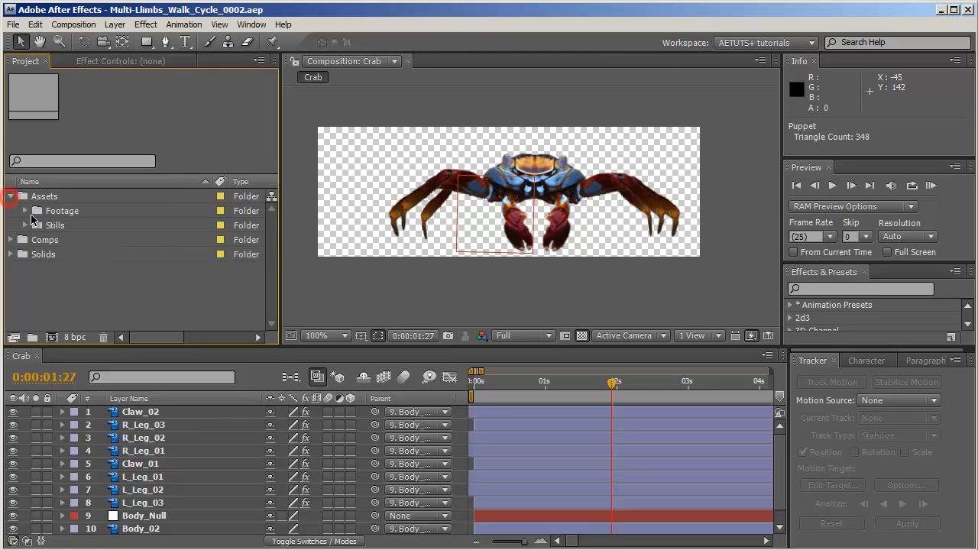
{"action": "left_click", "coordinate": [25, 211]}
{"action": "left_click_drag", "start_coordinate": [77, 226], "coordinate": [50, 341]}
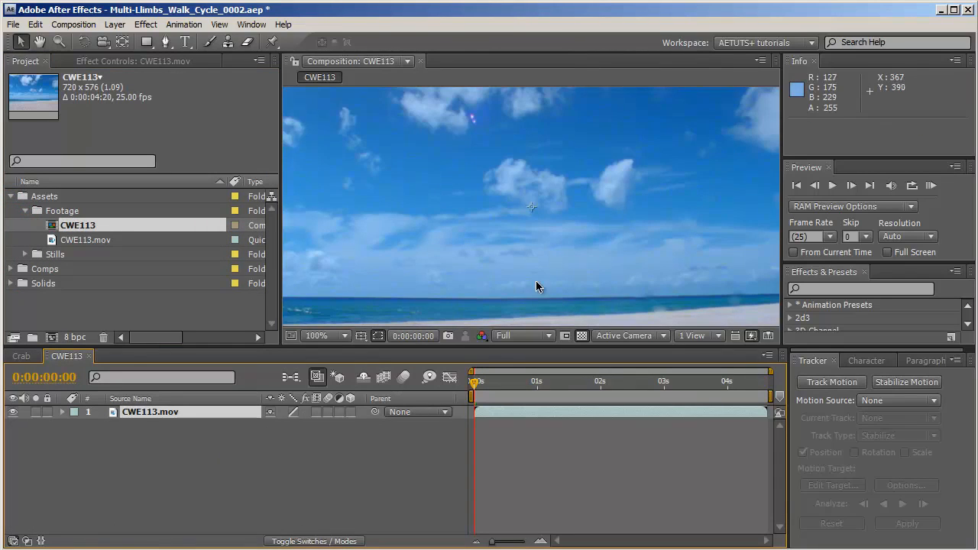
{"action": "left_click_drag", "start_coordinate": [432, 344], "coordinate": [432, 386]}
Add an adjustment layer above CWE113.mov and name it CC.
{"action": "right_click", "coordinate": [227, 495]}
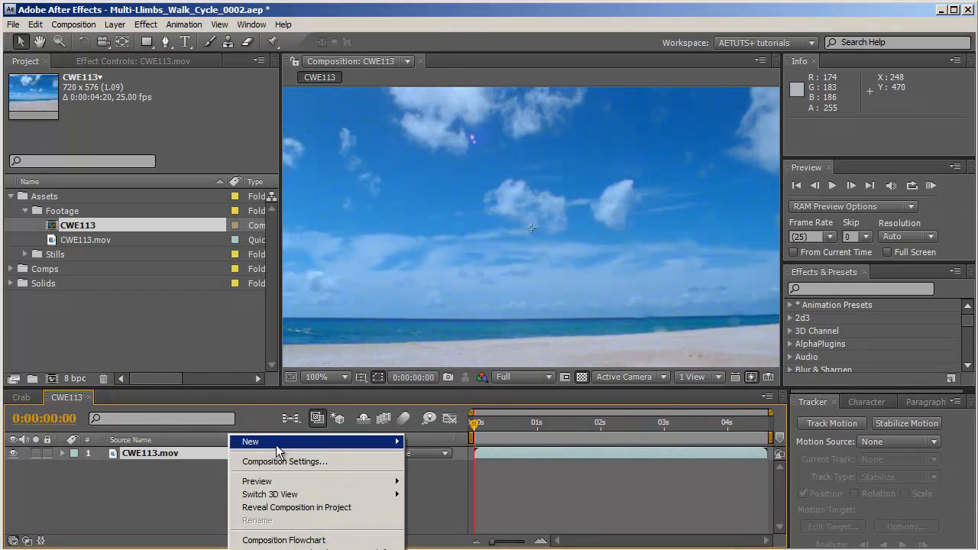
{"action": "left_click", "coordinate": [277, 384]}
{"action": "left_click", "coordinate": [450, 478]}
{"action": "key", "text": "Return"}
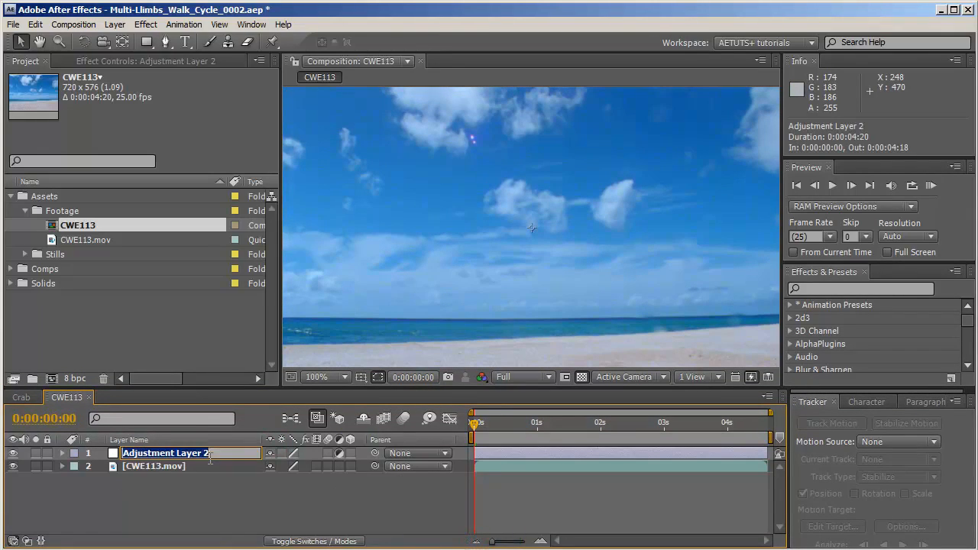
{"action": "type", "text": "CC"}
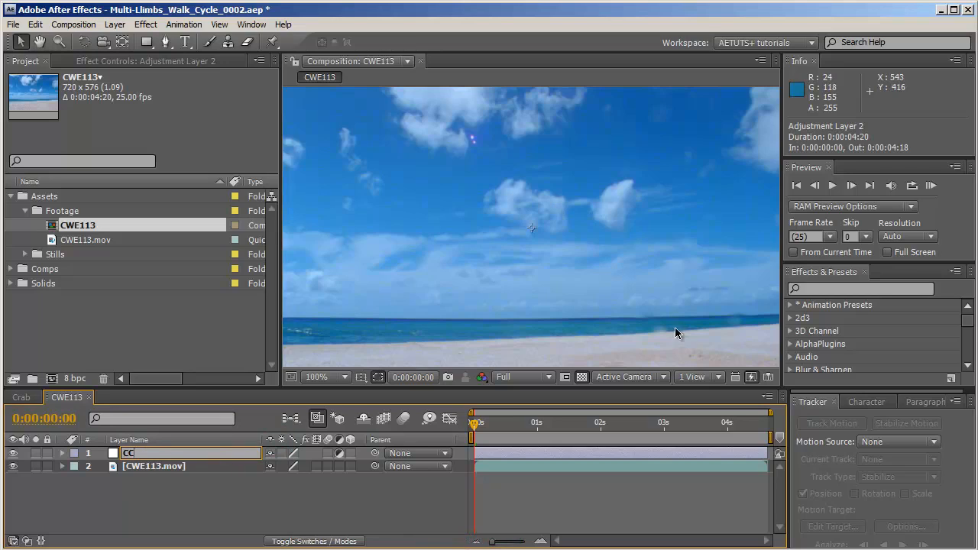
Apply the Levels effect to the CC layer with Input Black at 8 and Input White at 244.
{"action": "left_click", "coordinate": [895, 291]}
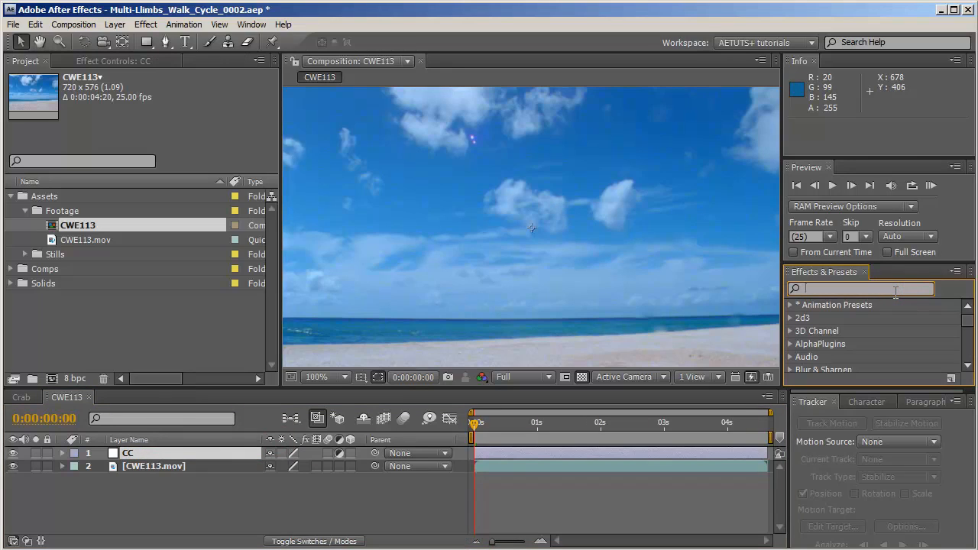
{"action": "type", "text": "level"}
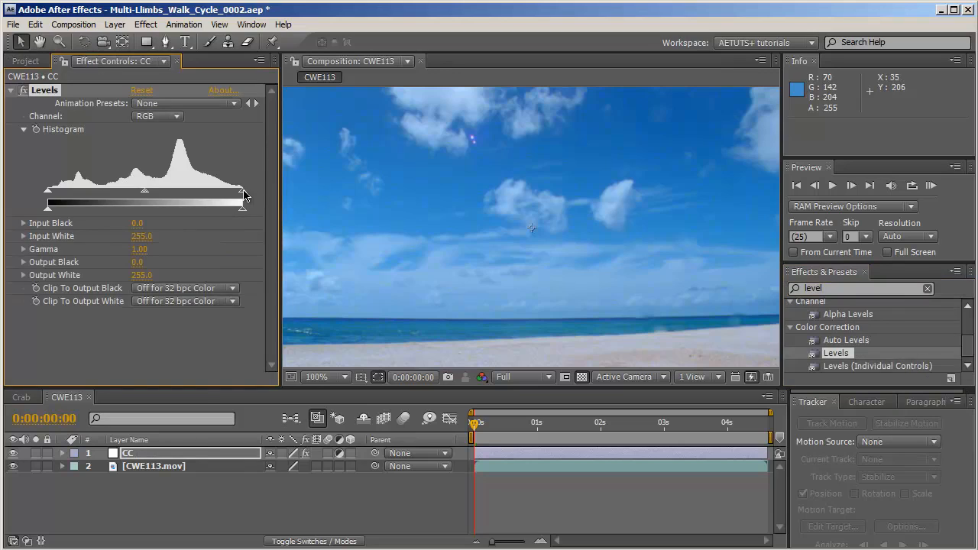
{"action": "left_click_drag", "start_coordinate": [243, 195], "coordinate": [239, 195]}
{"action": "left_click_drag", "start_coordinate": [48, 196], "coordinate": [55, 197]}
{"action": "left_click_drag", "start_coordinate": [237, 197], "coordinate": [234, 197]}
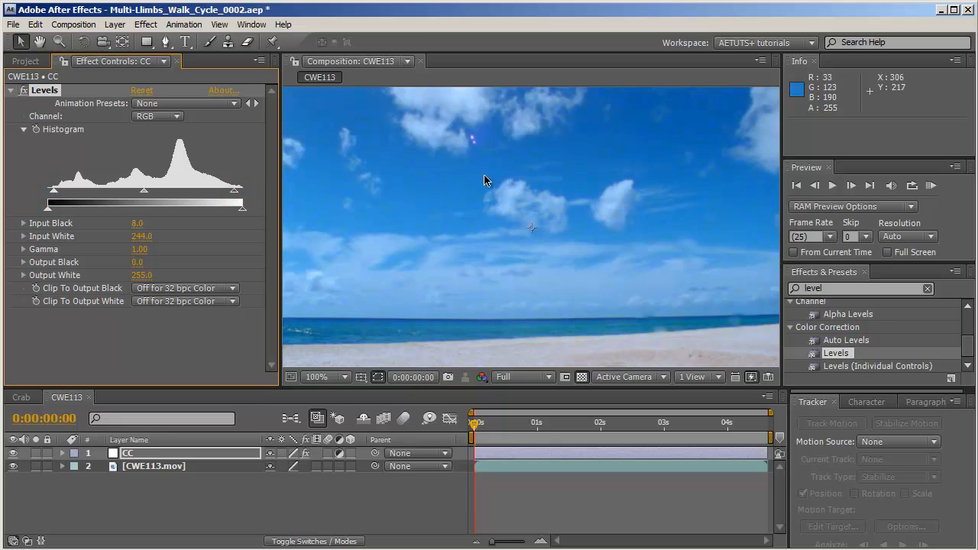
Apply the Curves effect to the CC layer and shape a gentle S-curve, lowering the shadows and raising the highlights.
{"action": "key", "text": "ctrl+5"}
{"action": "type", "text": "c"}
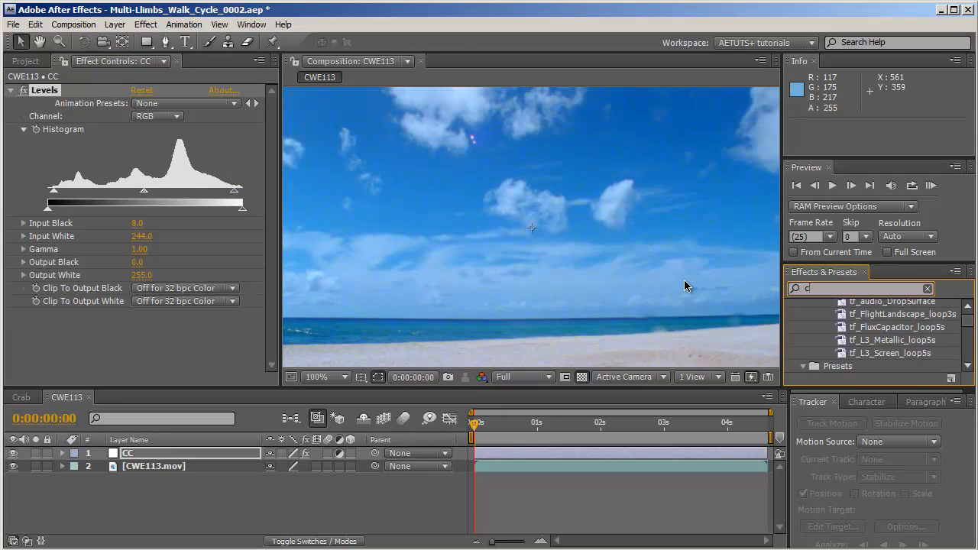
{"action": "type", "text": "urve"}
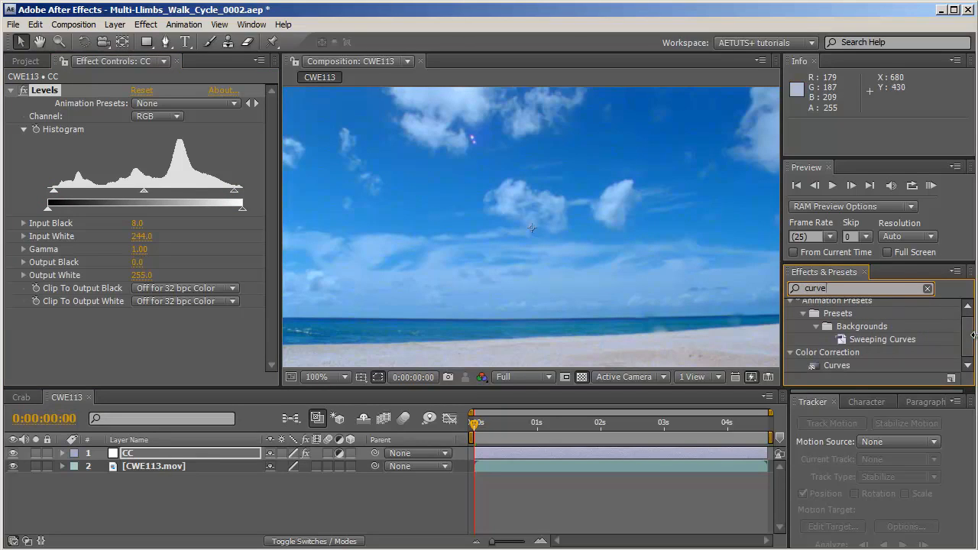
{"action": "double_click", "coordinate": [836, 365]}
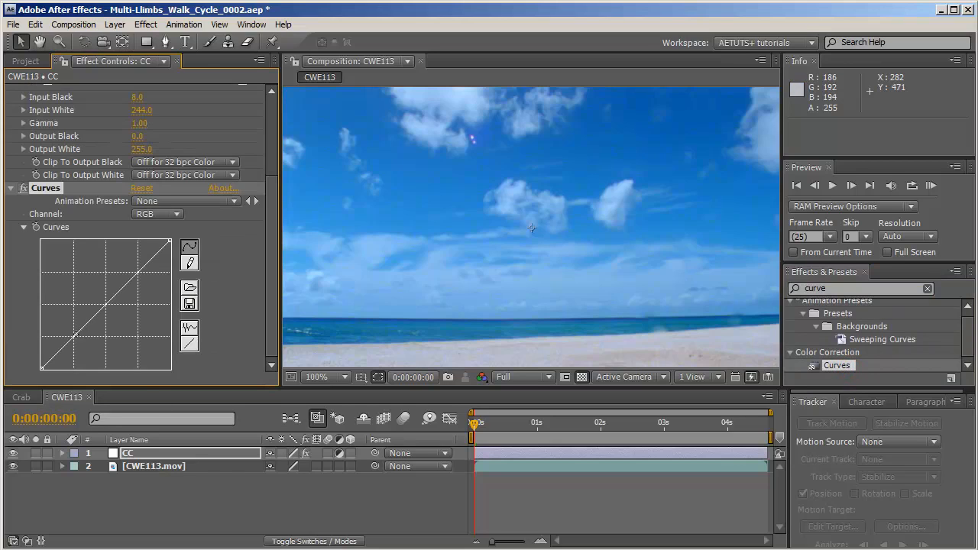
{"action": "left_click_drag", "start_coordinate": [75, 335], "coordinate": [74, 340]}
{"action": "left_click_drag", "start_coordinate": [138, 278], "coordinate": [139, 268]}
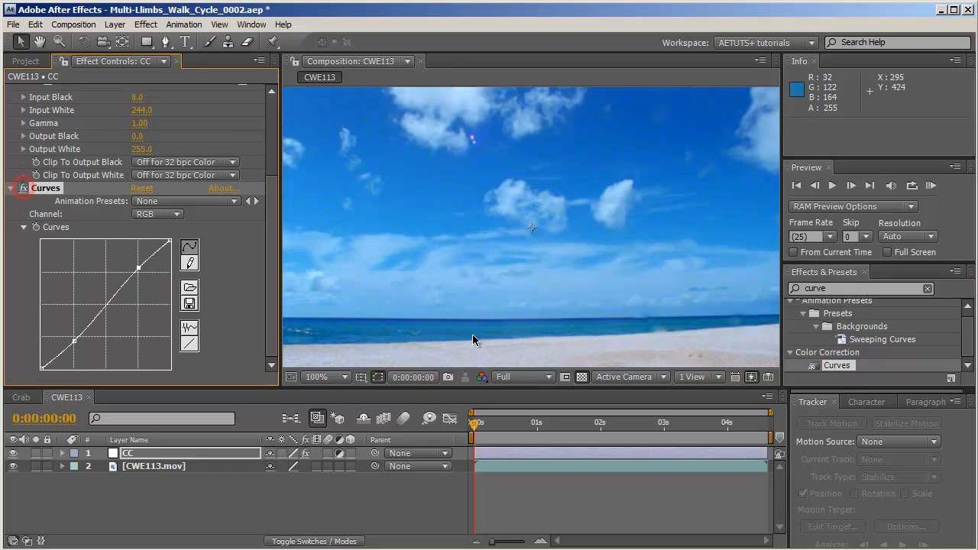
Apply the Remove Grain effect to the CC layer and set its viewing mode to Final Output.
{"action": "key", "text": "period"}
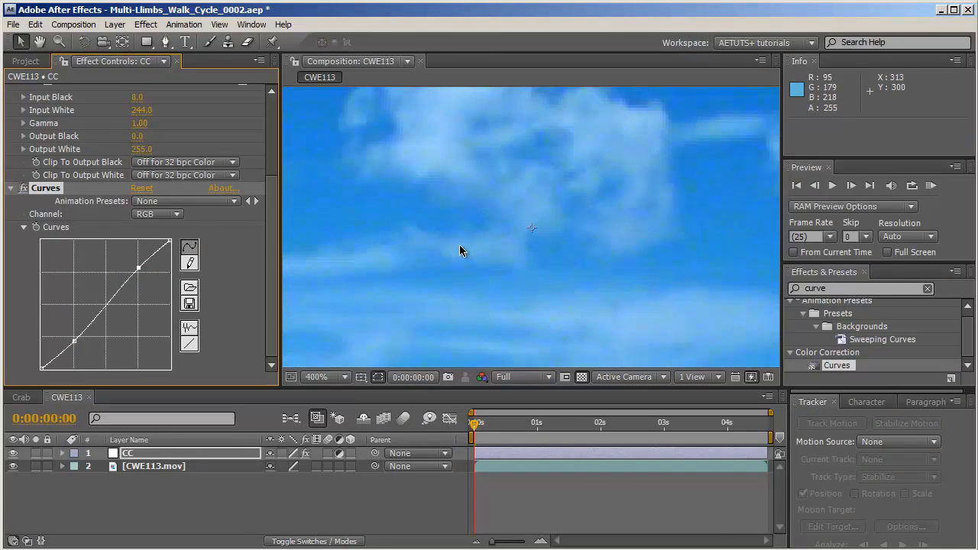
{"action": "key", "text": "period"}
{"action": "key", "text": "comma"}
{"action": "left_click", "coordinate": [883, 290]}
{"action": "key", "text": "BackSpace"}
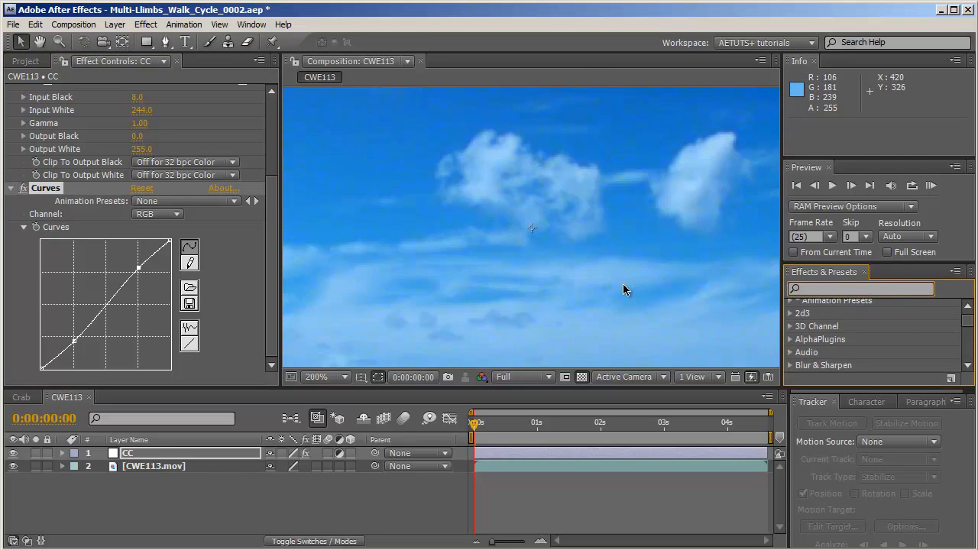
{"action": "type", "text": "rem"}
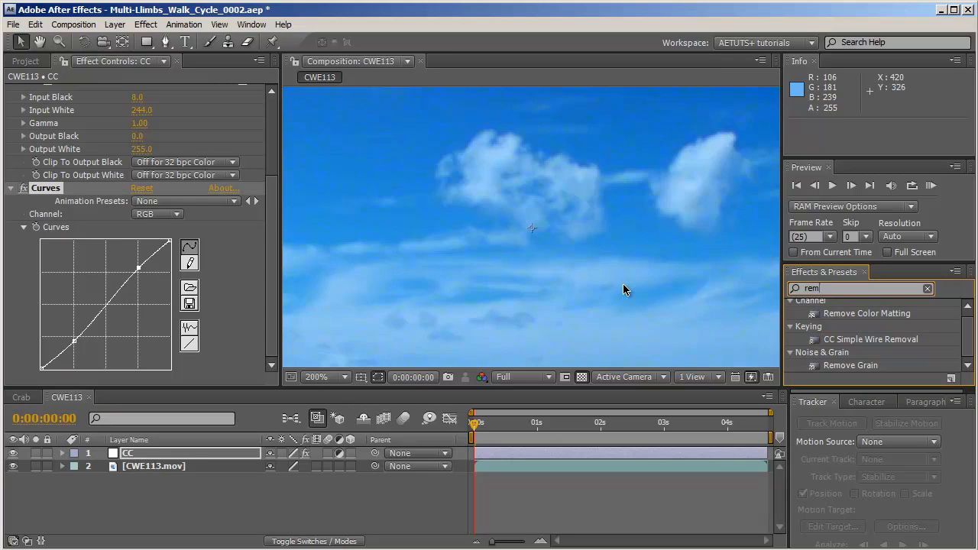
{"action": "double_click", "coordinate": [850, 365]}
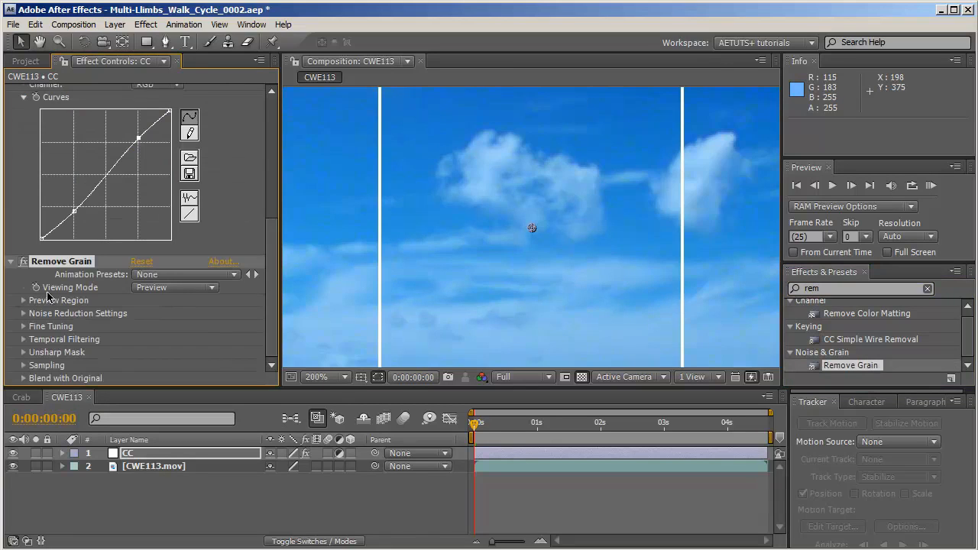
{"action": "left_click", "coordinate": [159, 294]}
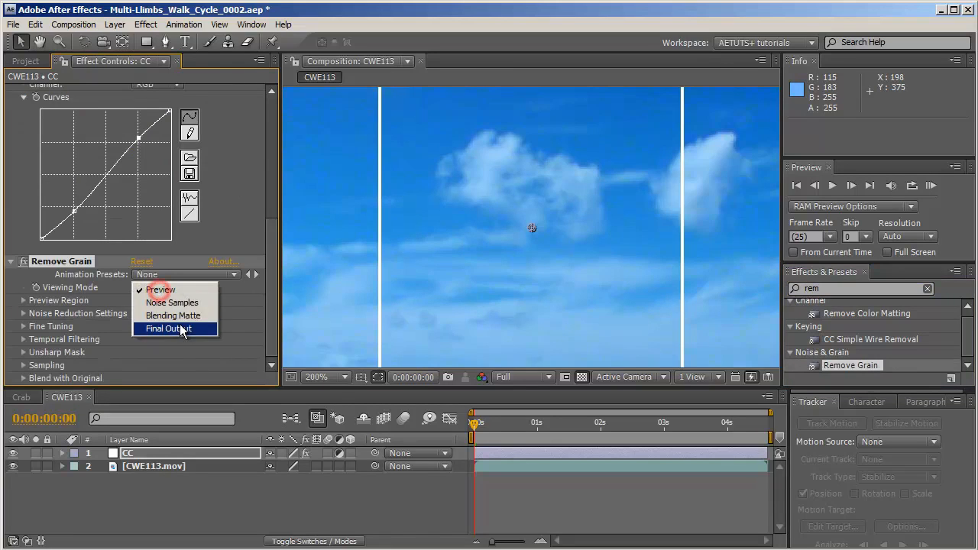
{"action": "left_click", "coordinate": [157, 333]}
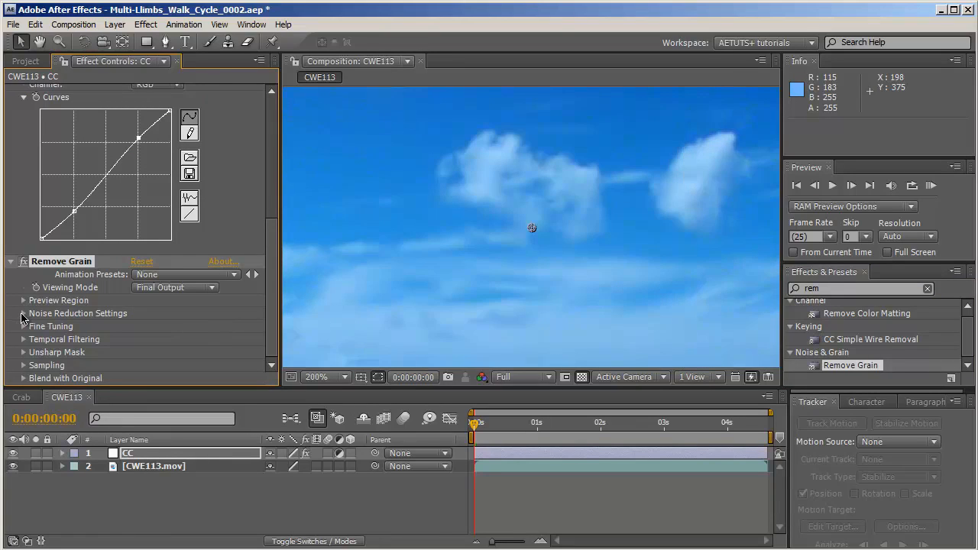
Set the Remove Grain noise reduction passes to 6 and compare the picture with the effect off and on.
{"action": "left_click", "coordinate": [23, 314]}
{"action": "left_click", "coordinate": [134, 314]}
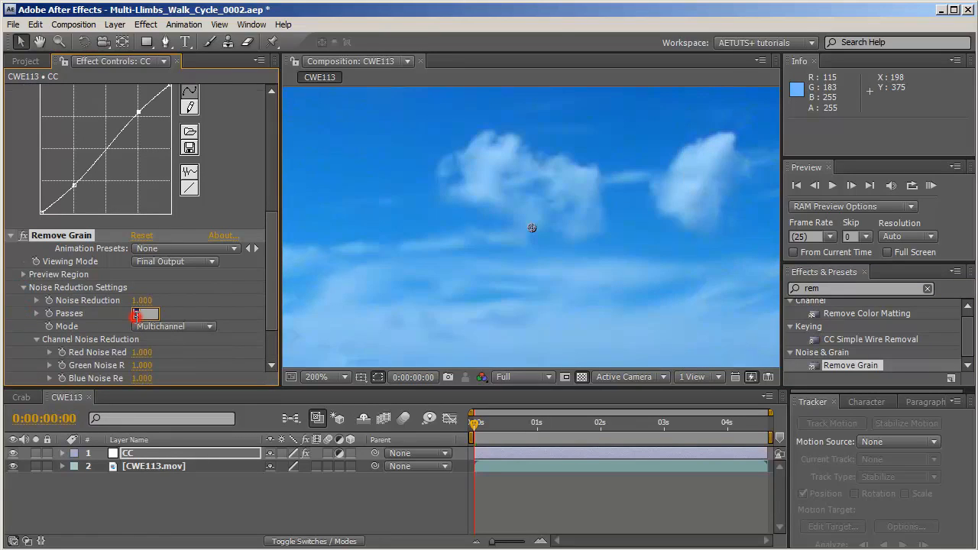
{"action": "type", "text": "6"}
{"action": "key", "text": "Return"}
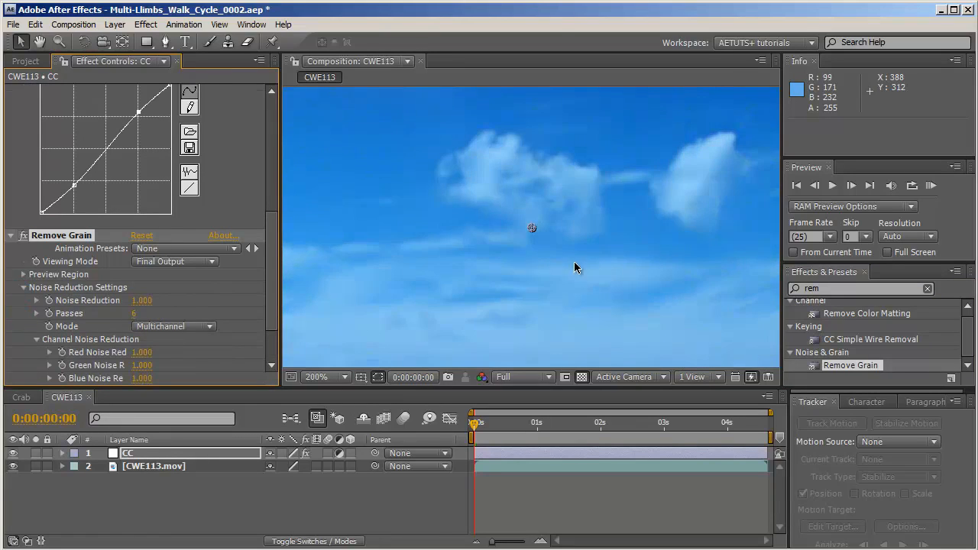
{"action": "left_click", "coordinate": [23, 236]}
{"action": "left_click", "coordinate": [23, 236]}
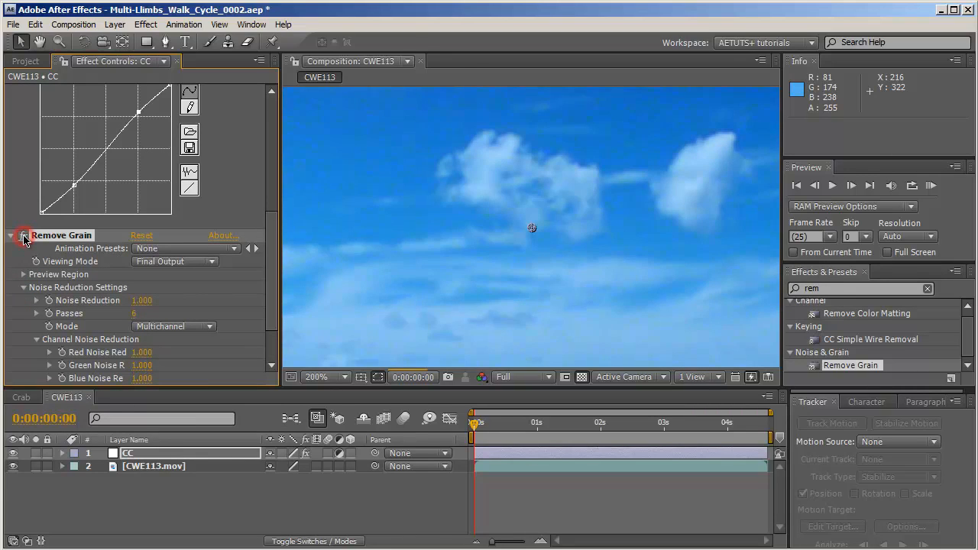
{"action": "key", "text": "comma"}
{"action": "key", "text": "comma"}
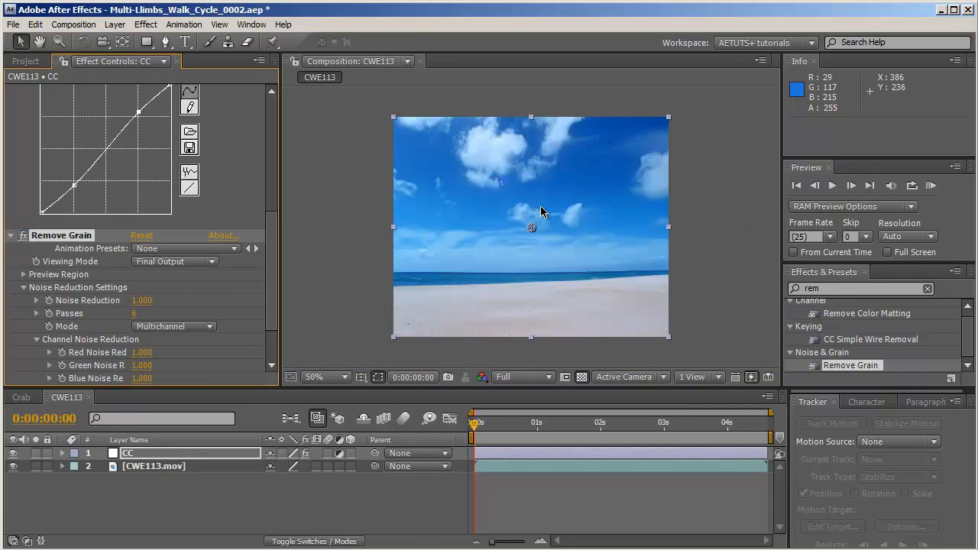
{"action": "key", "text": "period"}
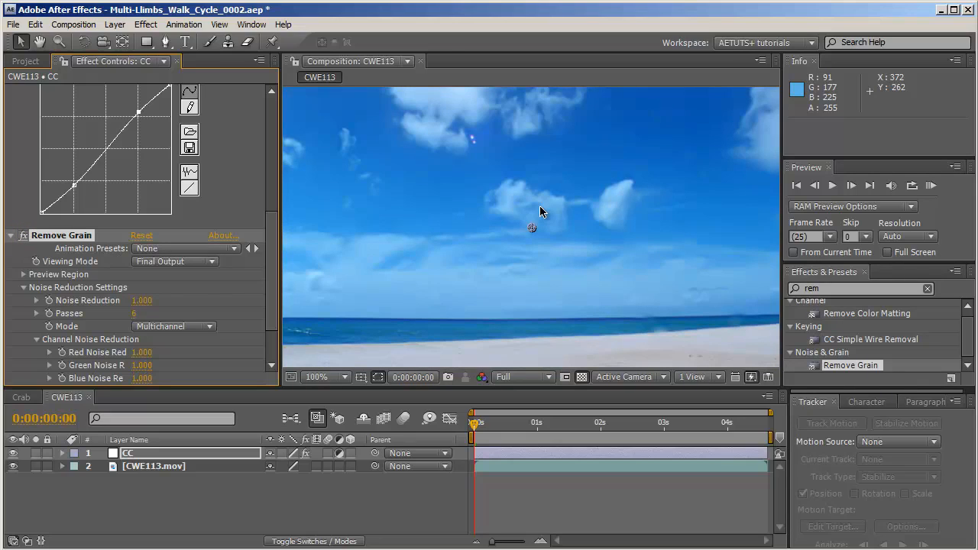
Try a Noise Reduction of 3 in Remove Grain and return it to 1.
{"action": "left_click", "coordinate": [143, 301]}
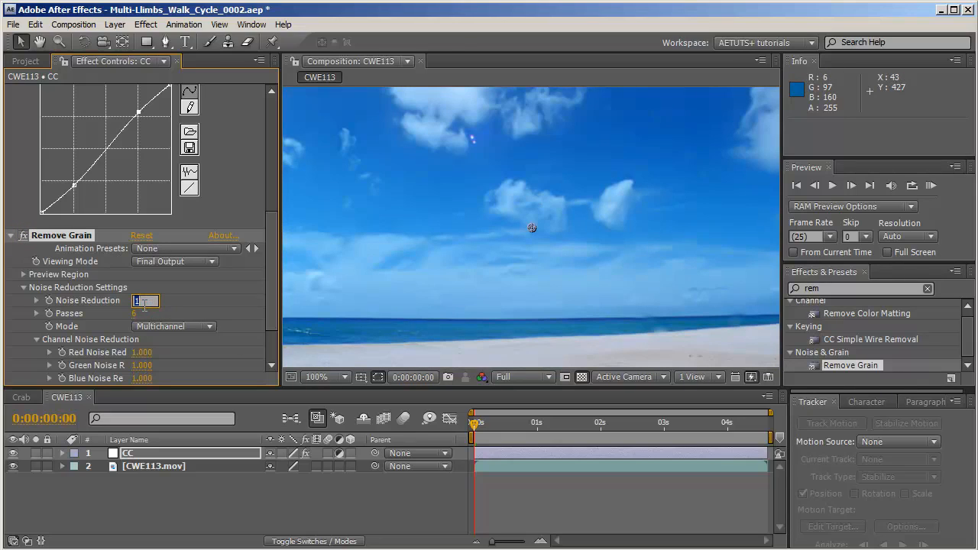
{"action": "type", "text": "3"}
{"action": "key", "text": "Return"}
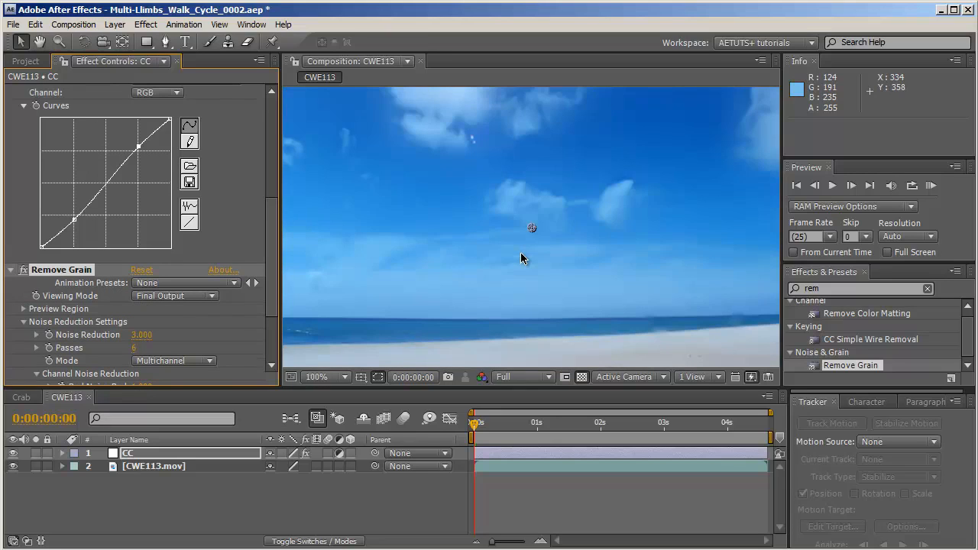
{"action": "left_click", "coordinate": [141, 335]}
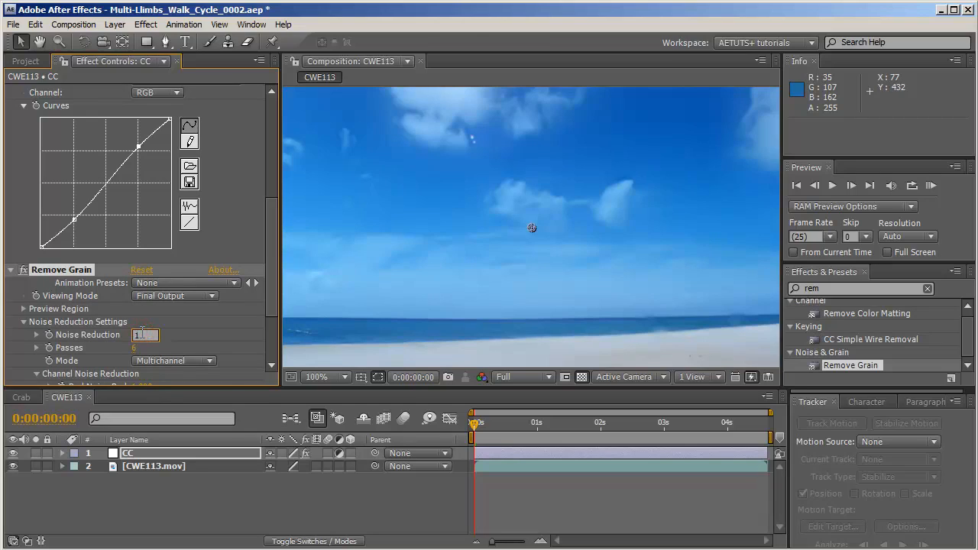
{"action": "key", "text": "Return"}
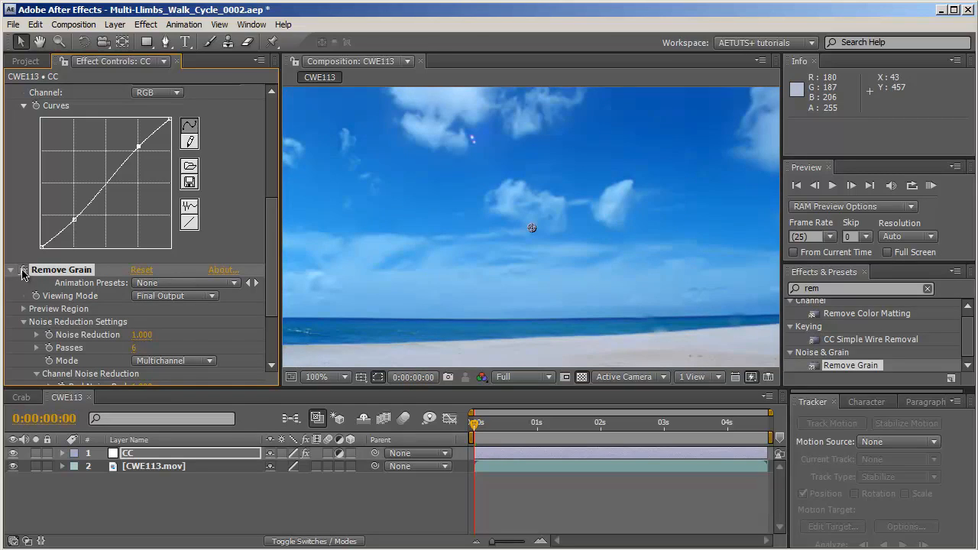
Rename the CWE113 composition as Footage_base and move it into the Comps folder.
{"action": "left_click", "coordinate": [25, 61]}
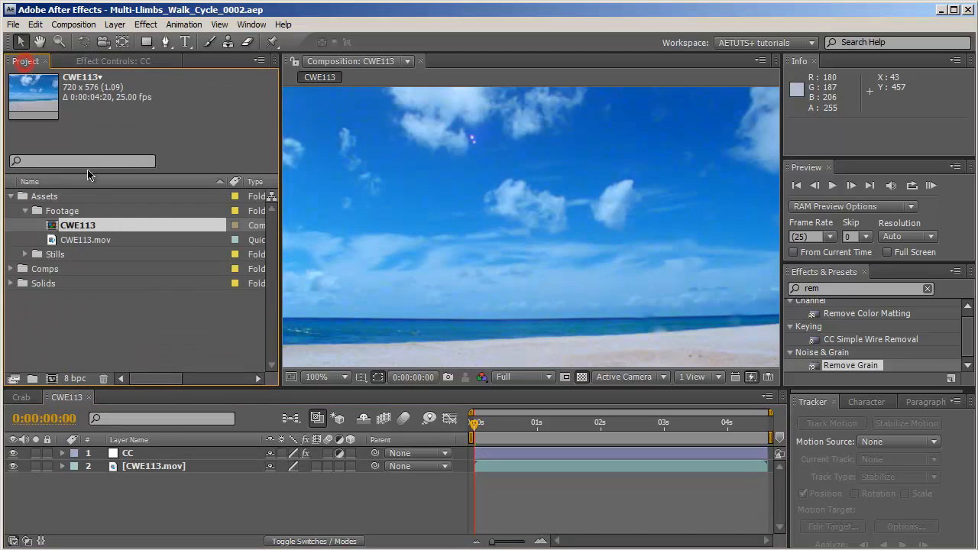
{"action": "left_click", "coordinate": [85, 223]}
{"action": "type", "text": "Footage_ba"}
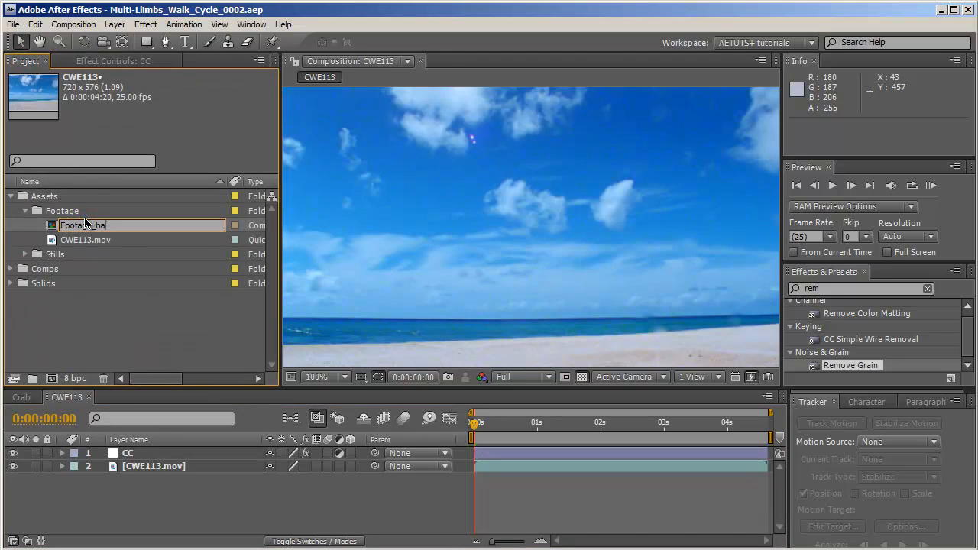
{"action": "type", "text": "se"}
{"action": "left_click", "coordinate": [131, 294]}
{"action": "left_click_drag", "start_coordinate": [91, 238], "coordinate": [68, 270]}
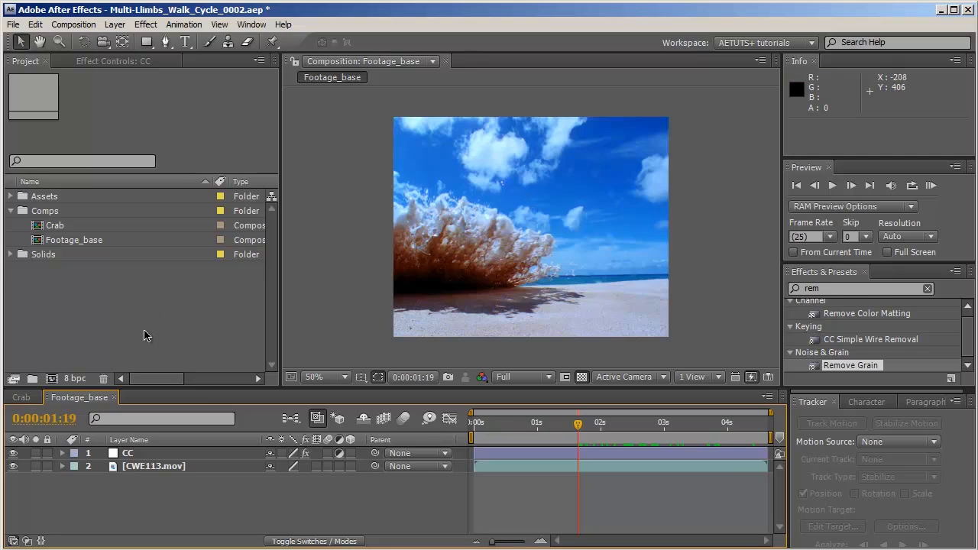
Create a composition named Footage_Time_REmap, add Footage_base to it as a layer and save the project.
{"action": "key", "text": "ctrl+n"}
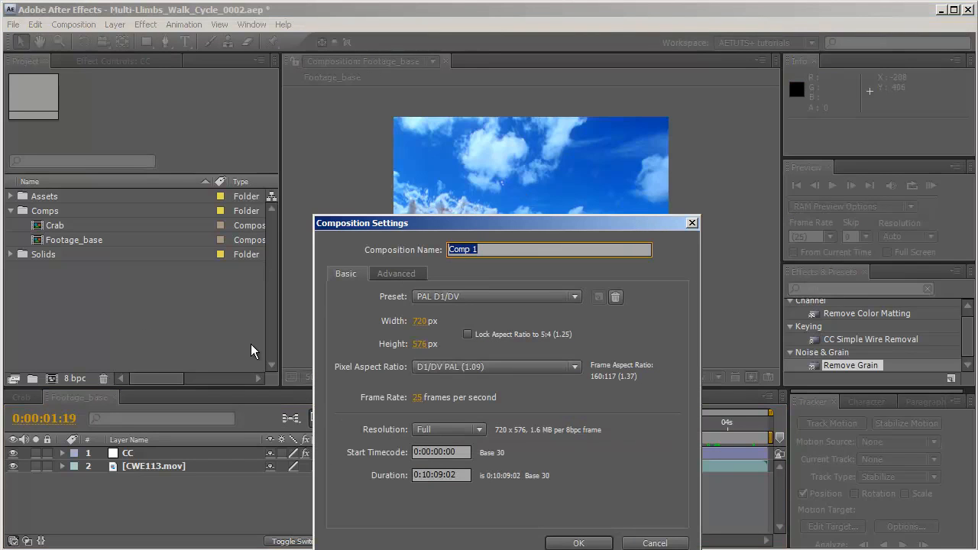
{"action": "type", "text": "Footage_Time_REmap"}
{"action": "key", "text": "Return"}
{"action": "left_click_drag", "start_coordinate": [97, 262], "coordinate": [174, 492]}
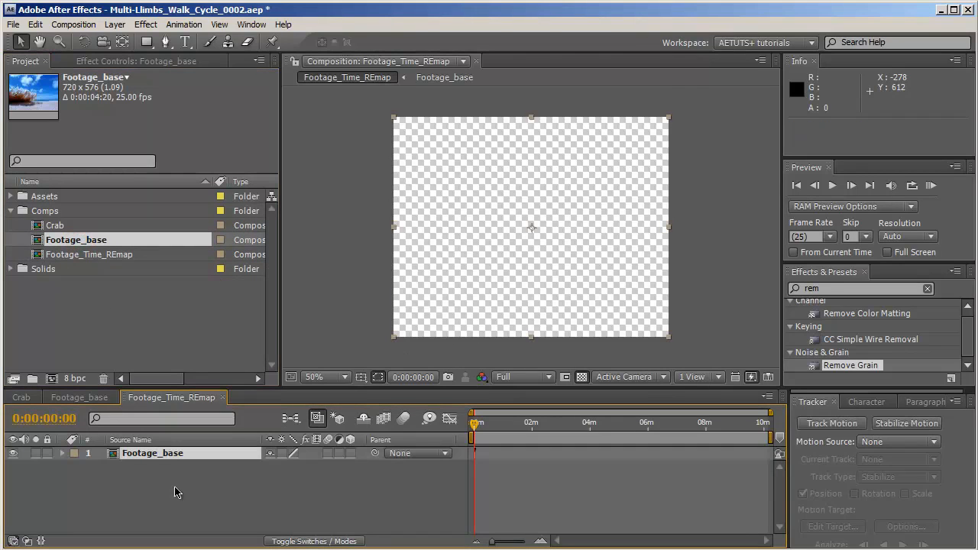
{"action": "key", "text": "ctrl+s"}
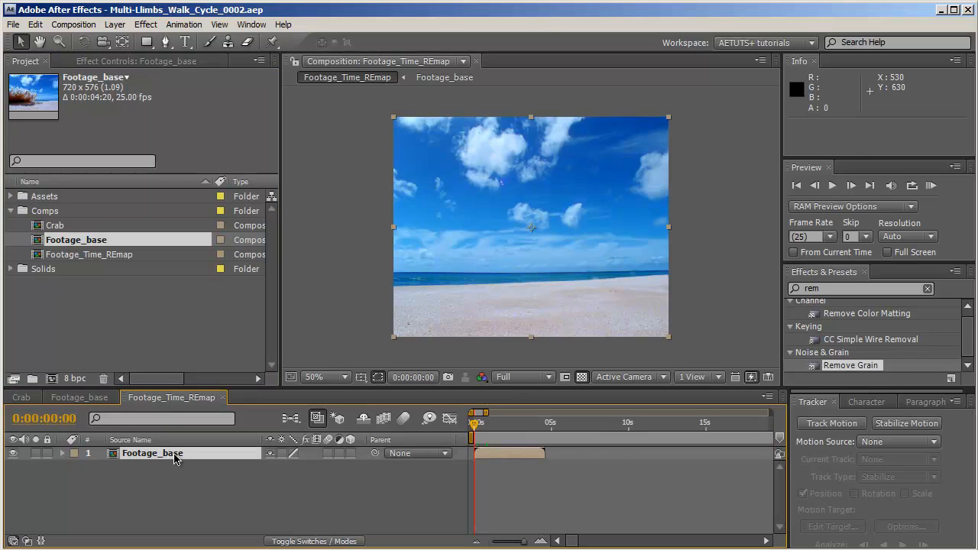
Enable time remapping on the Footage_base layer and add a Time Remap keyframe at 0:00:02:00.
{"action": "right_click", "coordinate": [174, 457]}
{"action": "mouse_move", "coordinate": [256, 233]}
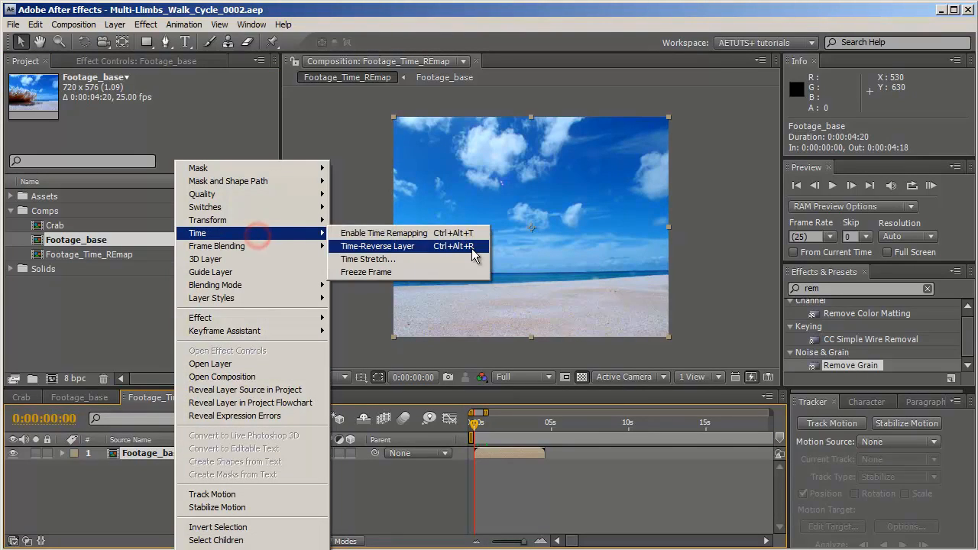
{"action": "left_click", "coordinate": [424, 239]}
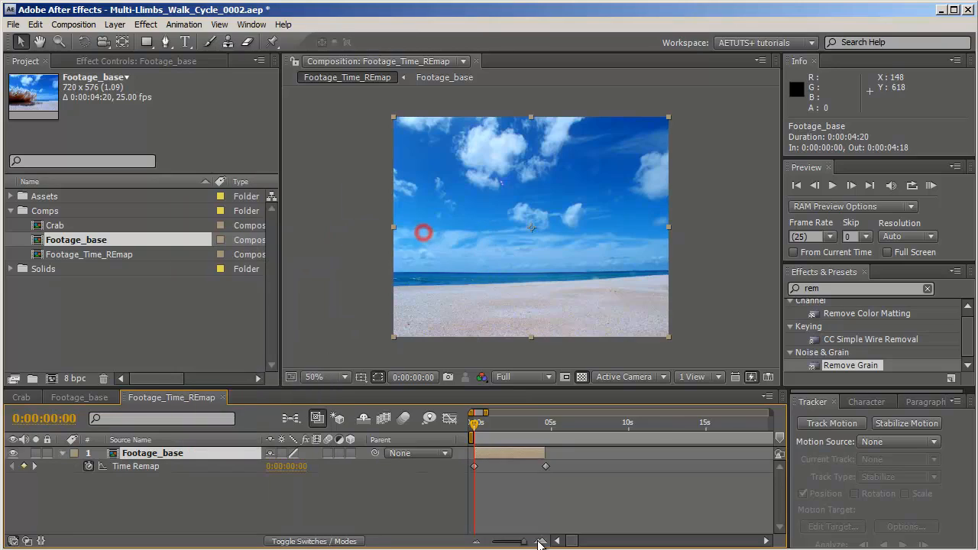
{"action": "left_click", "coordinate": [541, 540]}
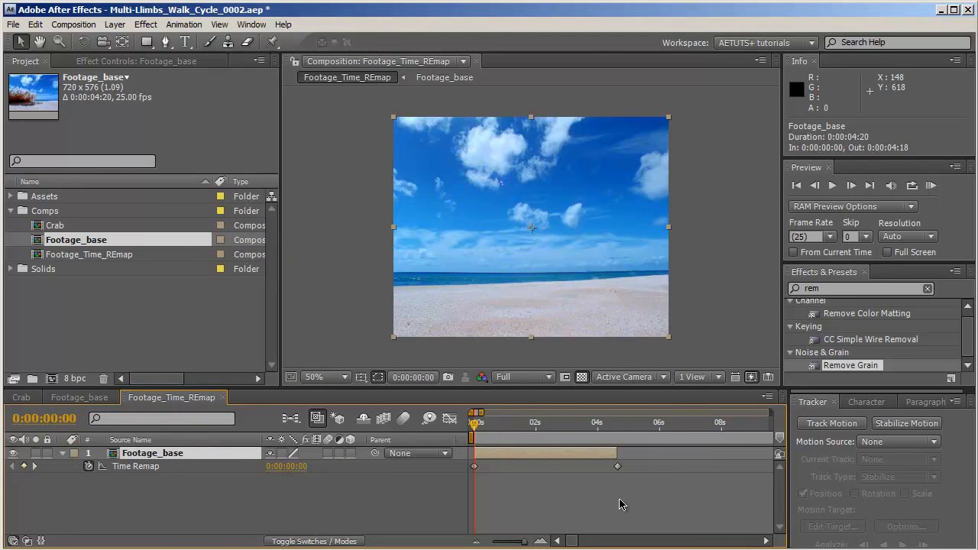
{"action": "left_click", "coordinate": [537, 432]}
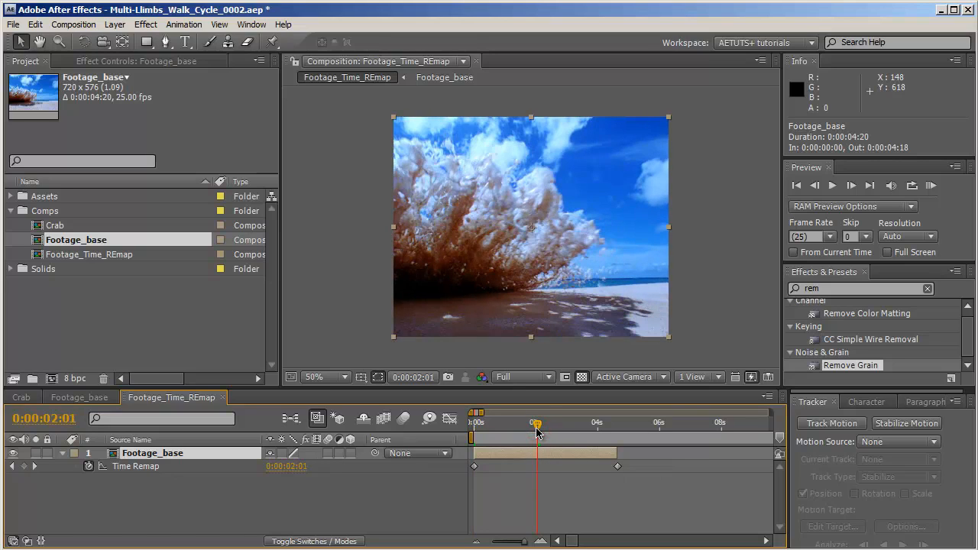
{"action": "left_click_drag", "start_coordinate": [537, 432], "coordinate": [535, 427]}
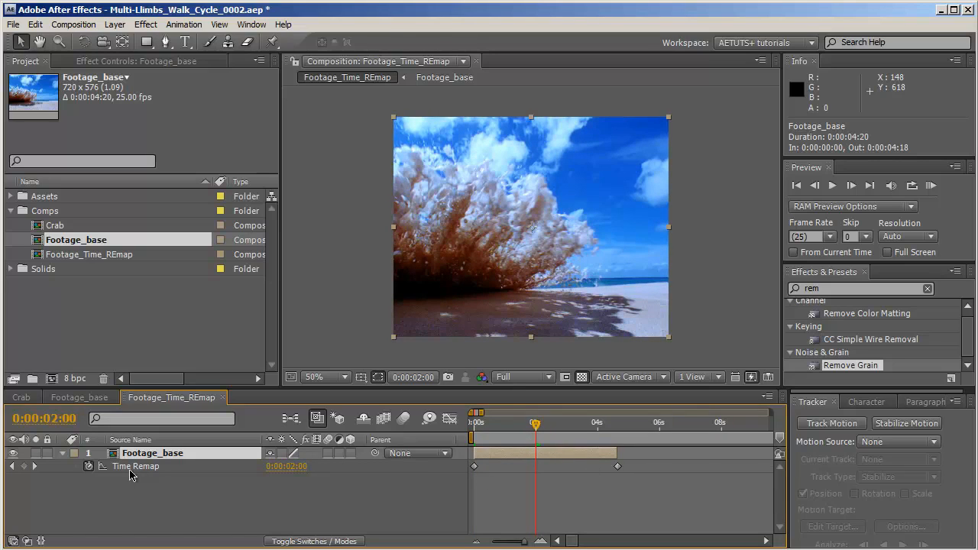
{"action": "left_click", "coordinate": [24, 466]}
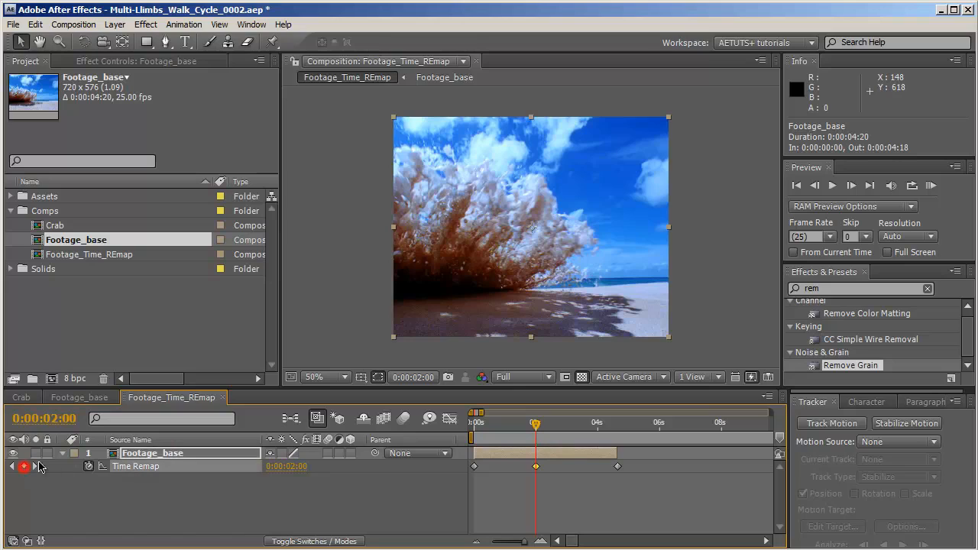
Add a Time Remap keyframe at 0:00:02:01, shift it with the end keyframe to 0:00:06:00, and extend the layer to match.
{"action": "left_click", "coordinate": [851, 185]}
{"action": "left_click", "coordinate": [536, 426]}
{"action": "left_click_drag", "start_coordinate": [537, 426], "coordinate": [663, 445]}
{"action": "key", "text": "Page_Up"}
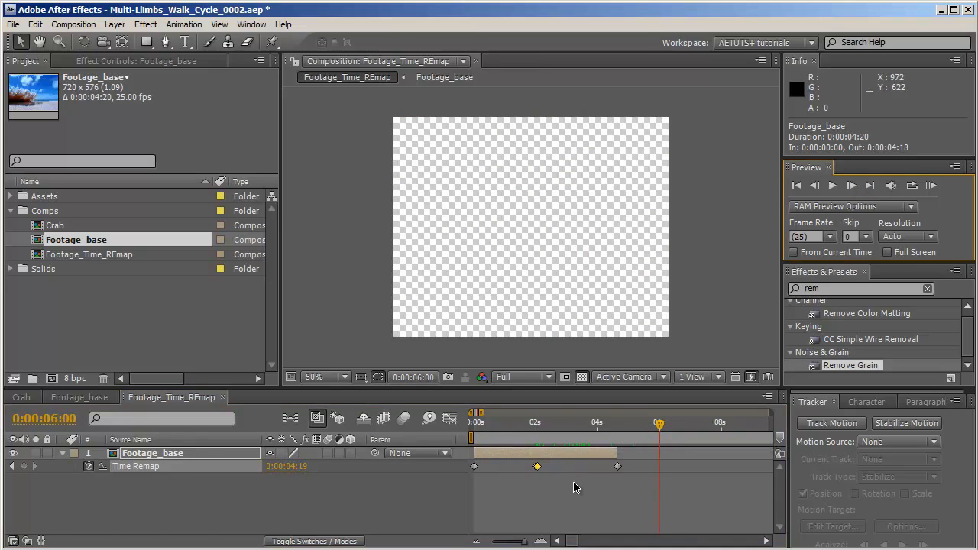
{"action": "left_click", "coordinate": [617, 466], "text": "shift"}
{"action": "left_click_drag", "start_coordinate": [539, 466], "coordinate": [741, 469]}
Trim the Footage_Time_REmap composition to a work area ending at the last Time Remap keyframe, about 0:00:08:18.
{"action": "left_click", "coordinate": [742, 424]}
{"action": "left_click_drag", "start_coordinate": [742, 425], "coordinate": [739, 425]}
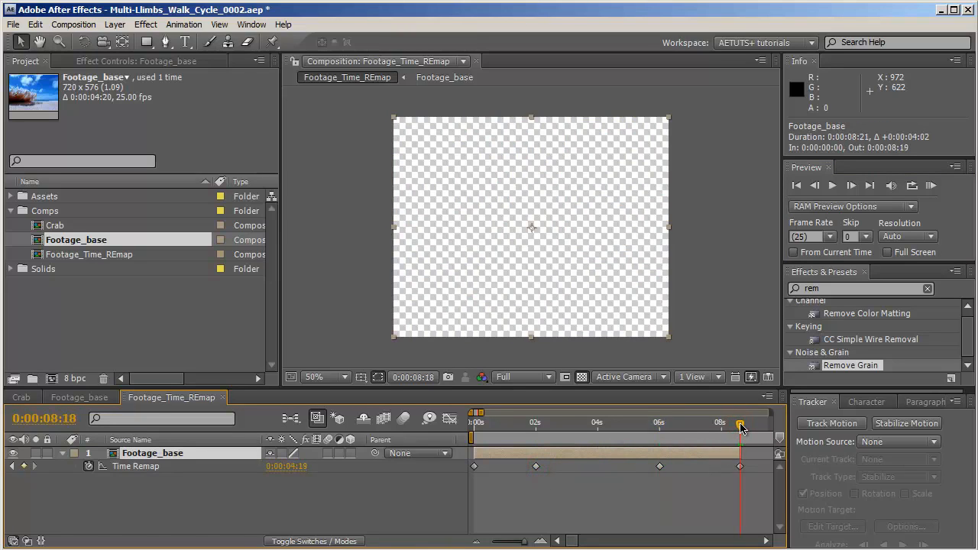
{"action": "key", "text": "ctrl+shift+x"}
{"action": "right_click", "coordinate": [514, 440]}
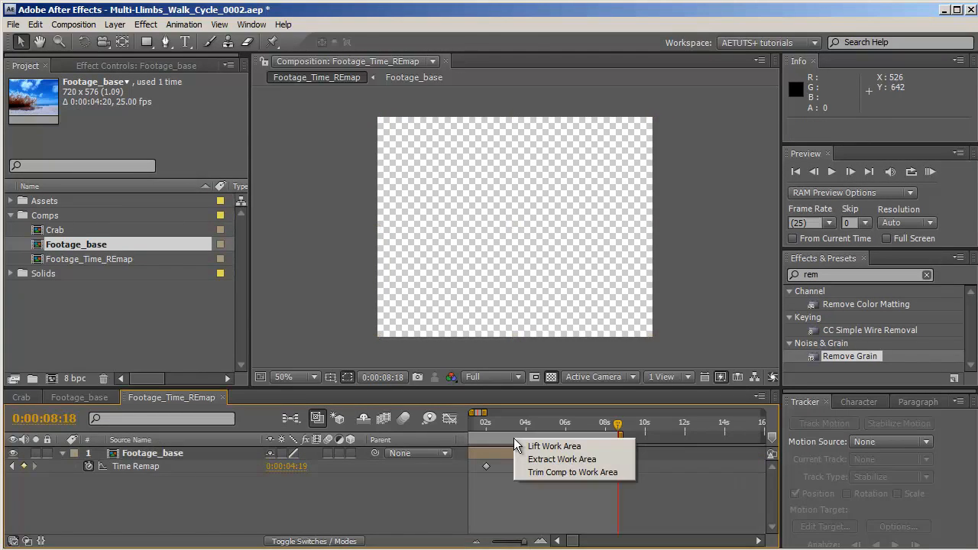
{"action": "left_click", "coordinate": [571, 447]}
Move the last Time Remap keyframe to 0:00:07:00 and shorten the composition to end there.
{"action": "left_click_drag", "start_coordinate": [651, 425], "coordinate": [452, 439]}
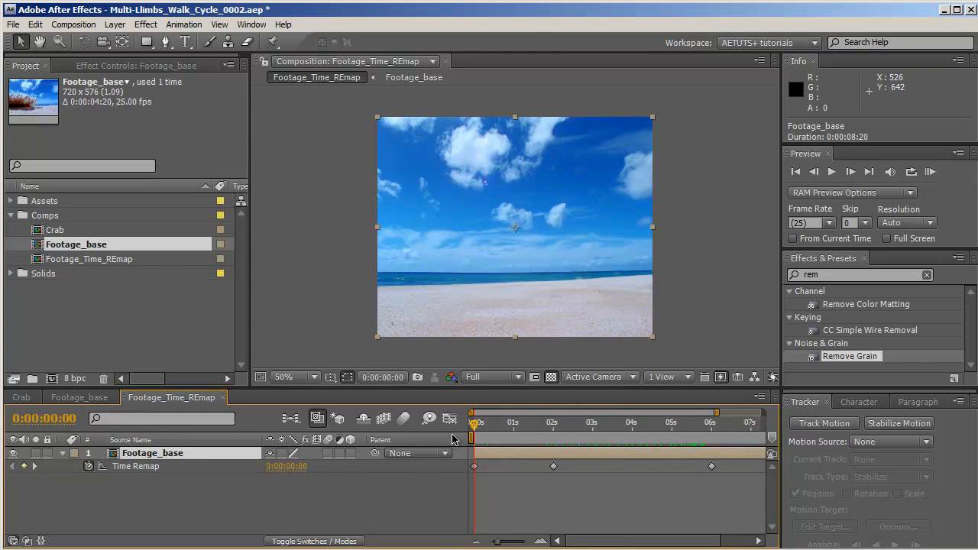
{"action": "left_click_drag", "start_coordinate": [496, 542], "coordinate": [493, 542]}
{"action": "left_click_drag", "start_coordinate": [475, 425], "coordinate": [673, 433]}
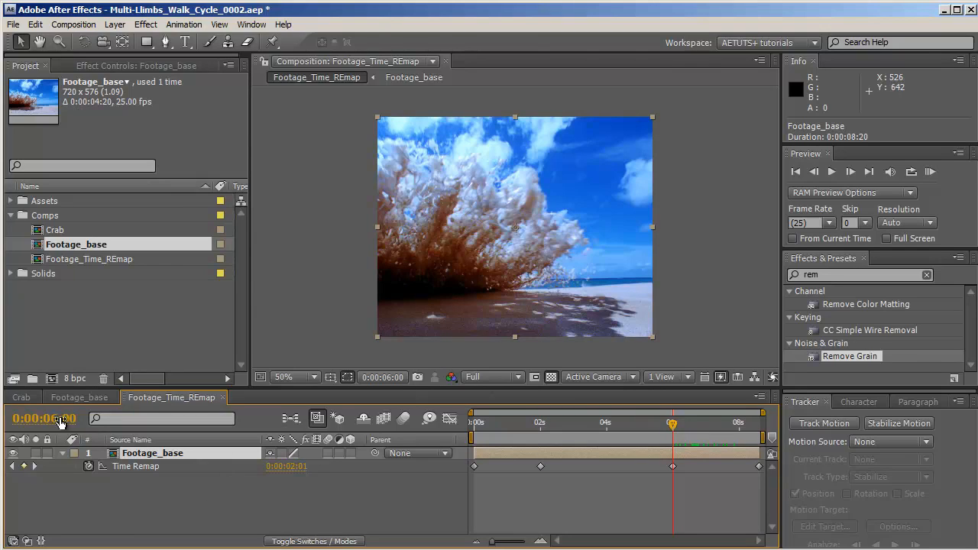
{"action": "left_click", "coordinate": [49, 419]}
{"action": "type", "text": "700"}
{"action": "key", "text": "Return"}
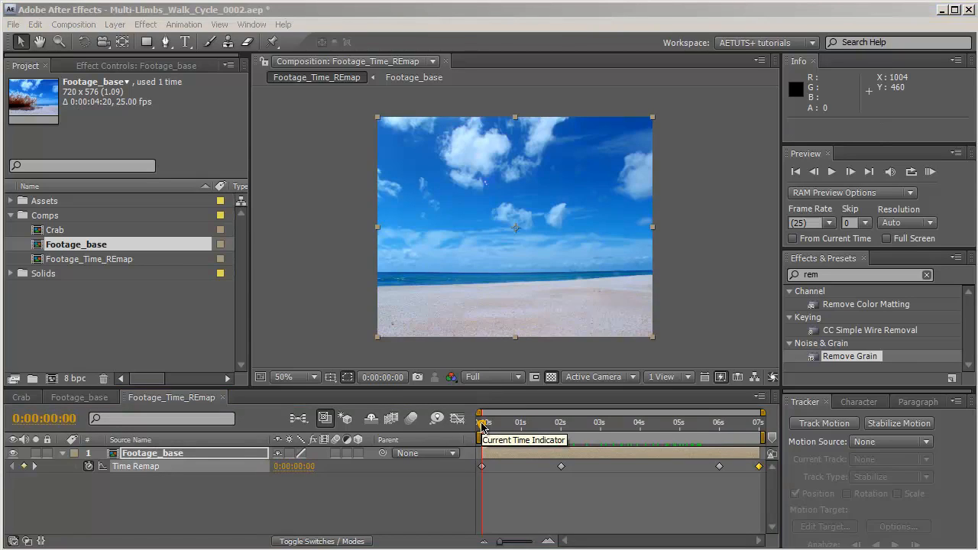
{"action": "mouse_move", "coordinate": [481, 426]}
{"action": "left_mouse_down"}
{"action": "mouse_move", "coordinate": [540, 437]}
{"action": "mouse_move", "coordinate": [482, 437]}
{"action": "left_mouse_up"}
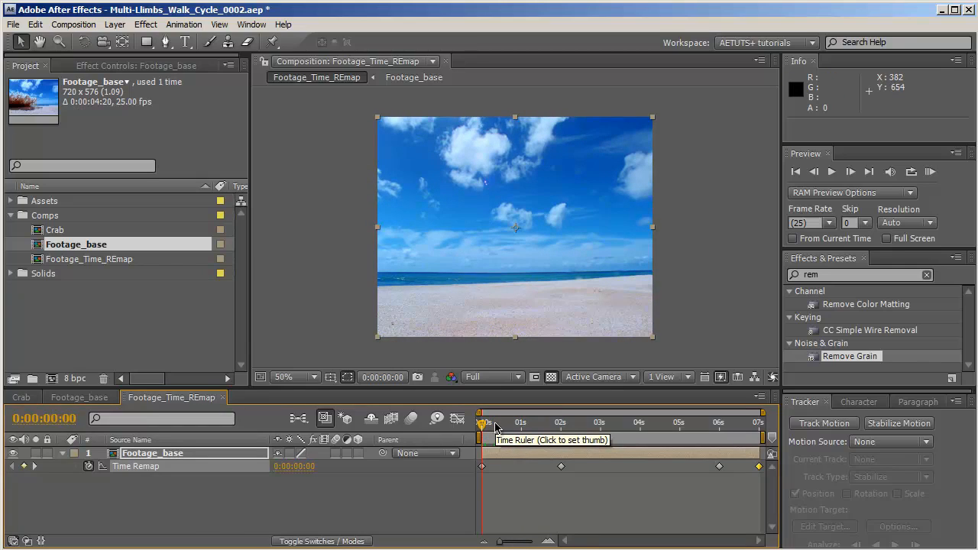
Create a PAL D1/DV composition named Footage_Extension and add the Footage_Time_REmap composition to it as a layer.
{"action": "key", "text": "ctrl+n"}
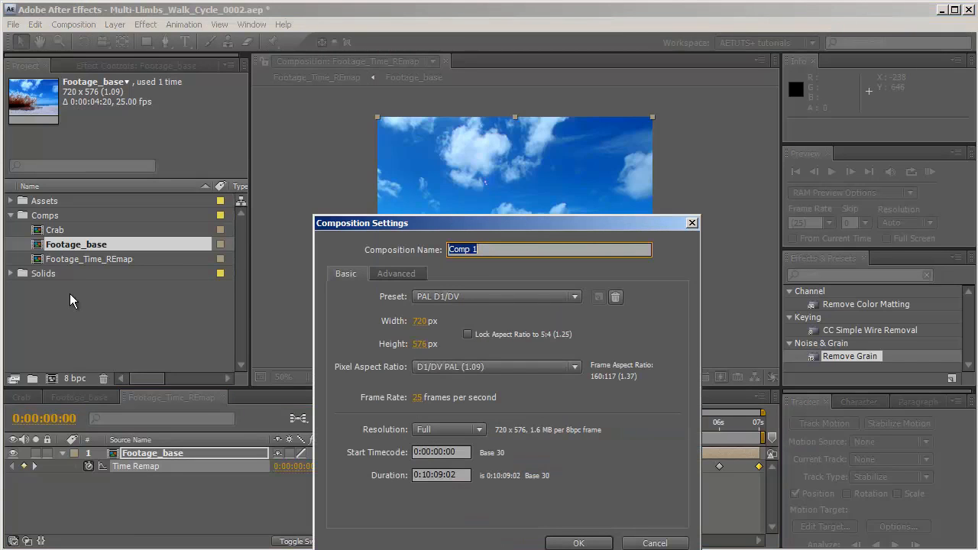
{"action": "type", "text": "Footage_Extension"}
{"action": "left_click", "coordinate": [592, 542]}
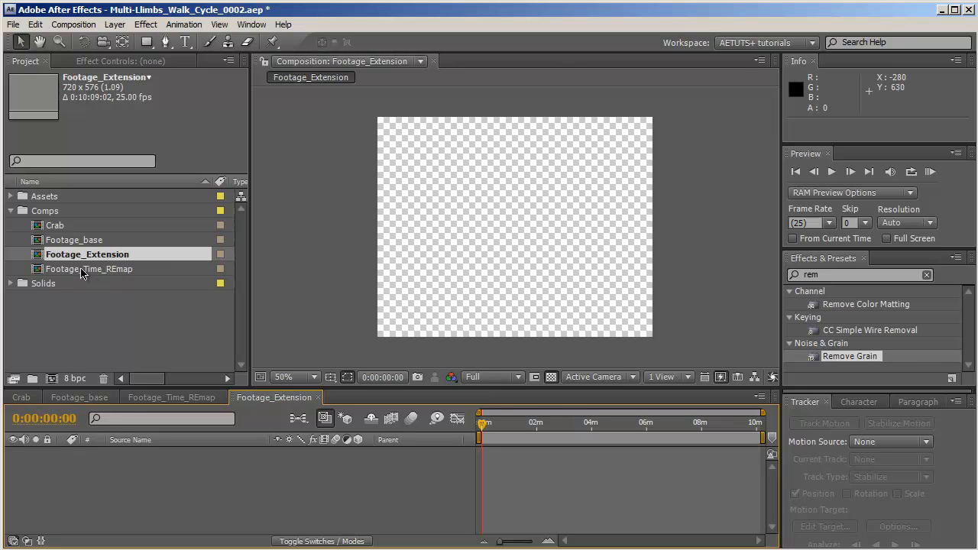
{"action": "left_click_drag", "start_coordinate": [82, 269], "coordinate": [146, 455]}
{"action": "left_click", "coordinate": [544, 541]}
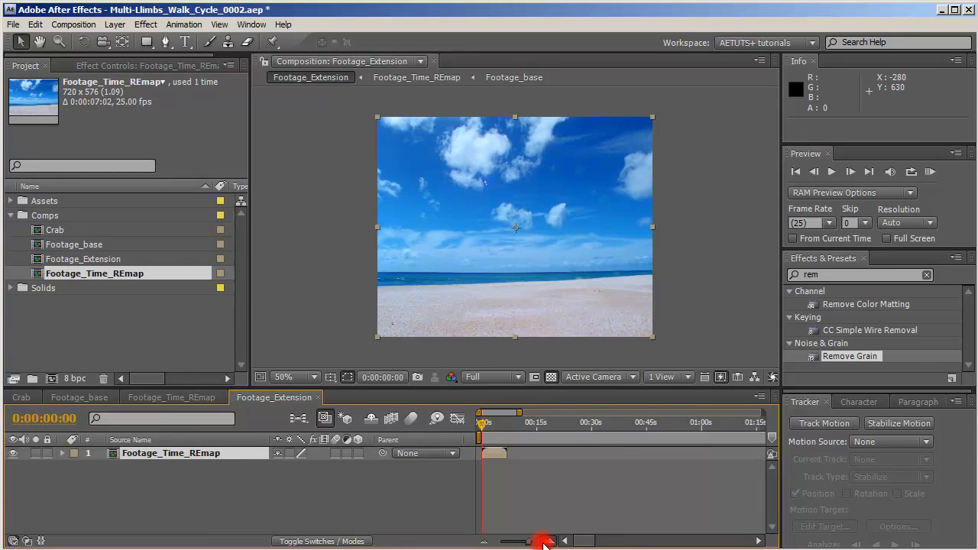
Duplicate the Footage_Time_REmap layer and apply Freeze Frame to the lower copy at 0:00:00:00.
{"action": "key", "text": "ctrl+d"}
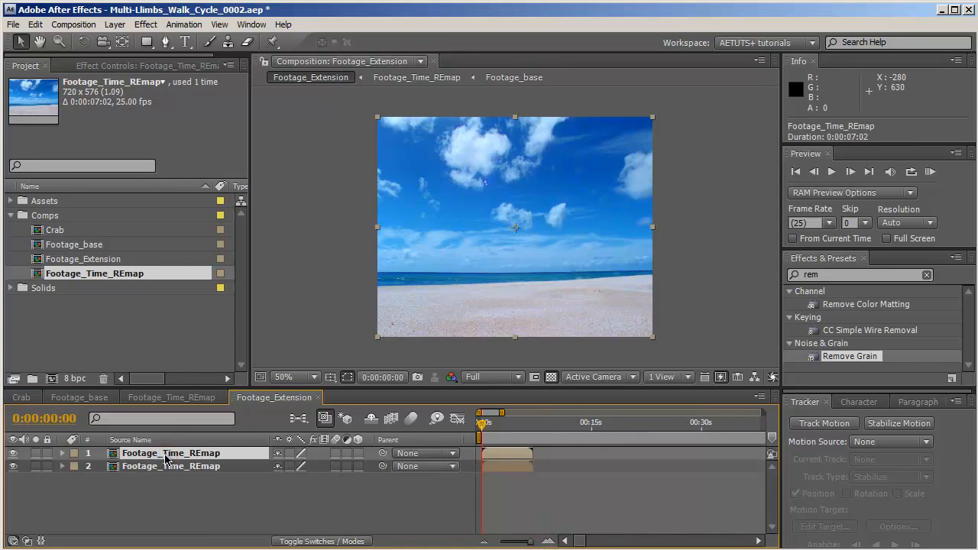
{"action": "left_click", "coordinate": [197, 510]}
{"action": "right_click", "coordinate": [200, 474]}
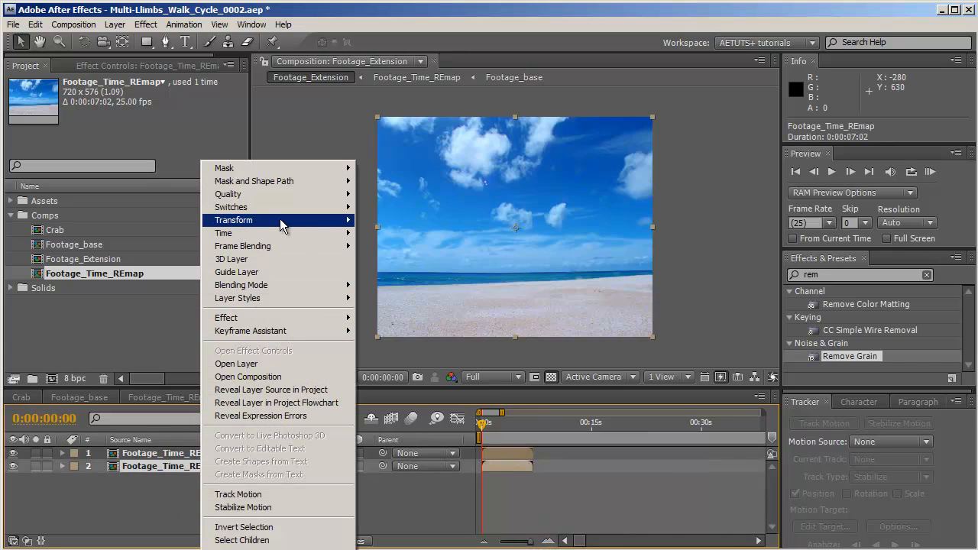
{"action": "mouse_move", "coordinate": [263, 233]}
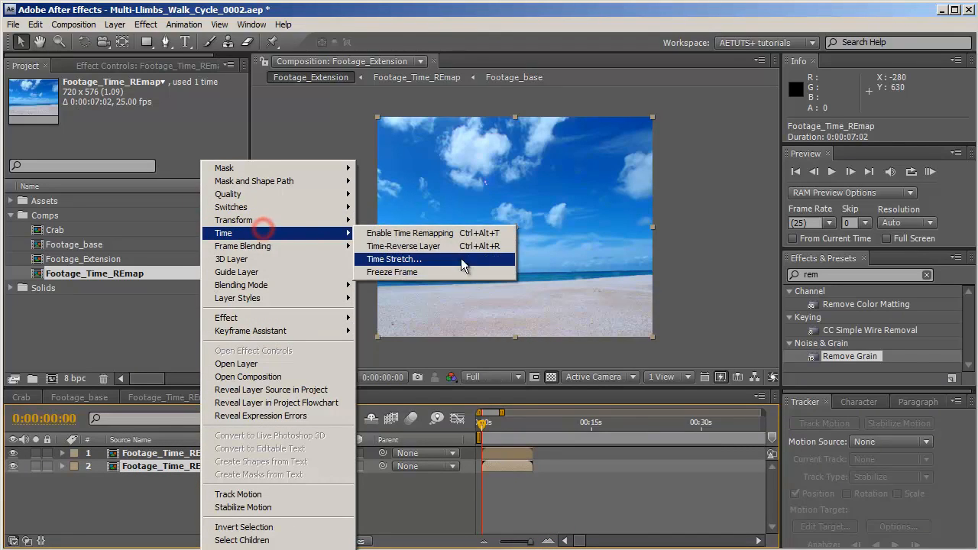
{"action": "left_click", "coordinate": [463, 267]}
Shift the upper Footage_Time_REmap layer to start at 0:00:02:00 and preview the wave around 0:00:03:21.
{"action": "left_click", "coordinate": [65, 419]}
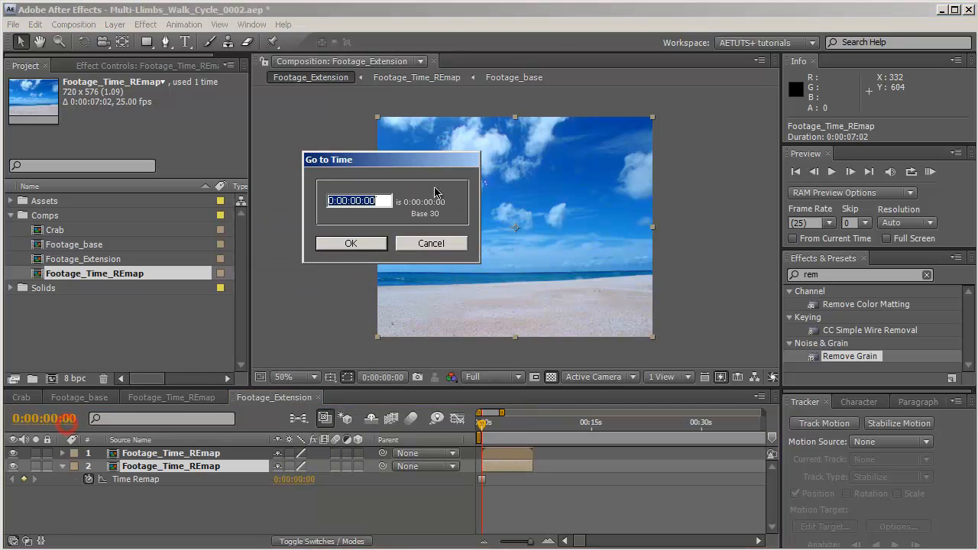
{"action": "type", "text": "0:00:02:00"}
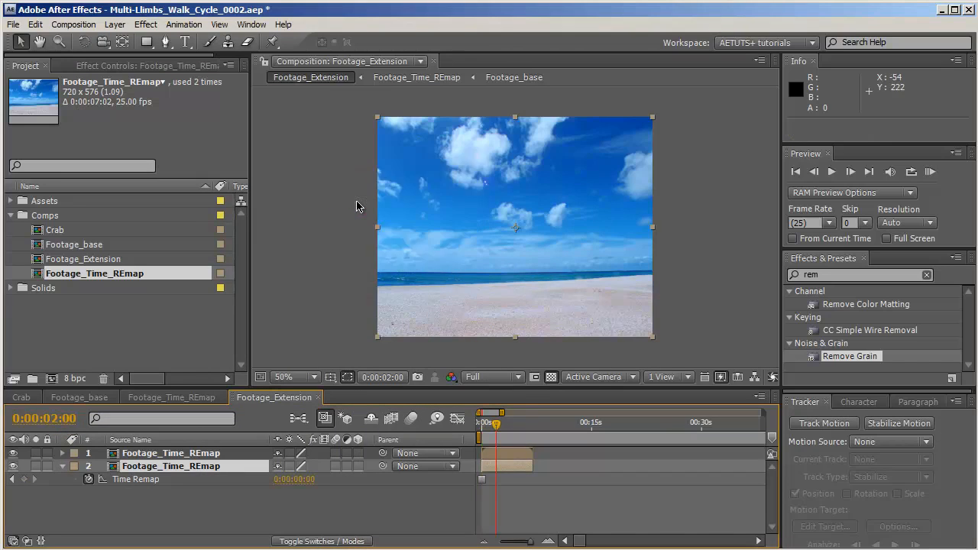
{"action": "key", "text": "Return"}
{"action": "key", "text": "ctrl+Up"}
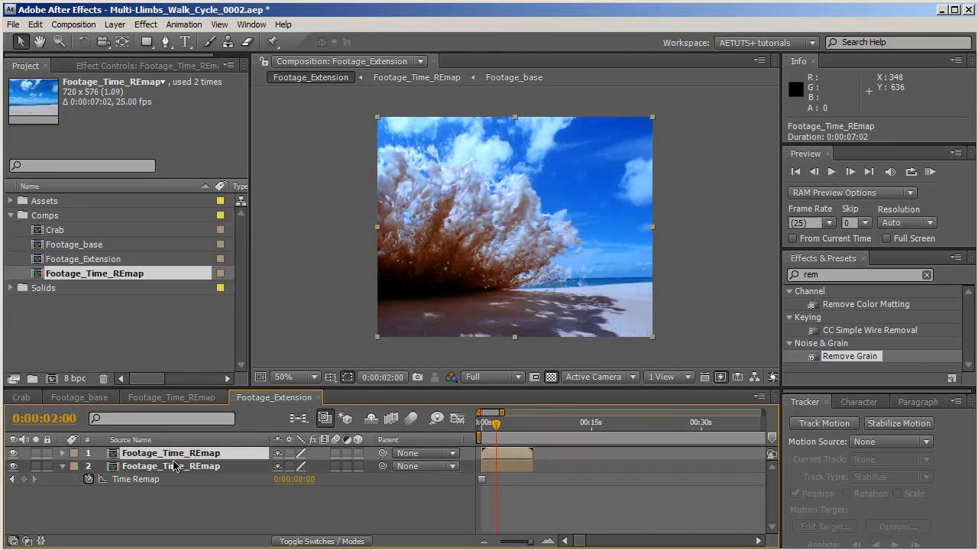
{"action": "key", "text": "bracketleft"}
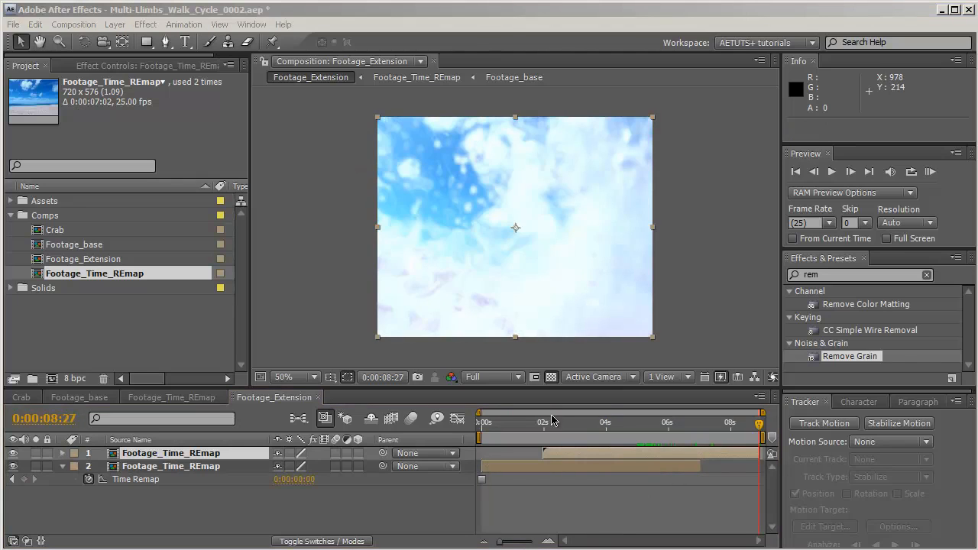
{"action": "left_click_drag", "start_coordinate": [547, 425], "coordinate": [597, 437]}
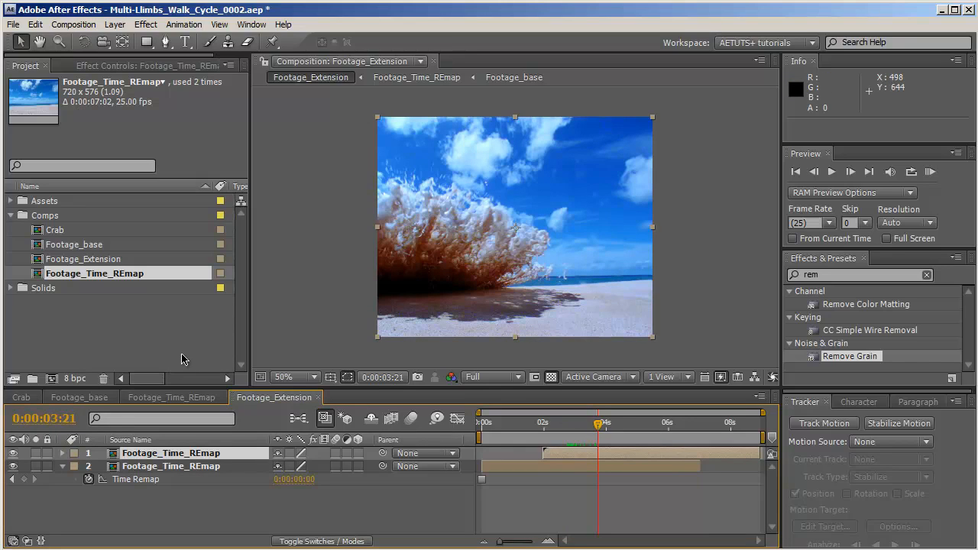
Open the Footage_base composition and start a motion track on the CWE113.mov layer.
{"action": "double_click", "coordinate": [74, 244]}
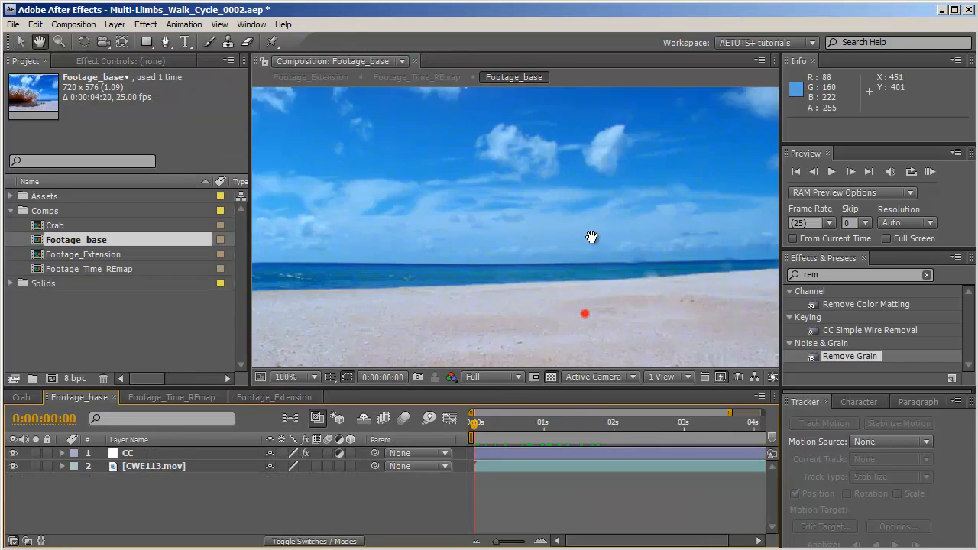
{"action": "left_click", "coordinate": [614, 424]}
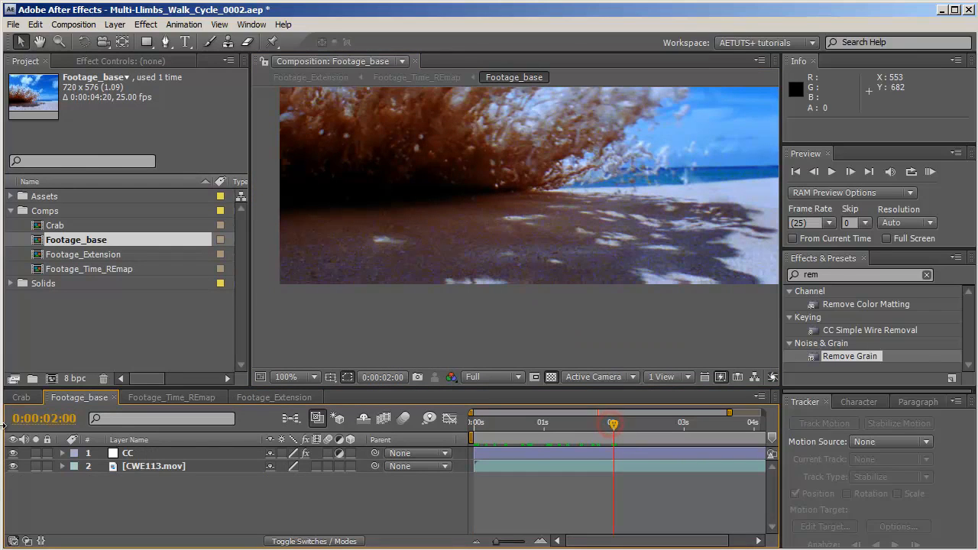
{"action": "left_click", "coordinate": [281, 398]}
{"action": "left_click_drag", "start_coordinate": [544, 424], "coordinate": [656, 431]}
{"action": "left_click", "coordinate": [104, 399]}
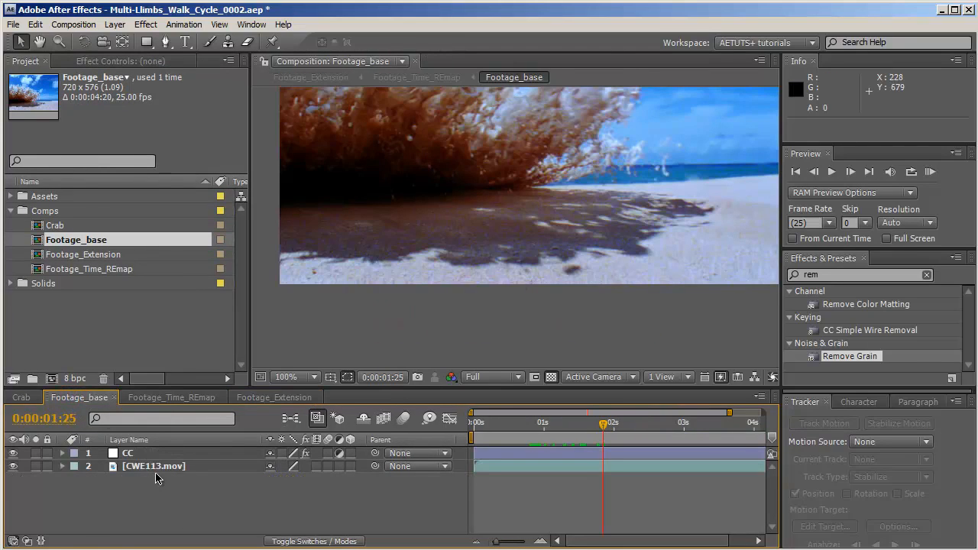
{"action": "left_click", "coordinate": [156, 468]}
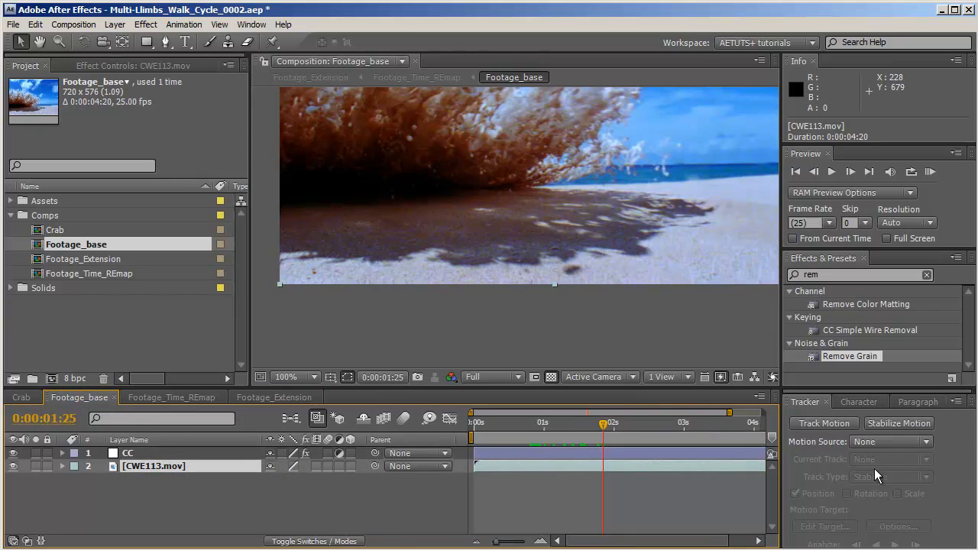
{"action": "left_click", "coordinate": [837, 423]}
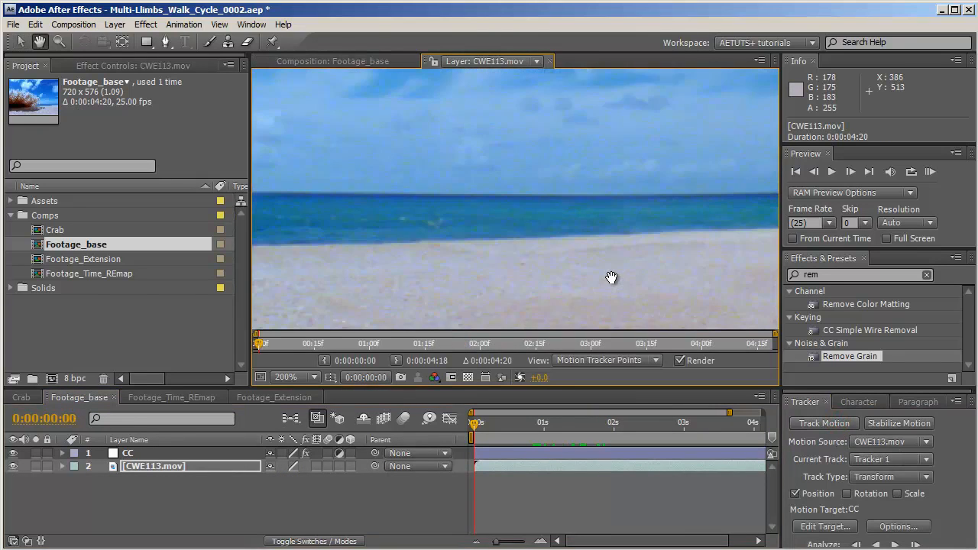
Place Track Point 1 on the small dark speck in the sand and shrink its feature region closely around it.
{"action": "mouse_move", "coordinate": [611, 277]}
{"action": "left_mouse_down"}
{"action": "mouse_move", "coordinate": [585, 226]}
{"action": "mouse_move", "coordinate": [605, 298]}
{"action": "mouse_move", "coordinate": [571, 298]}
{"action": "mouse_move", "coordinate": [624, 274]}
{"action": "left_mouse_up"}
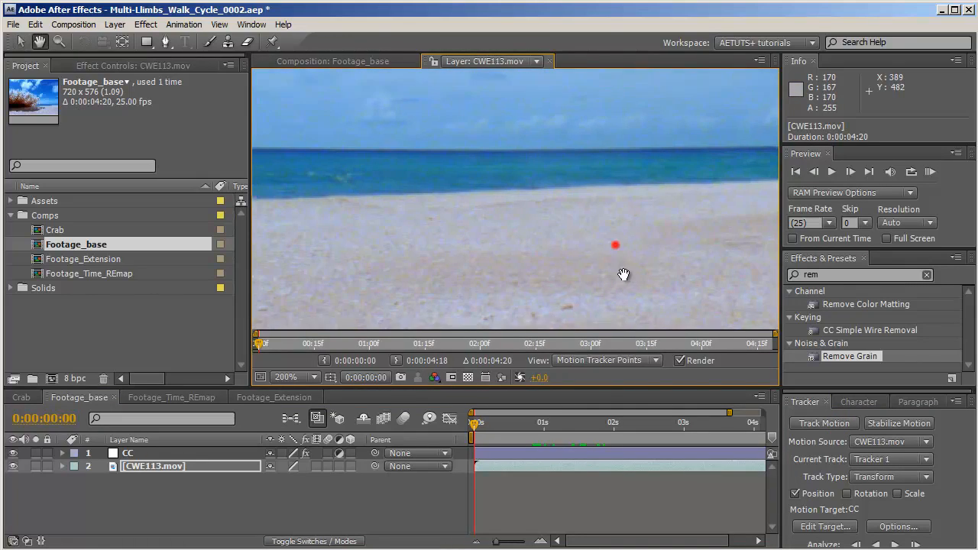
{"action": "key", "text": "comma"}
{"action": "key", "text": "v"}
{"action": "left_click_drag", "start_coordinate": [513, 101], "coordinate": [515, 279]}
{"action": "key", "text": "period"}
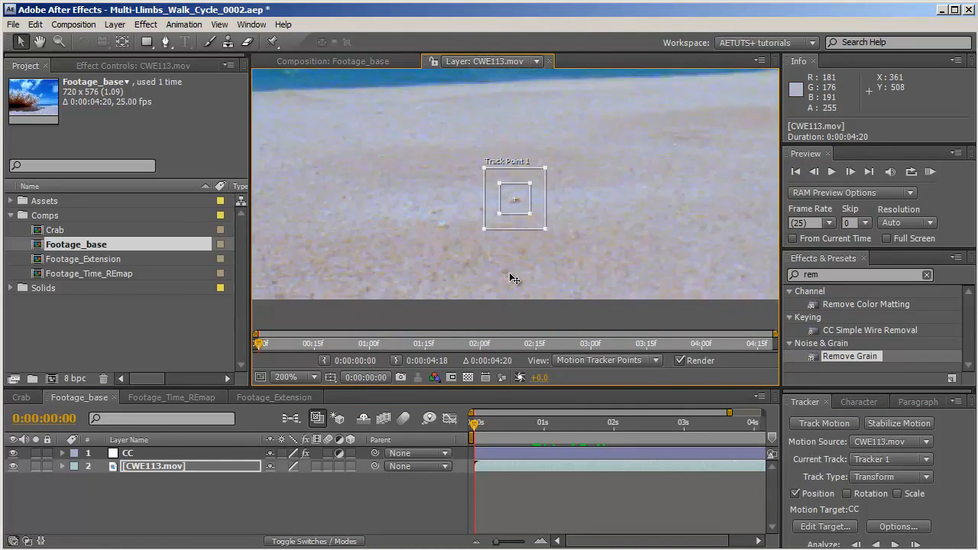
{"action": "scroll", "coordinate": [535, 260], "scroll_direction": "up", "scroll_amount": 2}
{"action": "left_click", "coordinate": [493, 235]}
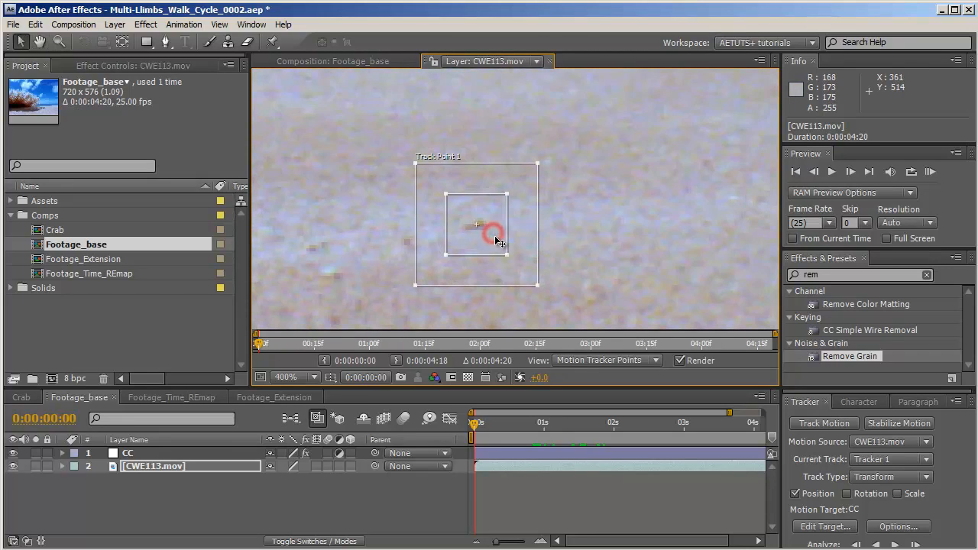
{"action": "left_click_drag", "start_coordinate": [508, 258], "coordinate": [504, 242]}
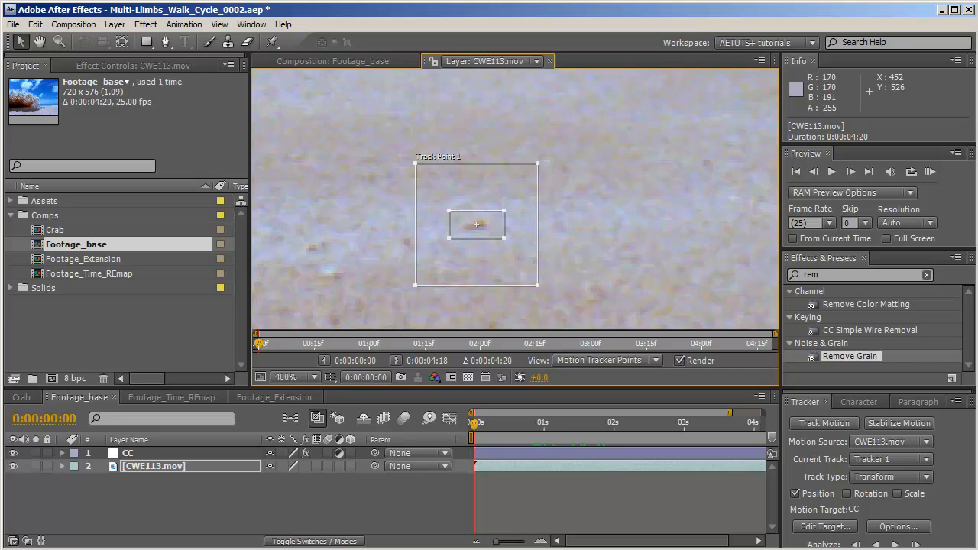
Analyze the track forward, and reposition Track Point 1 onto the dark speck at 0:00:02:00.
{"action": "left_click", "coordinate": [895, 544]}
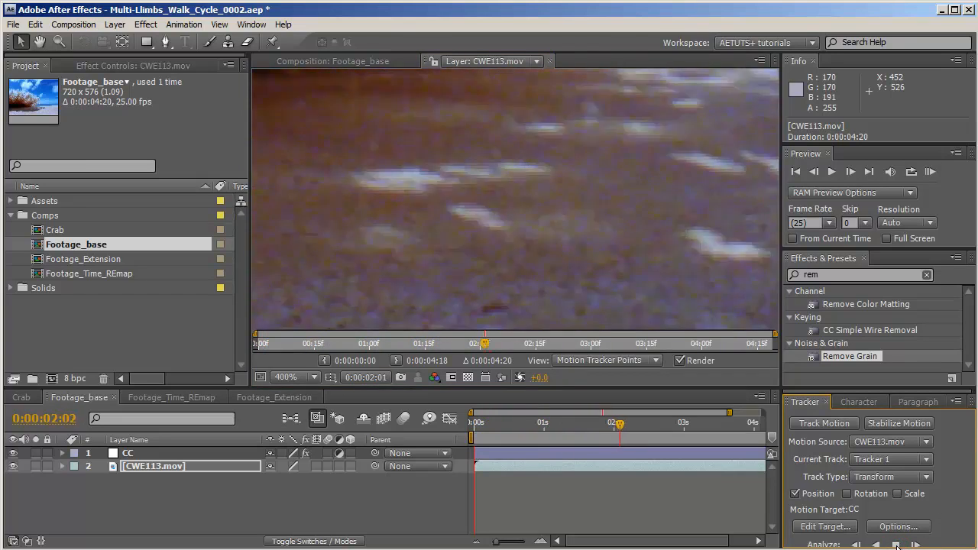
{"action": "left_click", "coordinate": [264, 538]}
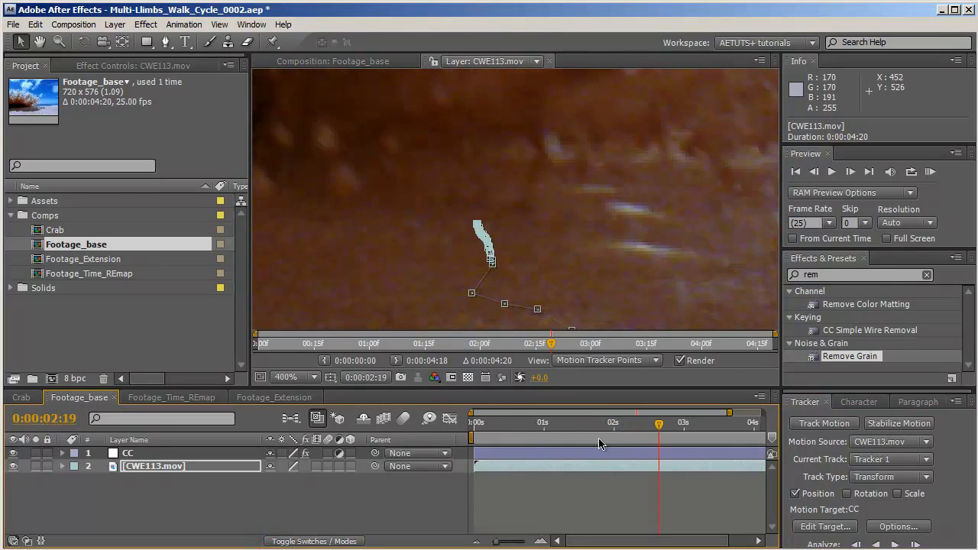
{"action": "left_click", "coordinate": [613, 424]}
{"action": "left_click_drag", "start_coordinate": [637, 258], "coordinate": [593, 114]}
{"action": "key", "text": "v"}
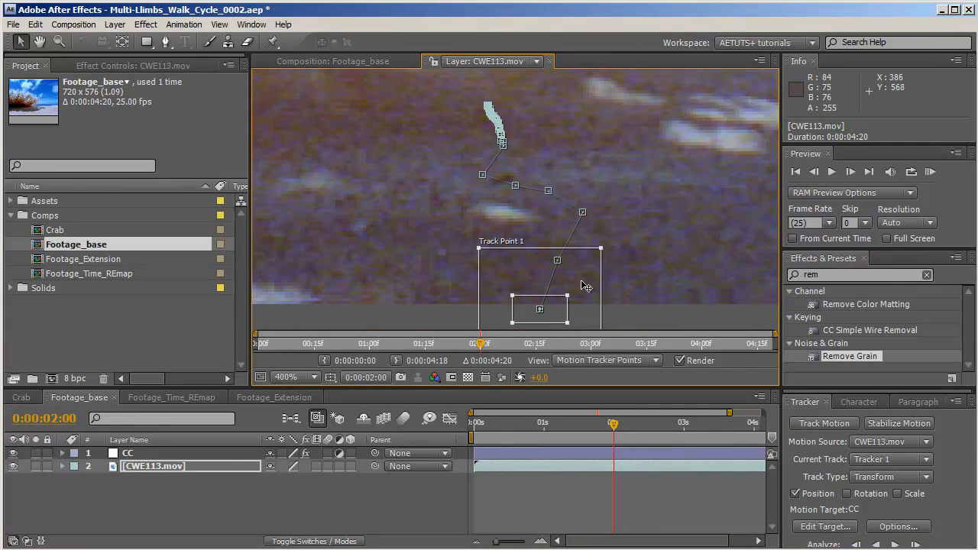
{"action": "left_click_drag", "start_coordinate": [553, 310], "coordinate": [554, 266]}
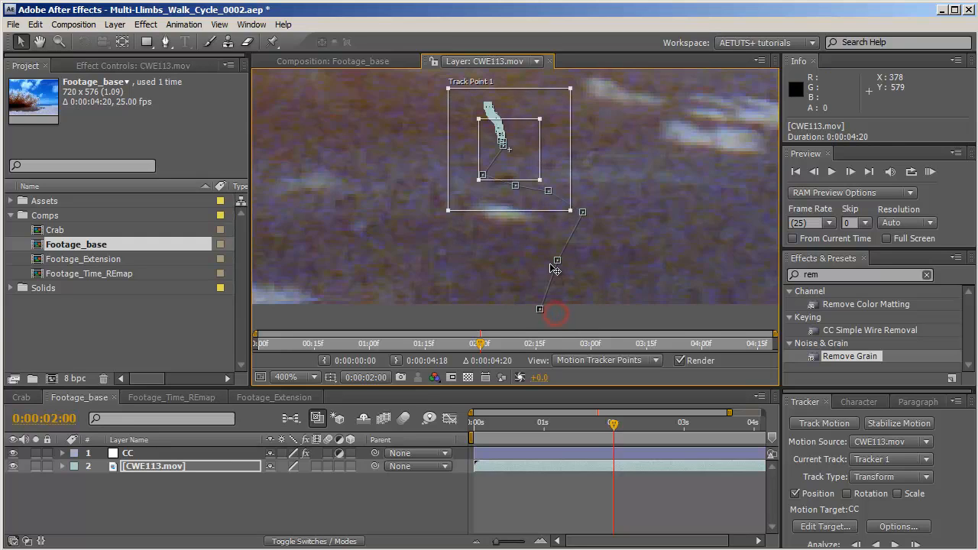
{"action": "key", "text": "ctrl+z"}
{"action": "left_click_drag", "start_coordinate": [533, 313], "coordinate": [505, 179]}
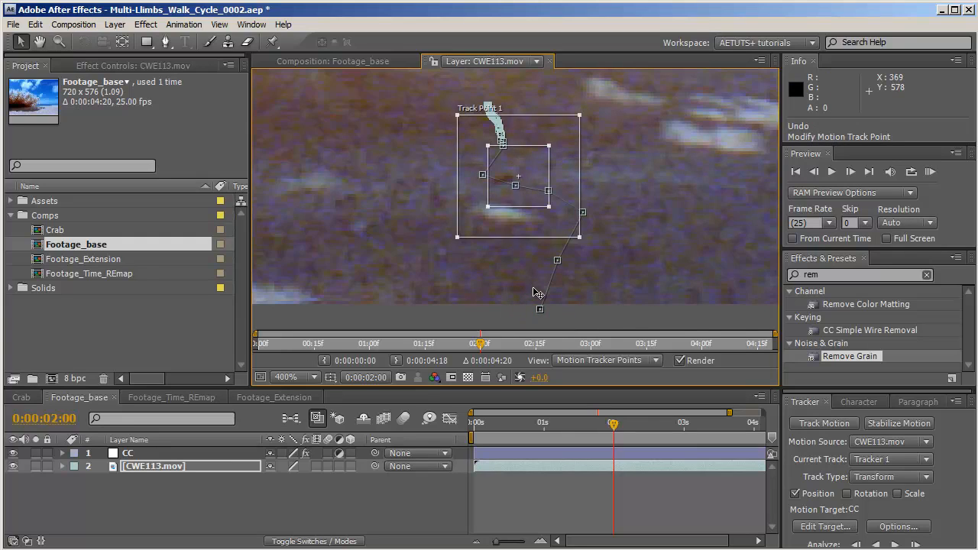
Step back through the drifted frames and reposition Track Point 1 onto the speck at 0:00:01:28 and 0:00:01:27.
{"action": "key", "text": "Page_Up"}
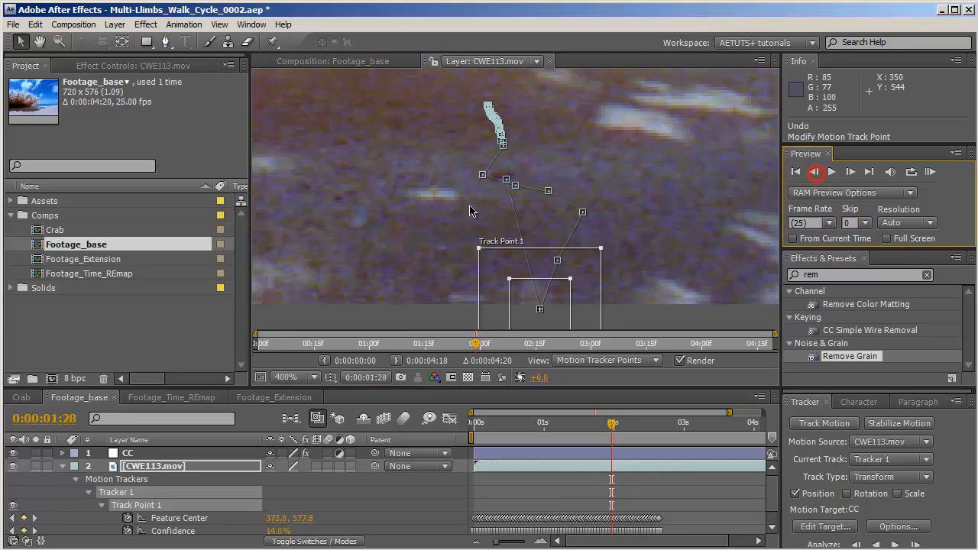
{"action": "mouse_move", "coordinate": [551, 303]}
{"action": "left_mouse_down"}
{"action": "mouse_move", "coordinate": [543, 257]}
{"action": "mouse_move", "coordinate": [548, 291]}
{"action": "left_mouse_up"}
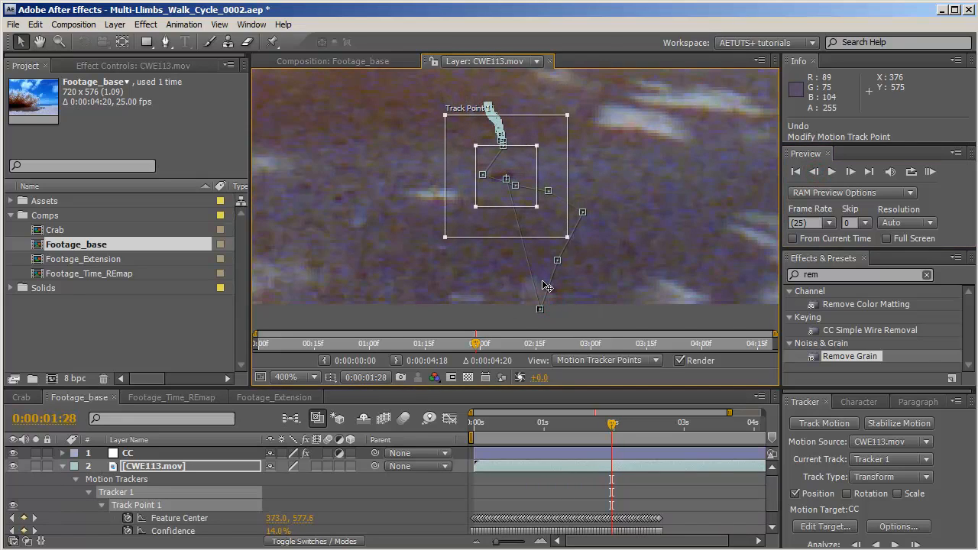
{"action": "left_click", "coordinate": [813, 171]}
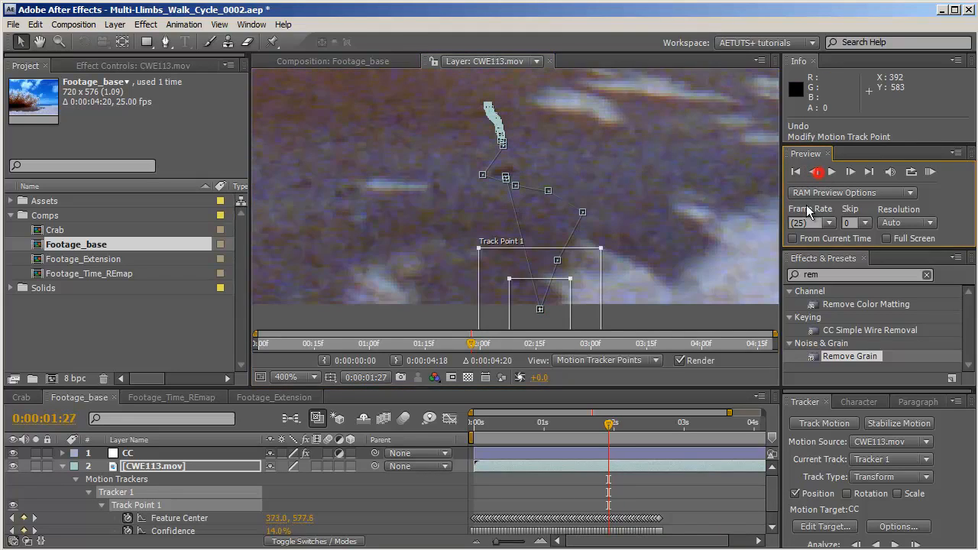
{"action": "left_click_drag", "start_coordinate": [562, 332], "coordinate": [553, 282]}
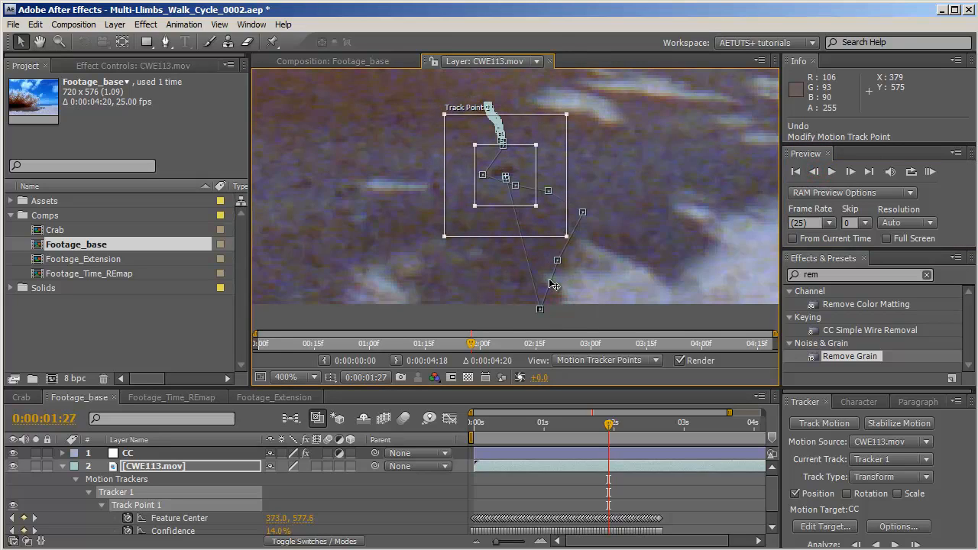
{"action": "mouse_move", "coordinate": [595, 424]}
{"action": "left_mouse_down"}
{"action": "mouse_move", "coordinate": [558, 425]}
{"action": "mouse_move", "coordinate": [595, 417]}
{"action": "left_mouse_up"}
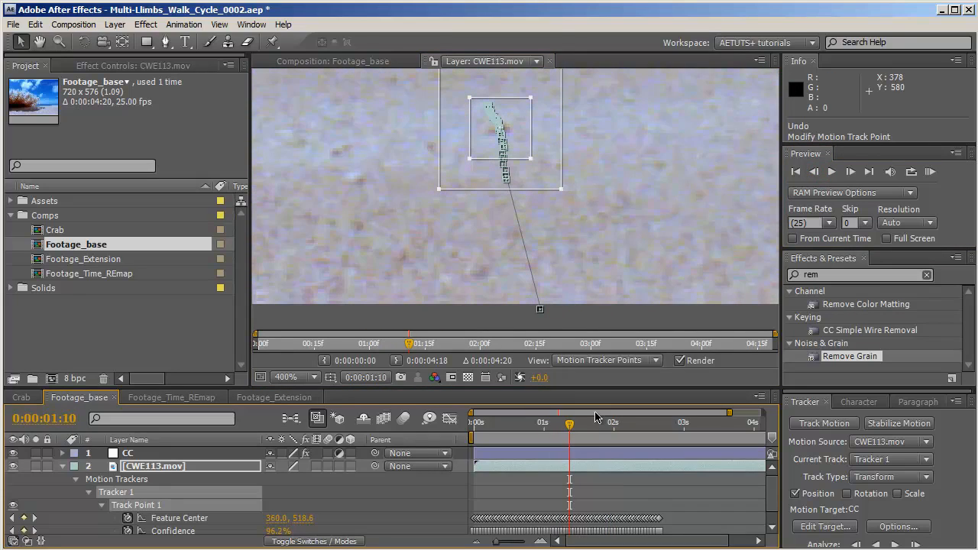
Go to 0:00:02:00 and delete all Track Point 1 keyframes after that time.
{"action": "left_click", "coordinate": [46, 417]}
{"action": "left_click_drag", "start_coordinate": [353, 200], "coordinate": [451, 214]}
{"action": "type", "text": "2:00"}
{"action": "key", "text": "Return"}
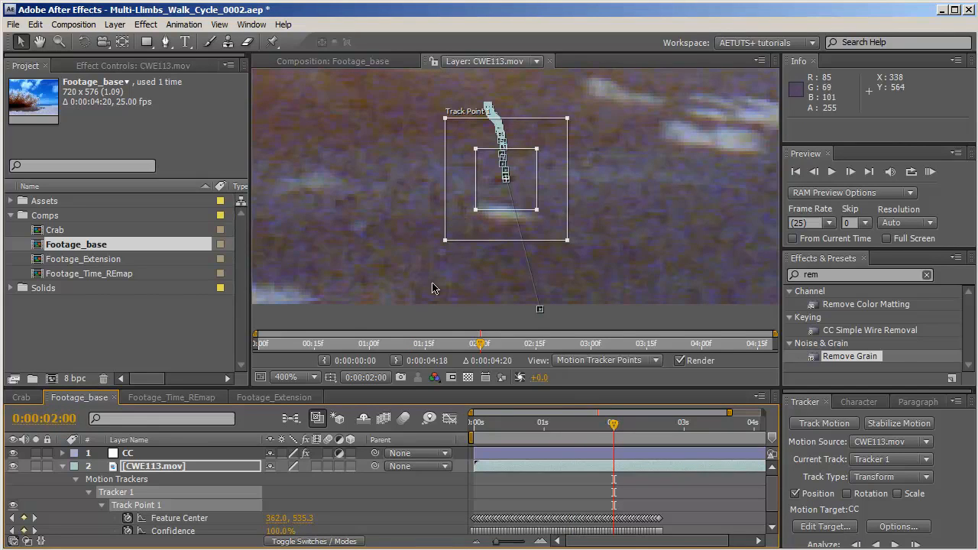
{"action": "key", "text": "equal"}
{"action": "key", "text": "equal"}
{"action": "left_click_drag", "start_coordinate": [624, 504], "coordinate": [764, 537]}
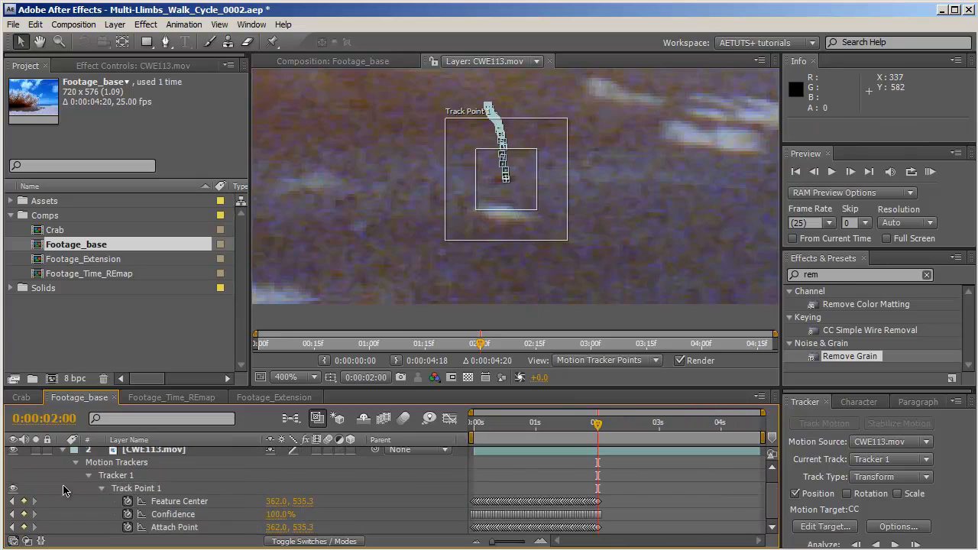
Add a null object to Footage_base and name it Track_Data.
{"action": "right_click", "coordinate": [57, 433]}
{"action": "mouse_move", "coordinate": [103, 442]}
{"action": "left_click", "coordinate": [298, 515]}
{"action": "key", "text": "Return"}
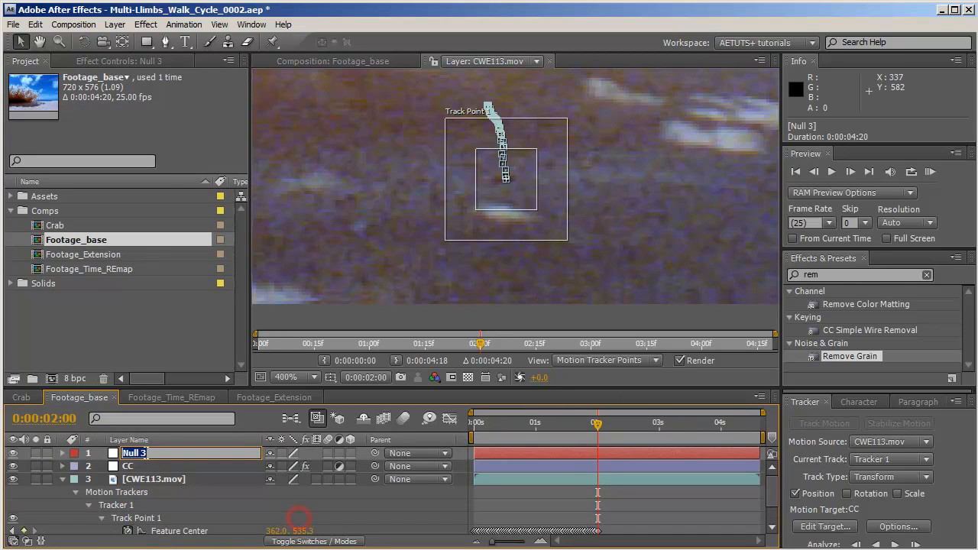
{"action": "type", "text": "Track_Data"}
Set the motion target of the CWE113.mov track to the Track_Data layer.
{"action": "left_click", "coordinate": [153, 479]}
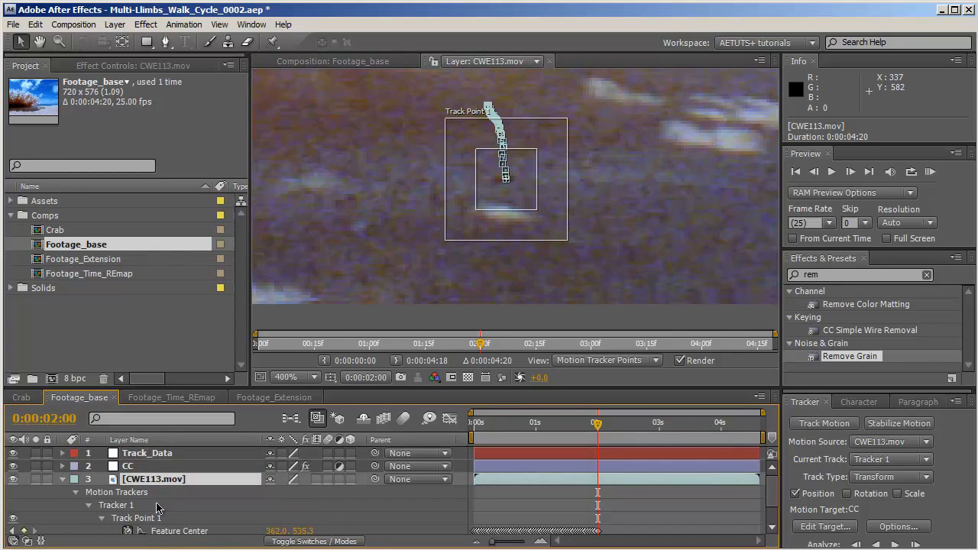
{"action": "left_click", "coordinate": [837, 527]}
{"action": "left_click", "coordinate": [403, 192]}
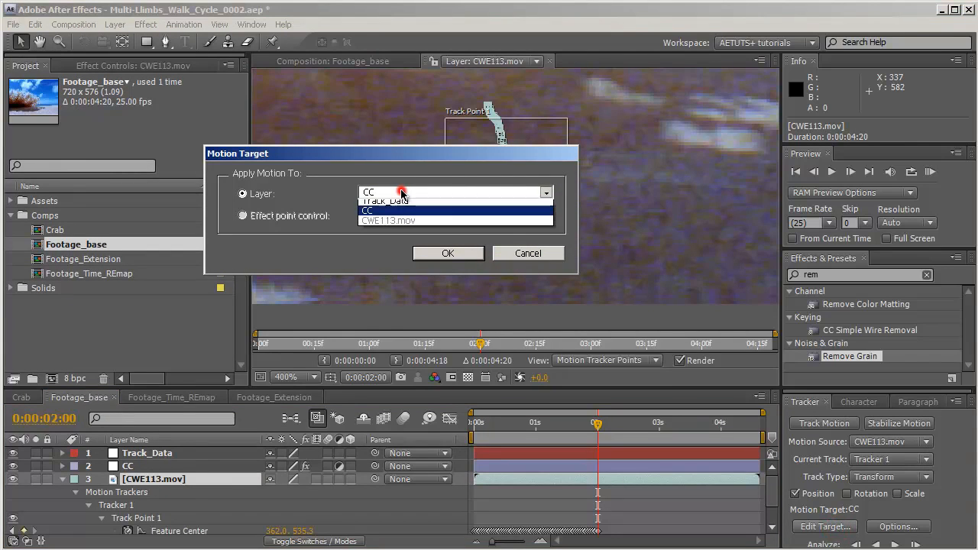
{"action": "left_click", "coordinate": [407, 211]}
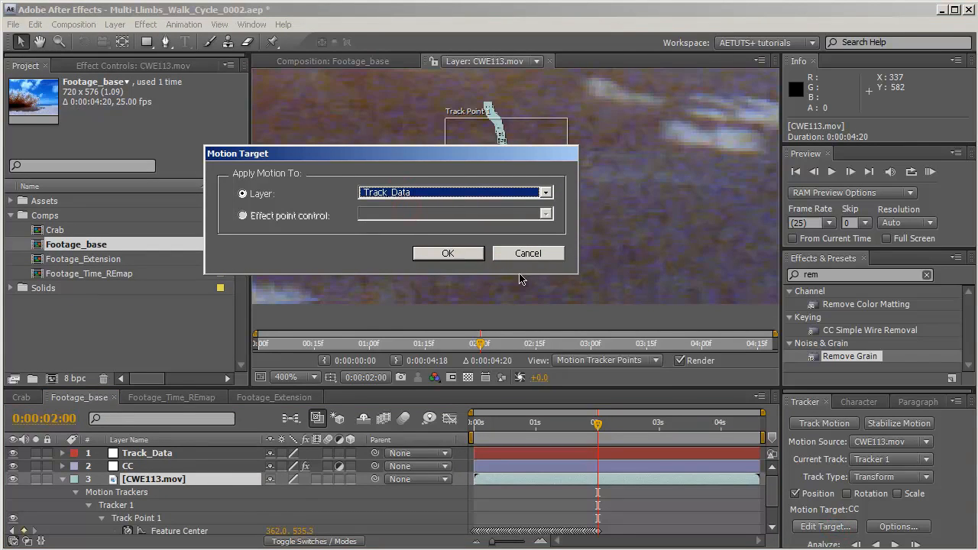
{"action": "left_click", "coordinate": [457, 255]}
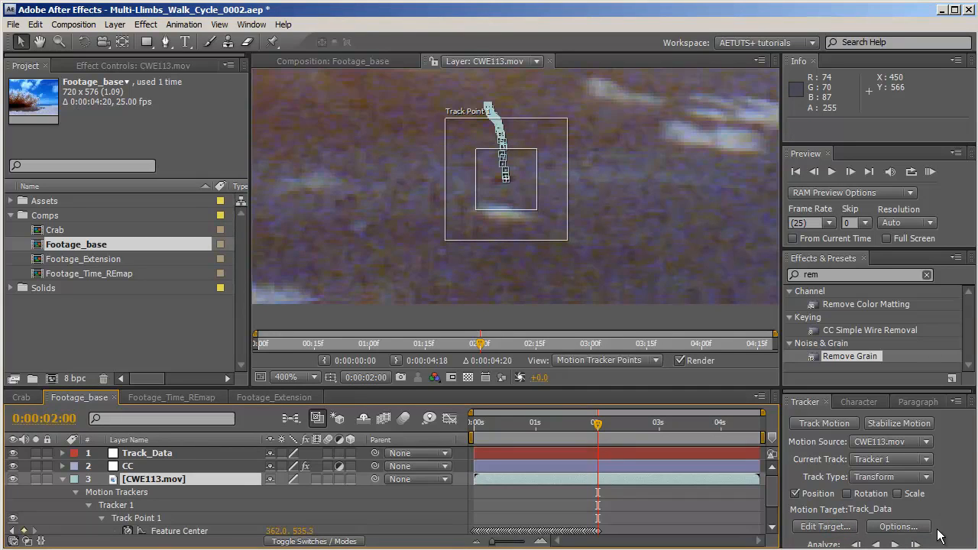
Group the Tracker with Effects & Presets, enlarge it, and apply the track to Track_Data in X and Y.
{"action": "left_click_drag", "start_coordinate": [804, 401], "coordinate": [894, 263]}
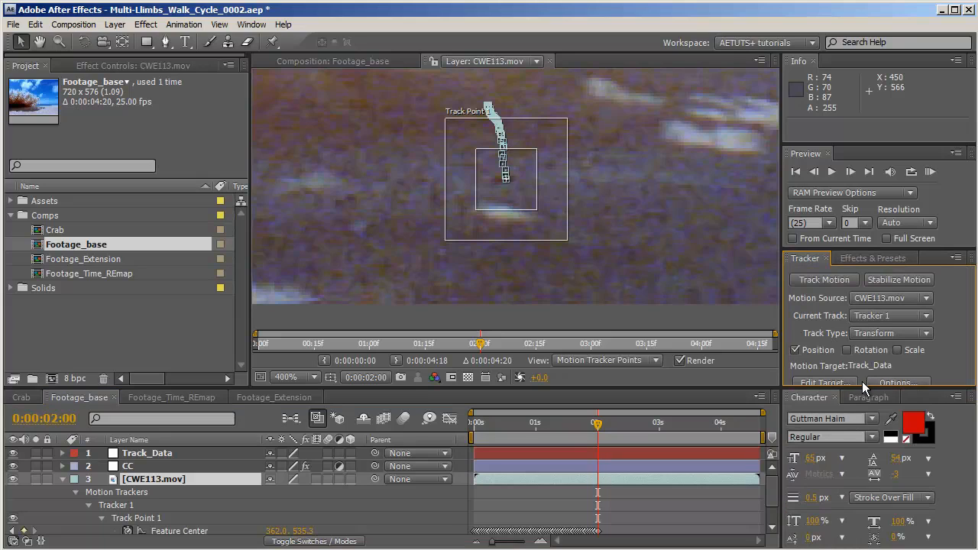
{"action": "left_click_drag", "start_coordinate": [862, 385], "coordinate": [863, 450]}
{"action": "left_click", "coordinate": [911, 433]}
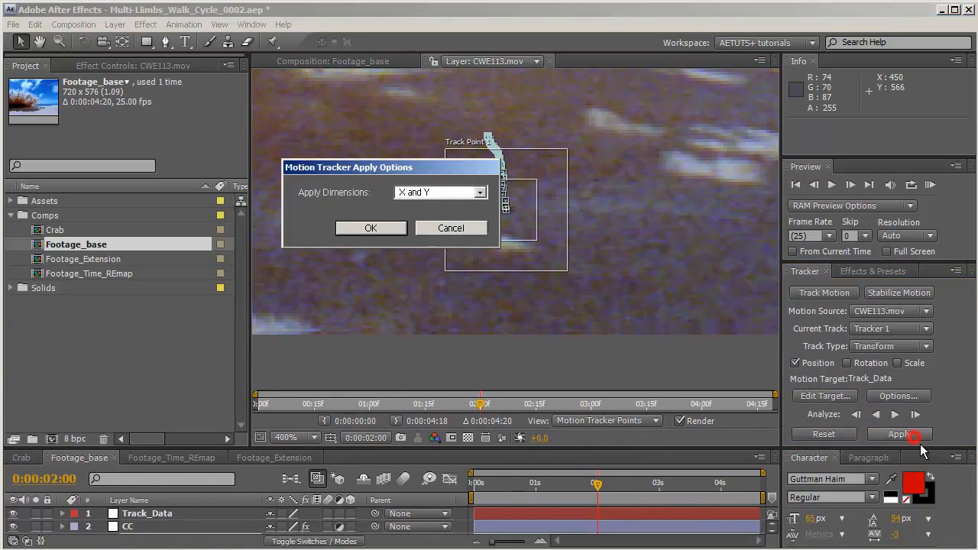
{"action": "left_click", "coordinate": [376, 231]}
{"action": "mouse_move", "coordinate": [489, 483]}
{"action": "left_mouse_down"}
{"action": "mouse_move", "coordinate": [475, 482]}
{"action": "mouse_move", "coordinate": [589, 486]}
{"action": "mouse_move", "coordinate": [475, 487]}
{"action": "left_mouse_up"}
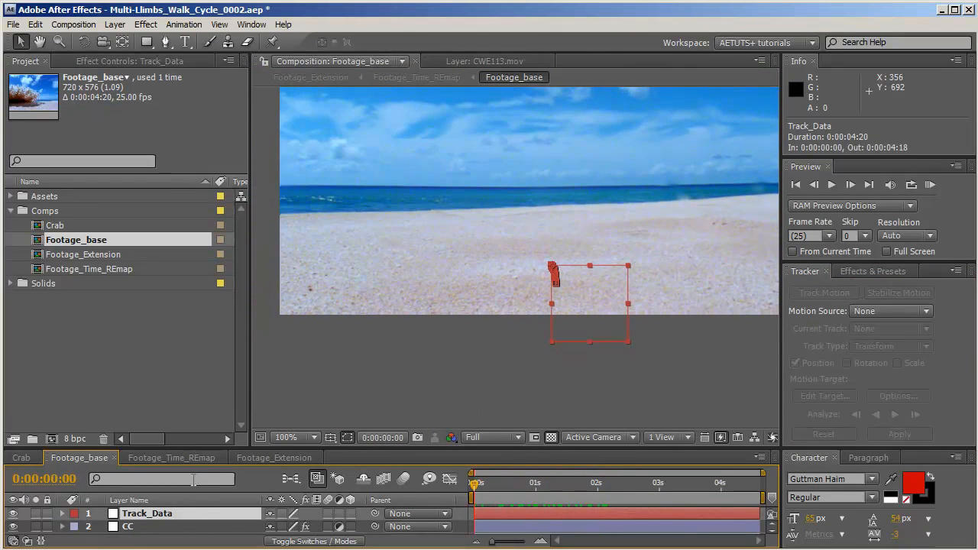
Cut the Track_Data null from Footage_base and paste it into the Footage_Extension composition.
{"action": "left_click", "coordinate": [167, 458]}
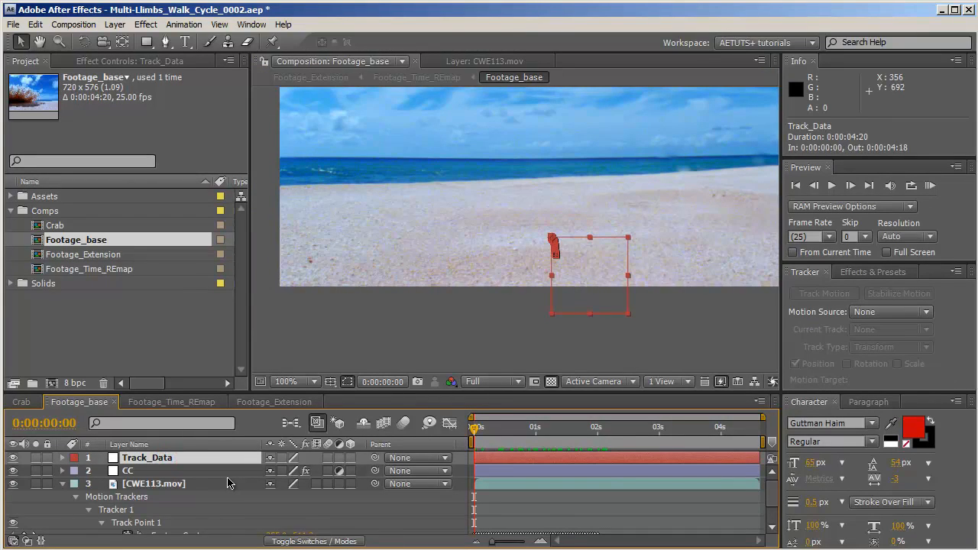
{"action": "key", "text": "ctrl+x"}
{"action": "left_click", "coordinate": [273, 402]}
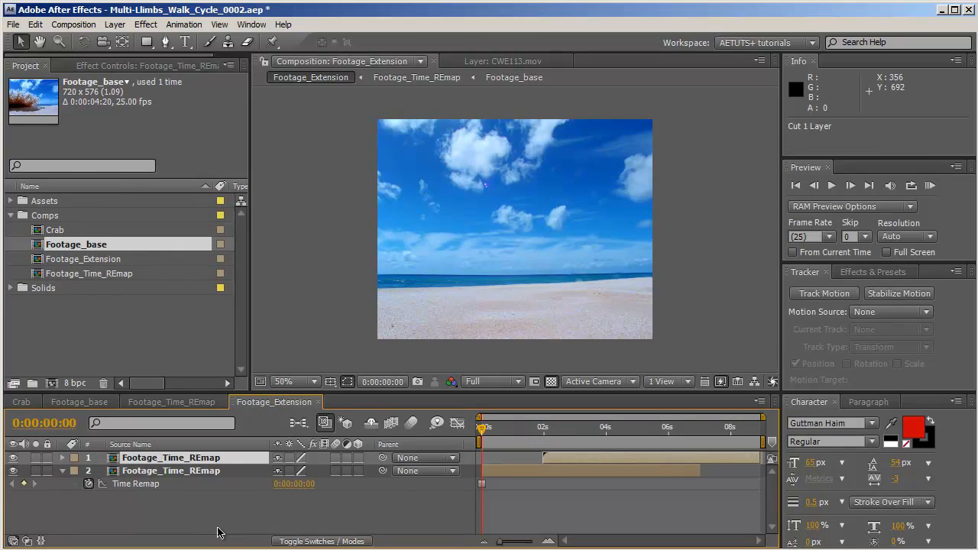
{"action": "key", "text": "ctrl+v"}
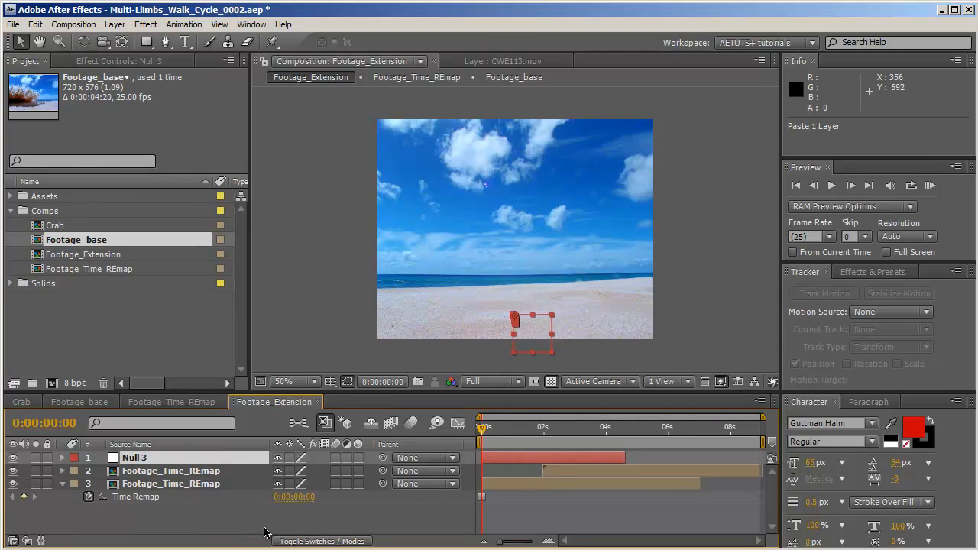
Trim the lower Footage_Time_REmap layer to end at 0:00:01:28 and shift the pasted null to start there.
{"action": "left_click", "coordinate": [178, 471]}
{"action": "key", "text": "i"}
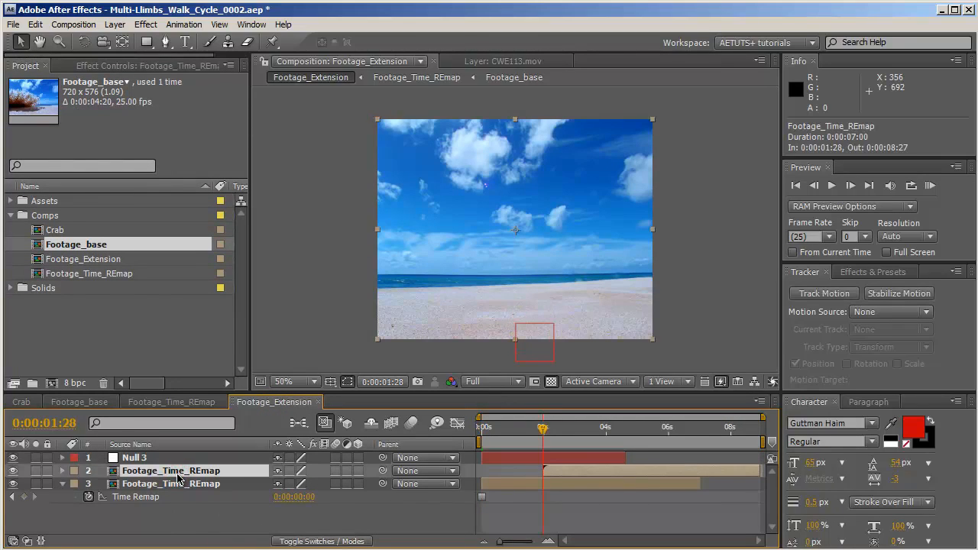
{"action": "left_click", "coordinate": [510, 484]}
{"action": "key", "text": "alt+bracketright"}
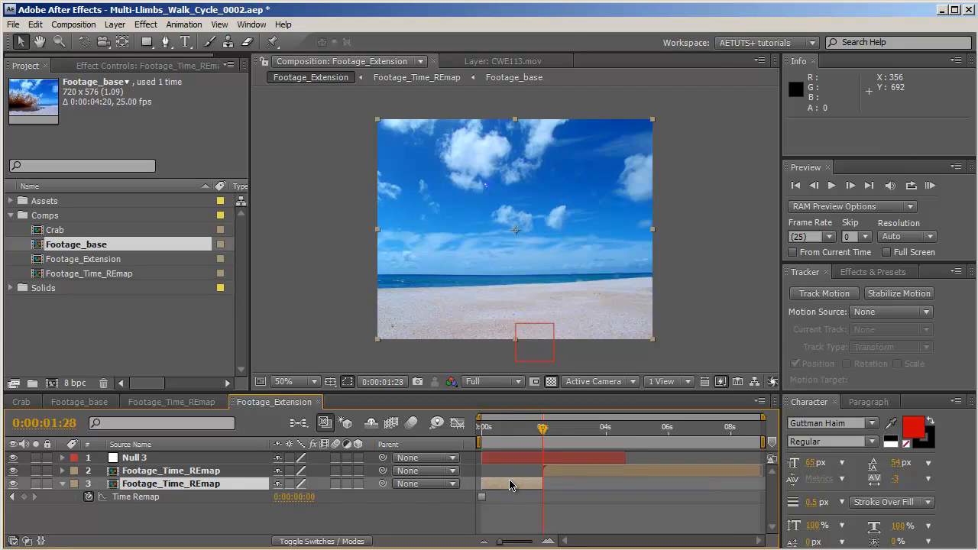
{"action": "left_click", "coordinate": [512, 458]}
{"action": "key", "text": "bracketleft"}
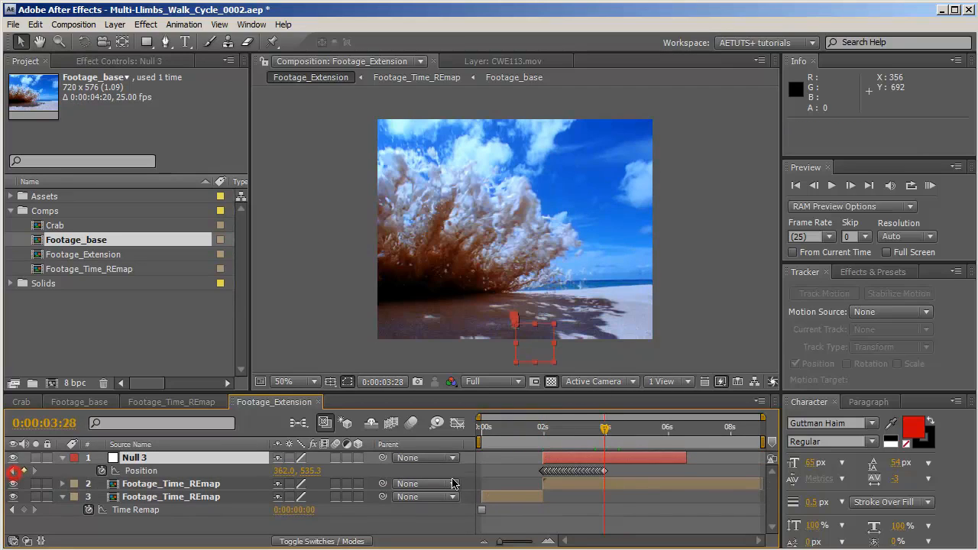
Trim the end of the Null 3 layer to 0:00:03:28.
{"action": "key", "text": "alt+bracketright"}
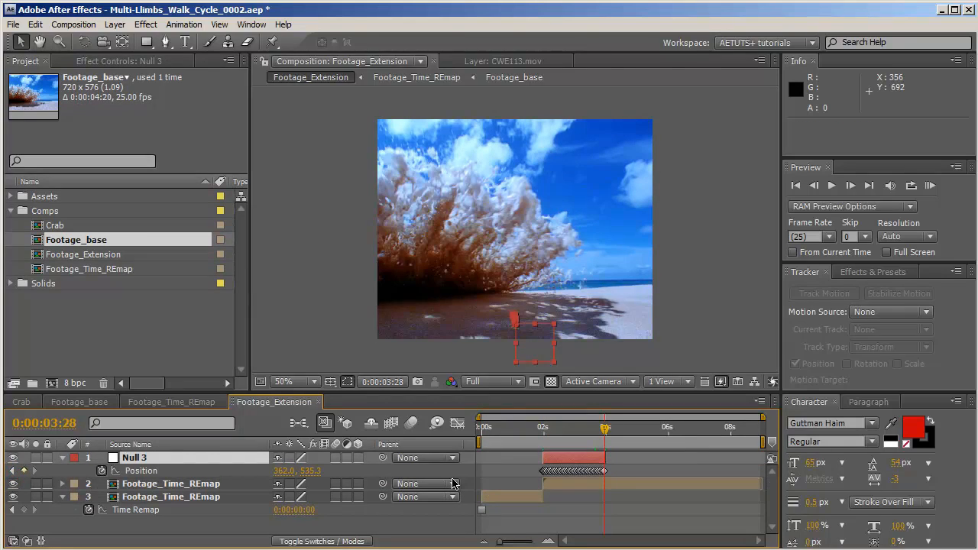
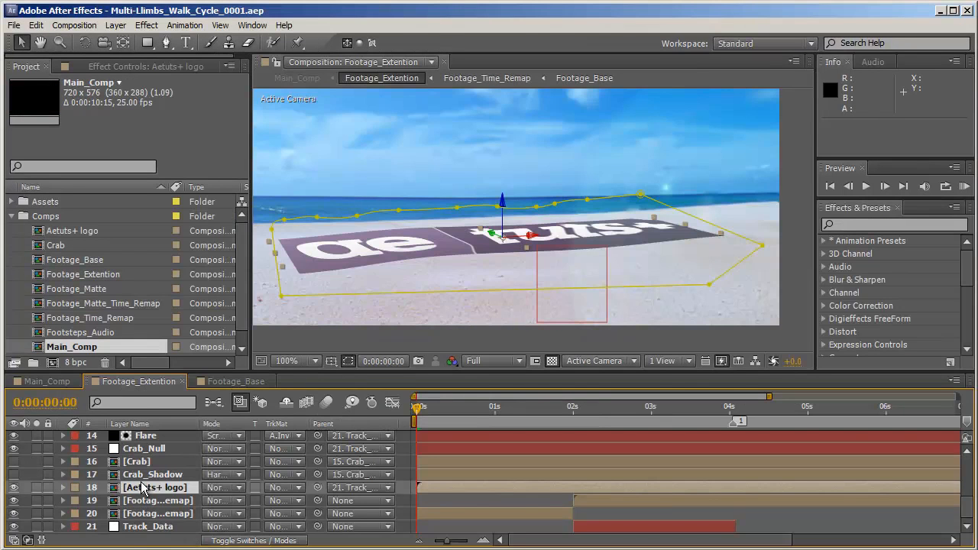
In the finished project's Footage_Extention composition, select the Aetuts+ logo layer and show its effect controls.
{"action": "left_click", "coordinate": [149, 475]}
{"action": "left_click", "coordinate": [147, 487]}
{"action": "key", "text": "F3"}
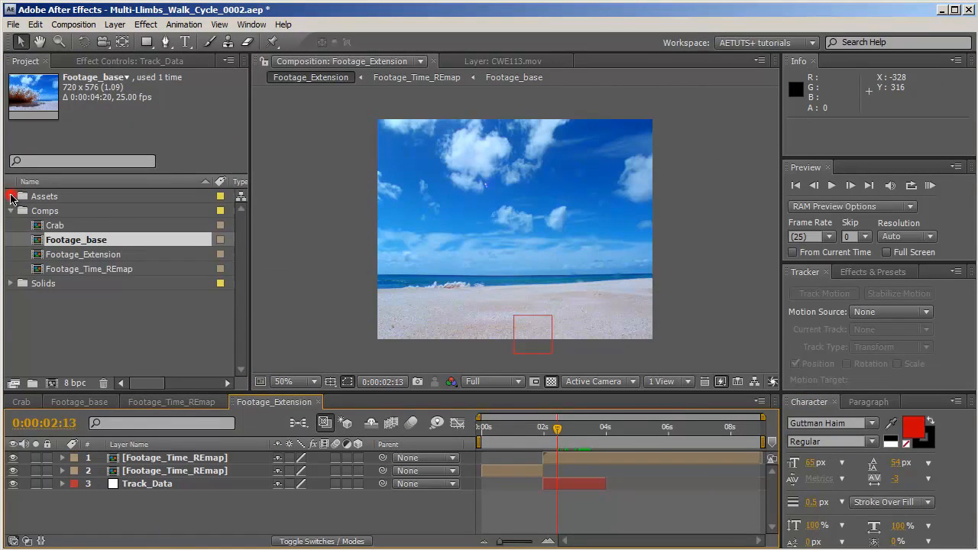
Expand the Assets folder in the working project and add Logo.png as the uppermost layer of Footage_Extension.
{"action": "left_click", "coordinate": [12, 197]}
{"action": "left_click_drag", "start_coordinate": [79, 269], "coordinate": [201, 456]}
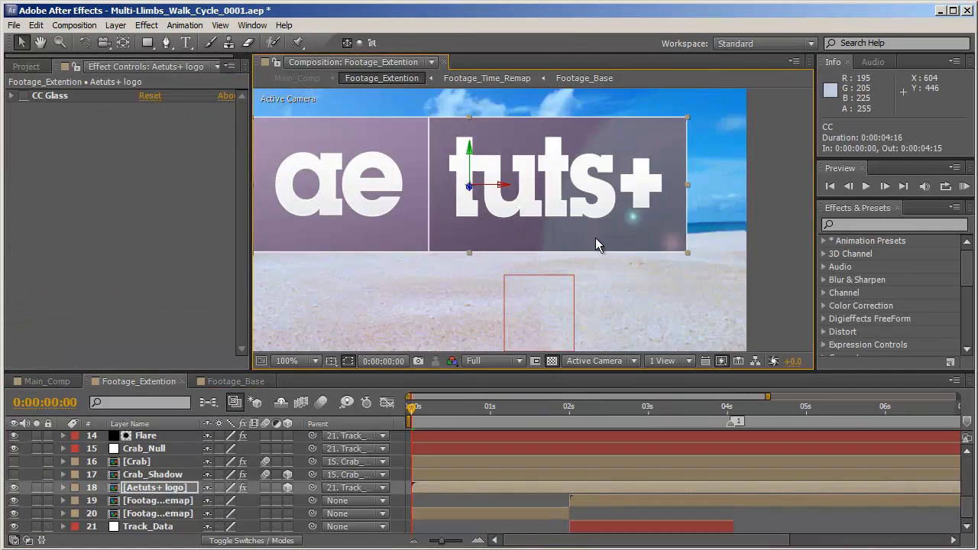
Reveal the Aetuts+ logo layer's rotation properties and set its X Rotation to -90°.
{"action": "left_click_drag", "start_coordinate": [595, 238], "coordinate": [569, 271]}
{"action": "key", "text": "v"}
{"action": "key", "text": "r"}
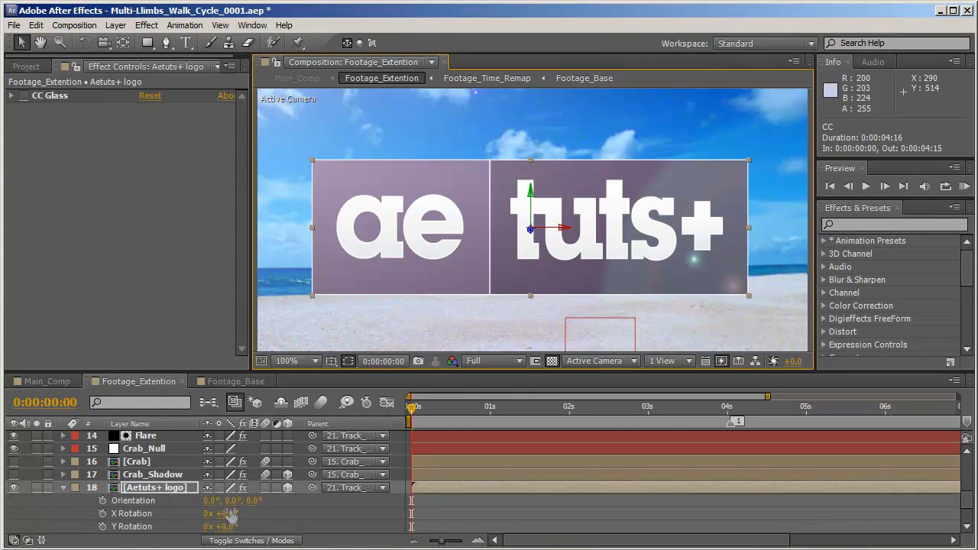
{"action": "left_click_drag", "start_coordinate": [223, 513], "coordinate": [220, 516]}
{"action": "left_click", "coordinate": [221, 513]}
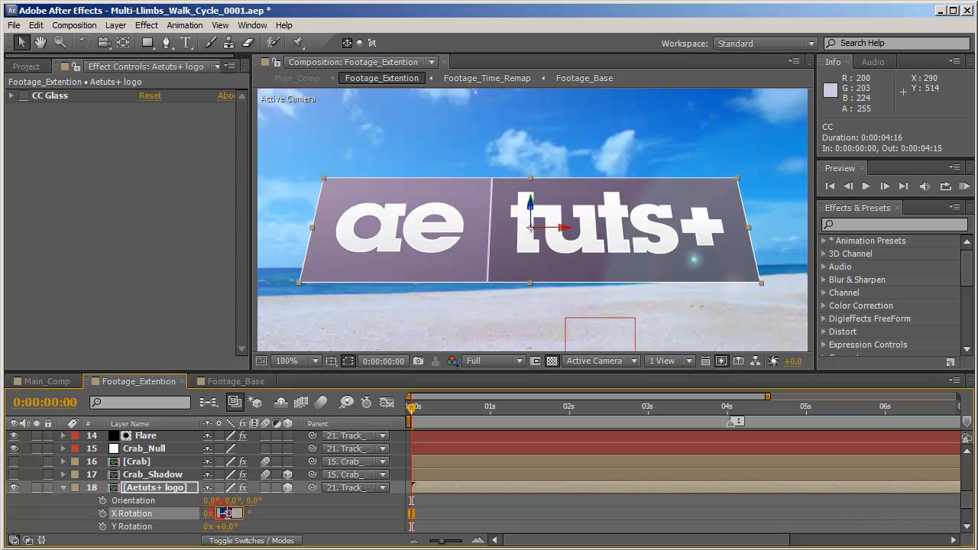
{"action": "type", "text": "-90"}
{"action": "key", "text": "Return"}
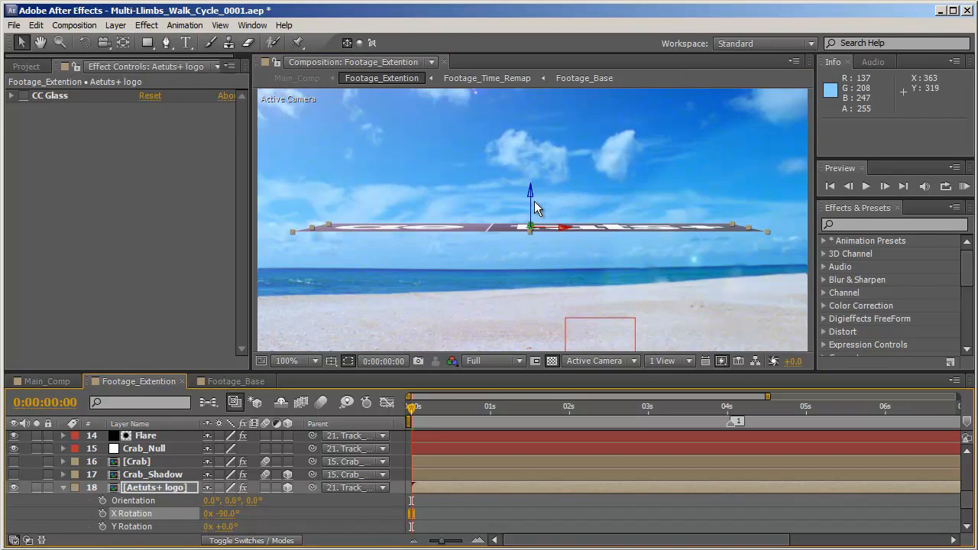
Lower the Aetuts+ logo about 113 px onto the sand and set its Z Rotation to -21°.
{"action": "left_click_drag", "start_coordinate": [534, 210], "coordinate": [537, 294]}
{"action": "scroll", "coordinate": [237, 527], "scroll_direction": "down", "scroll_amount": 1}
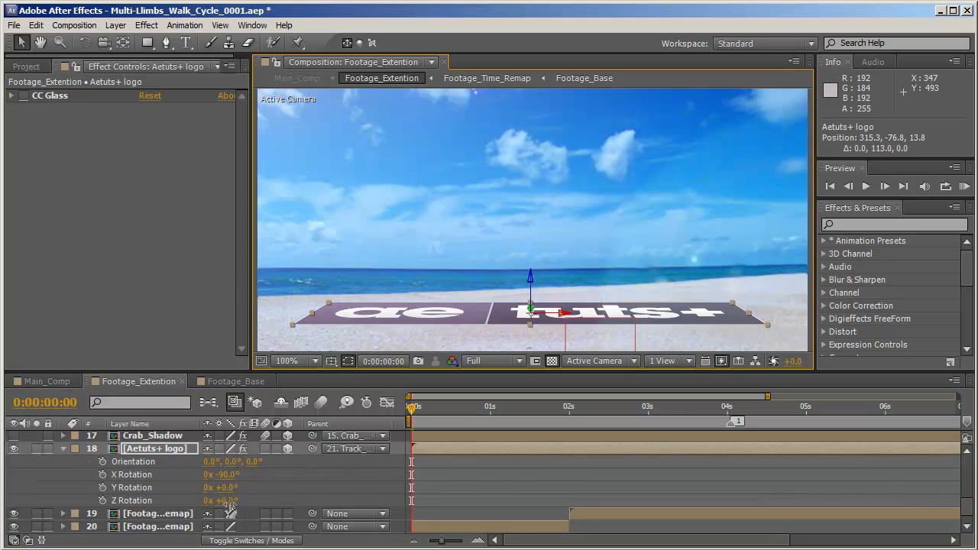
{"action": "left_click_drag", "start_coordinate": [229, 505], "coordinate": [214, 507]}
{"action": "left_click_drag", "start_coordinate": [219, 507], "coordinate": [218, 507]}
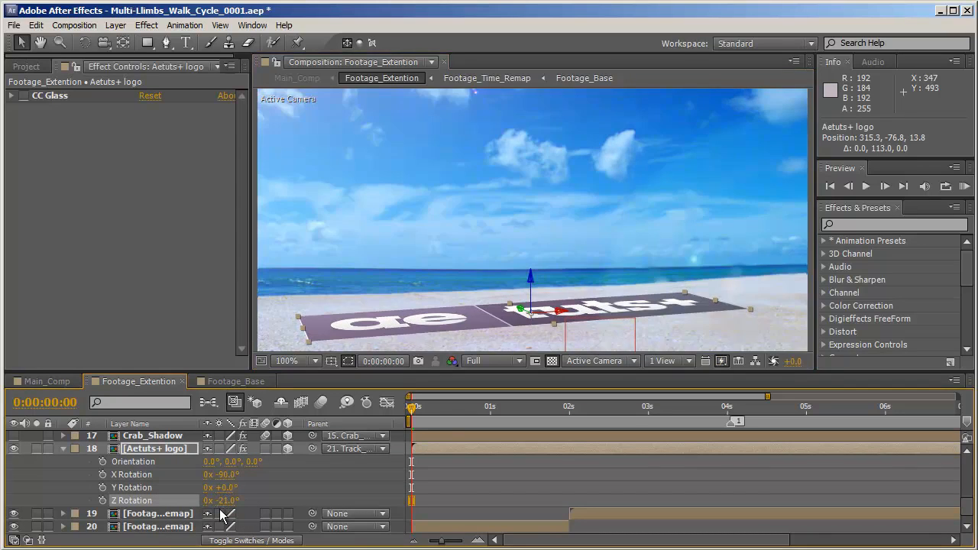
Find DE_FreeFormAE under Digieffects FreeForm and apply it to the Aetuts+ logo layer.
{"action": "scroll", "coordinate": [604, 246], "scroll_direction": "down", "scroll_amount": 2}
{"action": "key", "text": "h"}
{"action": "scroll", "coordinate": [603, 246], "scroll_direction": "up", "scroll_amount": 2}
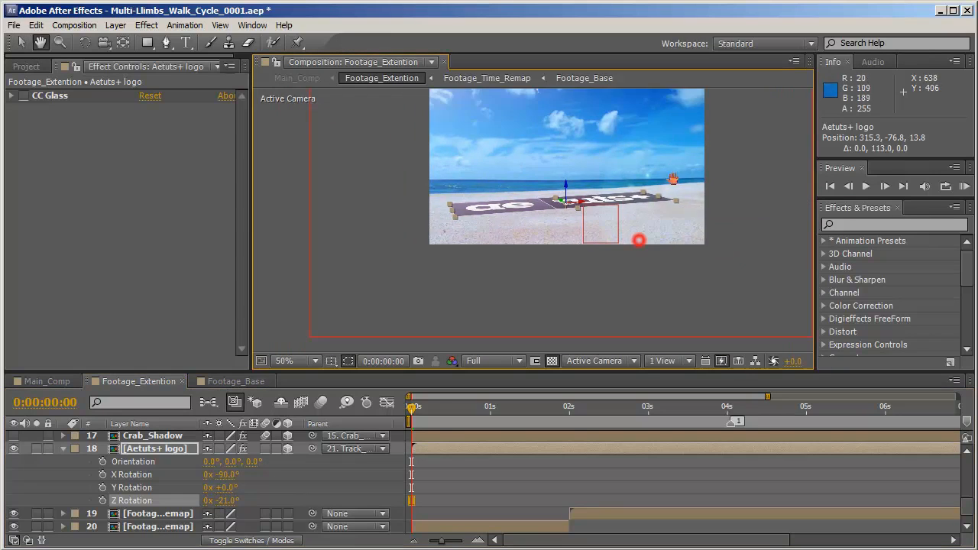
{"action": "left_click_drag", "start_coordinate": [639, 238], "coordinate": [603, 249]}
{"action": "key", "text": "v"}
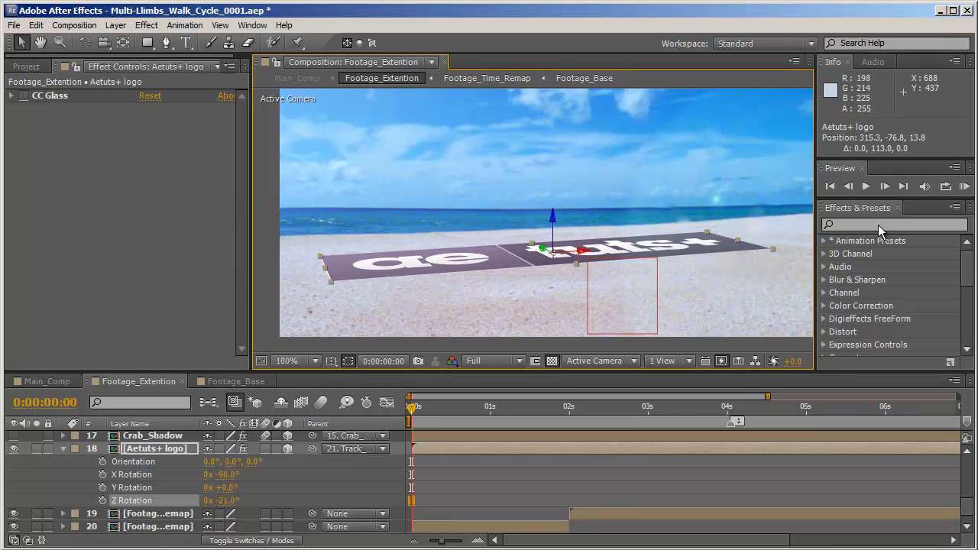
{"action": "left_click", "coordinate": [914, 224]}
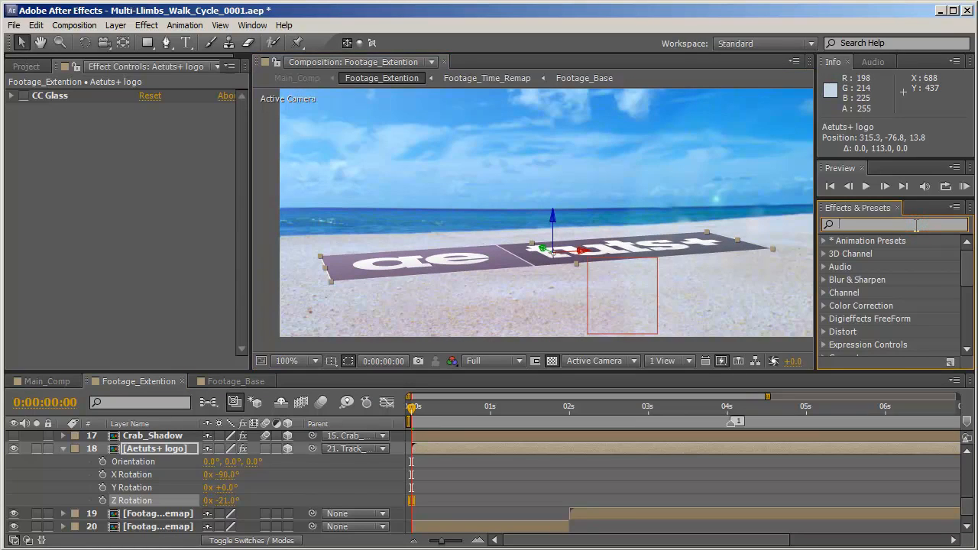
{"action": "type", "text": "d"}
{"action": "key", "text": "Escape"}
{"action": "left_click", "coordinate": [824, 320]}
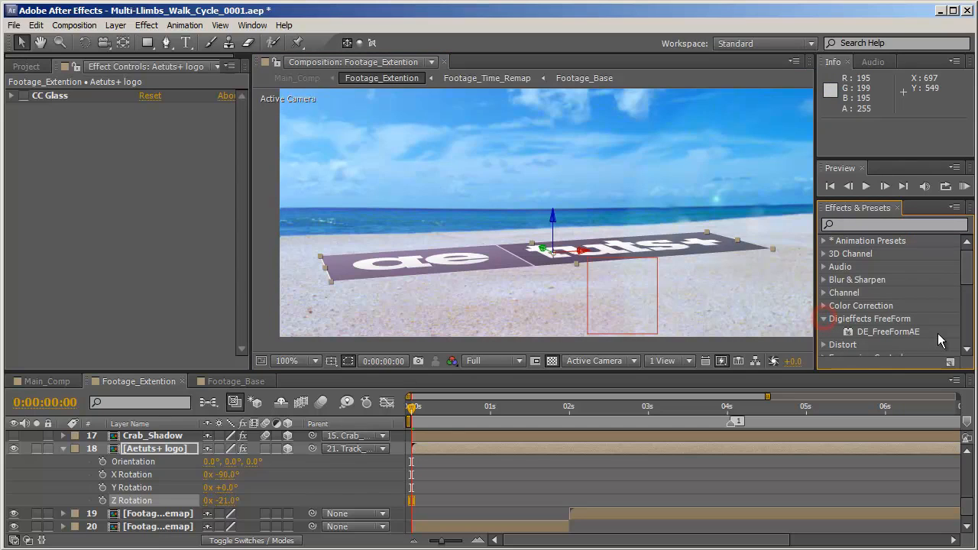
{"action": "double_click", "coordinate": [886, 332]}
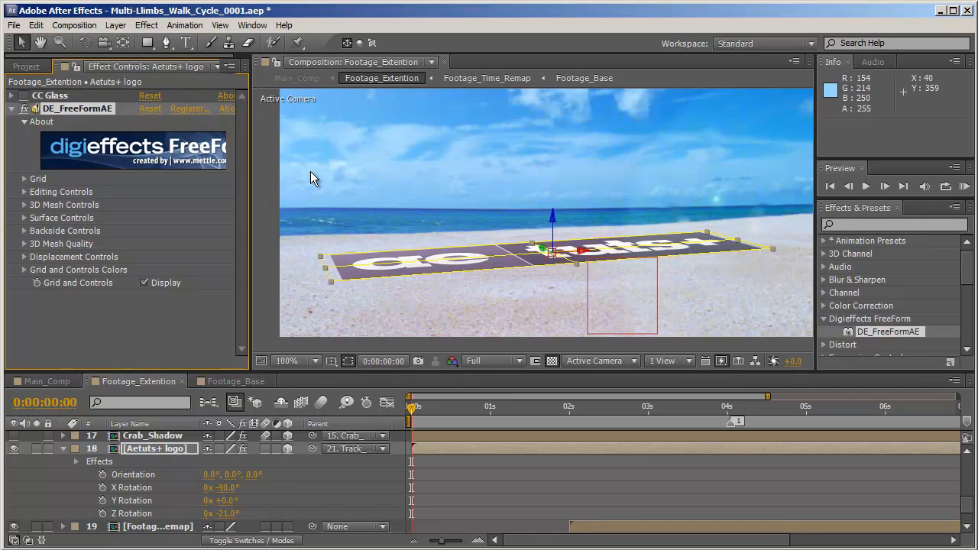
Set the DE_FreeFormAE grid to 3 rows and 3 columns.
{"action": "left_click", "coordinate": [25, 178]}
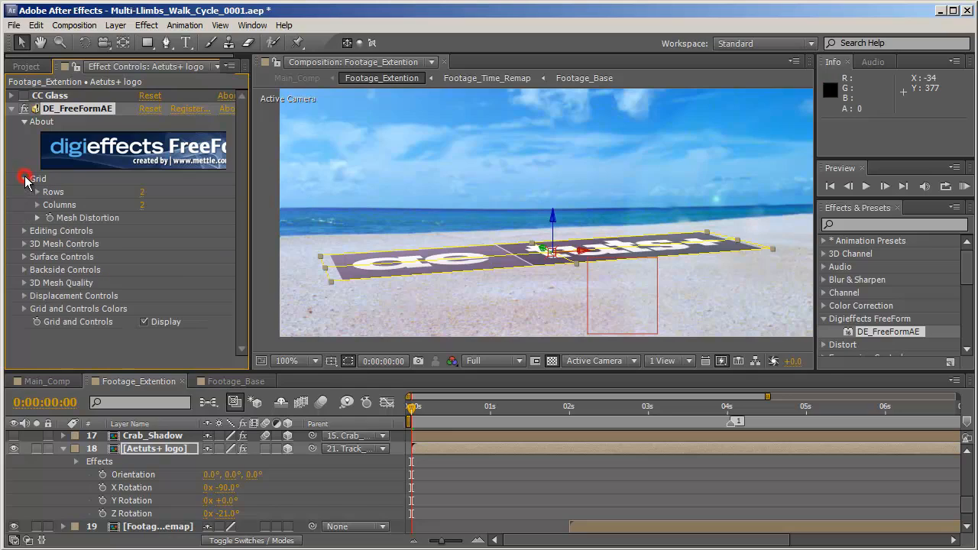
{"action": "left_click", "coordinate": [142, 191]}
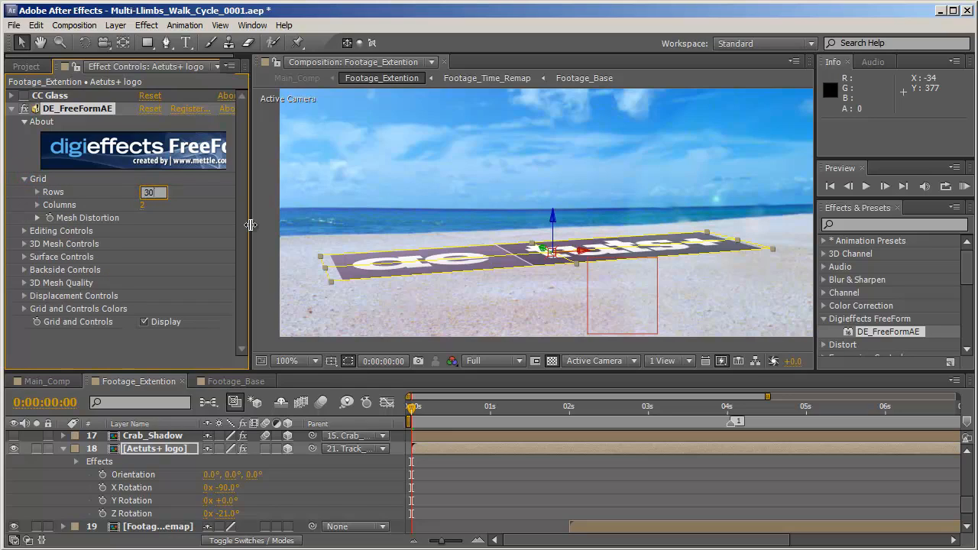
{"action": "key", "text": "Return"}
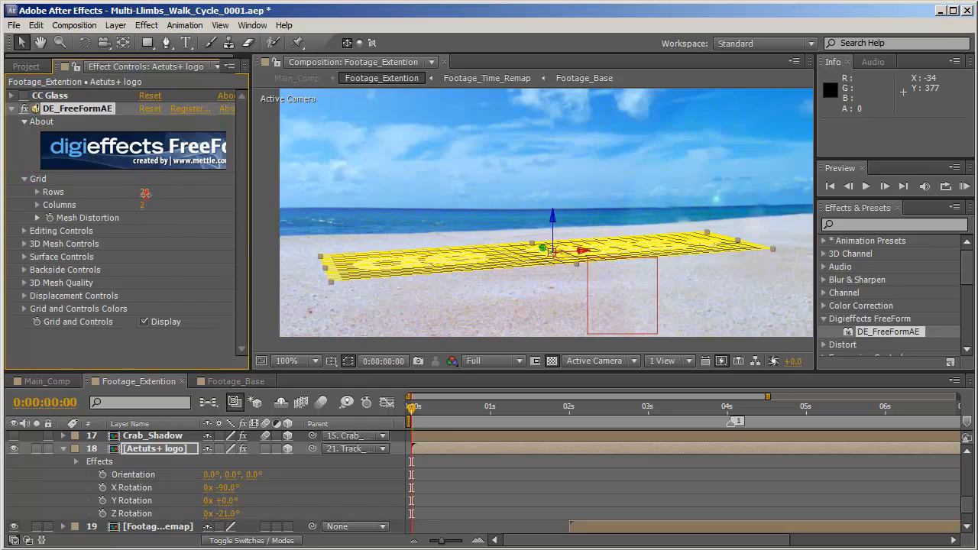
{"action": "type", "text": "5"}
{"action": "key", "text": "Return"}
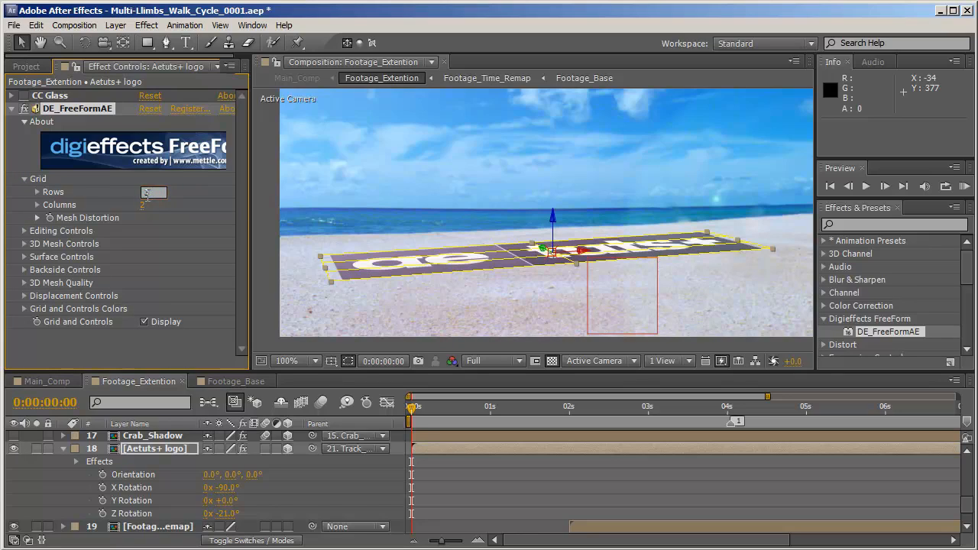
{"action": "left_click", "coordinate": [142, 206]}
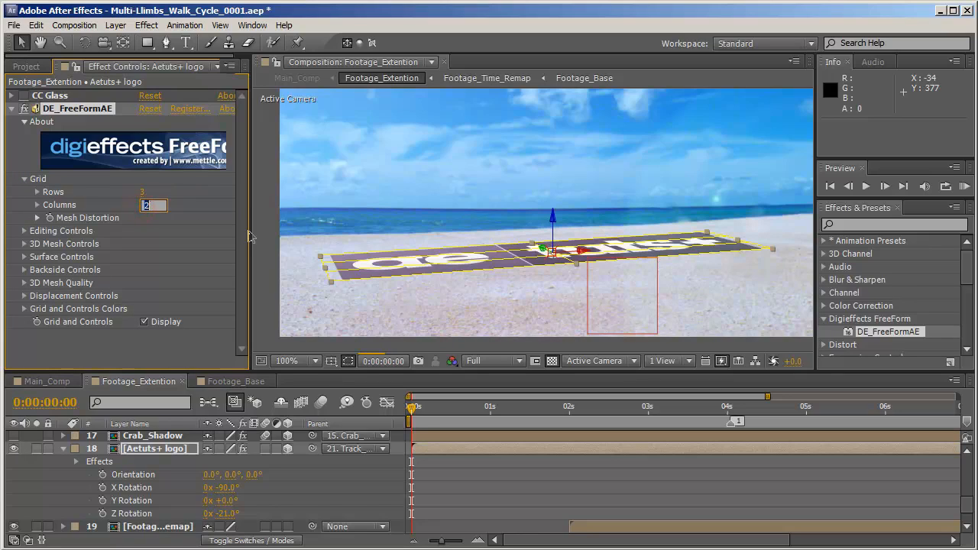
{"action": "key", "text": "Return"}
Pull the two corner mesh points at the "ae" end of the logo outward and adjust an edge point between them.
{"action": "left_click", "coordinate": [324, 264]}
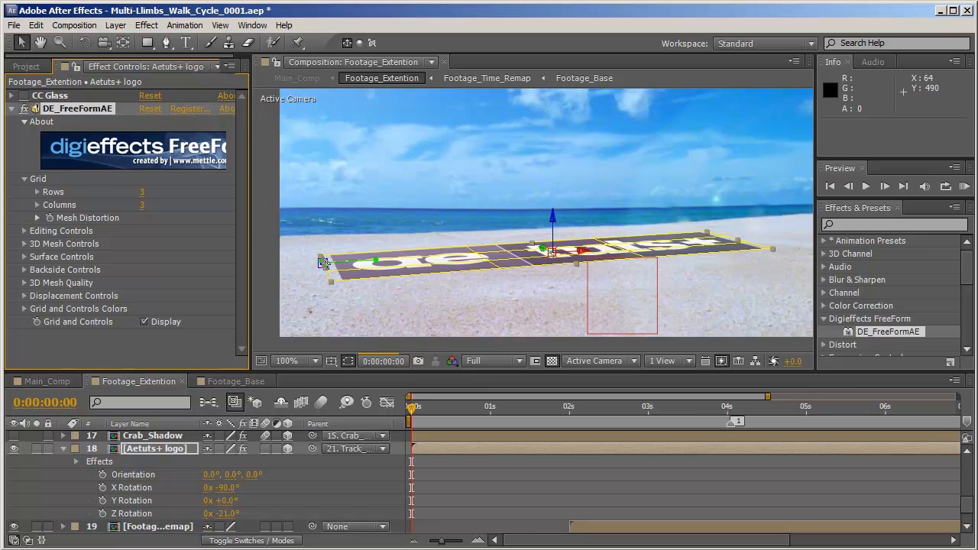
{"action": "left_click_drag", "start_coordinate": [324, 263], "coordinate": [313, 249]}
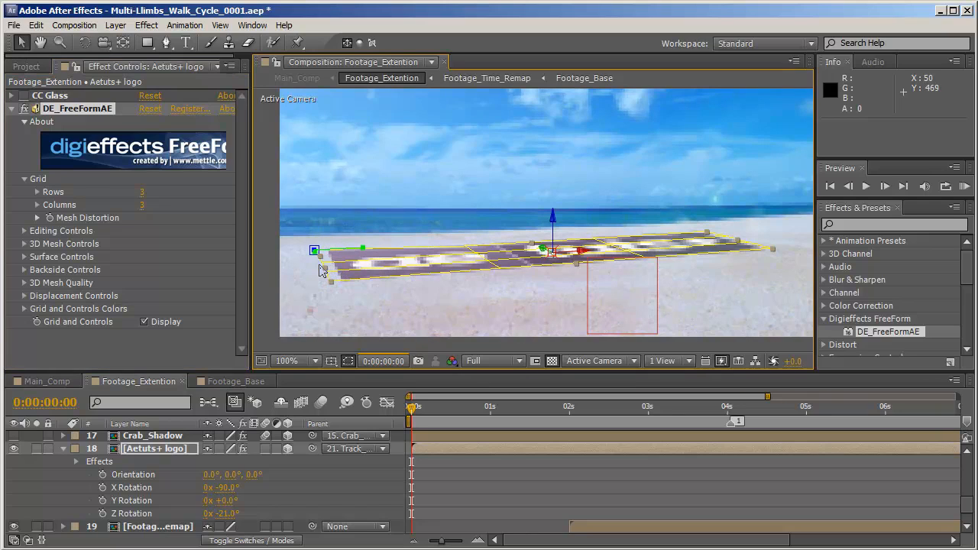
{"action": "left_click_drag", "start_coordinate": [330, 286], "coordinate": [338, 297]}
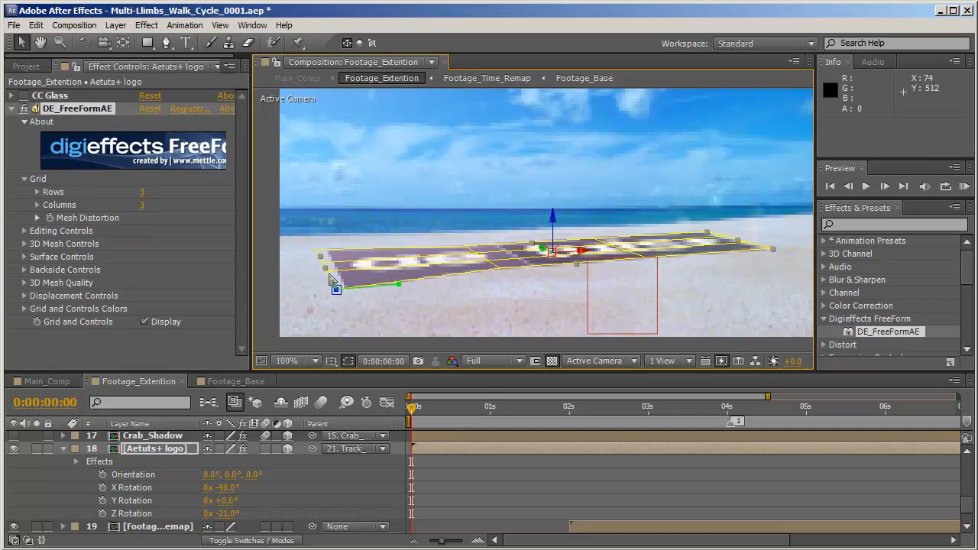
{"action": "left_click", "coordinate": [325, 270]}
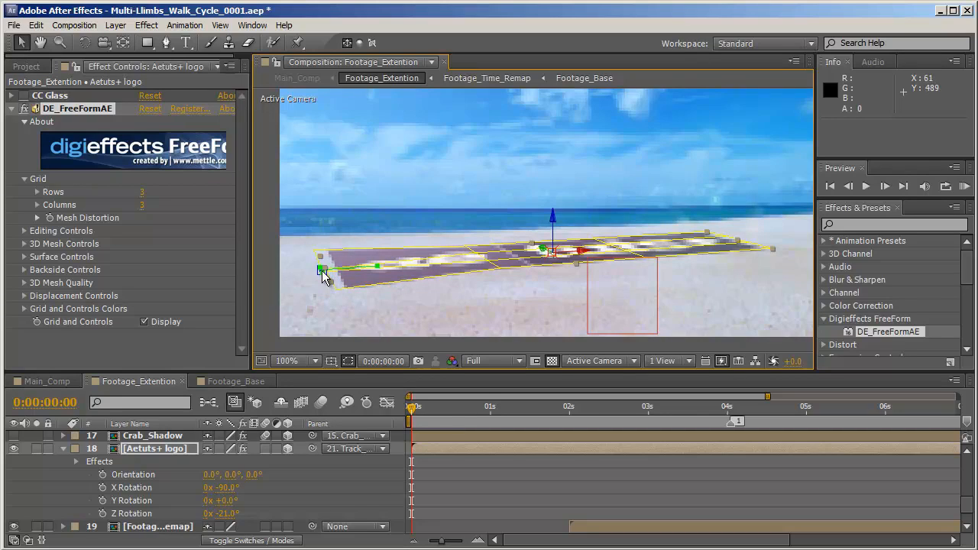
{"action": "left_click_drag", "start_coordinate": [322, 269], "coordinate": [324, 270]}
Pull the mesh point on the logo's front edge near the divider slightly down to bend that edge over the sand.
{"action": "left_click", "coordinate": [478, 253]}
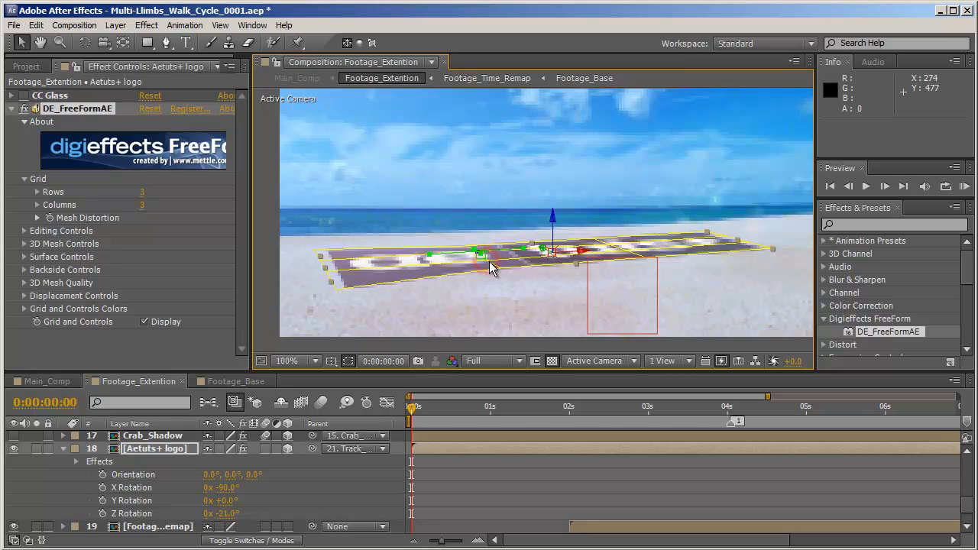
{"action": "left_click", "coordinate": [501, 272]}
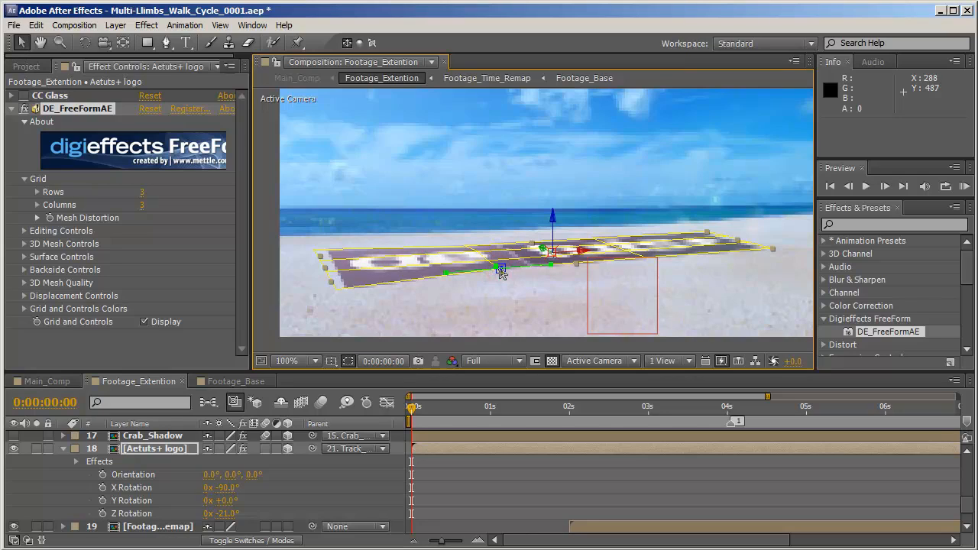
{"action": "left_click_drag", "start_coordinate": [500, 273], "coordinate": [500, 282]}
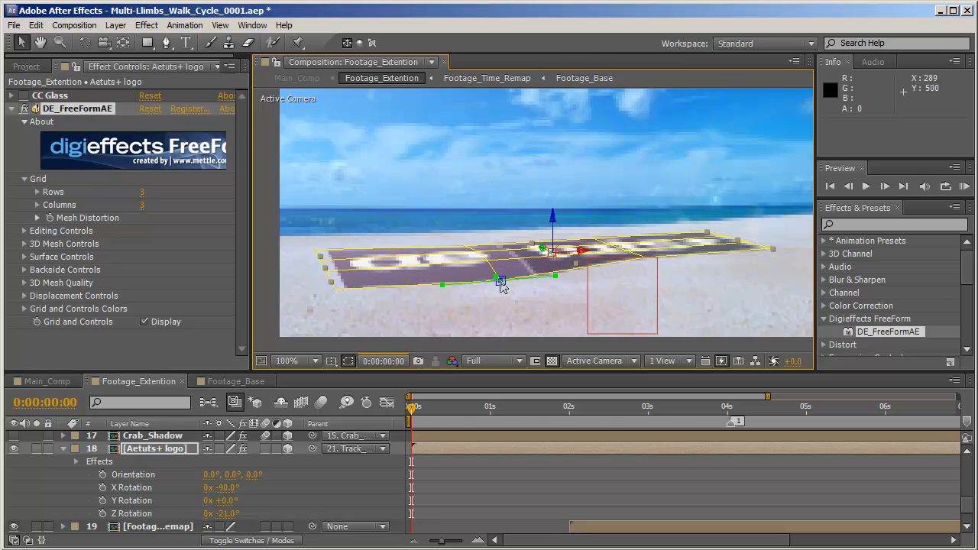
Collapse the DE_FreeFormAE settings, then enable CC Glass and reorder it below DE_FreeFormAE.
{"action": "left_click", "coordinate": [84, 487]}
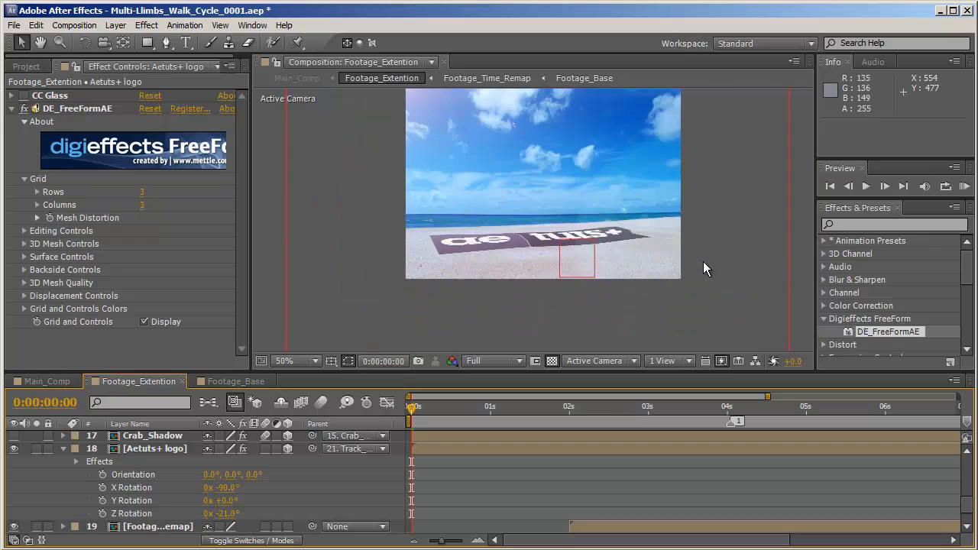
{"action": "left_click", "coordinate": [11, 109]}
{"action": "left_click", "coordinate": [12, 96]}
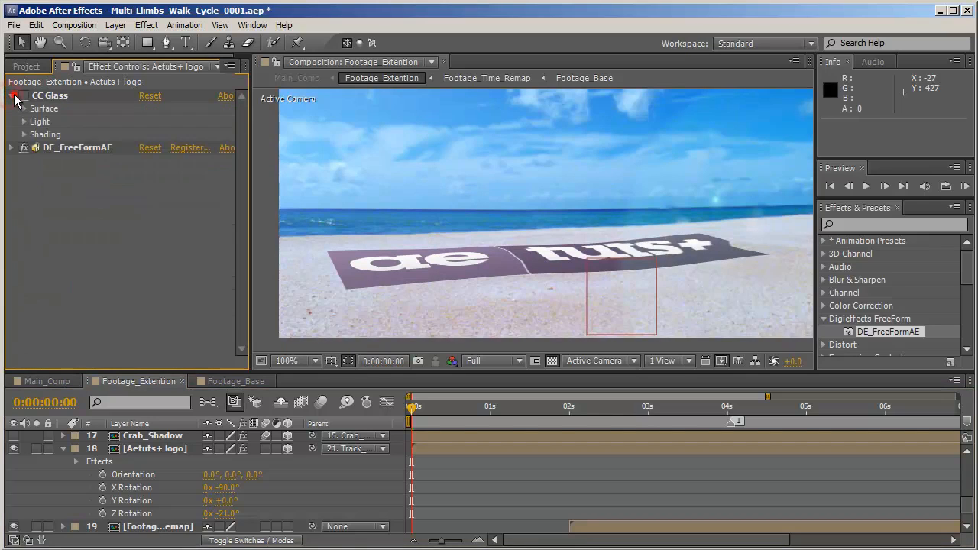
{"action": "left_click", "coordinate": [13, 95]}
{"action": "left_click_drag", "start_coordinate": [17, 98], "coordinate": [35, 130]}
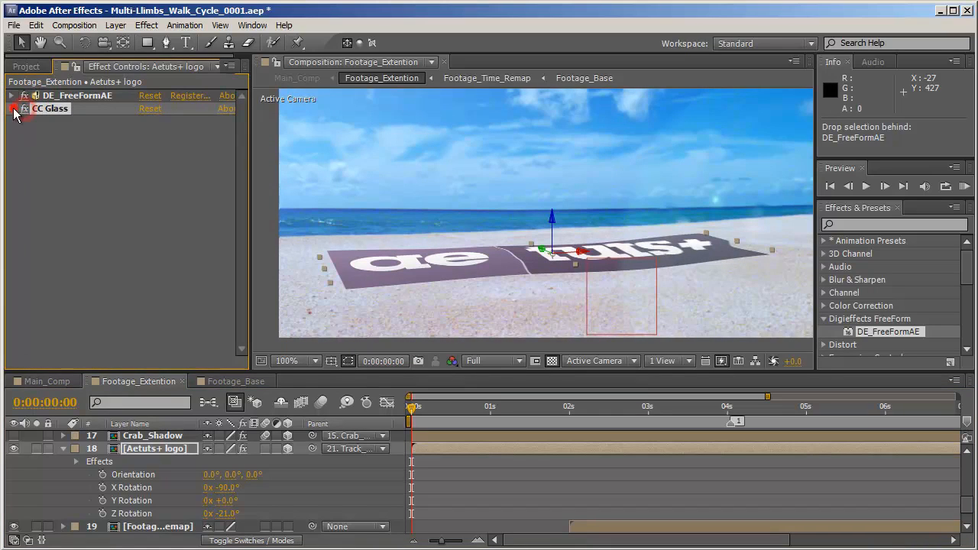
Set the CC Glass surface bump map to layer 19, Footage_Time_Remap, and collapse the effect.
{"action": "left_click", "coordinate": [12, 109]}
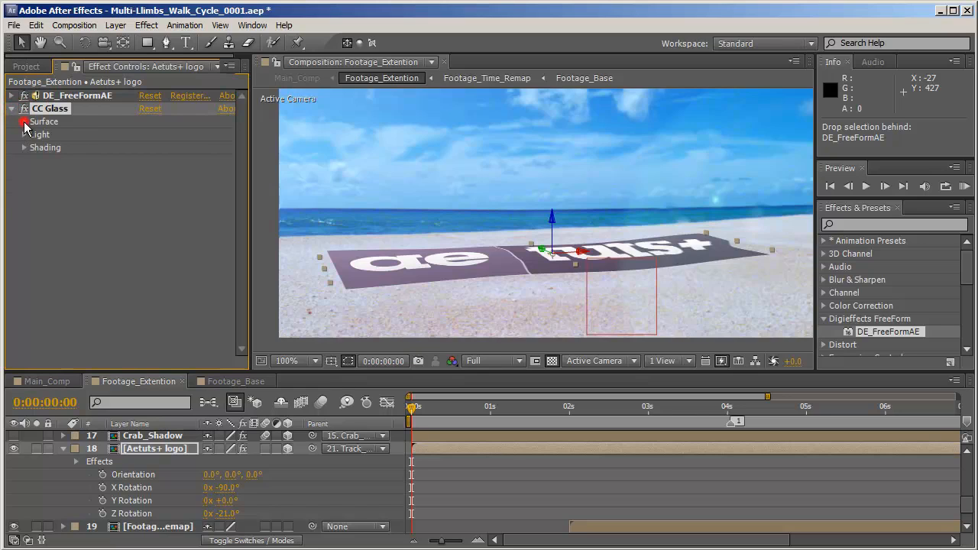
{"action": "left_click", "coordinate": [24, 122]}
{"action": "left_click", "coordinate": [205, 135]}
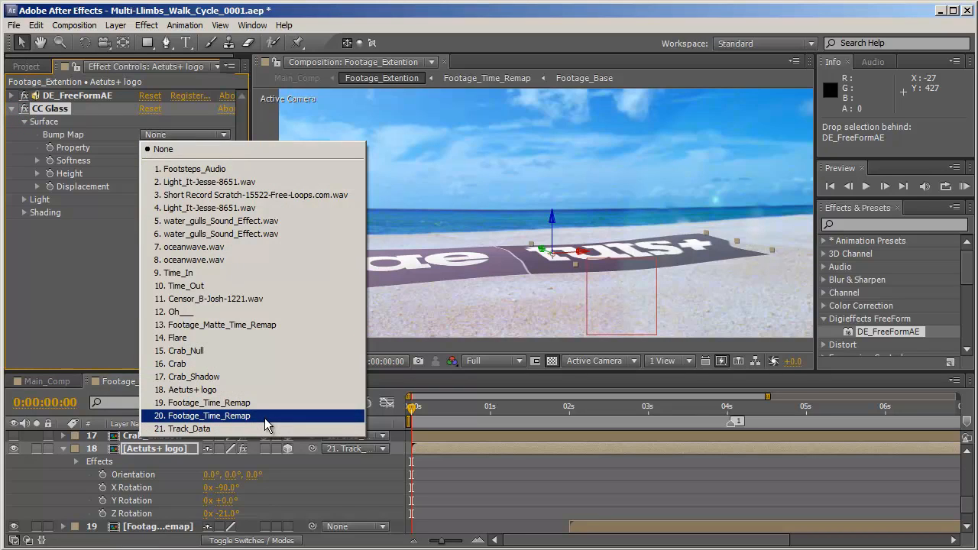
{"action": "left_click", "coordinate": [269, 403]}
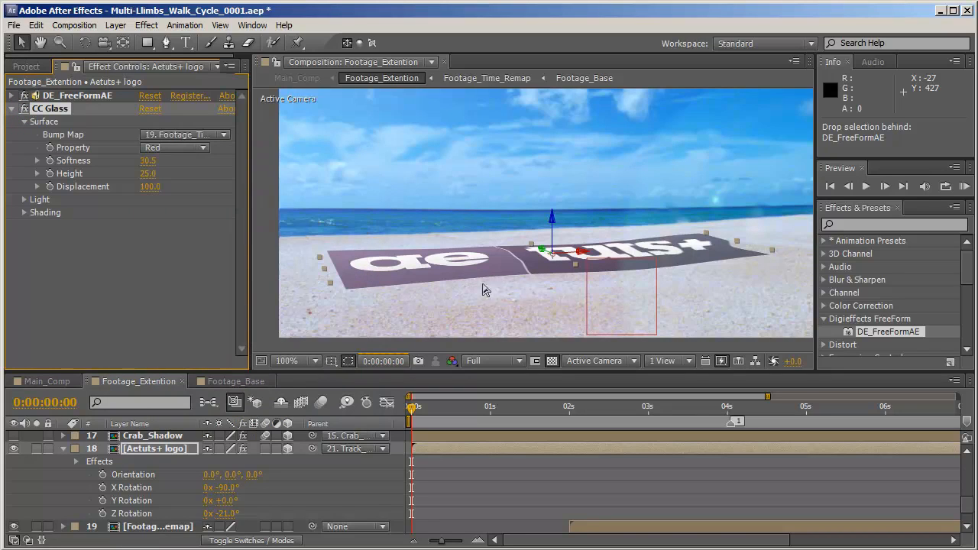
{"action": "scroll", "coordinate": [543, 274], "scroll_direction": "up", "scroll_amount": 1}
{"action": "left_click", "coordinate": [12, 110]}
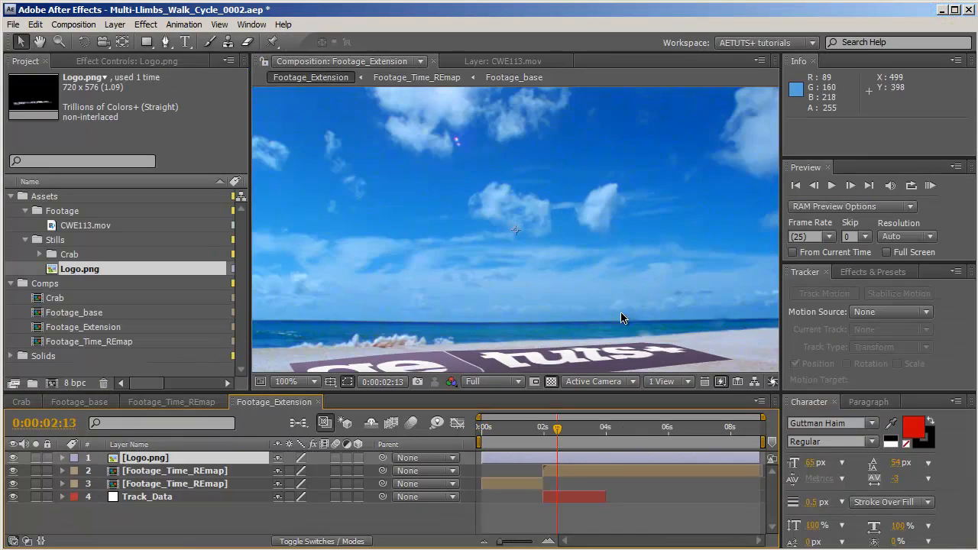
Set the Logo.png layer's blending mode to Hard Light and its opacity to 80%.
{"action": "left_click_drag", "start_coordinate": [633, 298], "coordinate": [679, 219]}
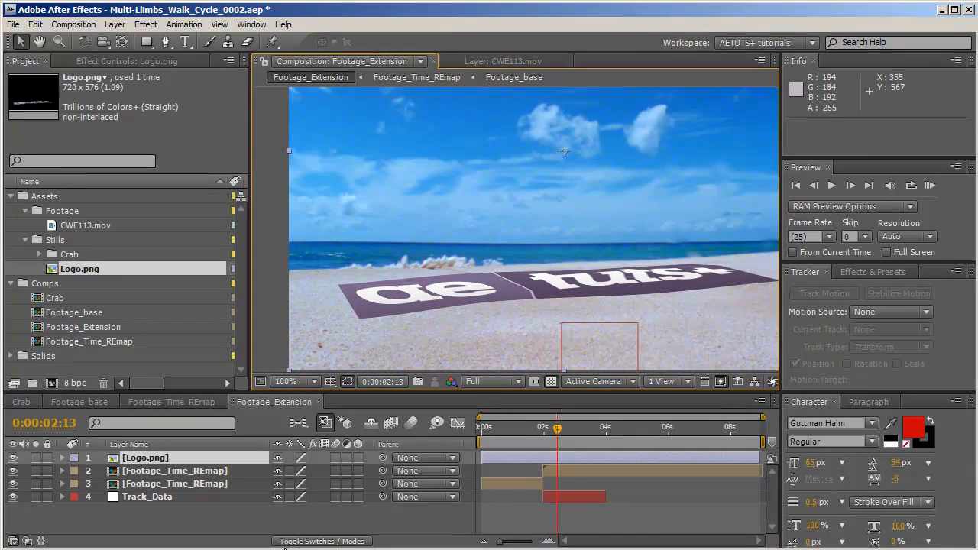
{"action": "left_click", "coordinate": [321, 540]}
{"action": "left_click", "coordinate": [294, 457]}
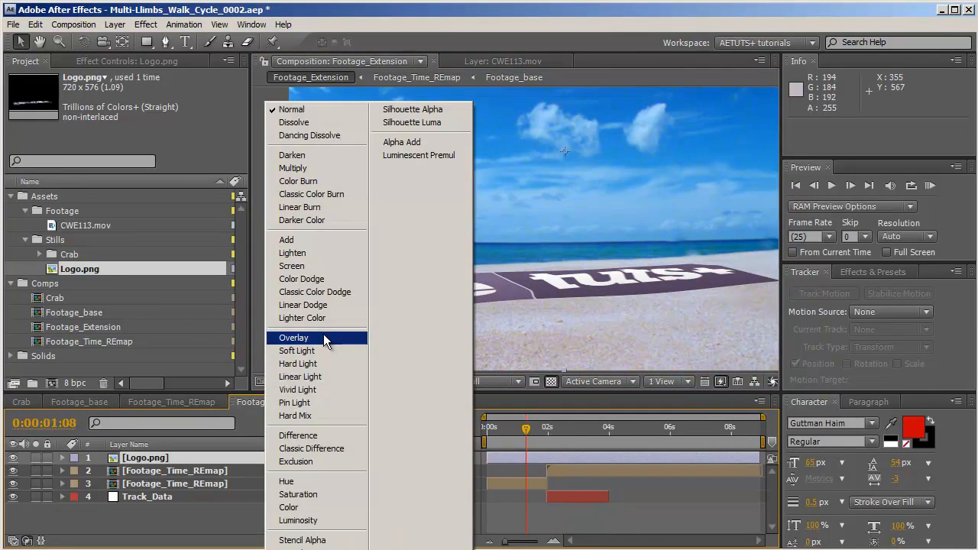
{"action": "left_click", "coordinate": [319, 364]}
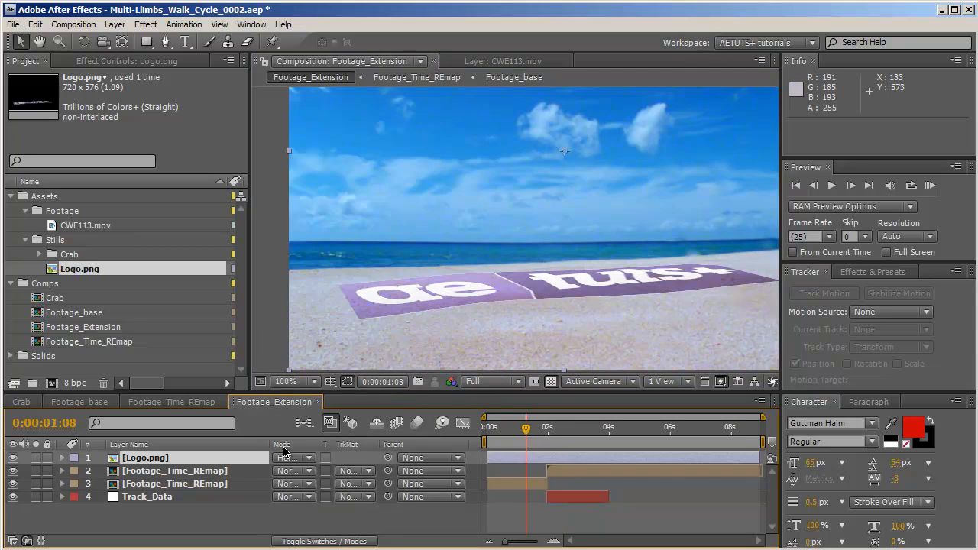
{"action": "key", "text": "t"}
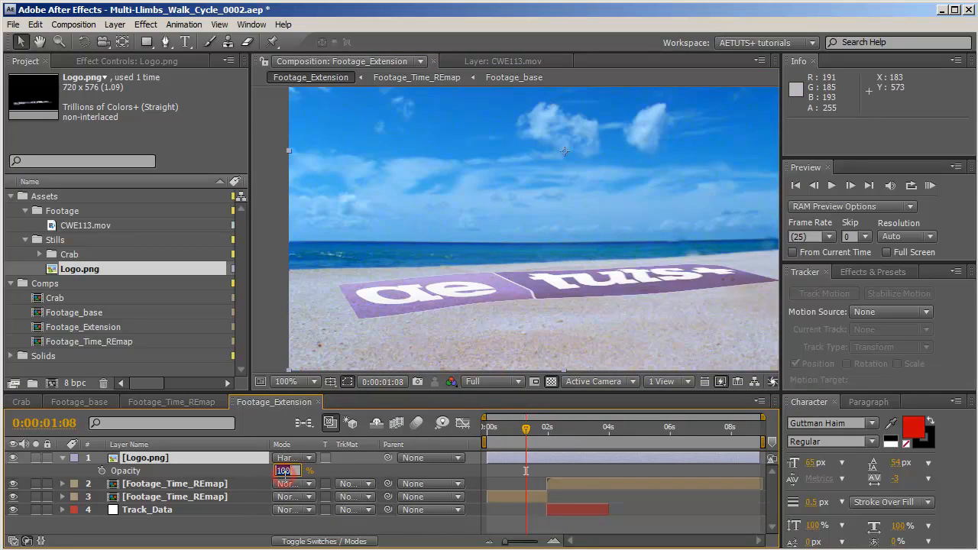
{"action": "left_click", "coordinate": [285, 471]}
{"action": "type", "text": "80"}
{"action": "key", "text": "Return"}
{"action": "scroll", "coordinate": [578, 291], "scroll_direction": "down", "scroll_amount": 2}
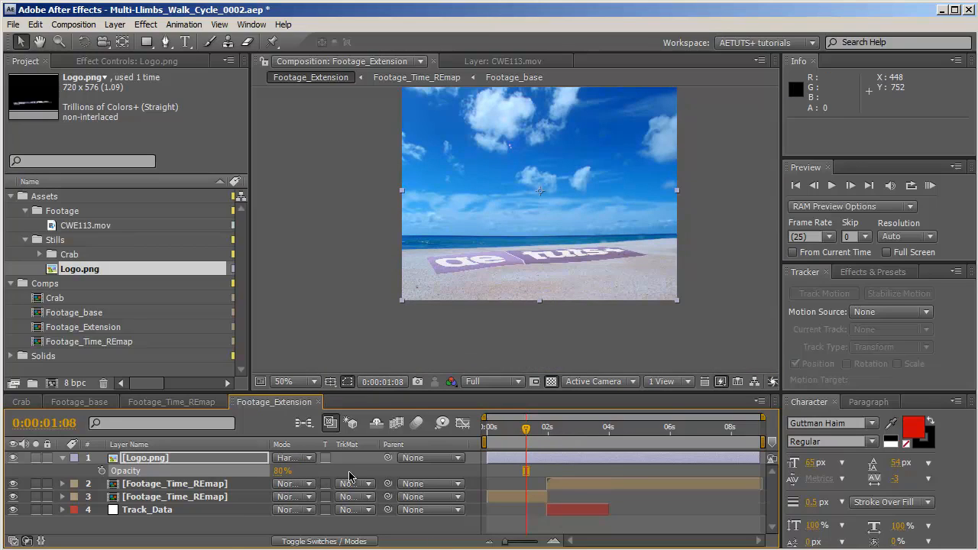
Parent the Logo.png layer to Track_Data and check the logo against the wave footage at 0:00:03:14.
{"action": "left_click_drag", "start_coordinate": [388, 460], "coordinate": [200, 513]}
{"action": "left_click_drag", "start_coordinate": [562, 429], "coordinate": [569, 340]}
{"action": "scroll", "coordinate": [516, 252], "scroll_direction": "up", "scroll_amount": 2}
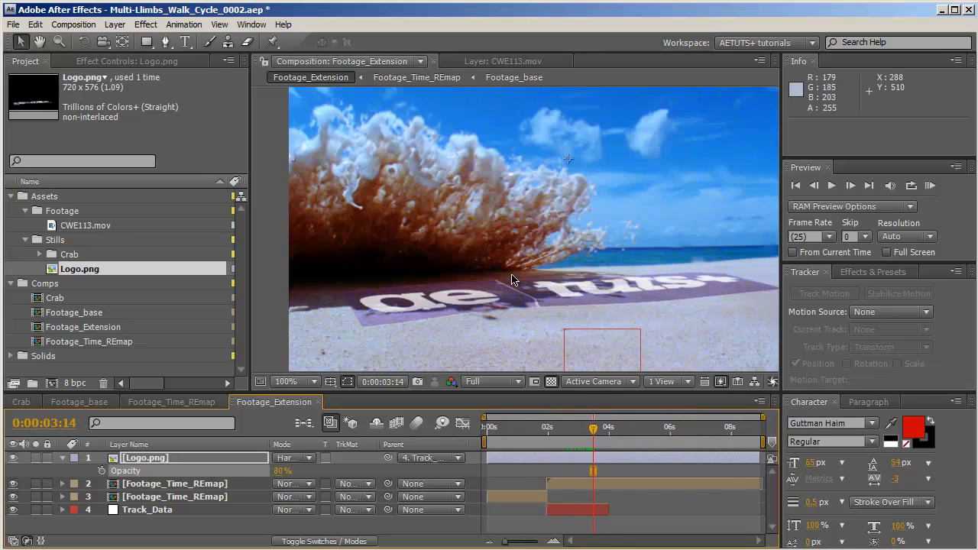
At 0:00:08:06, draw a closed ten-point Pen mask on Logo.png along the splash's lower edge, covering the upper part of the logo.
{"action": "left_click_drag", "start_coordinate": [595, 435], "coordinate": [741, 443]}
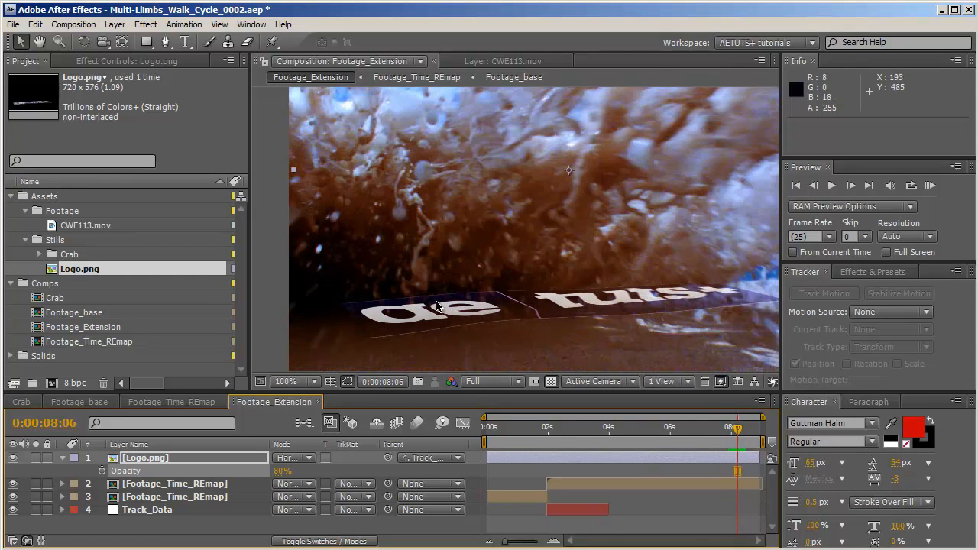
{"action": "left_click", "coordinate": [165, 43]}
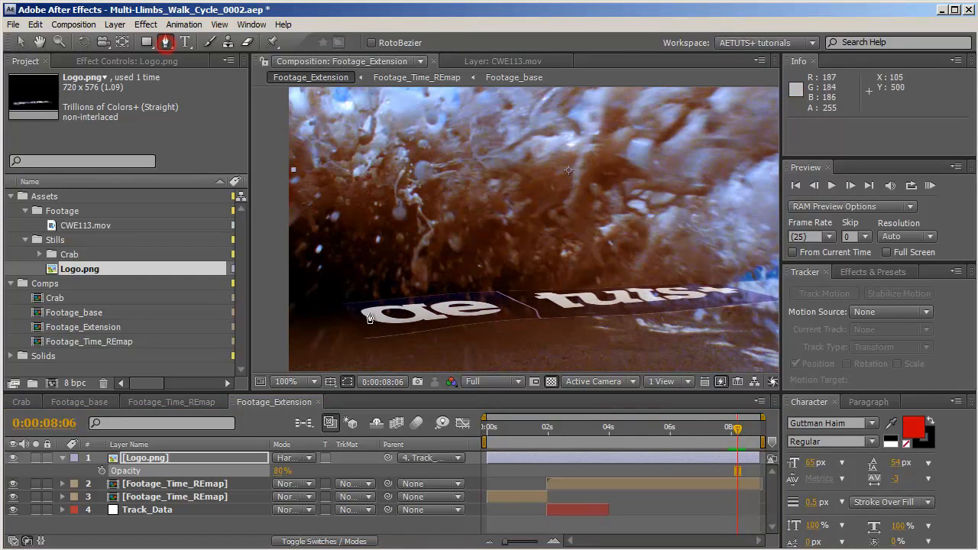
{"action": "left_click", "coordinate": [324, 321]}
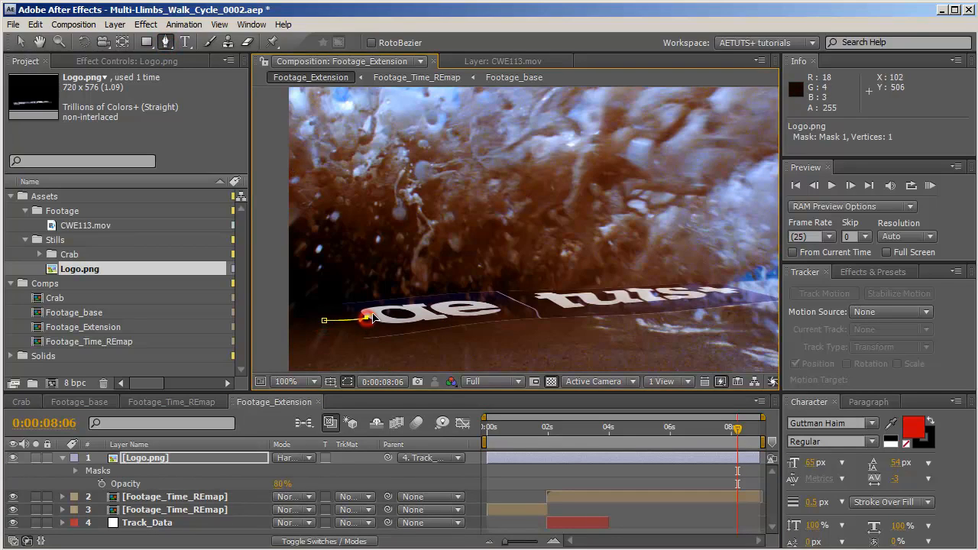
{"action": "left_click", "coordinate": [366, 317]}
{"action": "left_click_drag", "start_coordinate": [412, 307], "coordinate": [425, 311]}
{"action": "left_click", "coordinate": [480, 300]}
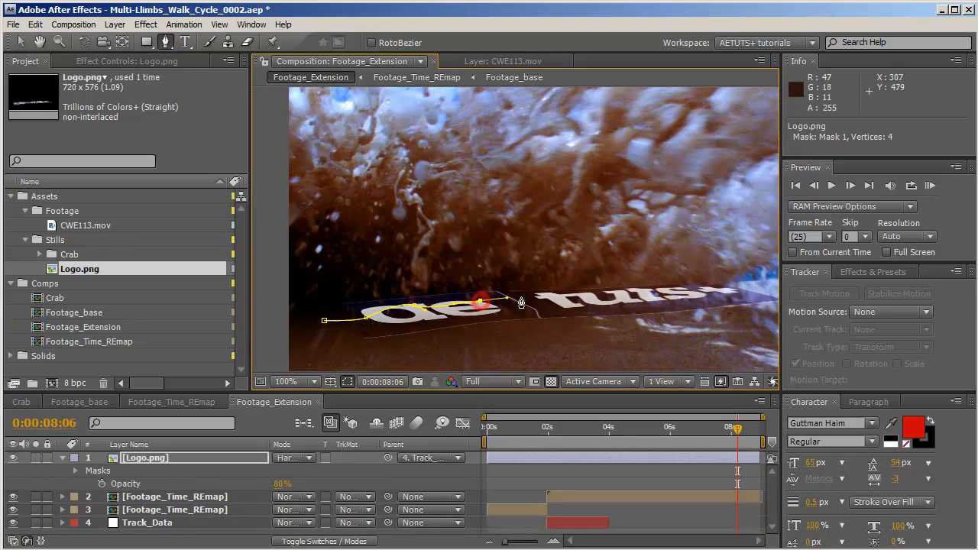
{"action": "left_click", "coordinate": [539, 298]}
{"action": "left_click", "coordinate": [623, 301]}
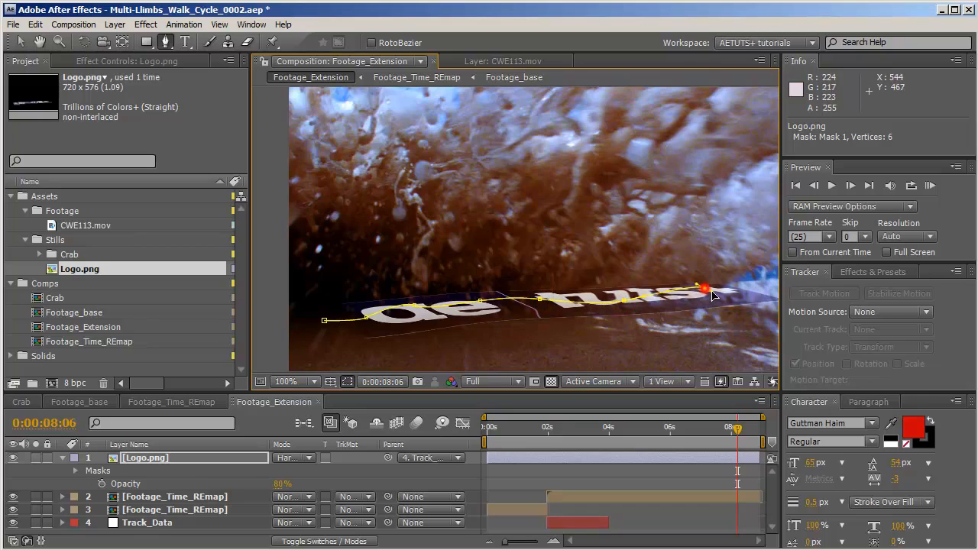
{"action": "left_click", "coordinate": [697, 298]}
{"action": "left_click", "coordinate": [747, 282]}
{"action": "left_click", "coordinate": [731, 258]}
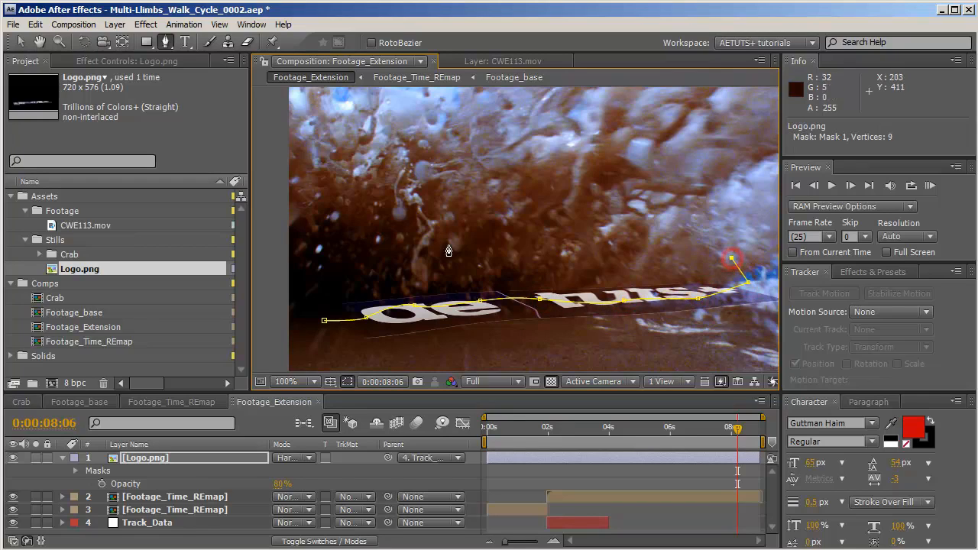
{"action": "left_click", "coordinate": [317, 276]}
{"action": "left_click", "coordinate": [324, 321]}
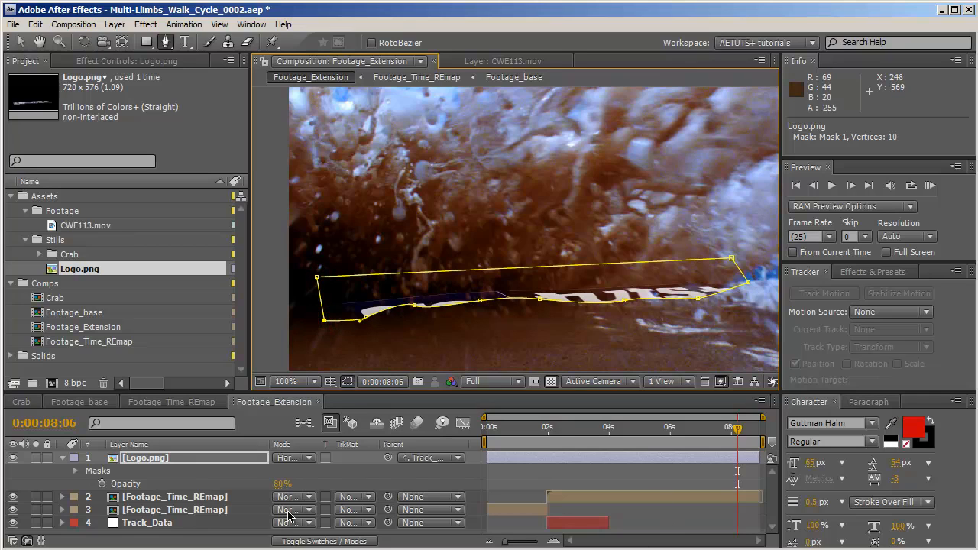
Set Mask 1 on Logo.png to Subtract with a mask feather of 10 pixels.
{"action": "key", "text": "m"}
{"action": "key", "text": "m"}
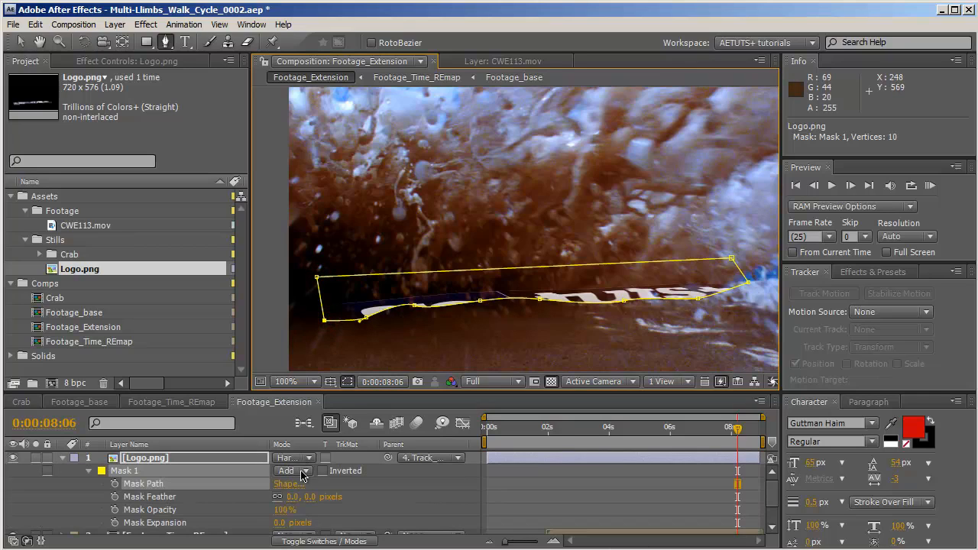
{"action": "left_click", "coordinate": [289, 470]}
{"action": "left_click", "coordinate": [297, 482]}
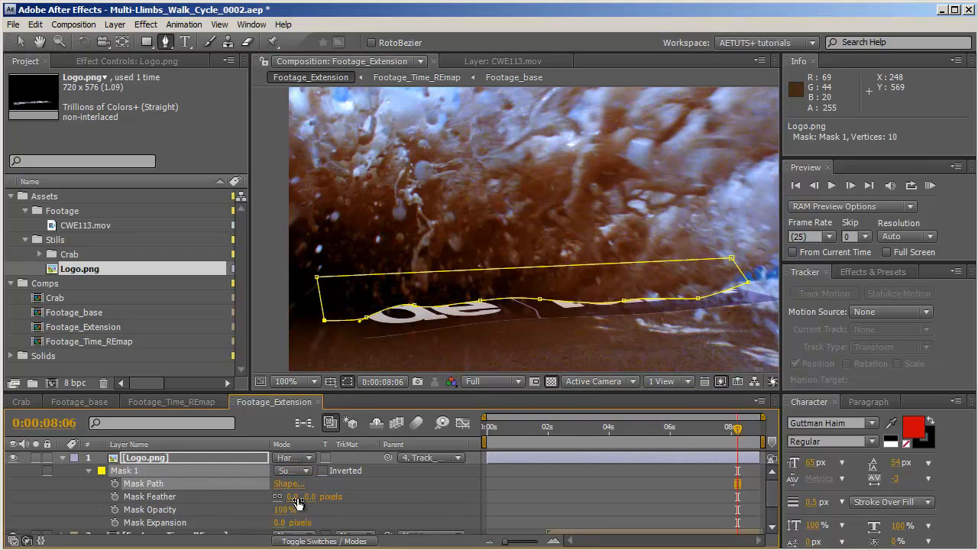
{"action": "left_click", "coordinate": [295, 497]}
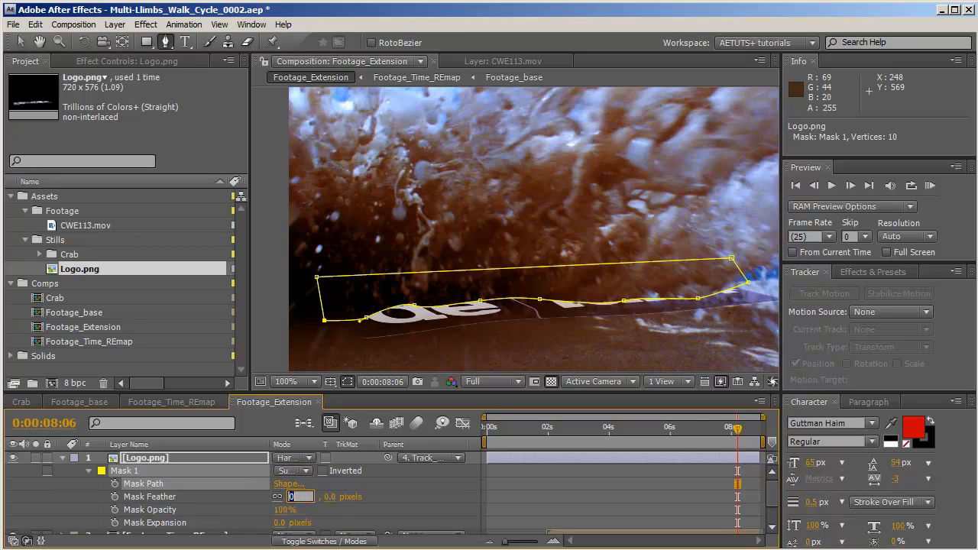
{"action": "type", "text": "10"}
{"action": "key", "text": "Return"}
Start keyframing the mask path at 0:00:08:01 and move the mask's lower points up, clear of the logo.
{"action": "left_click", "coordinate": [730, 428]}
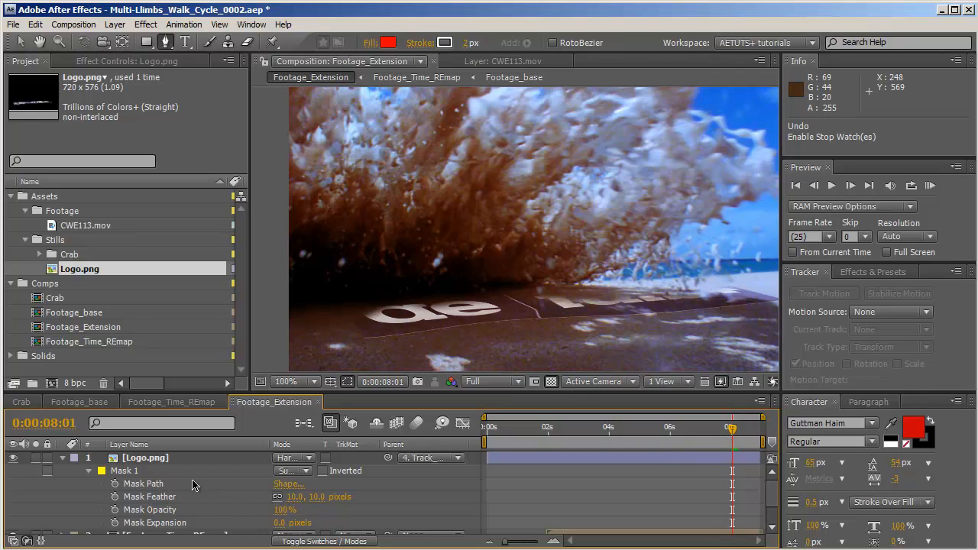
{"action": "left_click", "coordinate": [115, 484]}
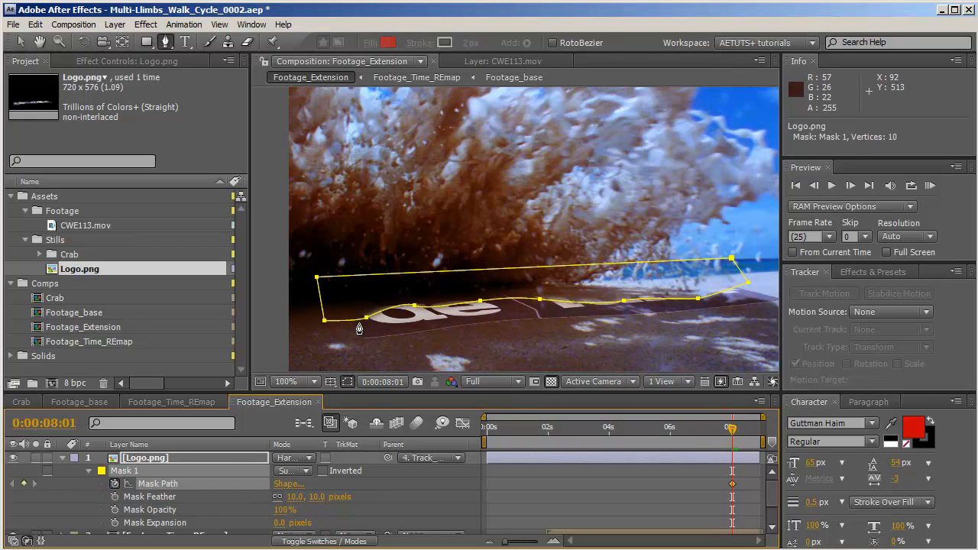
{"action": "key", "text": "v"}
{"action": "left_click", "coordinate": [362, 321]}
{"action": "left_click_drag", "start_coordinate": [309, 254], "coordinate": [823, 328]}
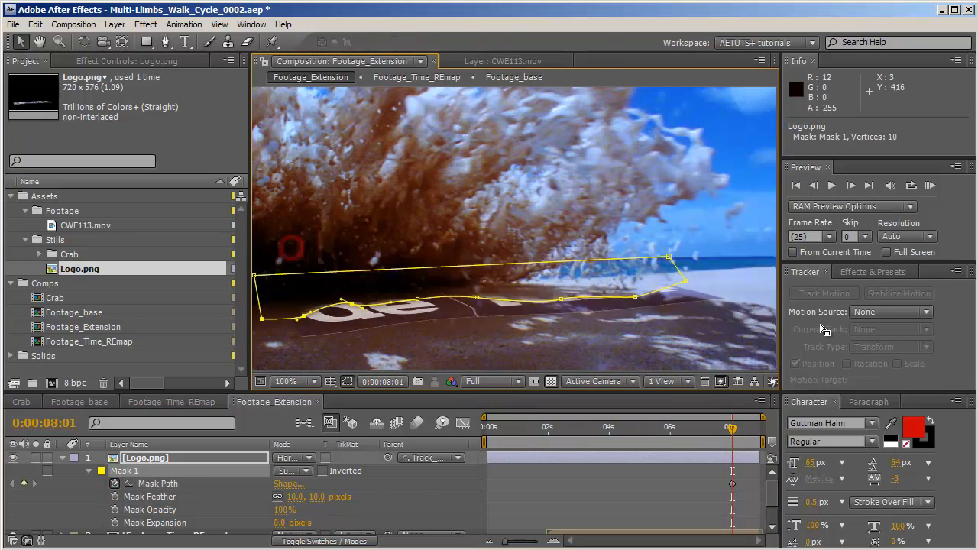
{"action": "left_click_drag", "start_coordinate": [501, 296], "coordinate": [637, 311]}
{"action": "left_click_drag", "start_coordinate": [533, 321], "coordinate": [517, 299]}
{"action": "left_click_drag", "start_coordinate": [617, 283], "coordinate": [550, 231]}
At 0:00:08:08, move the mask's lower points down and its right end point outward so the mask covers the whole logo.
{"action": "left_click_drag", "start_coordinate": [734, 432], "coordinate": [742, 434]}
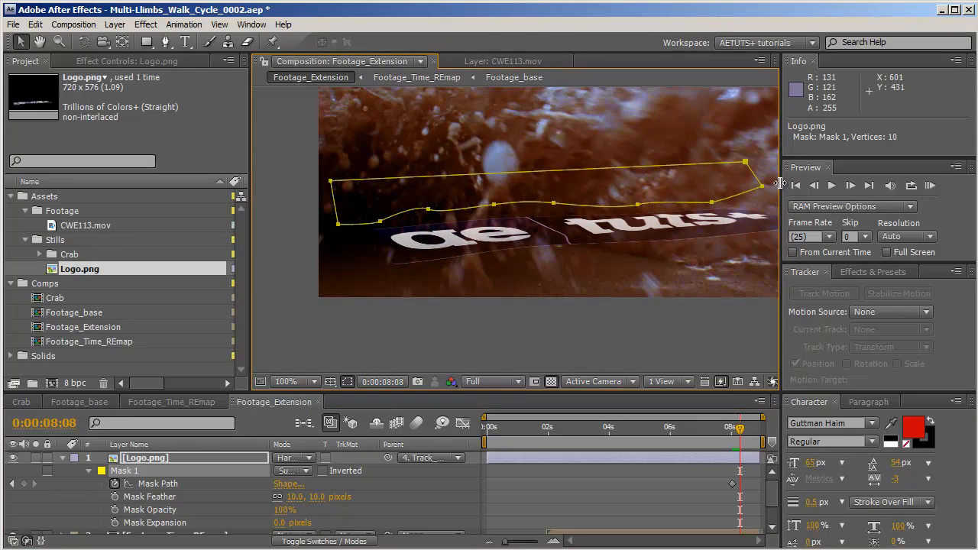
{"action": "left_click_drag", "start_coordinate": [768, 177], "coordinate": [325, 287]}
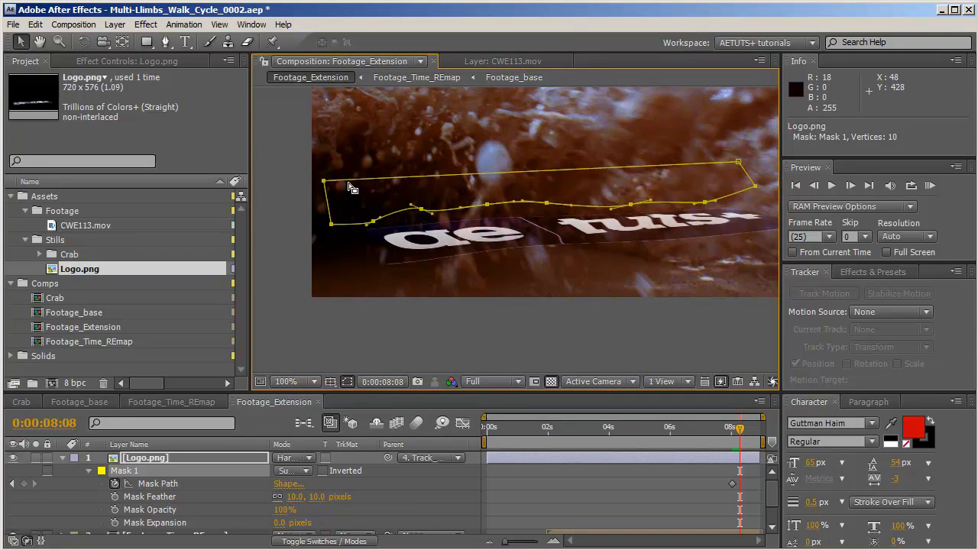
{"action": "left_click", "coordinate": [336, 177], "text": "shift"}
{"action": "left_click_drag", "start_coordinate": [331, 224], "coordinate": [356, 258]}
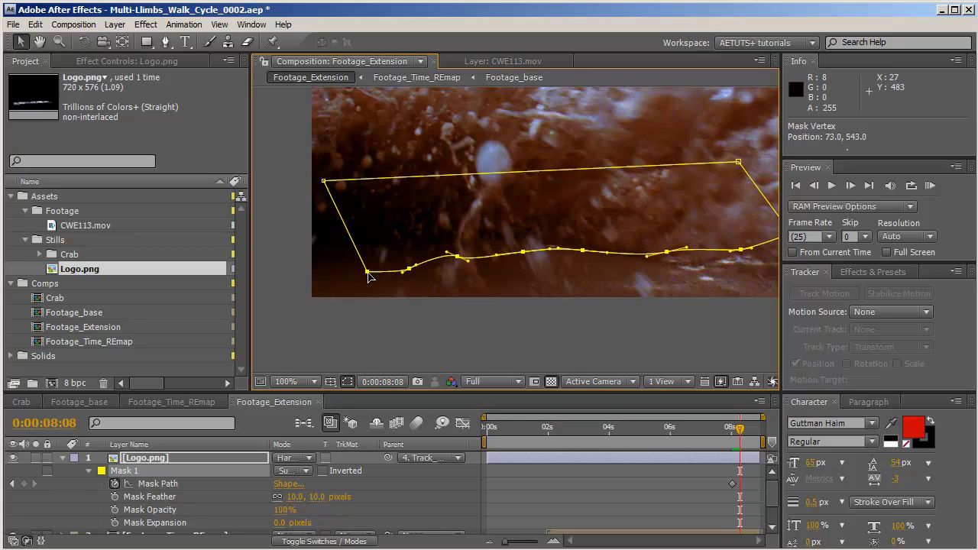
{"action": "left_click_drag", "start_coordinate": [626, 165], "coordinate": [478, 168]}
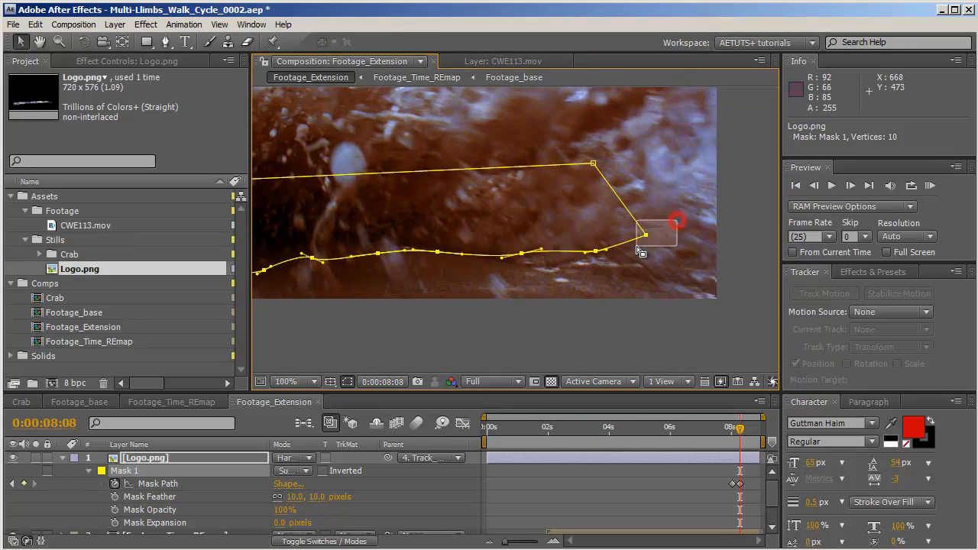
{"action": "left_click_drag", "start_coordinate": [648, 235], "coordinate": [677, 230]}
{"action": "left_click_drag", "start_coordinate": [536, 216], "coordinate": [633, 227]}
{"action": "scroll", "coordinate": [623, 232], "scroll_direction": "down", "scroll_amount": 1}
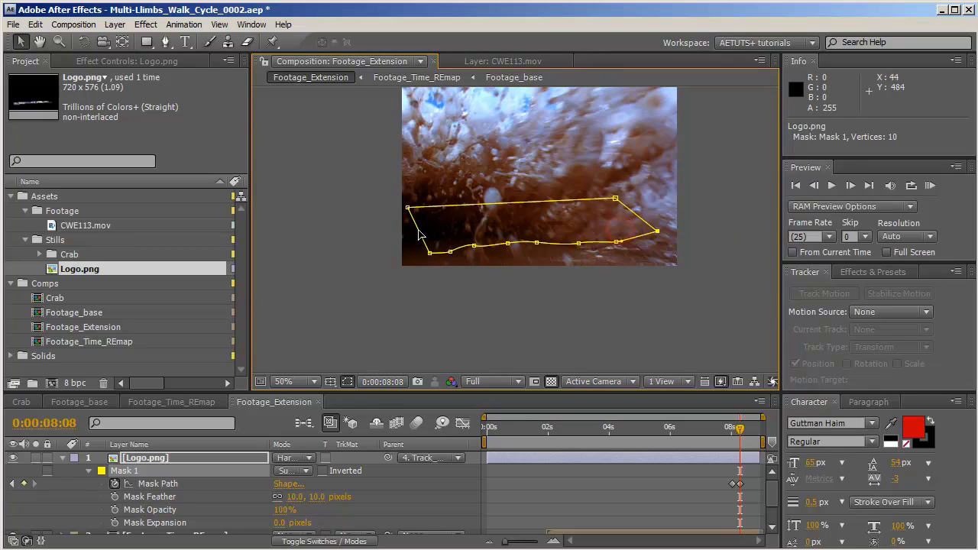
{"action": "left_click_drag", "start_coordinate": [414, 228], "coordinate": [617, 249]}
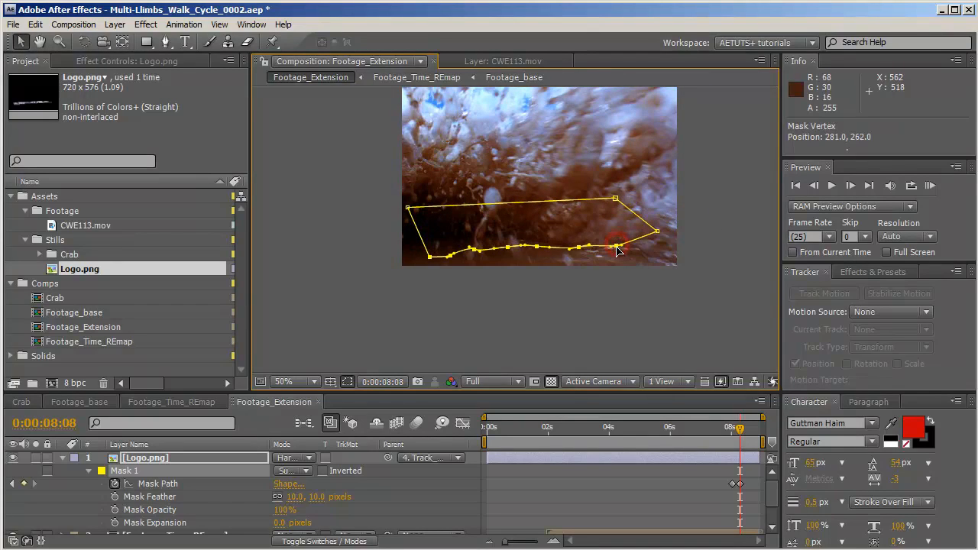
{"action": "scroll", "coordinate": [568, 217], "scroll_direction": "up", "scroll_amount": 1}
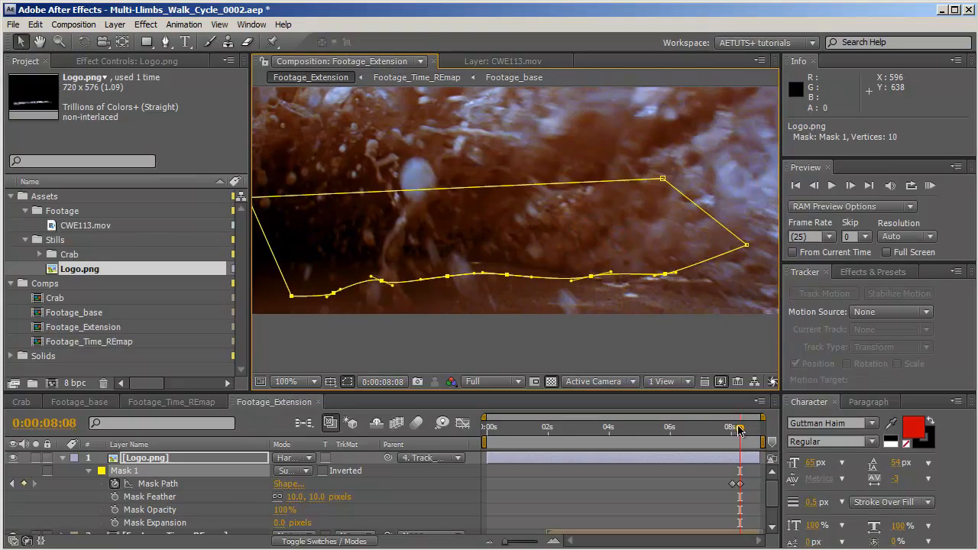
Preview the mask animation around 0:00:08:00 and check how the logo disappears behind the splash.
{"action": "key", "text": "KP_0"}
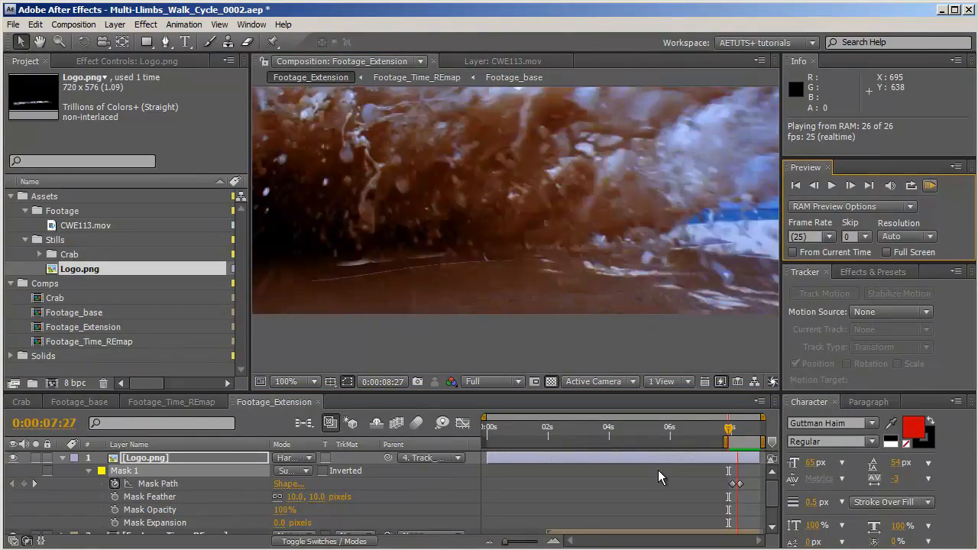
{"action": "left_click", "coordinate": [660, 471]}
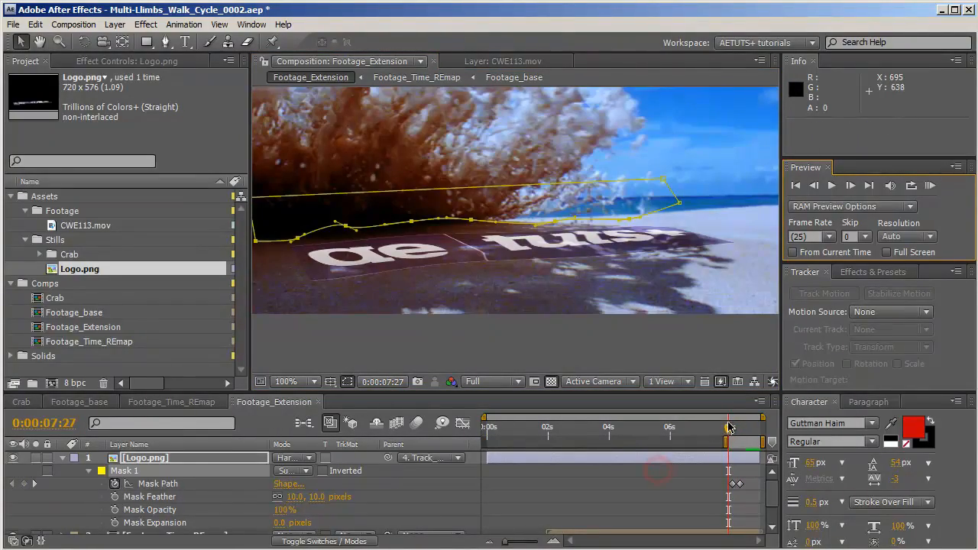
{"action": "left_click_drag", "start_coordinate": [729, 429], "coordinate": [731, 429]}
{"action": "key", "text": "m"}
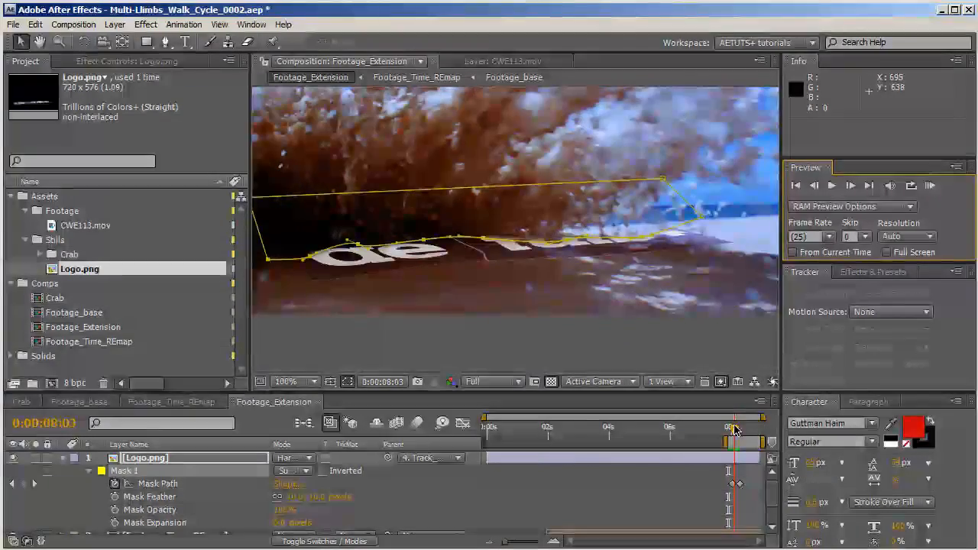
Keyframe the Logo.png layer's position at 0:00:08:00 and shift it to 11.2, -203.3 at 0:00:08:08.
{"action": "left_click", "coordinate": [140, 459]}
{"action": "key", "text": "alt+shift+p"}
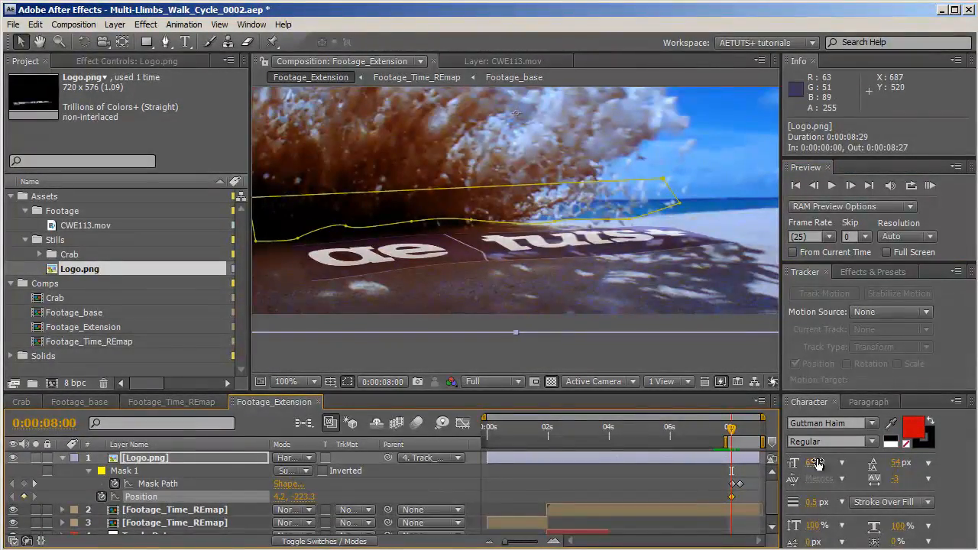
{"action": "left_click_drag", "start_coordinate": [733, 434], "coordinate": [740, 430]}
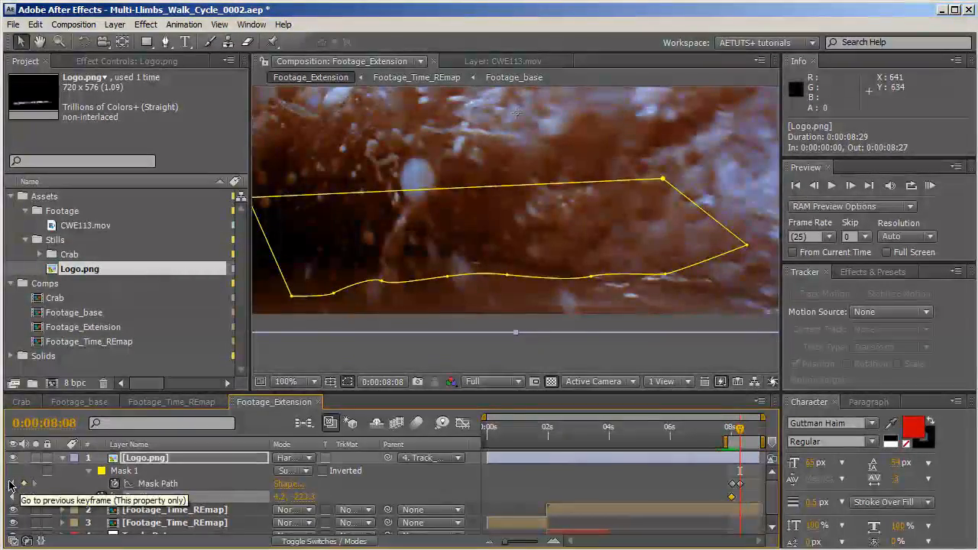
{"action": "left_click", "coordinate": [12, 483]}
{"action": "left_click", "coordinate": [35, 484]}
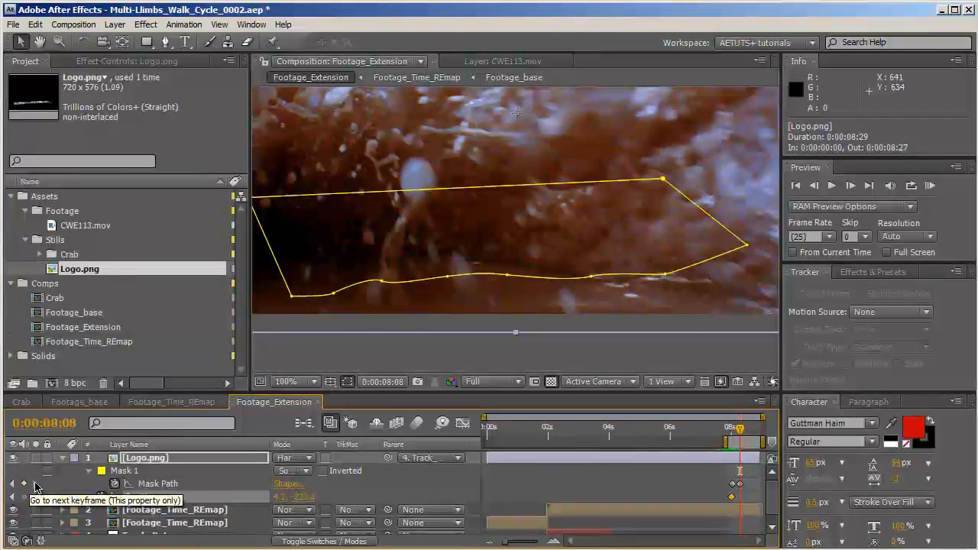
{"action": "key", "text": "shift+Down"}
{"action": "key", "text": "shift+Down"}
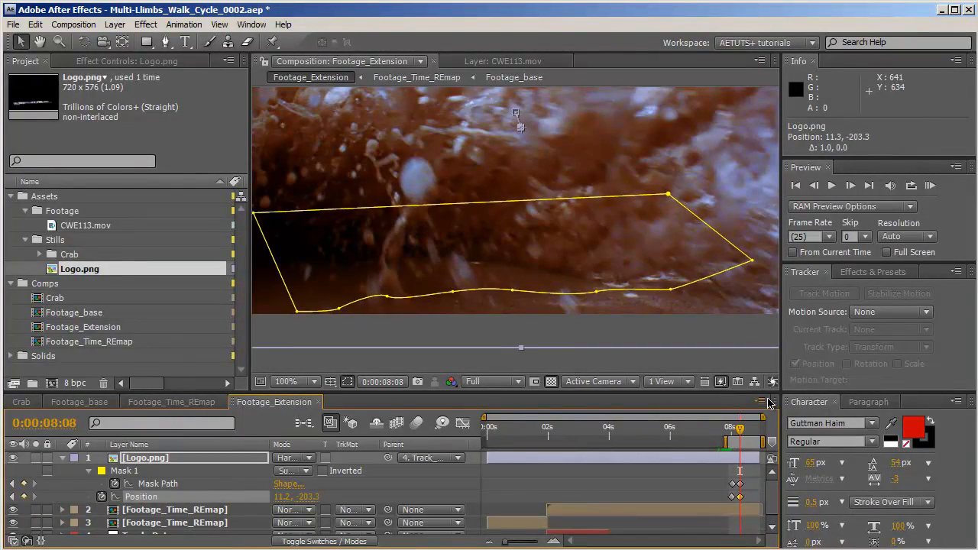
{"action": "mouse_move", "coordinate": [739, 436]}
{"action": "left_mouse_down"}
{"action": "mouse_move", "coordinate": [730, 441]}
{"action": "mouse_move", "coordinate": [744, 441]}
{"action": "left_mouse_up"}
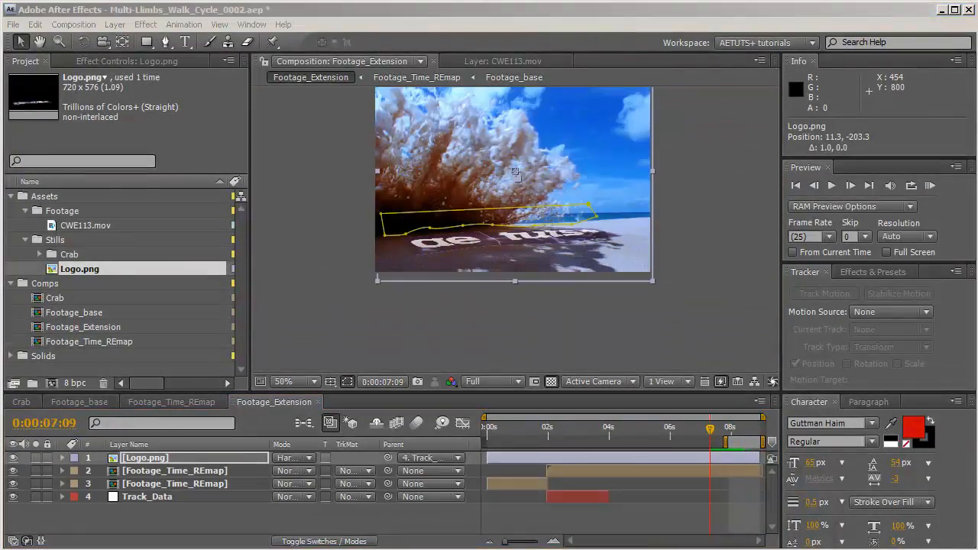
{"action": "left_click", "coordinate": [599, 13]}
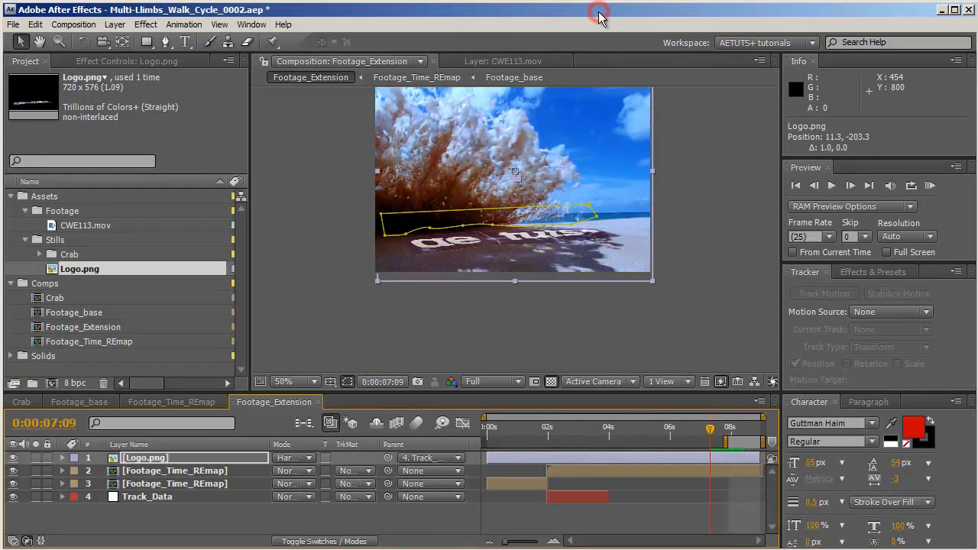
Save the project and add the Crab comp as the top layer of Footage_Extension, with the time at 0:00:00:00.
{"action": "key", "text": "ctrl+s"}
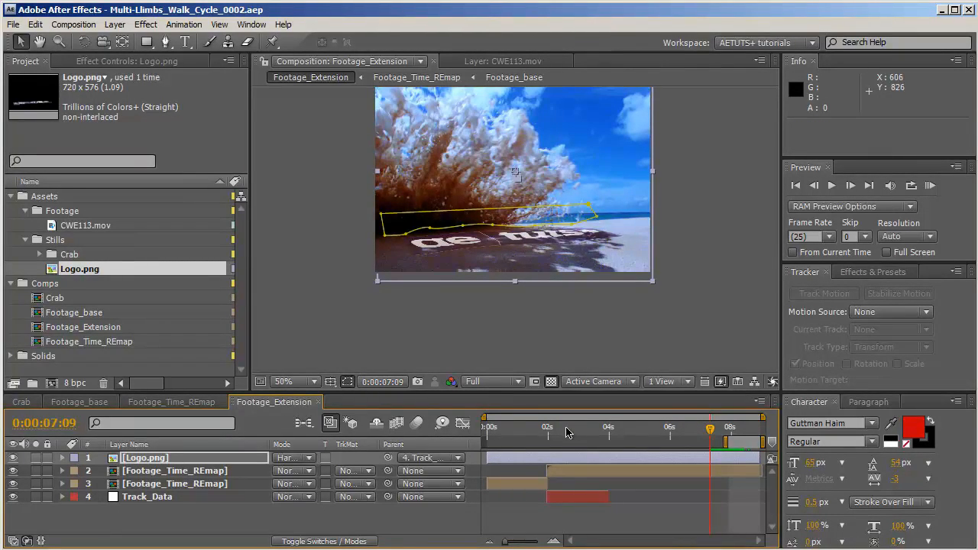
{"action": "left_click_drag", "start_coordinate": [566, 433], "coordinate": [483, 434]}
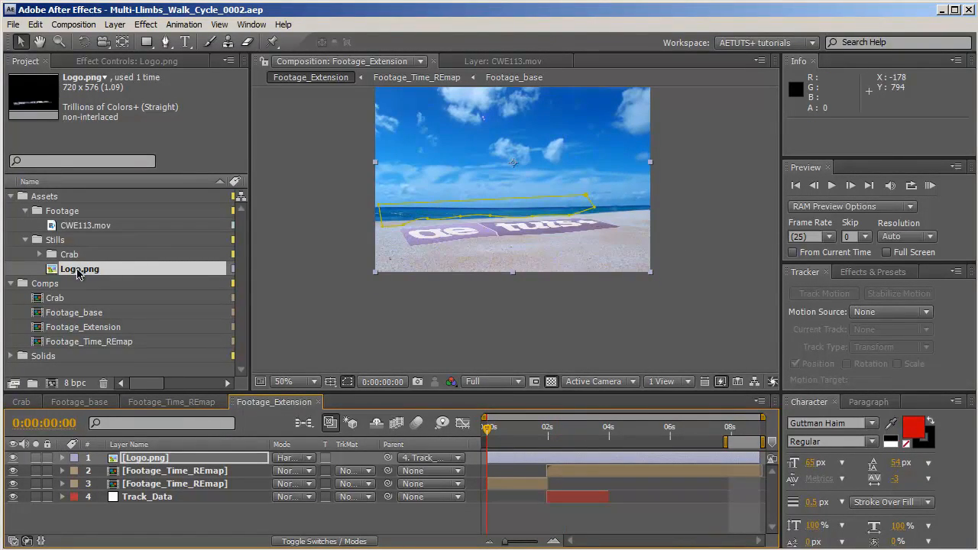
{"action": "left_click", "coordinate": [11, 197]}
{"action": "left_click_drag", "start_coordinate": [53, 225], "coordinate": [175, 458]}
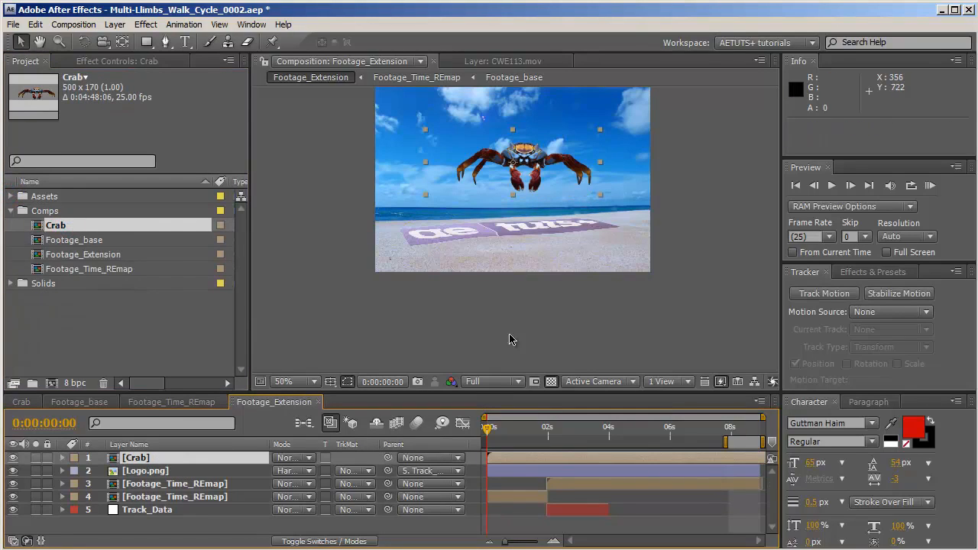
Scale the Crab layer to 36% and move it onto the sand at the logo's right end, at 542, 448.
{"action": "key", "text": "s"}
{"action": "left_click_drag", "start_coordinate": [298, 471], "coordinate": [249, 475]}
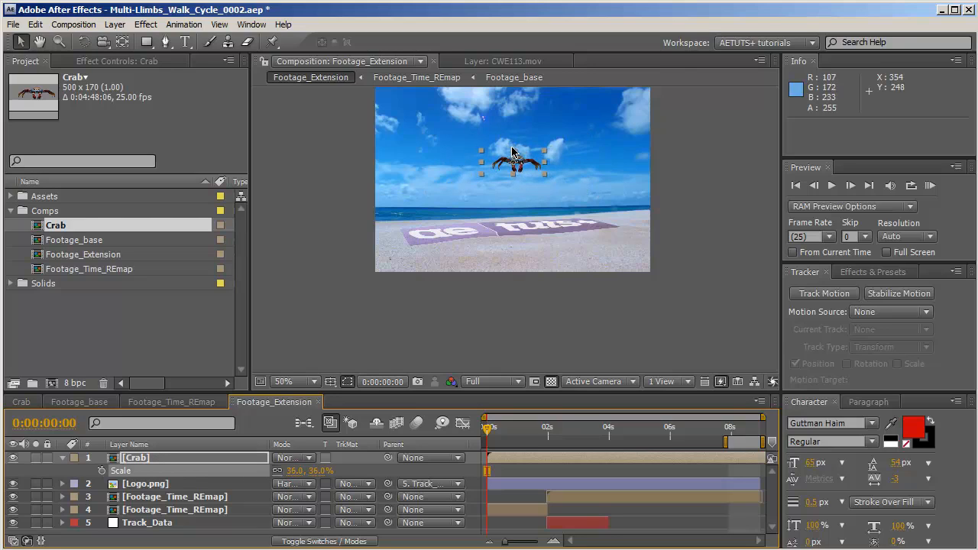
{"action": "left_click_drag", "start_coordinate": [521, 156], "coordinate": [592, 222]}
{"action": "scroll", "coordinate": [622, 207], "scroll_direction": "up", "scroll_amount": 2}
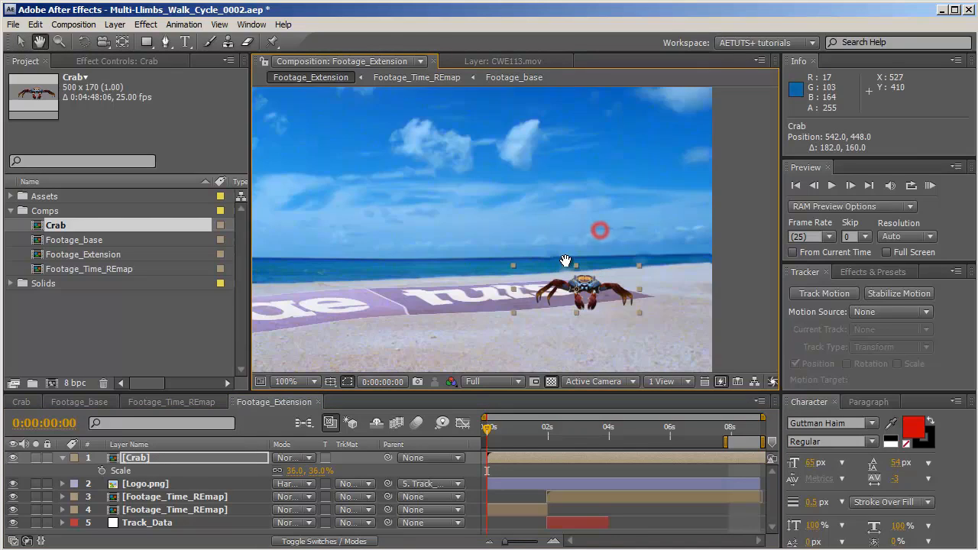
Reduce the Crab layer's scale to 25% and shift it to 562, 440 beside the last letter of the logo.
{"action": "left_click_drag", "start_coordinate": [300, 479], "coordinate": [291, 479]}
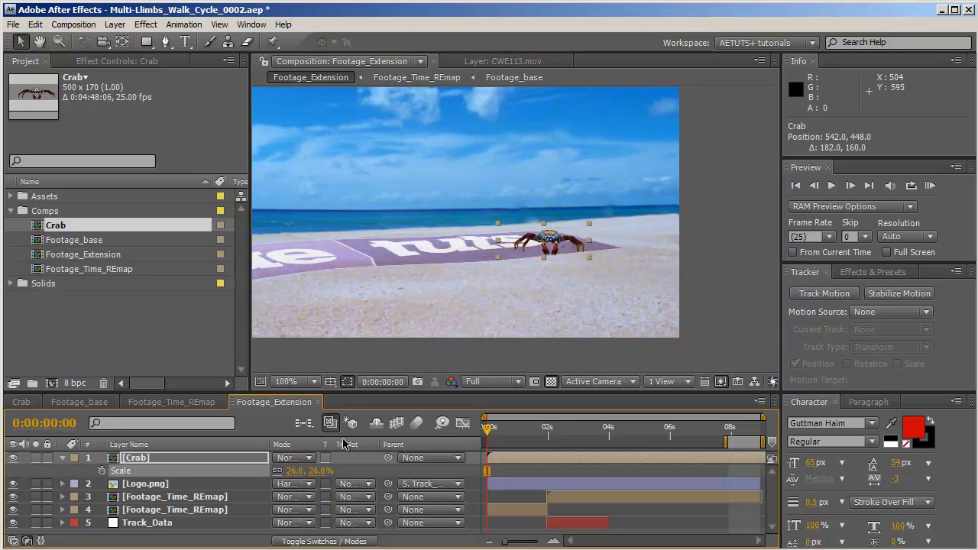
{"action": "left_click_drag", "start_coordinate": [564, 247], "coordinate": [579, 241]}
{"action": "left_click", "coordinate": [294, 471]}
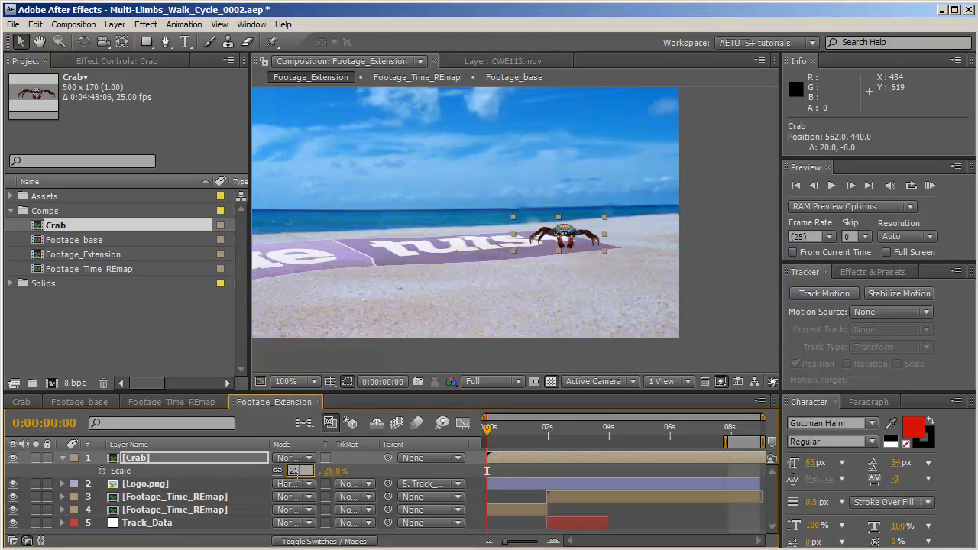
{"action": "type", "text": "25"}
{"action": "key", "text": "Return"}
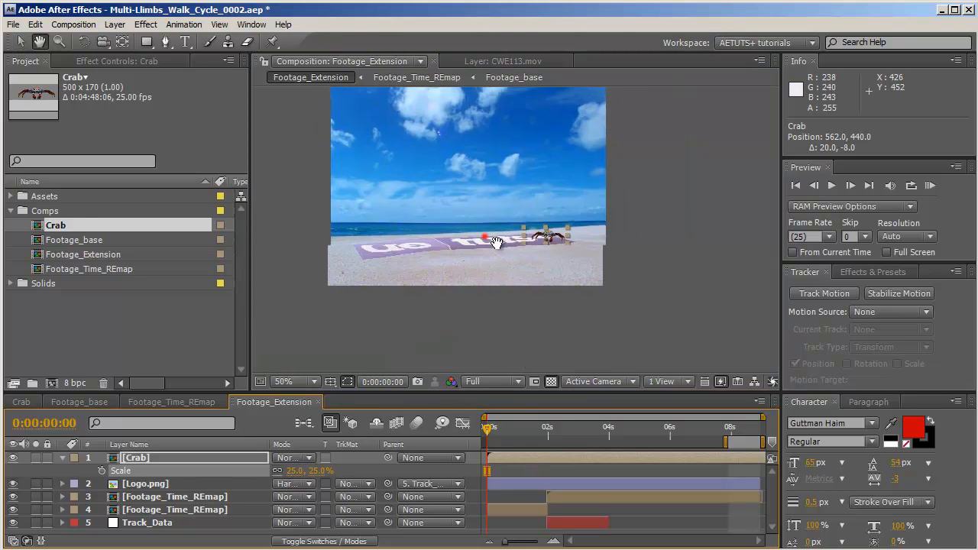
{"action": "key", "text": "h"}
{"action": "left_click_drag", "start_coordinate": [484, 231], "coordinate": [579, 304]}
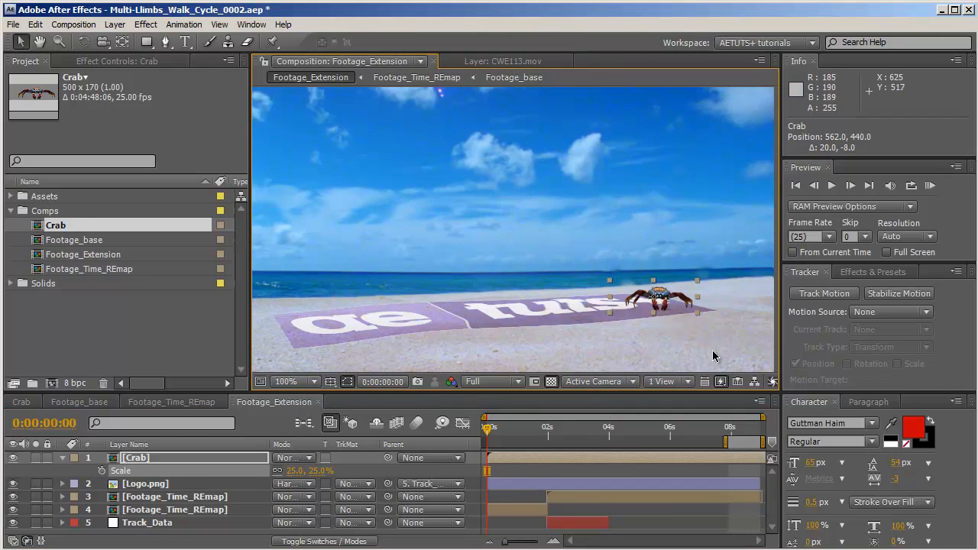
{"action": "left_click_drag", "start_coordinate": [561, 231], "coordinate": [492, 199]}
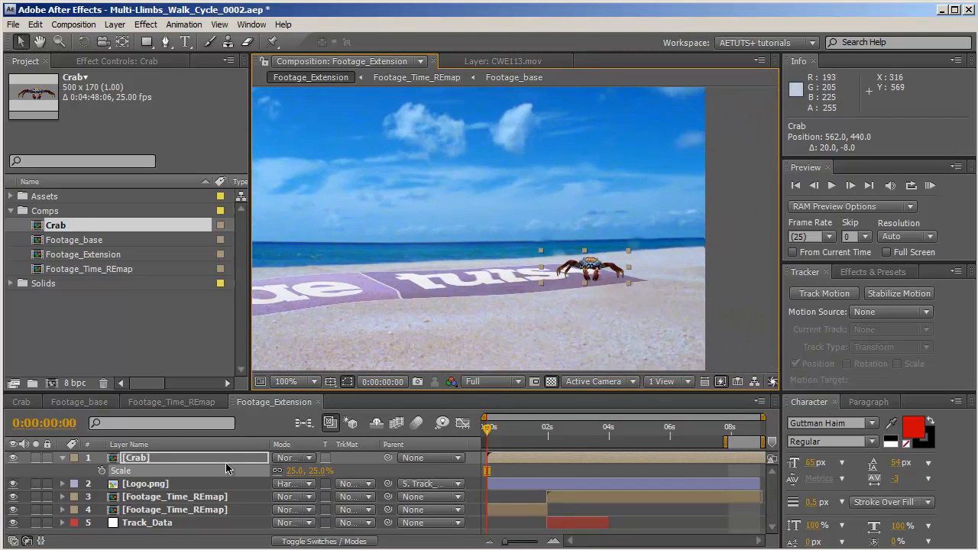
Create a null named Crab_Null on the crab's body at 569.3, 434.3 as the Crab layer's parent.
{"action": "right_click", "coordinate": [67, 482]}
{"action": "mouse_move", "coordinate": [87, 438]}
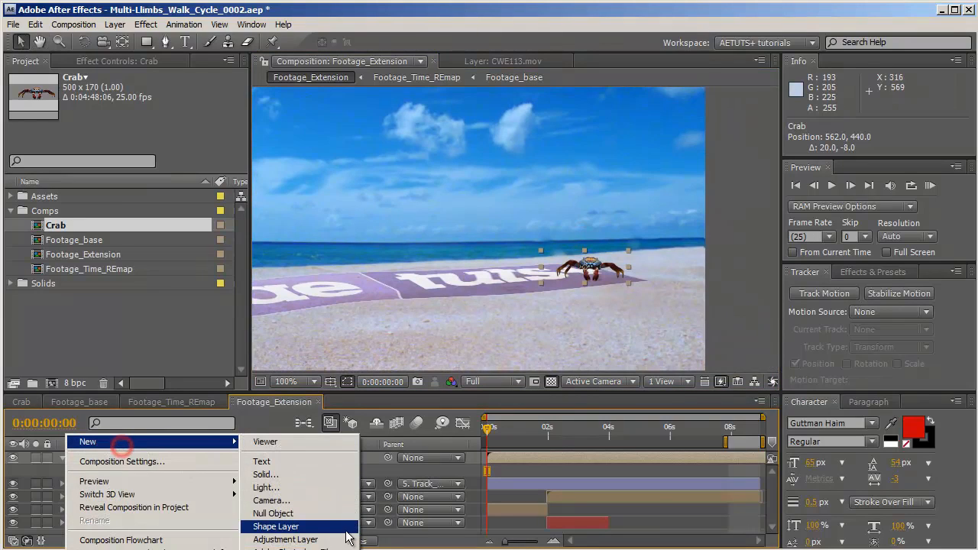
{"action": "left_click", "coordinate": [329, 509]}
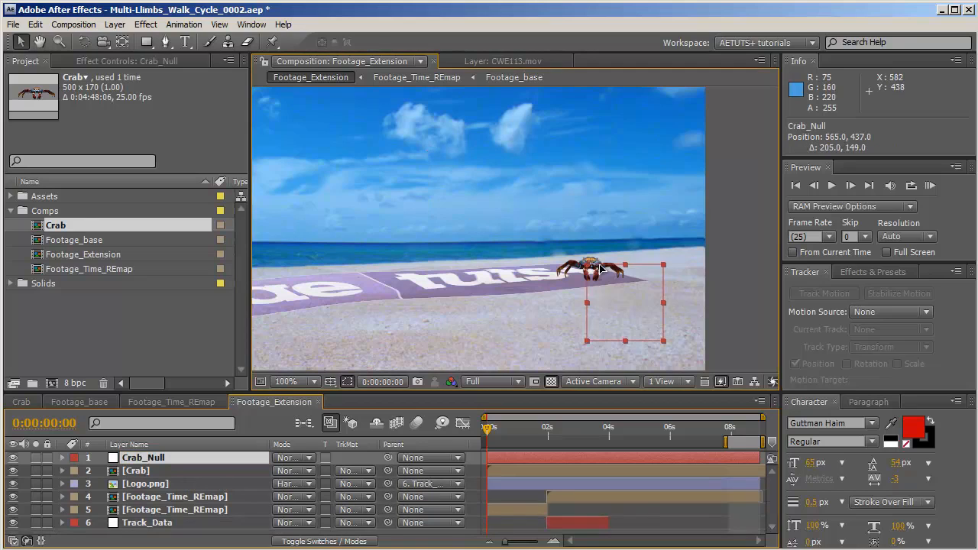
{"action": "scroll", "coordinate": [496, 176], "scroll_direction": "up", "scroll_amount": 4}
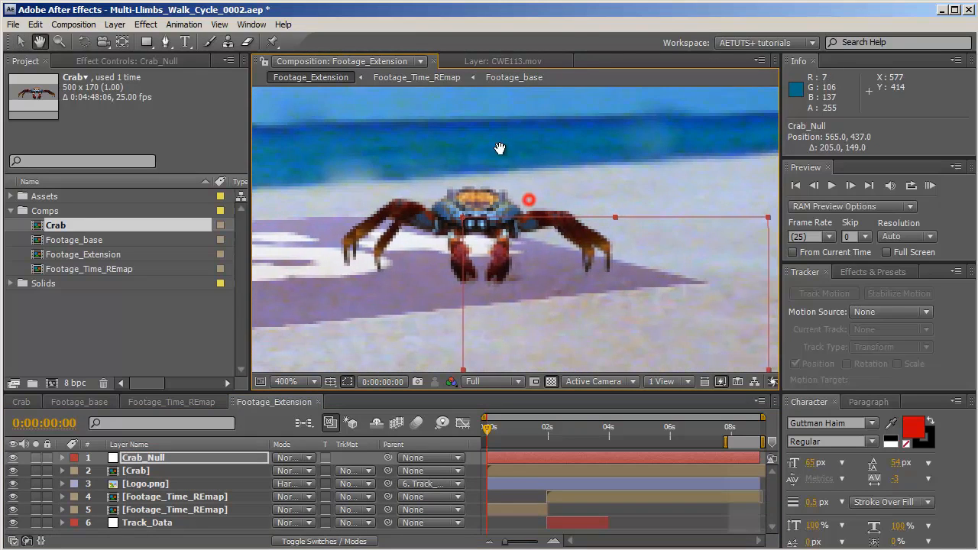
{"action": "key", "text": "v"}
{"action": "left_click_drag", "start_coordinate": [479, 217], "coordinate": [493, 209]}
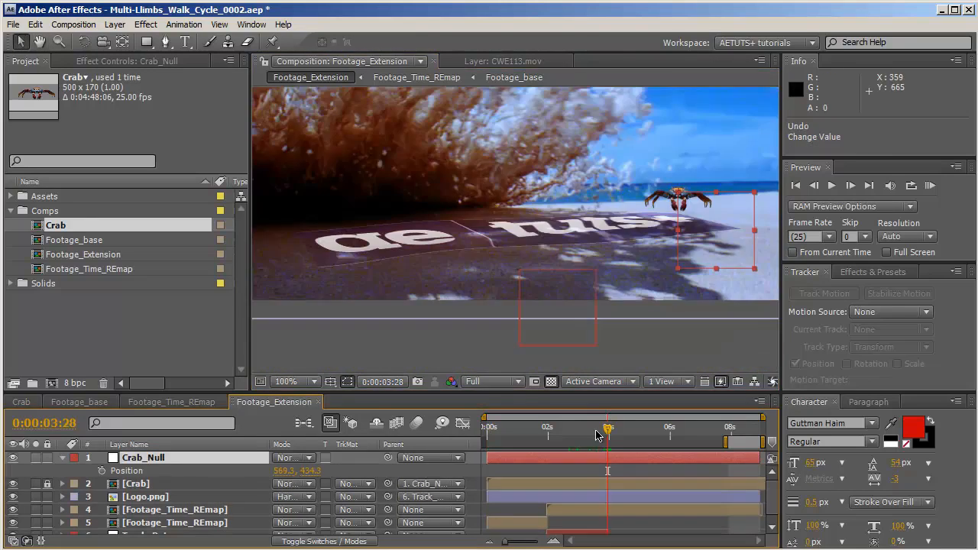
Move Crab_Null to 342.3, 500.3 in front of the logo and start keyframing its position at 0:00:03:10.
{"action": "mouse_move", "coordinate": [609, 431]}
{"action": "left_mouse_down"}
{"action": "mouse_move", "coordinate": [600, 432]}
{"action": "mouse_move", "coordinate": [609, 433]}
{"action": "left_mouse_up"}
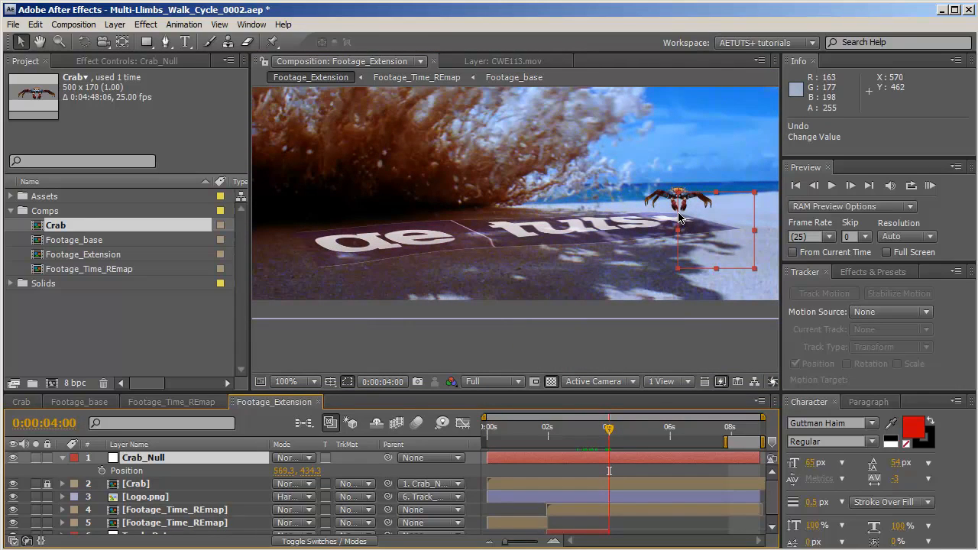
{"action": "left_click_drag", "start_coordinate": [677, 219], "coordinate": [504, 269]}
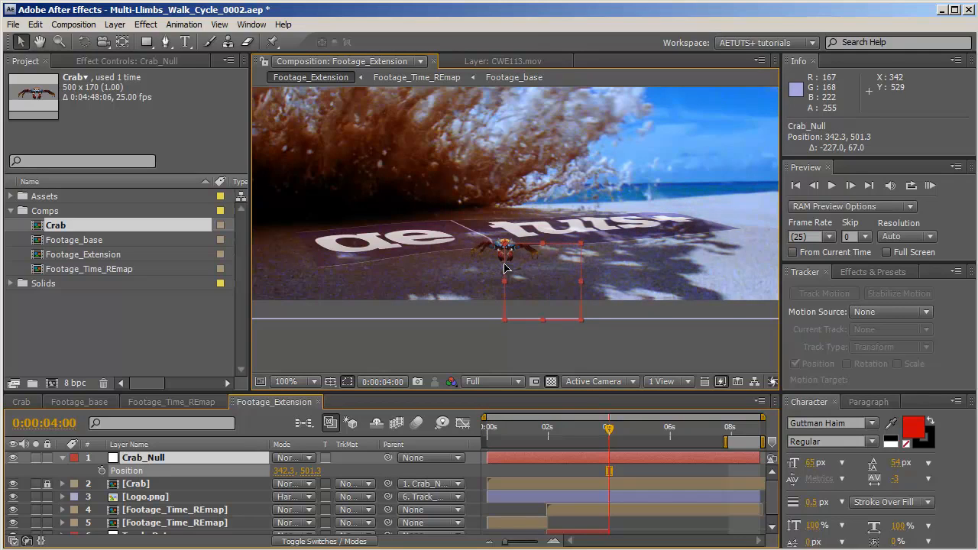
{"action": "left_click_drag", "start_coordinate": [611, 435], "coordinate": [592, 437]}
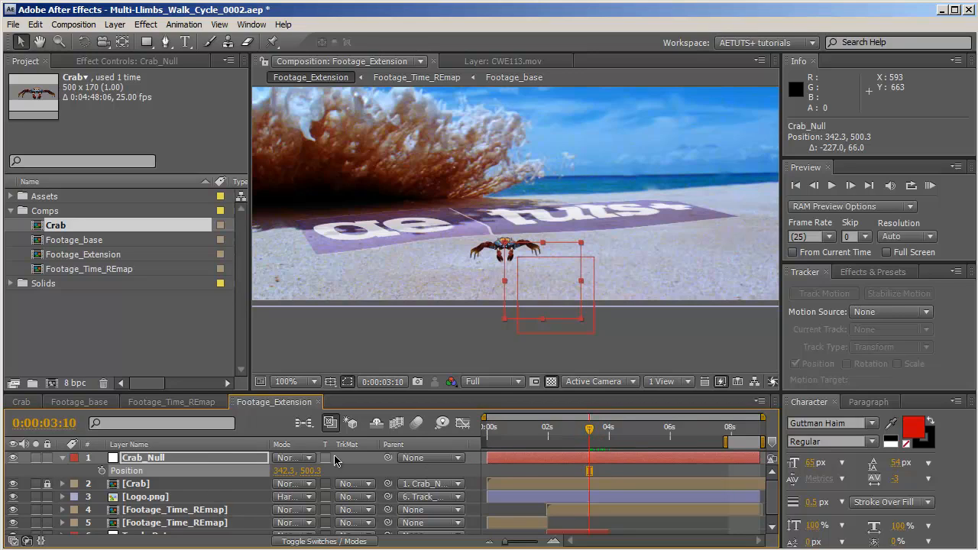
{"action": "left_click", "coordinate": [102, 470]}
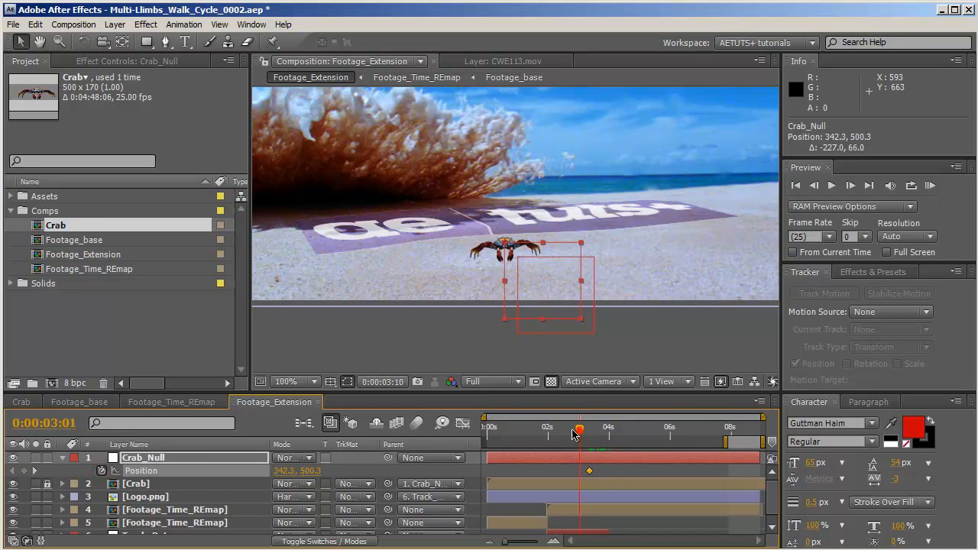
At 0:00:00:00, keyframe Crab_Null at 438.3, 480.3 and check the crab's walk up to the stopping point.
{"action": "left_click_drag", "start_coordinate": [589, 429], "coordinate": [486, 430]}
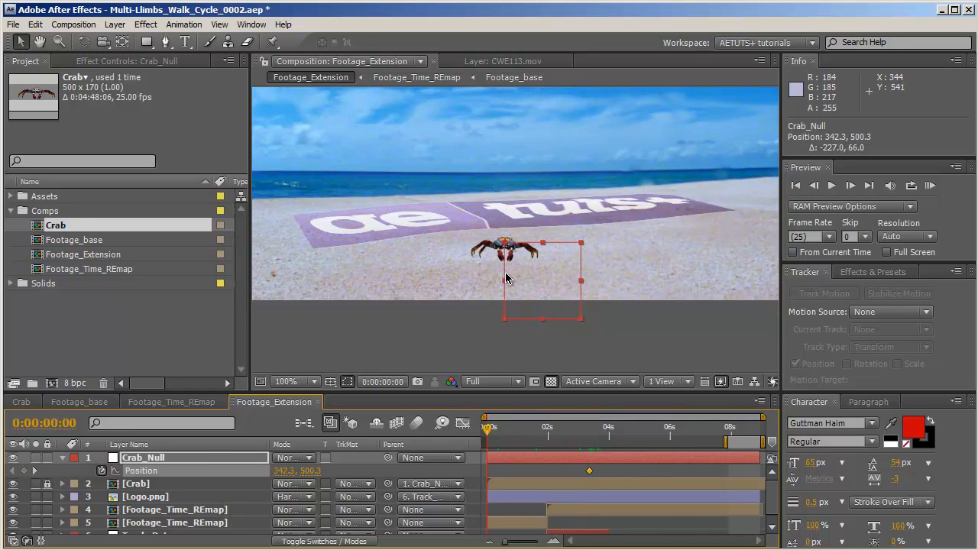
{"action": "left_click_drag", "start_coordinate": [506, 279], "coordinate": [552, 266]}
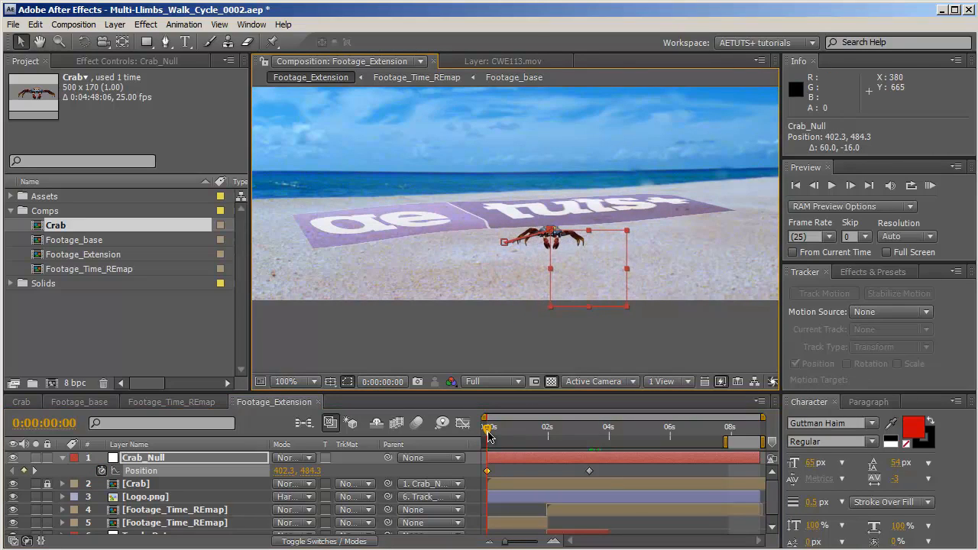
{"action": "left_click_drag", "start_coordinate": [487, 434], "coordinate": [573, 436]}
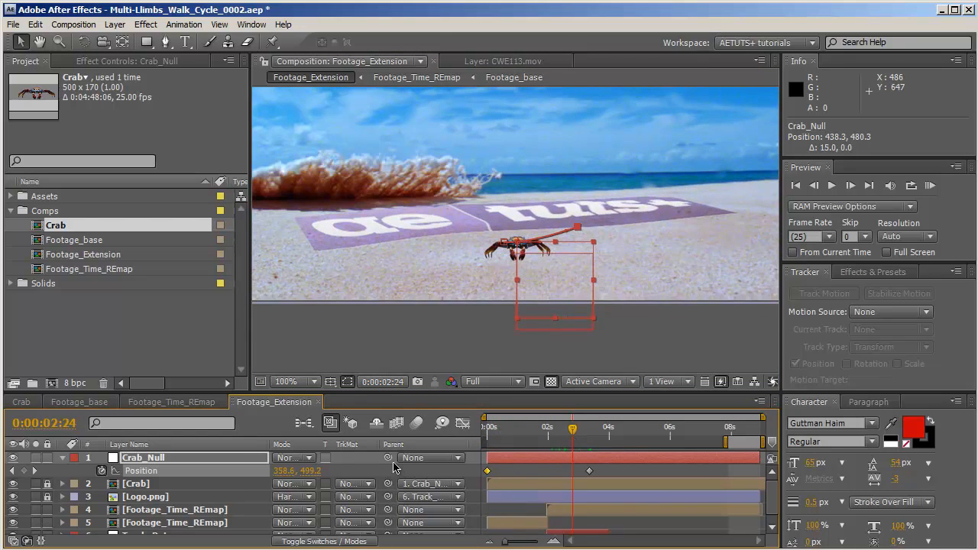
{"action": "key", "text": "shift+Page_Up"}
{"action": "key", "text": "shift+Page_Up"}
{"action": "key", "text": "shift+Page_Up"}
{"action": "key", "text": "shift+Page_Up"}
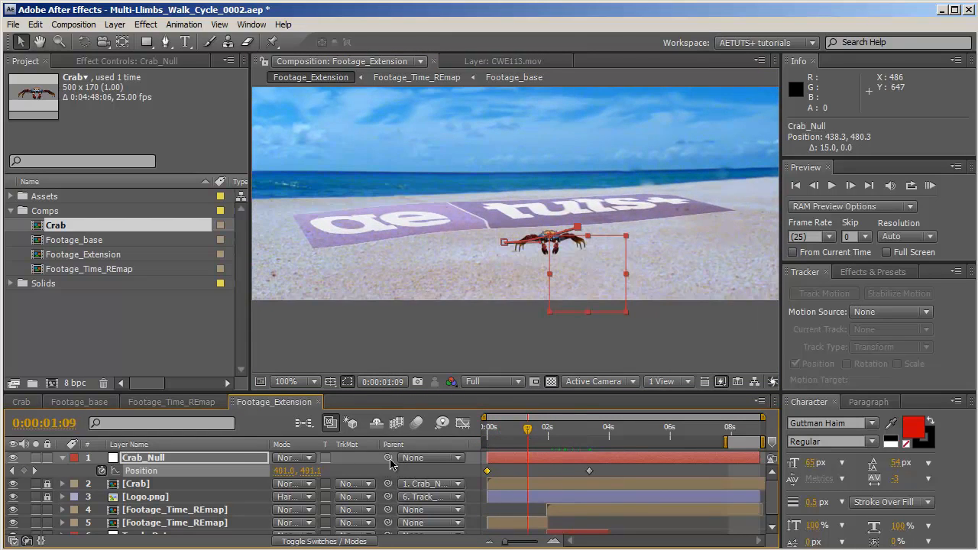
Parent Crab_Null to Track_Data and add a position keyframe holding the crab in place at 0:00:04:00.
{"action": "left_click_drag", "start_coordinate": [389, 459], "coordinate": [219, 527]}
{"action": "left_click_drag", "start_coordinate": [527, 433], "coordinate": [609, 434]}
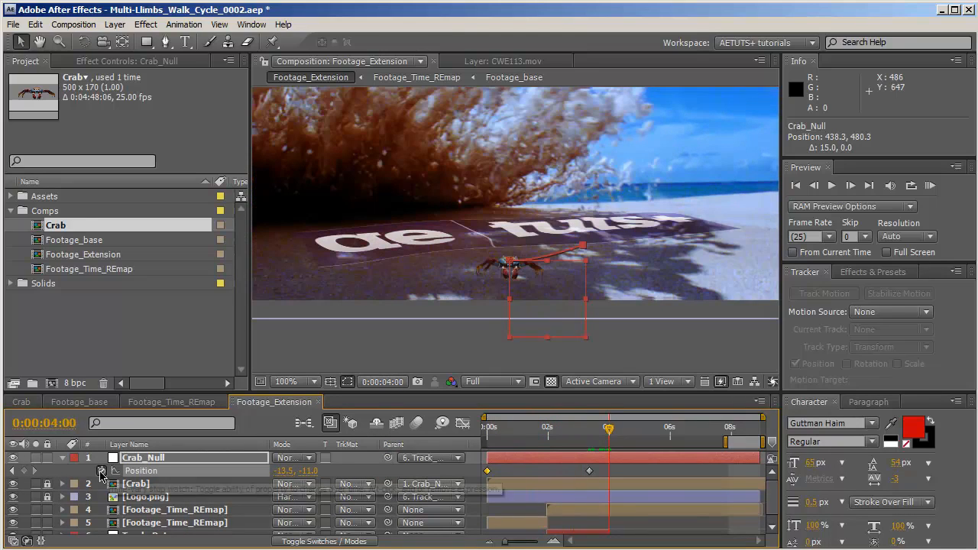
{"action": "left_click", "coordinate": [24, 470]}
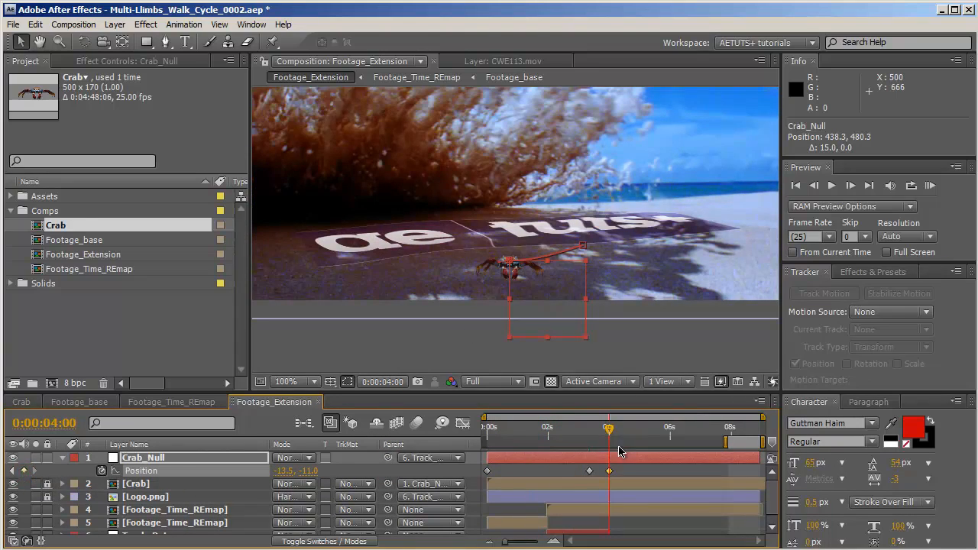
At about 0:00:08:00, keyframe Crab_Null out of the frame to the left at -409.5, 39.0, and check the crab's motion.
{"action": "left_click_drag", "start_coordinate": [609, 437], "coordinate": [730, 441]}
{"action": "left_click_drag", "start_coordinate": [561, 264], "coordinate": [409, 262]}
{"action": "left_click_drag", "start_coordinate": [729, 429], "coordinate": [599, 429]}
{"action": "left_click_drag", "start_coordinate": [708, 278], "coordinate": [677, 301]}
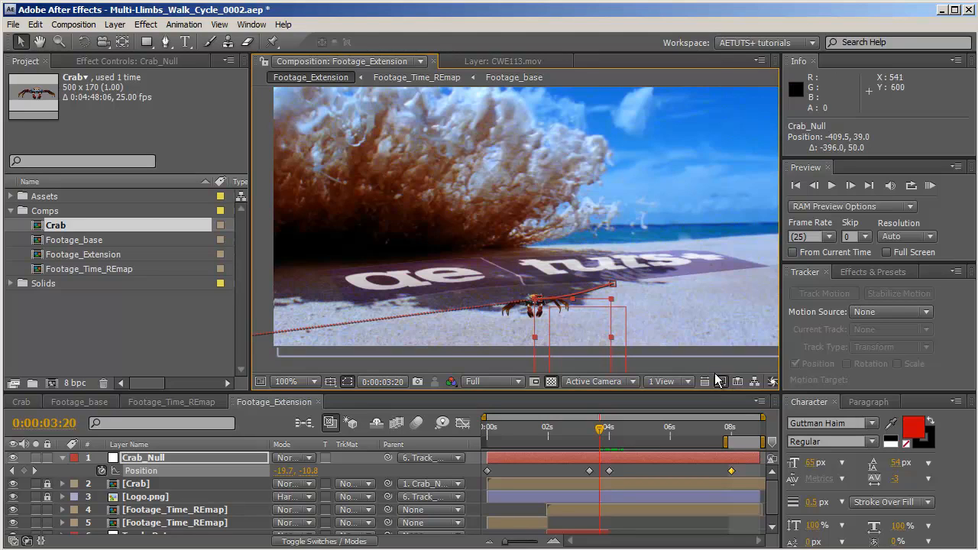
{"action": "left_click_drag", "start_coordinate": [603, 439], "coordinate": [590, 440]}
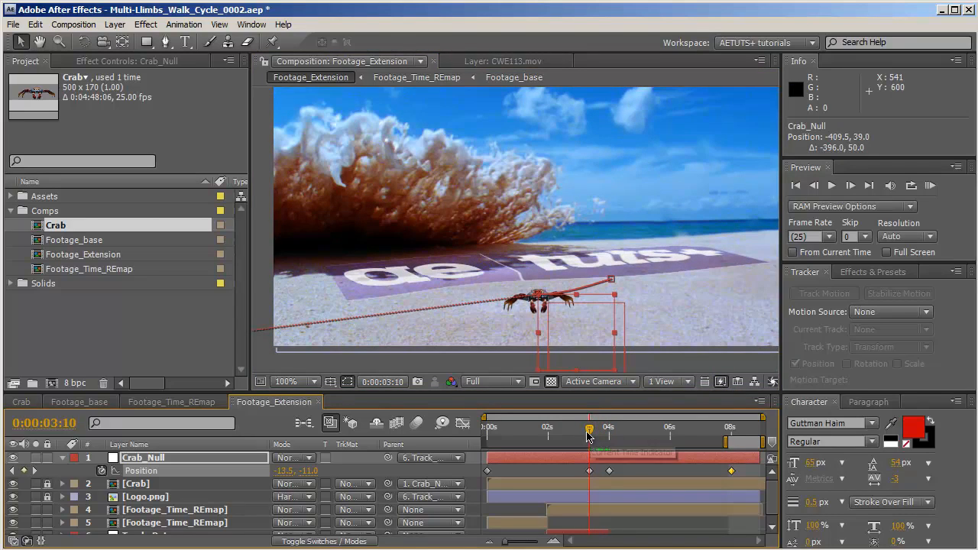
Inspect the crab's pose up close around 0:00:03:10 and enable time remapping on the Crab layer.
{"action": "key", "text": "h"}
{"action": "scroll", "coordinate": [599, 275], "scroll_direction": "up", "scroll_amount": 1}
{"action": "key", "text": "v"}
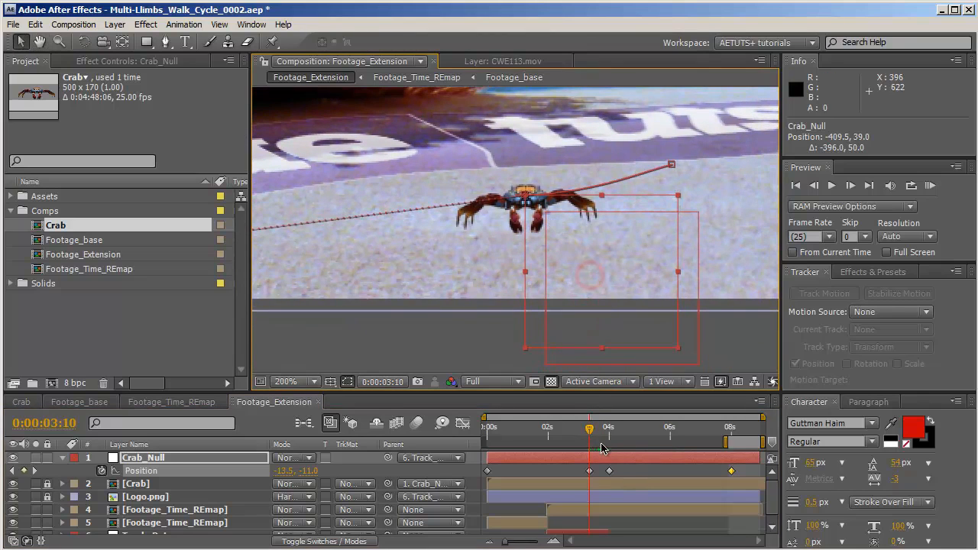
{"action": "left_click_drag", "start_coordinate": [589, 434], "coordinate": [589, 435]}
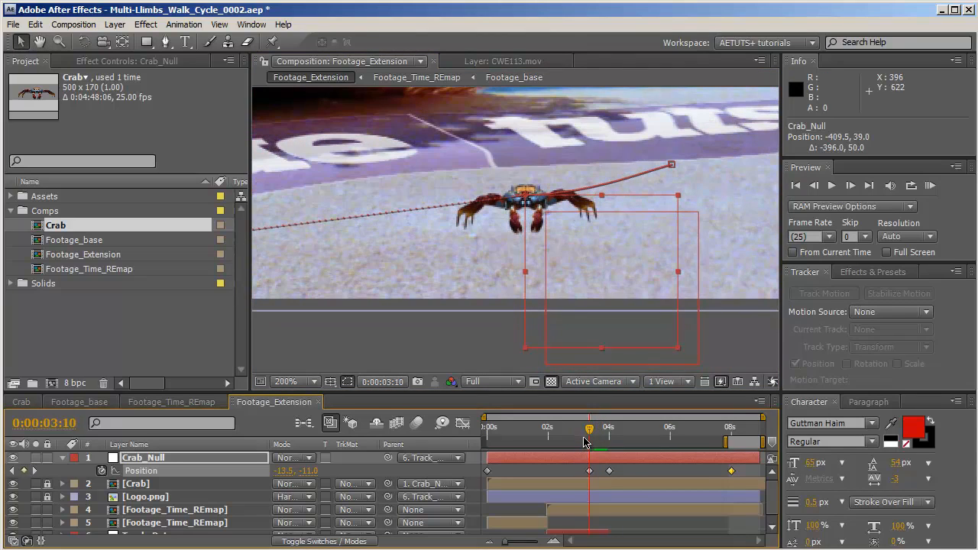
{"action": "right_click", "coordinate": [157, 486]}
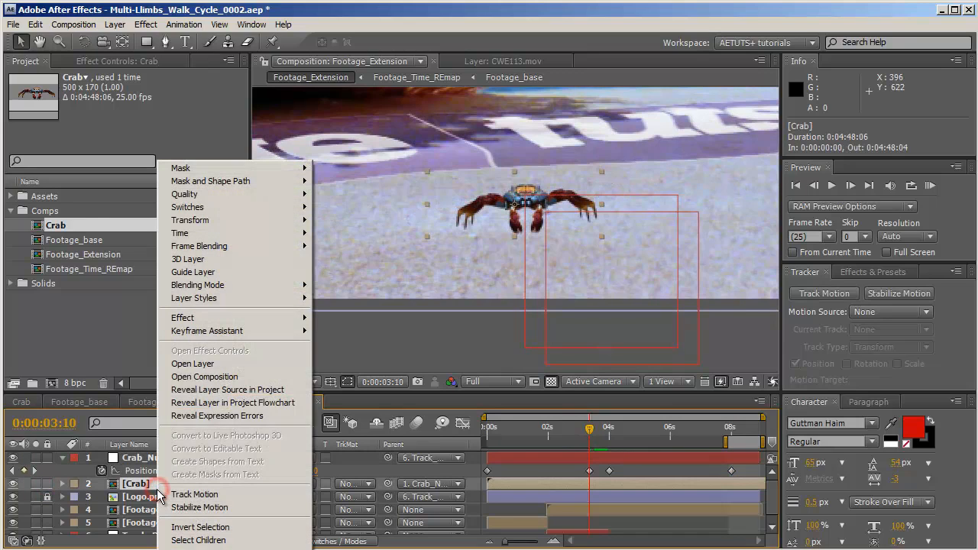
{"action": "mouse_move", "coordinate": [260, 233]}
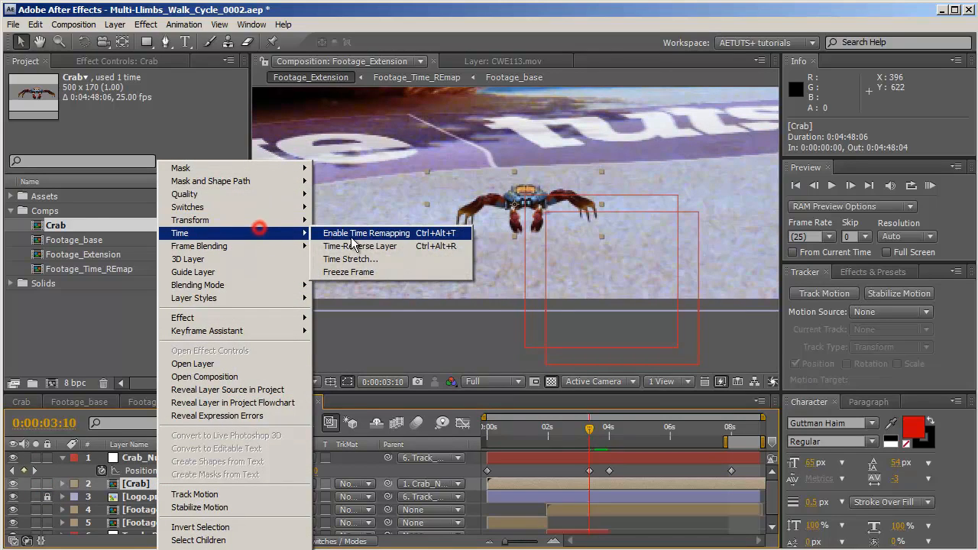
{"action": "left_click", "coordinate": [366, 233]}
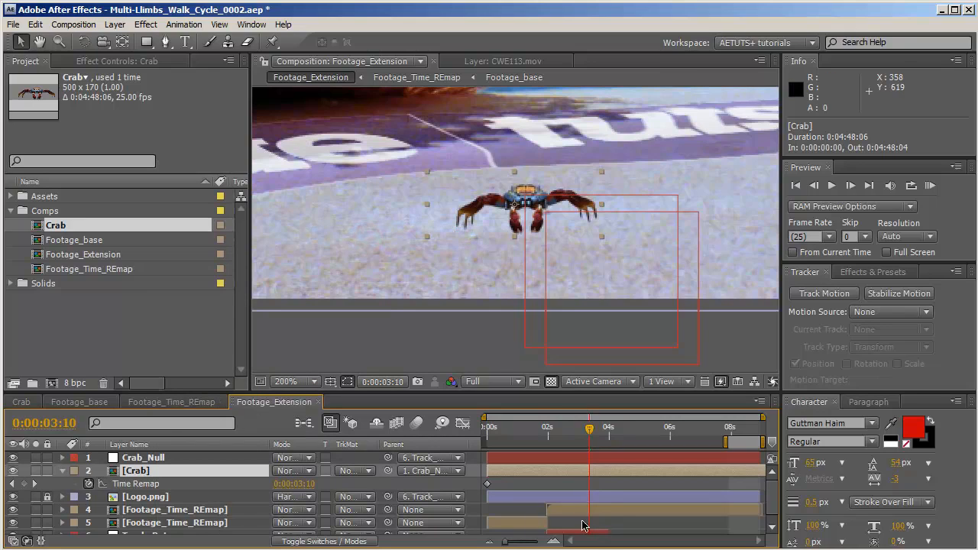
Show Crab_Null's position keyframes and add Time Remap keyframes to the Crab layer at 0:00:03:10 and 0:00:03:12.
{"action": "left_click", "coordinate": [152, 459]}
{"action": "key", "text": "p"}
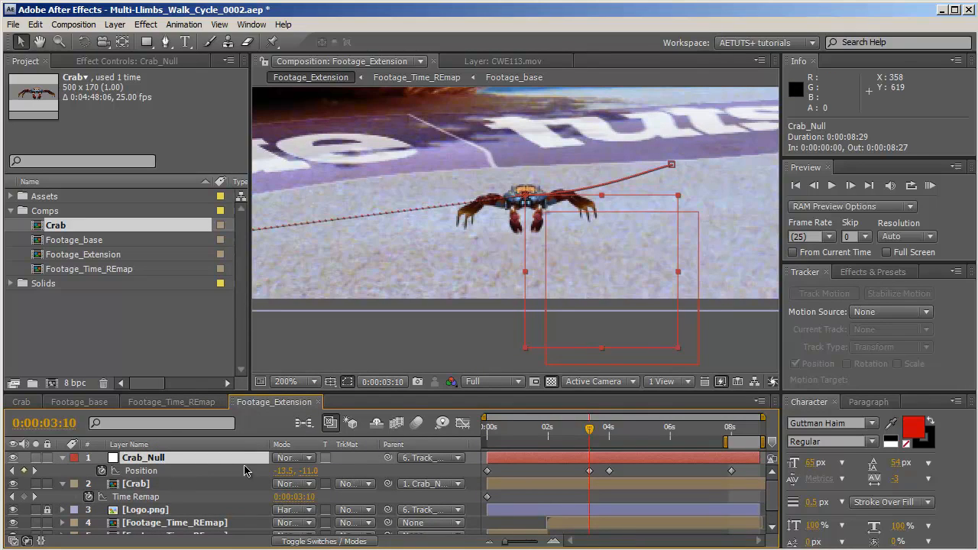
{"action": "left_click", "coordinate": [23, 497]}
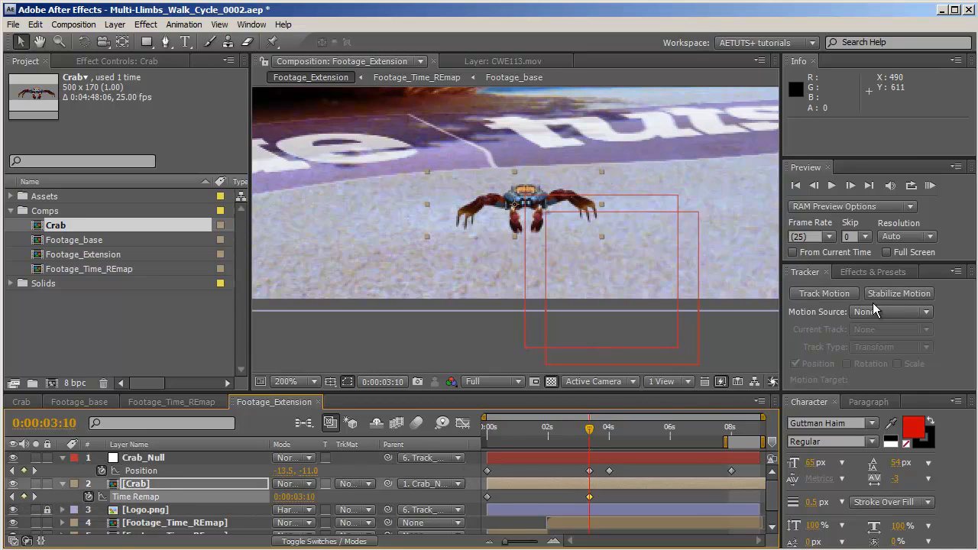
{"action": "left_click", "coordinate": [850, 185]}
{"action": "left_click", "coordinate": [850, 185]}
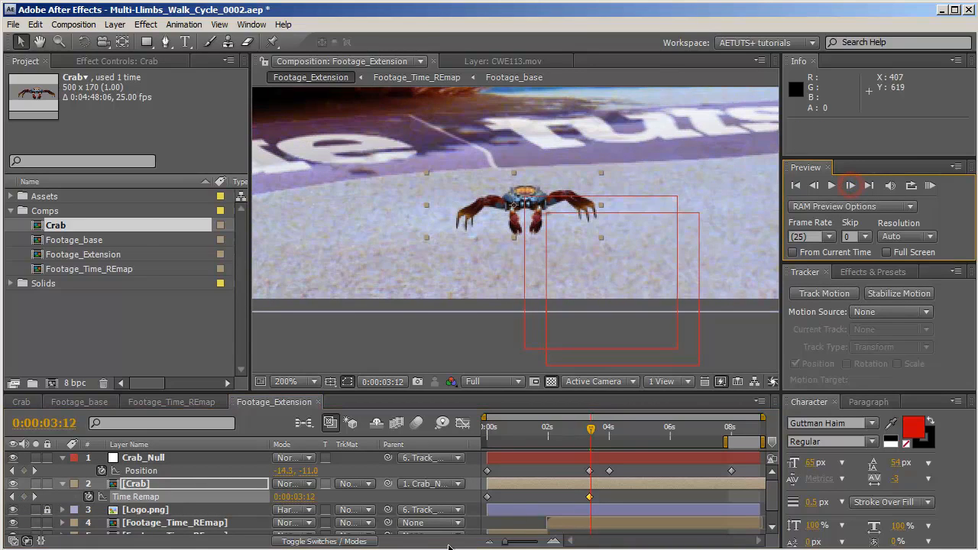
{"action": "left_click", "coordinate": [26, 498]}
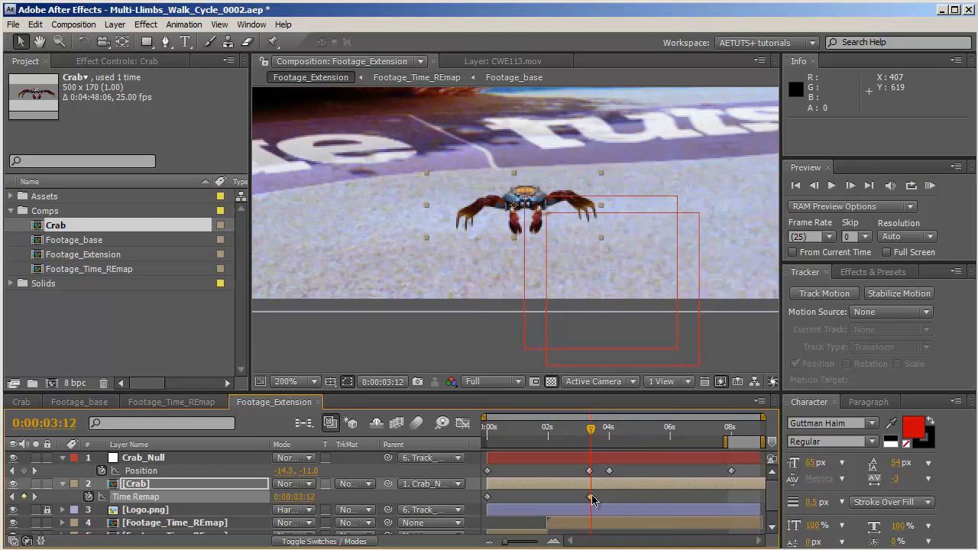
Move the Crab layer's latest Time Remap keyframe to 0:00:04:00 so it lines up with Crab_Null's position keyframe.
{"action": "left_click", "coordinate": [35, 471]}
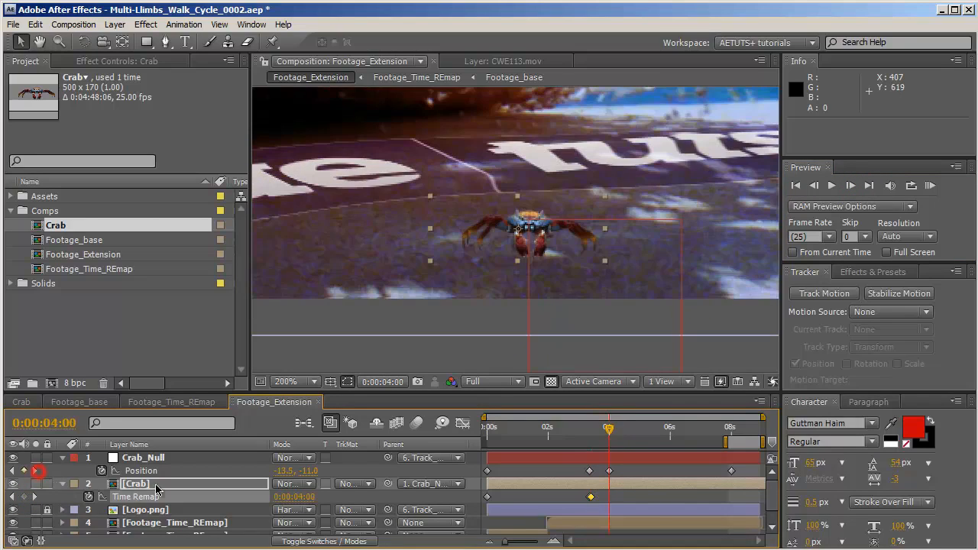
{"action": "left_click_drag", "start_coordinate": [594, 498], "coordinate": [612, 499]}
{"action": "mouse_move", "coordinate": [605, 429]}
{"action": "left_mouse_down"}
{"action": "mouse_move", "coordinate": [593, 437]}
{"action": "mouse_move", "coordinate": [609, 437]}
{"action": "mouse_move", "coordinate": [591, 442]}
{"action": "left_mouse_up"}
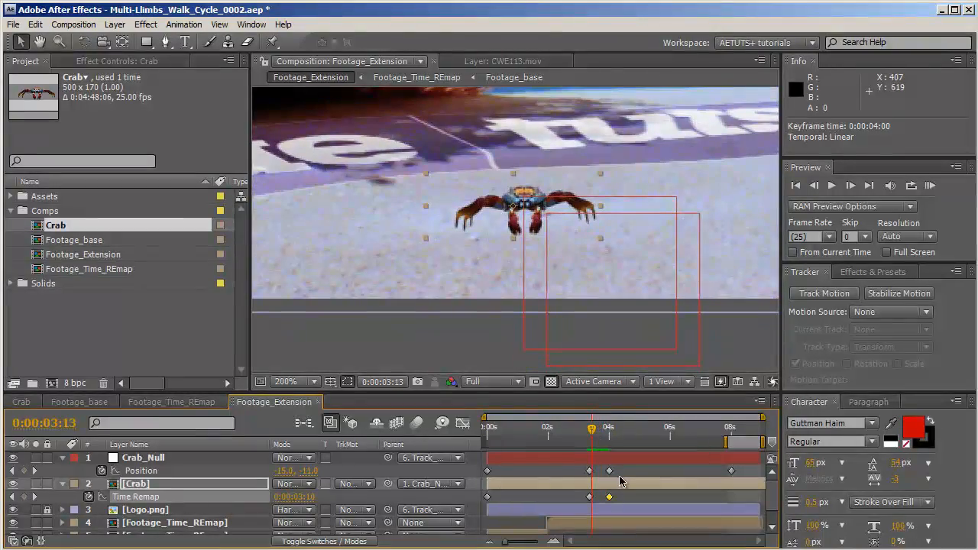
Set the spatial interpolation of Crab_Null's position keyframes at 0:00:03:10 and 0:00:04:00 to Linear.
{"action": "left_click", "coordinate": [621, 472]}
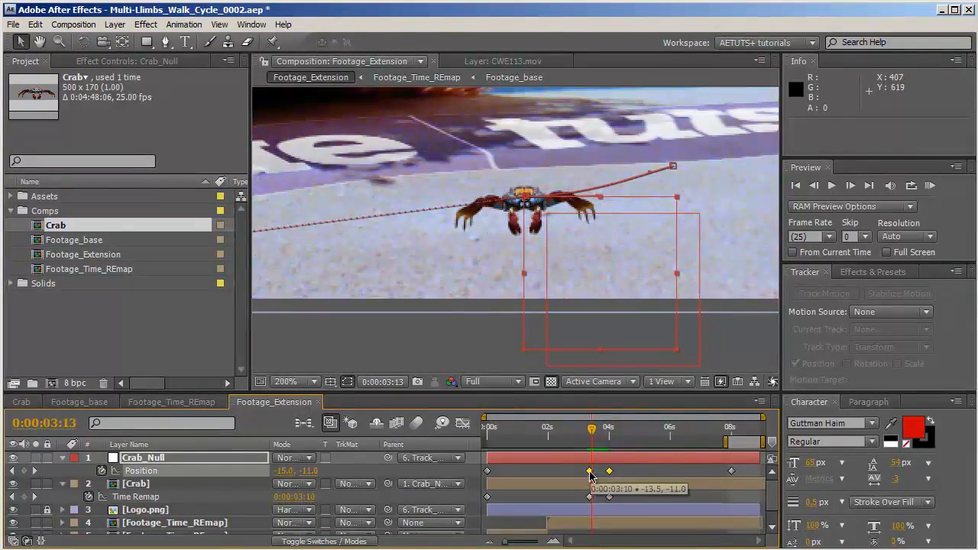
{"action": "right_click", "coordinate": [590, 472]}
{"action": "mouse_move", "coordinate": [671, 545]}
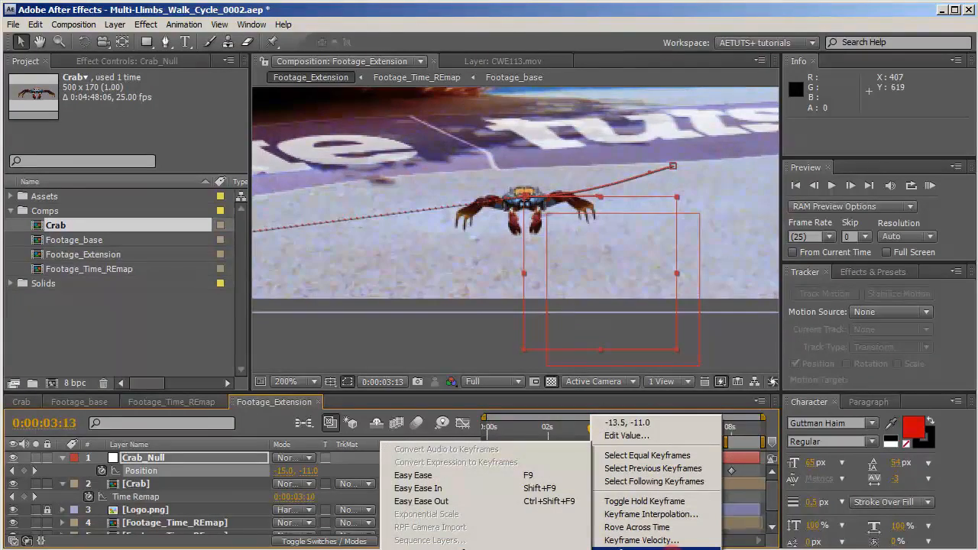
{"action": "left_click", "coordinate": [650, 514]}
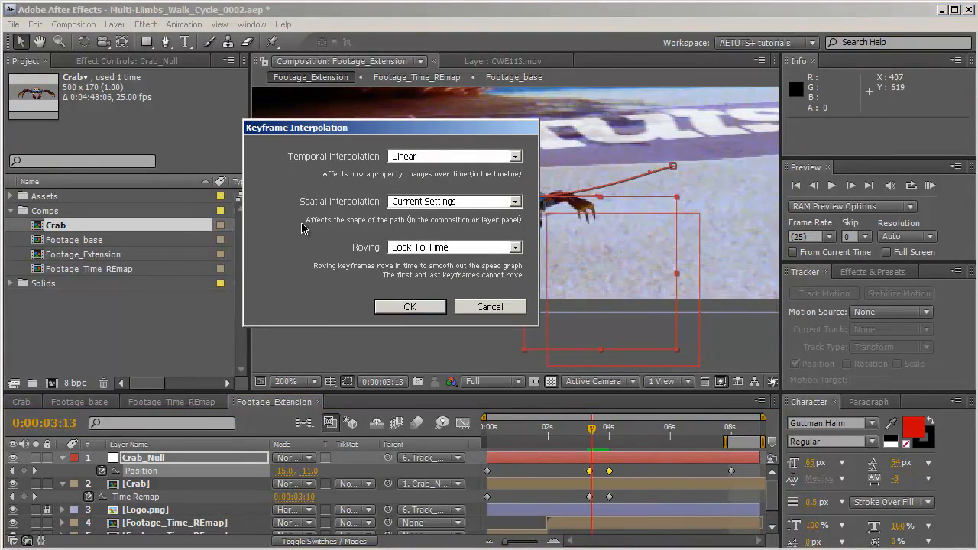
{"action": "left_click", "coordinate": [408, 202]}
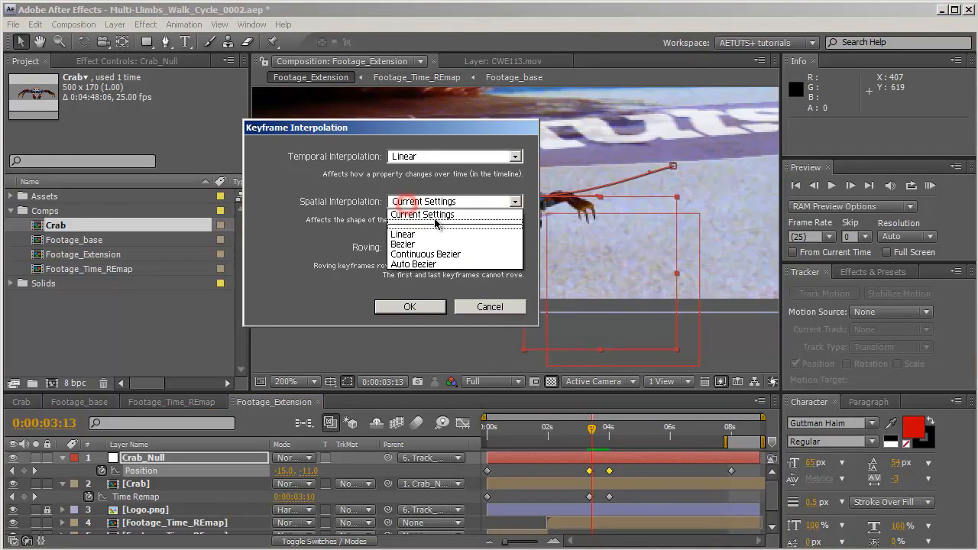
{"action": "left_click", "coordinate": [414, 227]}
{"action": "key", "text": "Return"}
Check the crab's exit around 0:00:08:00 and speed up its walk by moving the Crab layer's last Time Remap keyframe to 0:02:12:04.
{"action": "left_click_drag", "start_coordinate": [593, 430], "coordinate": [732, 434]}
{"action": "key", "text": "space"}
{"action": "left_click_drag", "start_coordinate": [529, 221], "coordinate": [622, 234]}
{"action": "scroll", "coordinate": [623, 234], "scroll_direction": "down", "scroll_amount": 4}
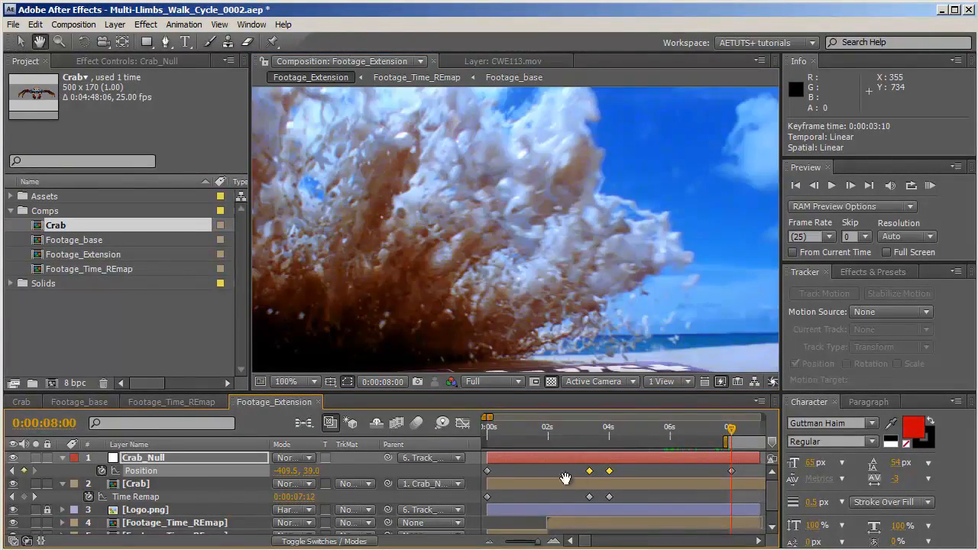
{"action": "left_click_drag", "start_coordinate": [567, 478], "coordinate": [592, 475]}
{"action": "left_click_drag", "start_coordinate": [538, 542], "coordinate": [538, 549]}
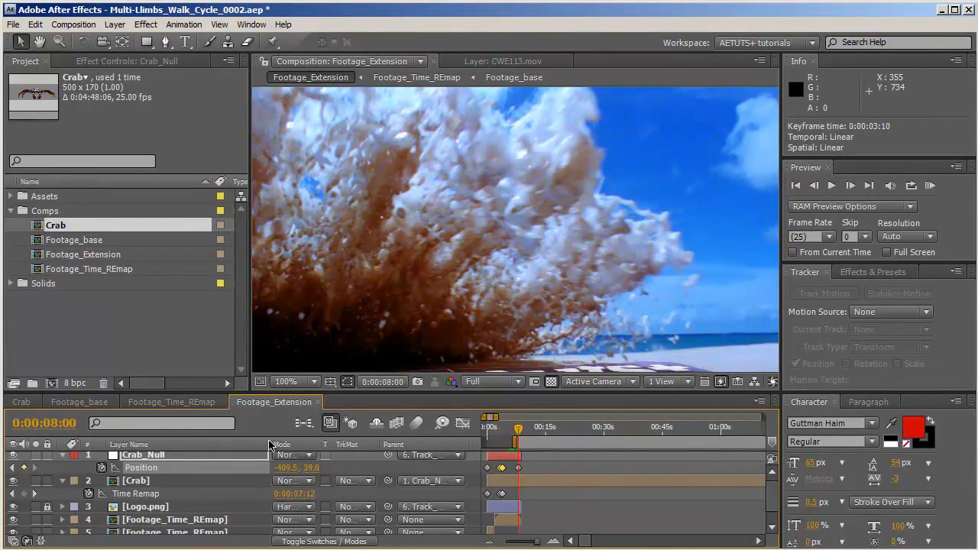
{"action": "left_click_drag", "start_coordinate": [269, 445], "coordinate": [210, 445]}
{"action": "key", "text": "h"}
{"action": "mouse_move", "coordinate": [544, 482]}
{"action": "left_mouse_down"}
{"action": "mouse_move", "coordinate": [541, 460]}
{"action": "mouse_move", "coordinate": [548, 495]}
{"action": "left_mouse_up"}
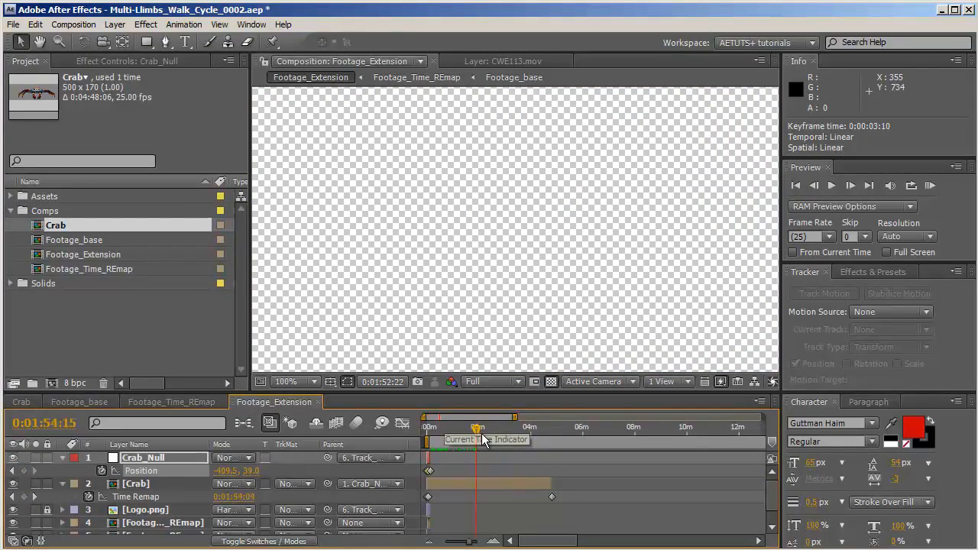
{"action": "left_click_drag", "start_coordinate": [479, 437], "coordinate": [487, 439]}
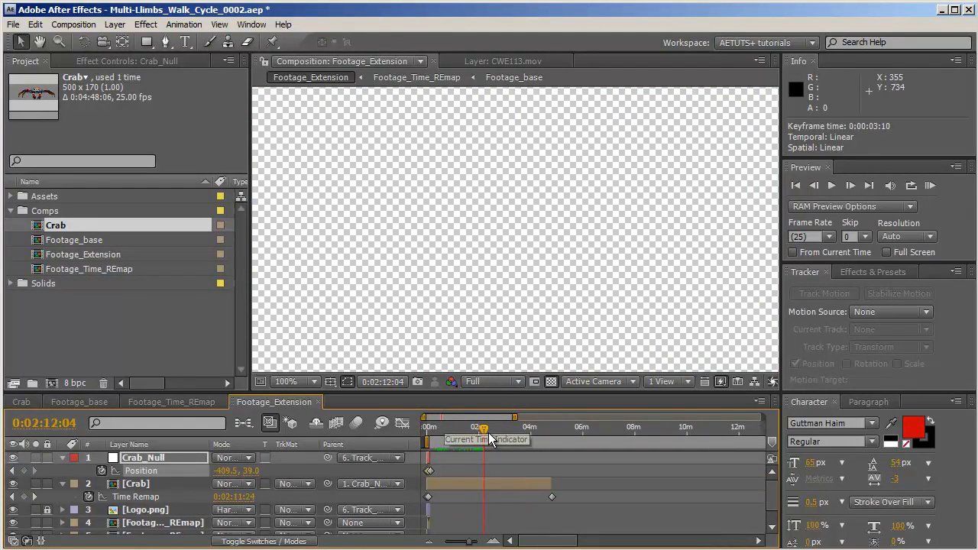
{"action": "left_click", "coordinate": [496, 484]}
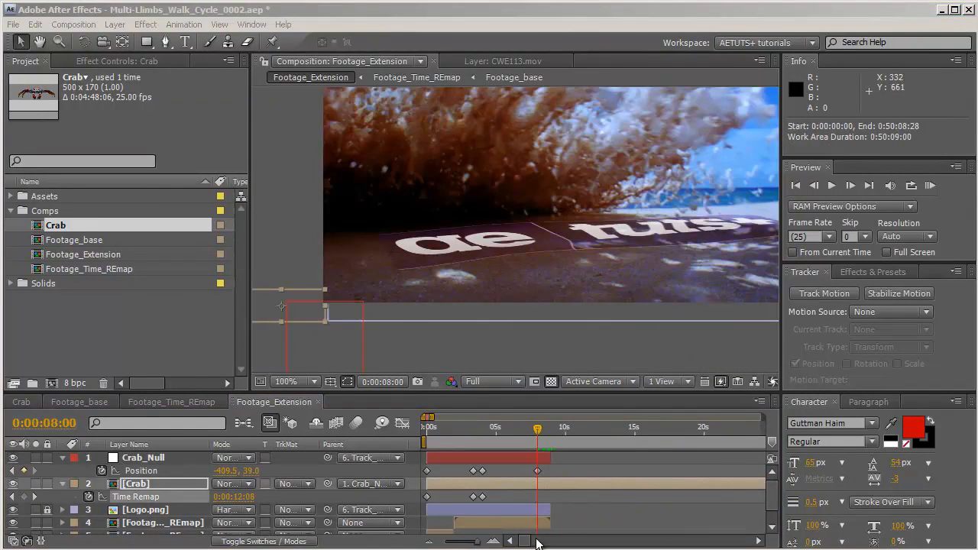
End the work area at the beach footage layer's out point, 0:00:08:27, and trim Footage_Extension to it.
{"action": "left_click", "coordinate": [523, 529]}
{"action": "key", "text": "o"}
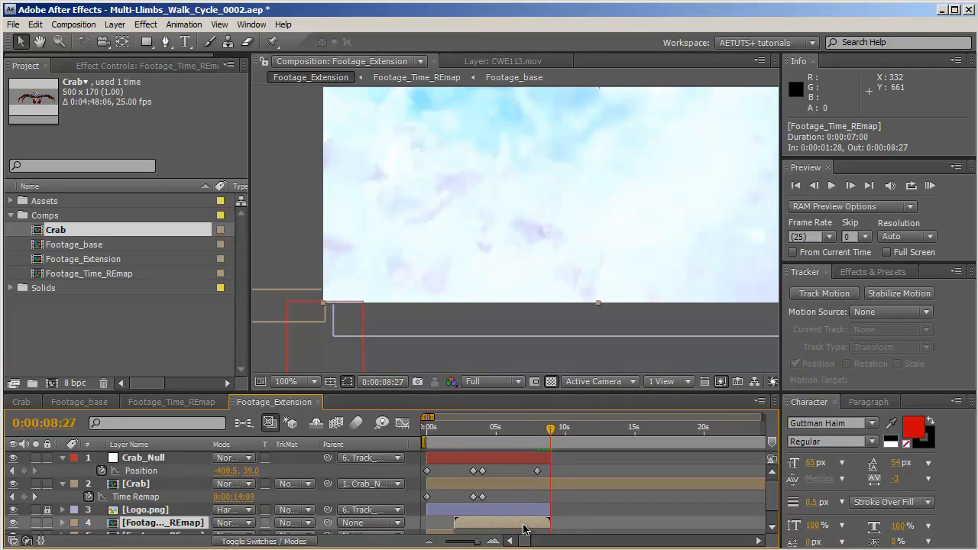
{"action": "key", "text": "n"}
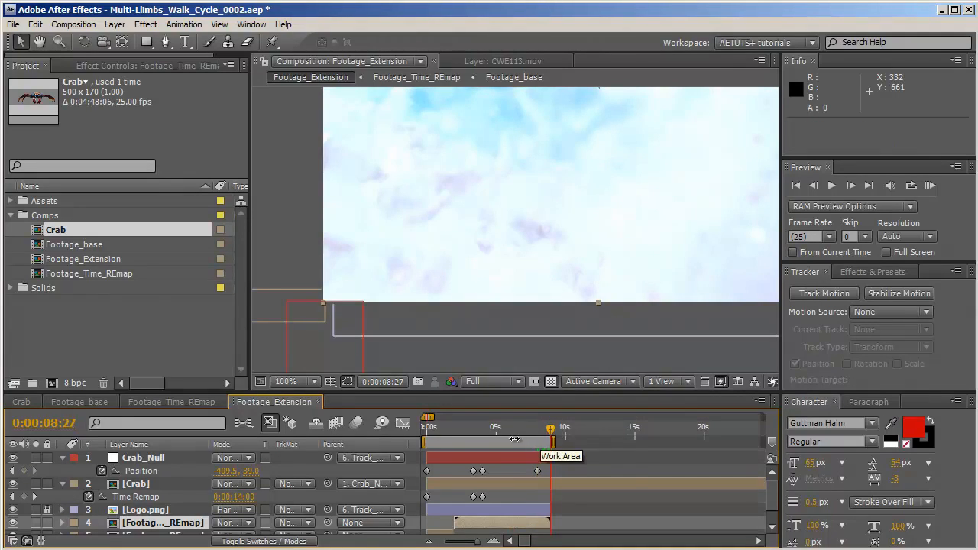
{"action": "right_click", "coordinate": [544, 417]}
{"action": "left_click", "coordinate": [577, 481]}
At about 0:00:02:01, duplicate the Crab layer and rename the lower copy Crab_Shadow.
{"action": "left_click", "coordinate": [557, 429]}
{"action": "left_click_drag", "start_coordinate": [556, 430], "coordinate": [501, 430]}
{"action": "scroll", "coordinate": [611, 229], "scroll_direction": "up", "scroll_amount": 2}
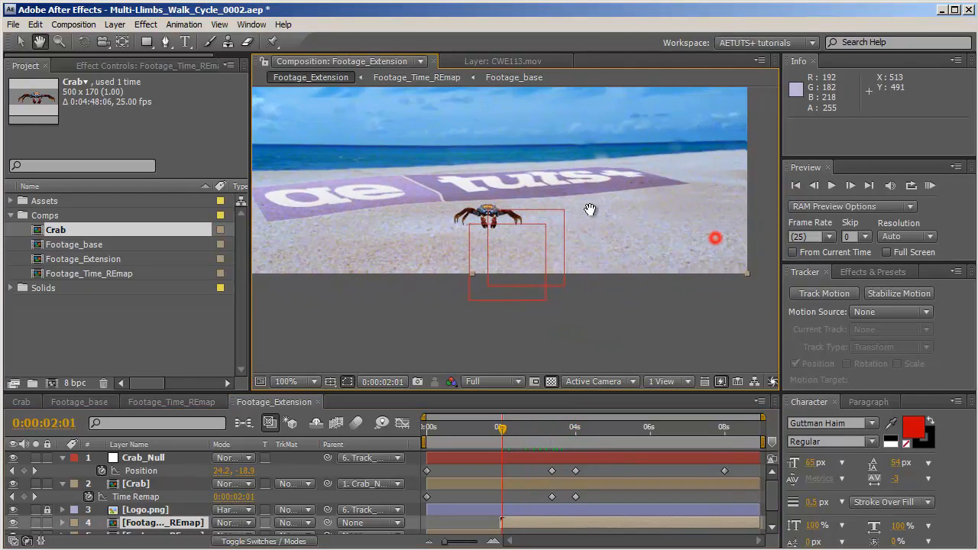
{"action": "key", "text": "u"}
{"action": "left_click", "coordinate": [135, 470]}
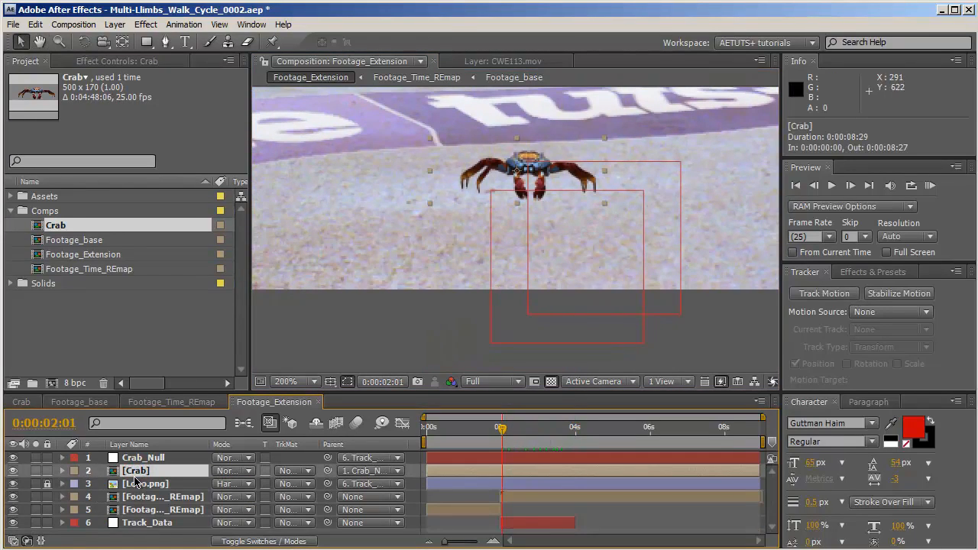
{"action": "key", "text": "ctrl+d"}
{"action": "left_click", "coordinate": [168, 486]}
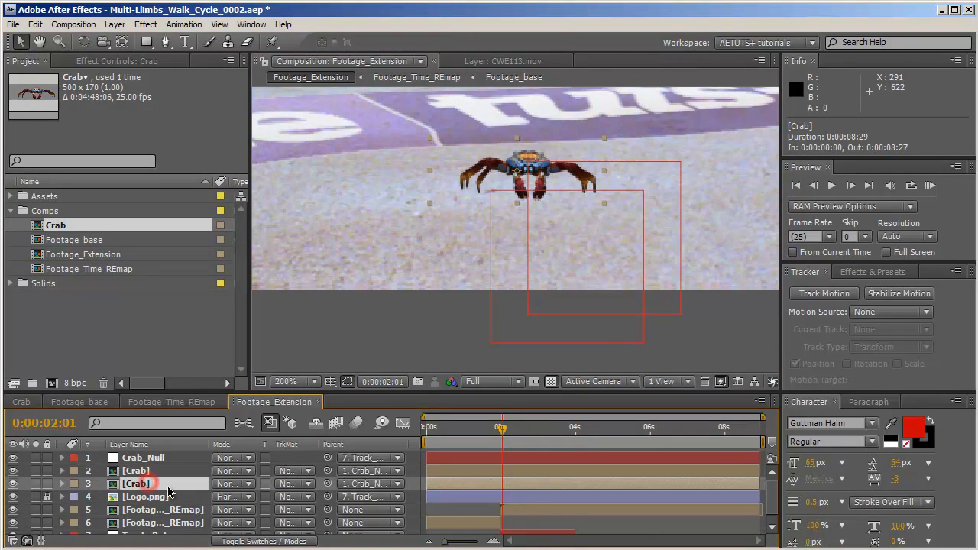
{"action": "key", "text": "Return"}
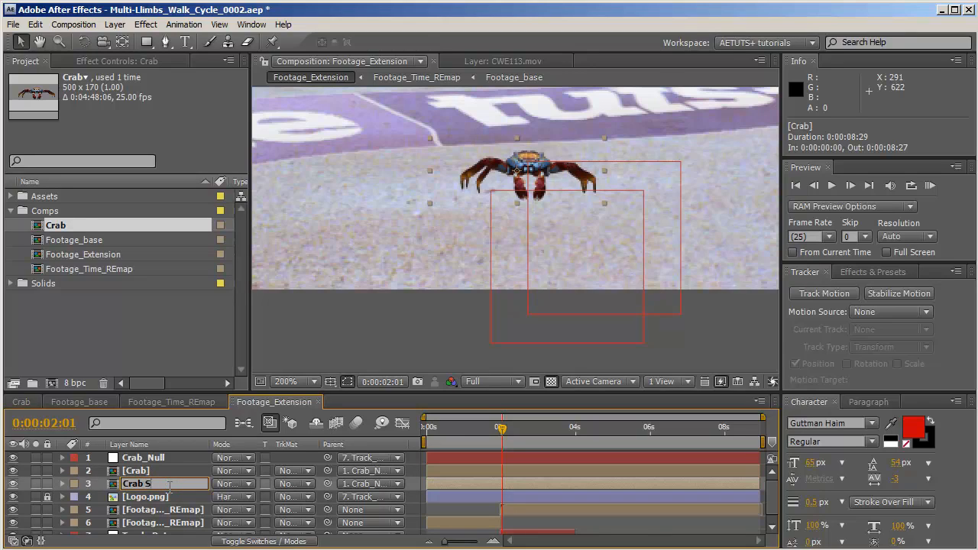
{"action": "type", "text": "Crab_Shadow"}
{"action": "key", "text": "Return"}
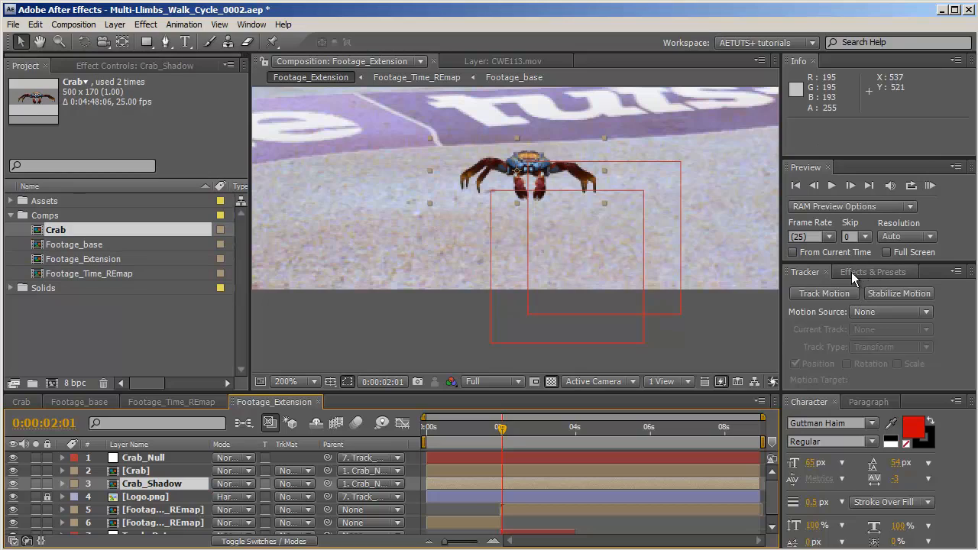
Apply a Fill effect to Crab_Shadow with a very dark navy blue color.
{"action": "left_click", "coordinate": [868, 272]}
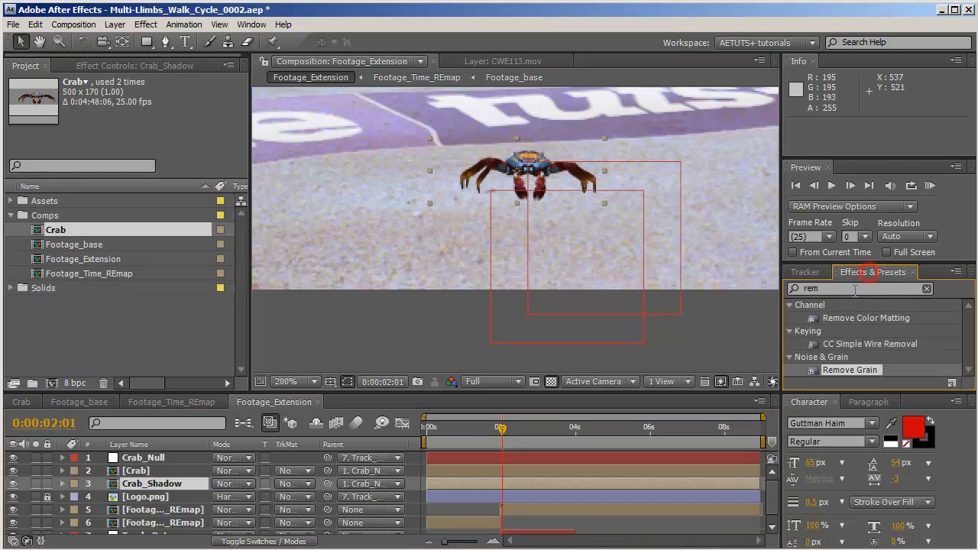
{"action": "left_click", "coordinate": [855, 288]}
{"action": "type", "text": "fill"}
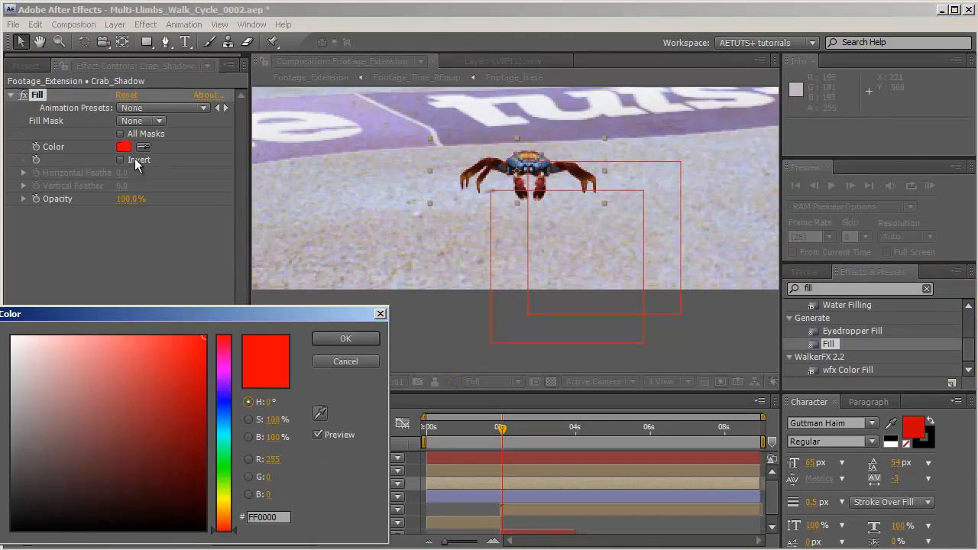
{"action": "left_click", "coordinate": [217, 407]}
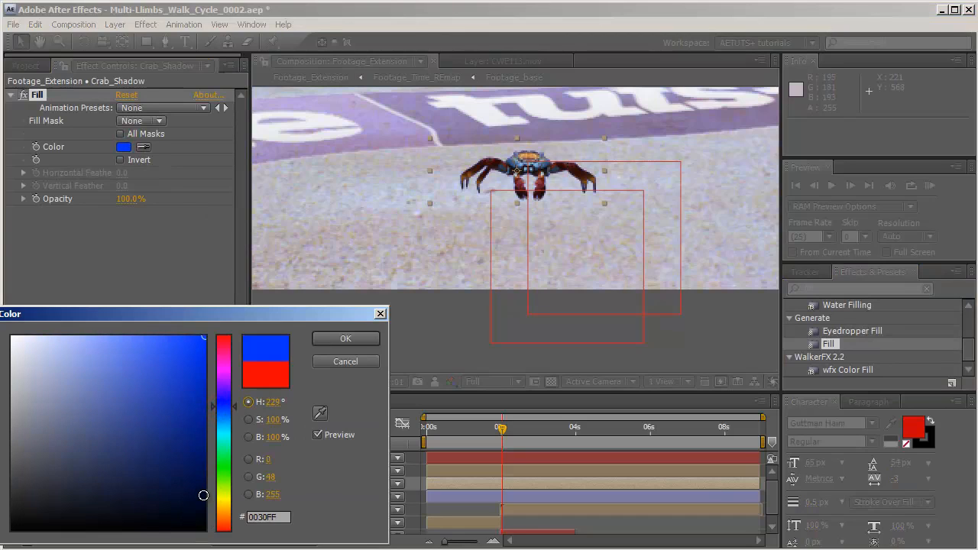
{"action": "left_click", "coordinate": [203, 495]}
{"action": "left_click", "coordinate": [347, 338]}
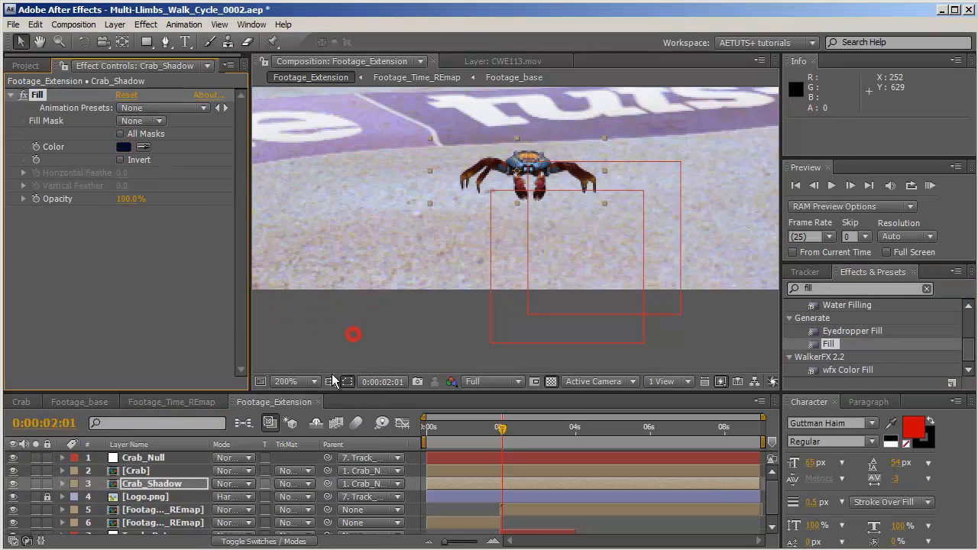
Add a Fast Blur with a blurriness of 36 to Crab_Shadow and set its blending mode to Overlay.
{"action": "left_click", "coordinate": [858, 292]}
{"action": "type", "text": "fast b"}
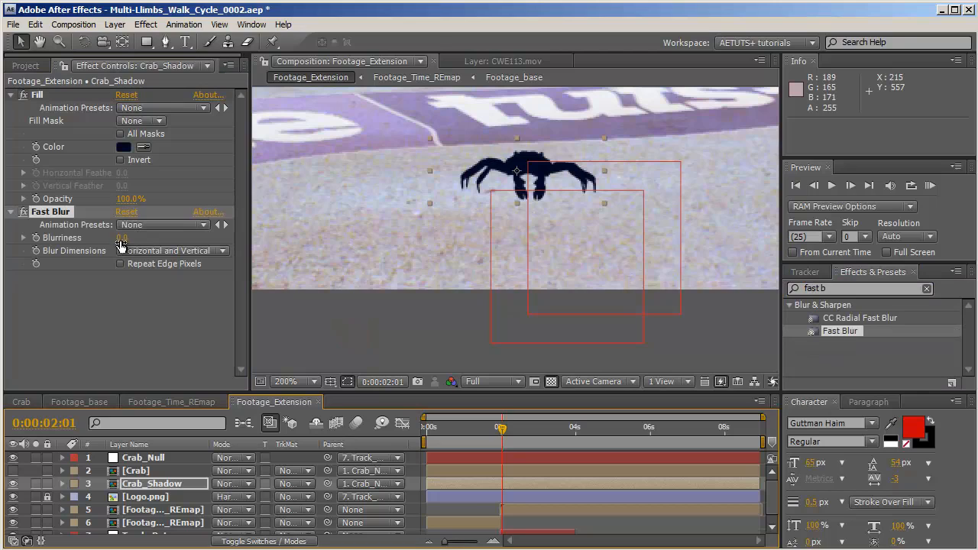
{"action": "left_click_drag", "start_coordinate": [123, 238], "coordinate": [149, 241]}
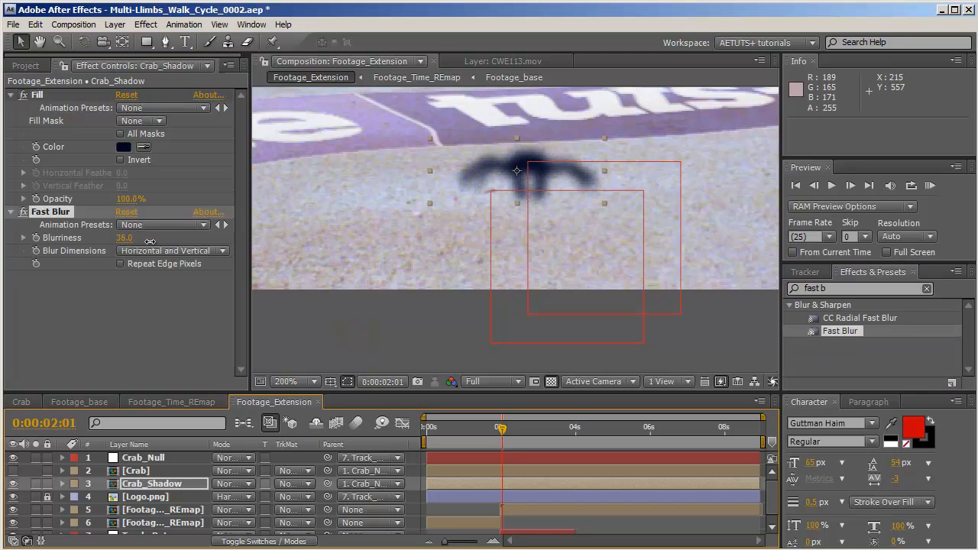
{"action": "left_click", "coordinate": [237, 489]}
{"action": "left_click", "coordinate": [243, 338]}
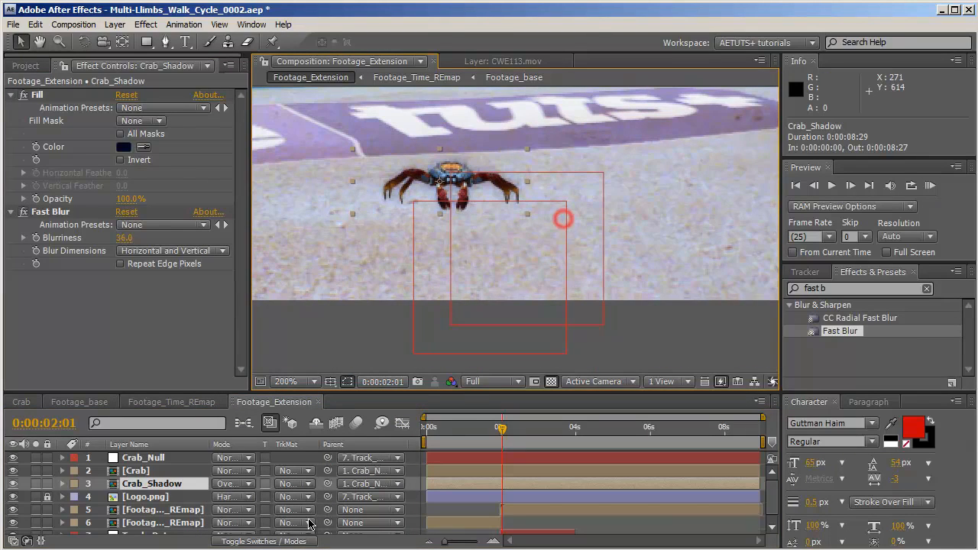
Make Crab_Shadow a 3D layer and tilt it toward the ground on its X axis around an anchor point at the crab's feet.
{"action": "left_click", "coordinate": [298, 541]}
{"action": "left_click", "coordinate": [298, 484]}
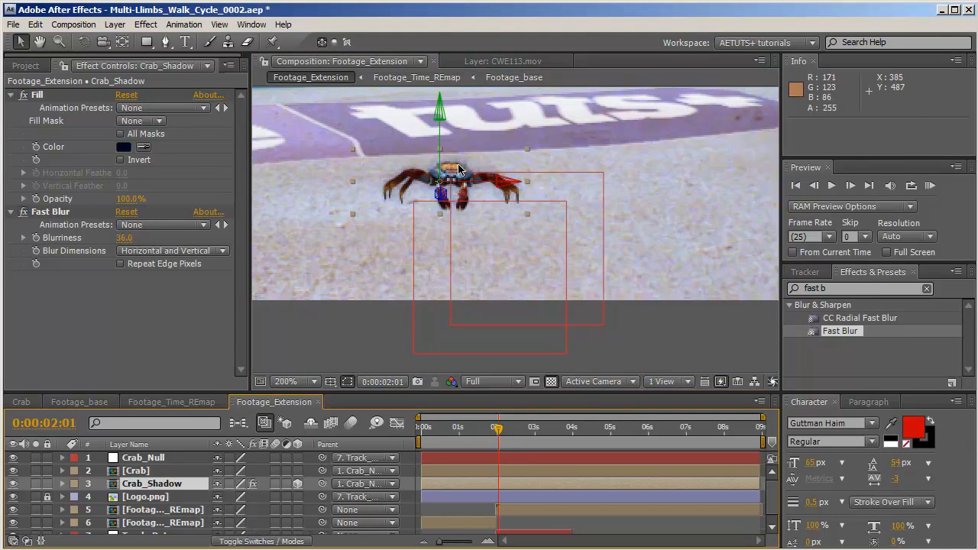
{"action": "key", "text": "y"}
{"action": "left_click_drag", "start_coordinate": [455, 168], "coordinate": [457, 216]}
{"action": "key", "text": "r"}
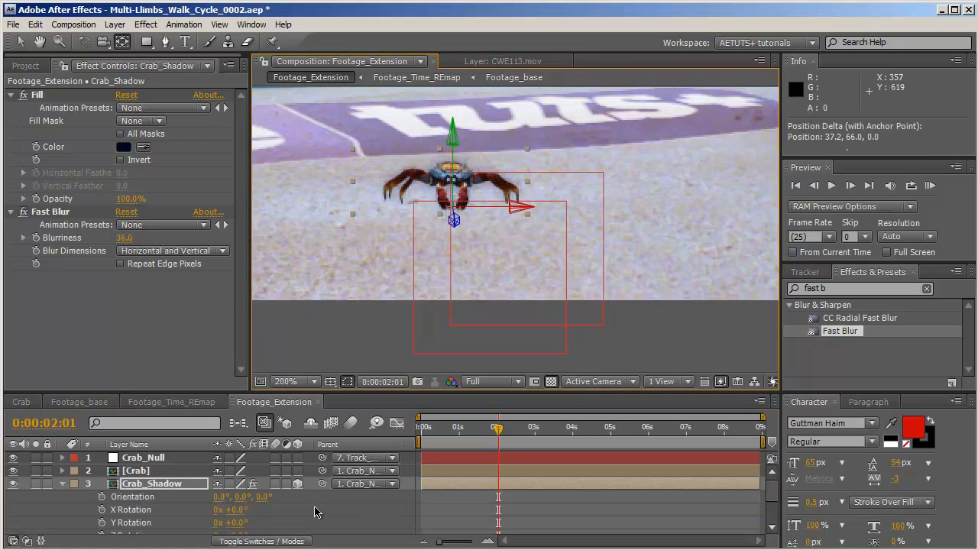
{"action": "left_click_drag", "start_coordinate": [237, 512], "coordinate": [251, 517]}
{"action": "left_click_drag", "start_coordinate": [247, 515], "coordinate": [235, 516]}
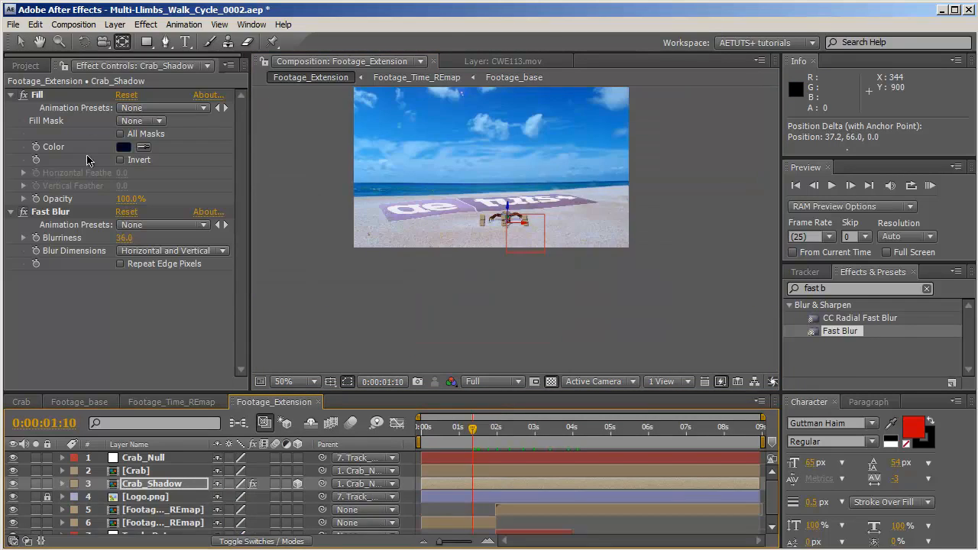
Create a PAL D1/DV composition named Main_Comp and add Footage_Extension to it.
{"action": "key", "text": "ctrl+n"}
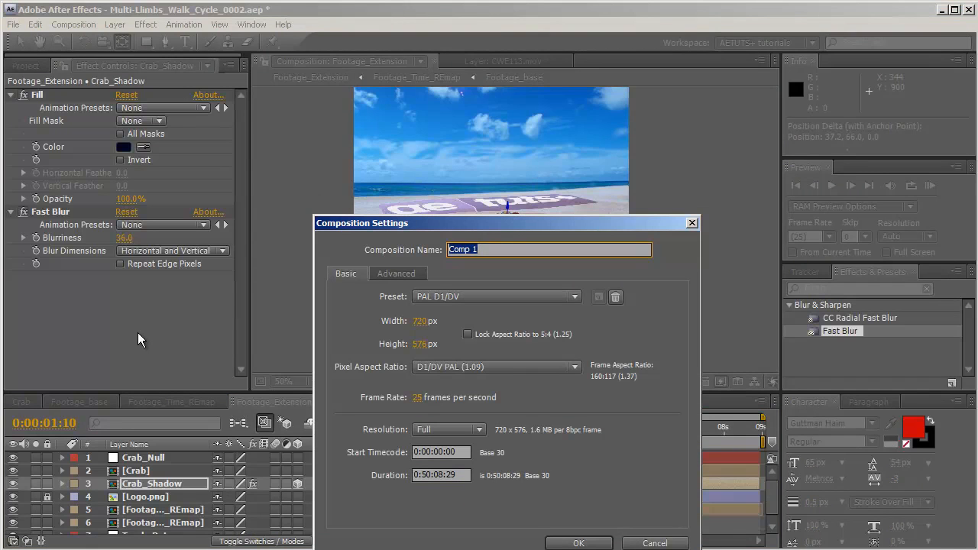
{"action": "type", "text": "Main_Comp"}
{"action": "key", "text": "Return"}
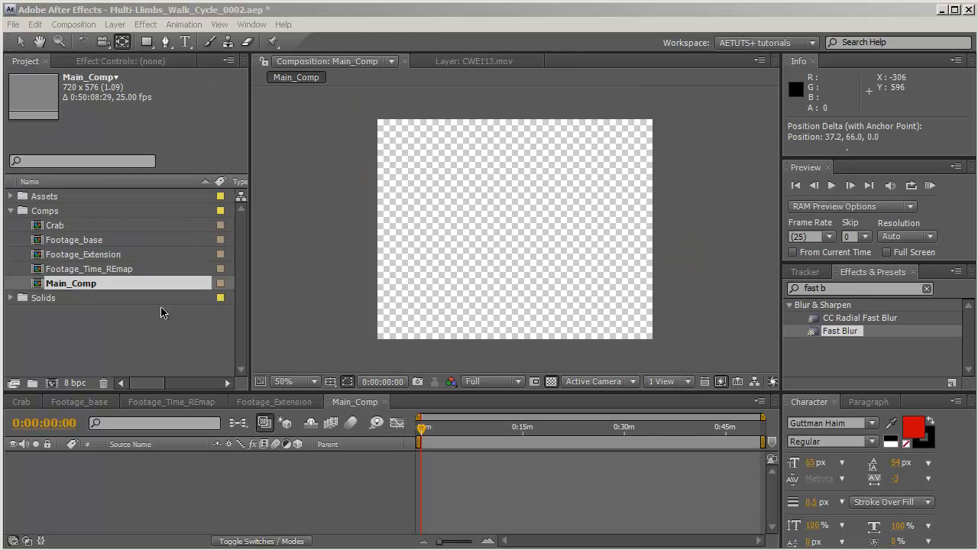
{"action": "left_click_drag", "start_coordinate": [96, 260], "coordinate": [156, 475]}
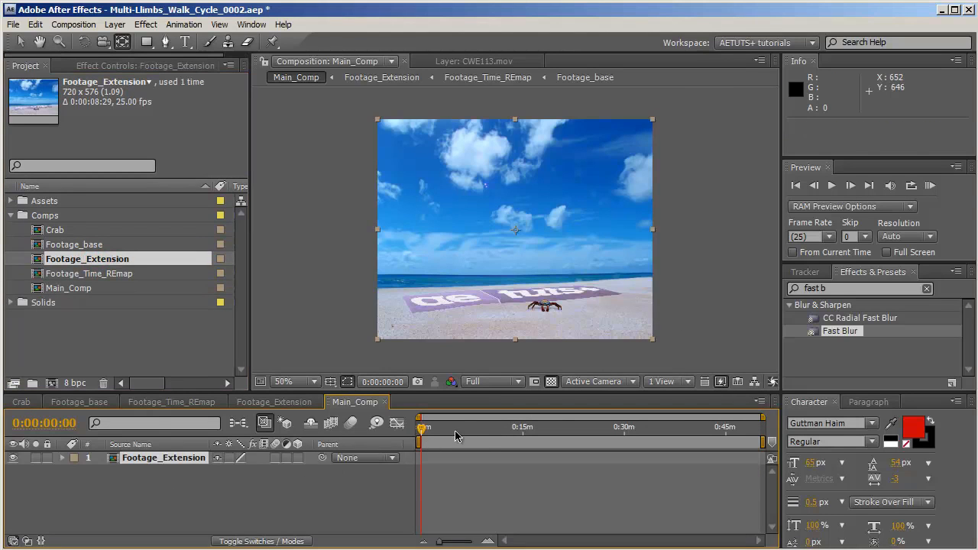
Trim Main_Comp to the end of the Footage_Extension layer at 0:00:08:27, using the work area.
{"action": "left_click", "coordinate": [35, 426]}
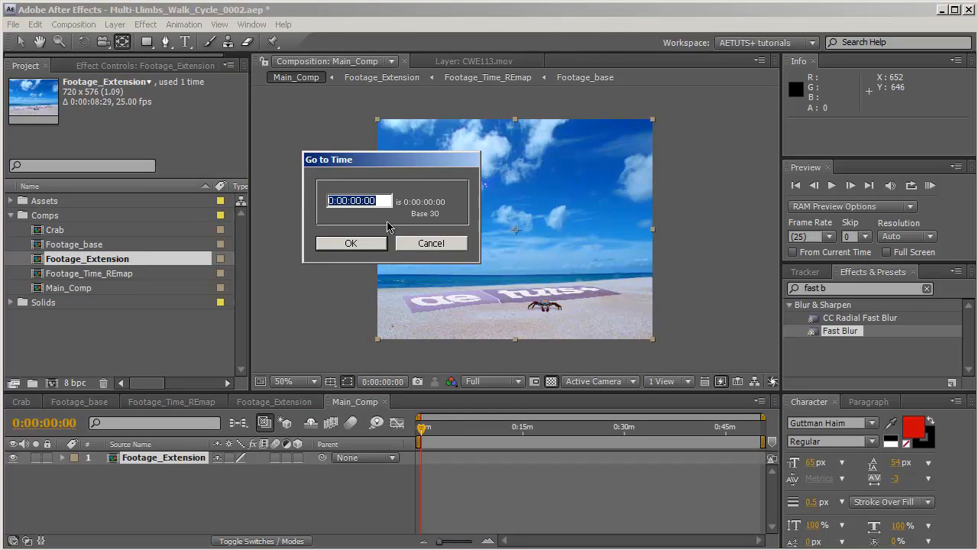
{"action": "left_click", "coordinate": [430, 242]}
{"action": "left_click_drag", "start_coordinate": [425, 437], "coordinate": [420, 437]}
{"action": "left_click", "coordinate": [486, 542]}
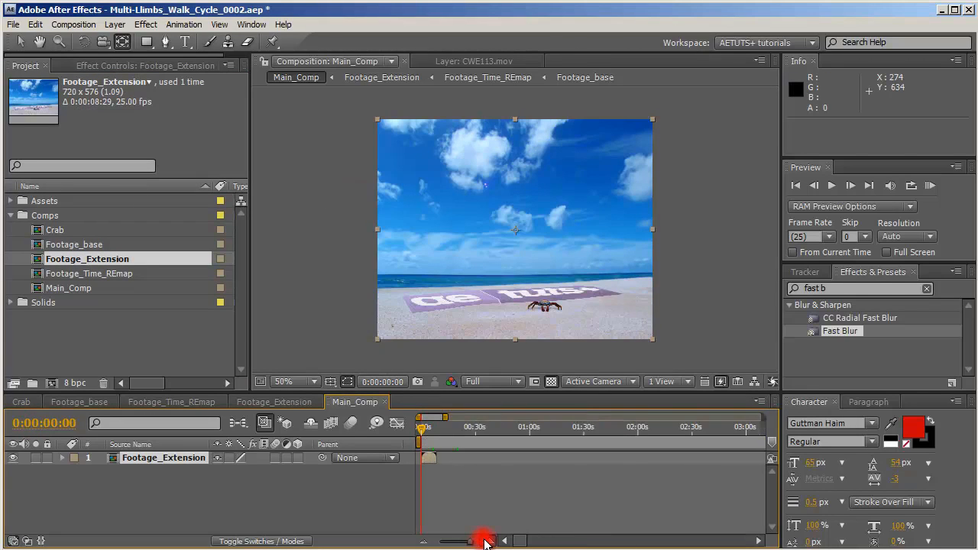
{"action": "key", "text": "o"}
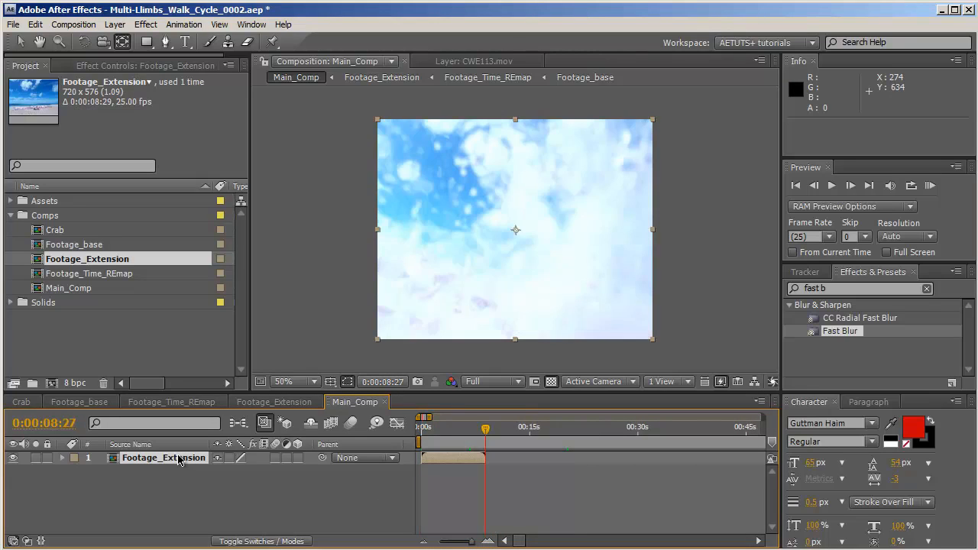
{"action": "key", "text": "n"}
{"action": "right_click", "coordinate": [486, 443]}
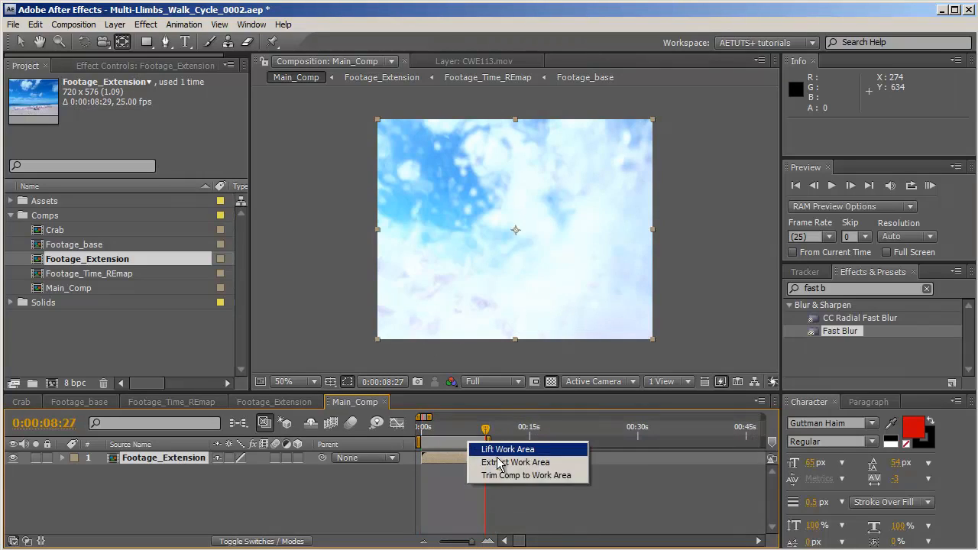
{"action": "left_click", "coordinate": [502, 469]}
{"action": "left_click_drag", "start_coordinate": [451, 445], "coordinate": [493, 444]}
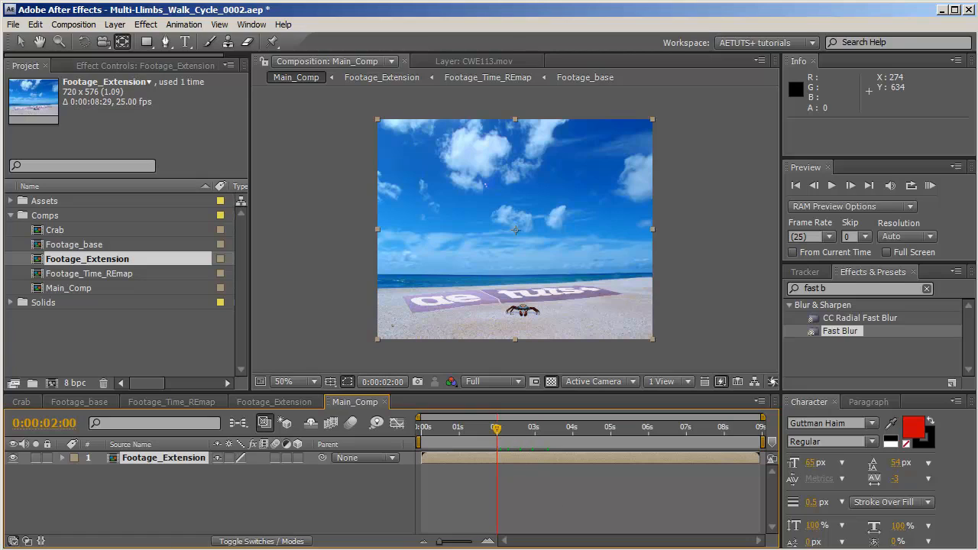
Add an adjustment layer to Main_Comp and name it Wiggle_Control.
{"action": "right_click", "coordinate": [198, 497]}
{"action": "mouse_move", "coordinate": [264, 443]}
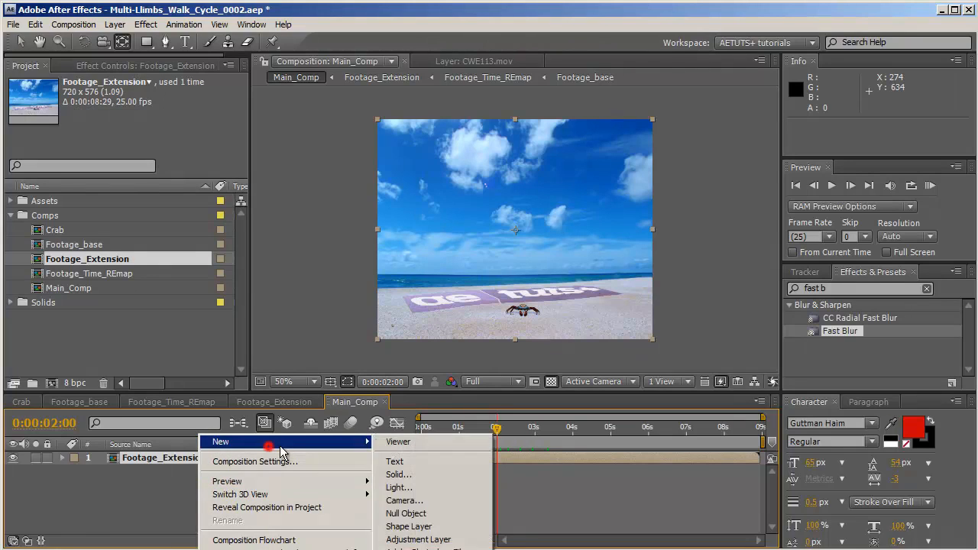
{"action": "left_click", "coordinate": [418, 539]}
{"action": "left_click", "coordinate": [179, 461]}
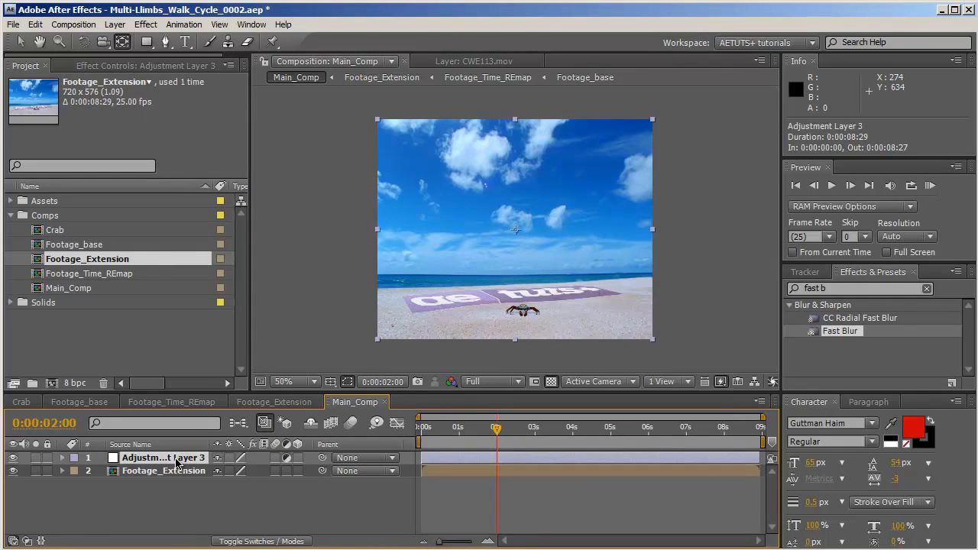
{"action": "key", "text": "Return"}
{"action": "type", "text": "Wiggle_Control"}
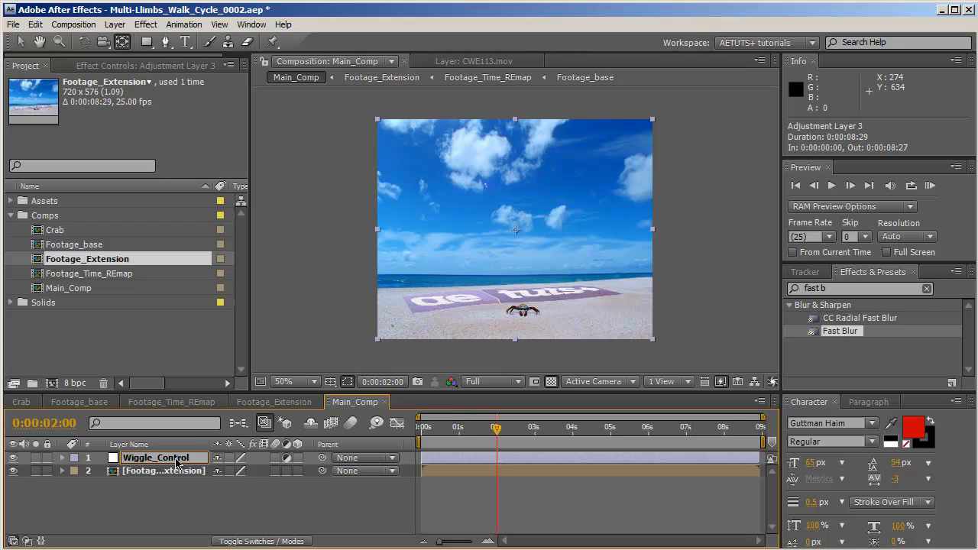
{"action": "key", "text": "Return"}
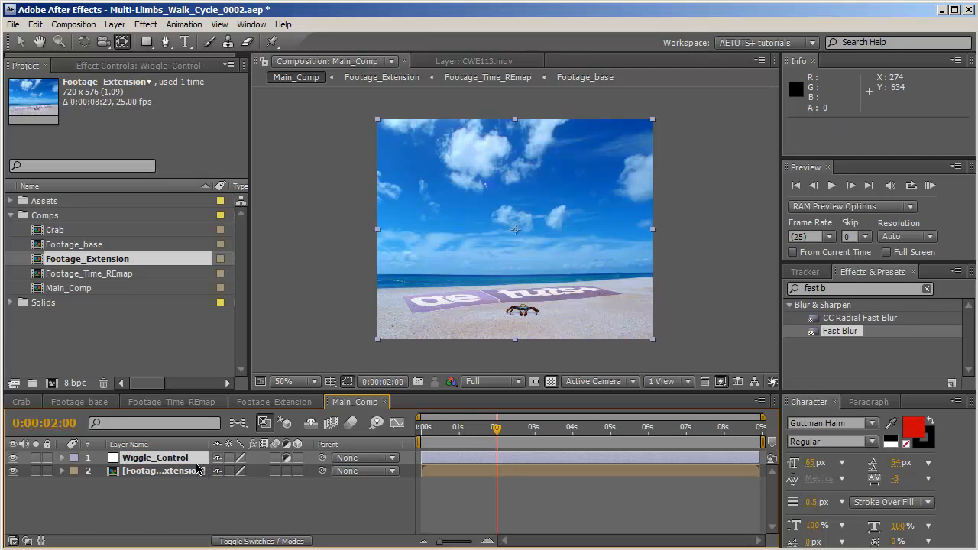
Apply a Slider Control effect to the Wiggle_Control layer and rename the effect Wiggle Control.
{"action": "left_click", "coordinate": [145, 25]}
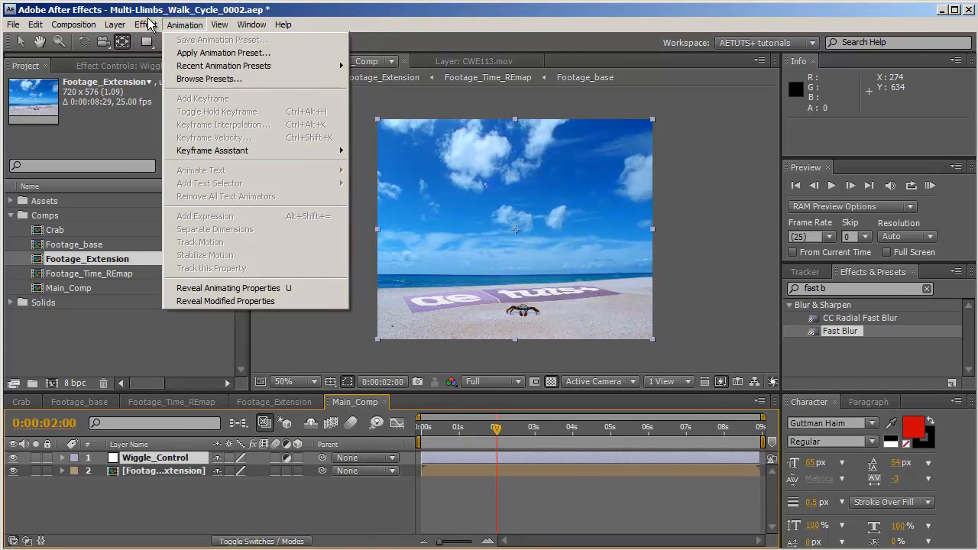
{"action": "left_click", "coordinate": [150, 27]}
{"action": "left_click", "coordinate": [150, 27]}
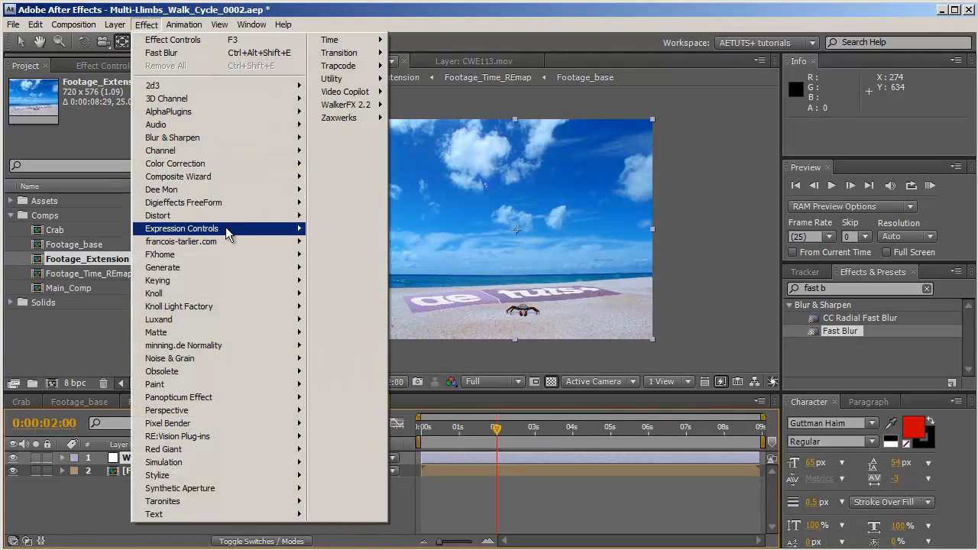
{"action": "mouse_move", "coordinate": [225, 228]}
{"action": "left_click", "coordinate": [368, 292]}
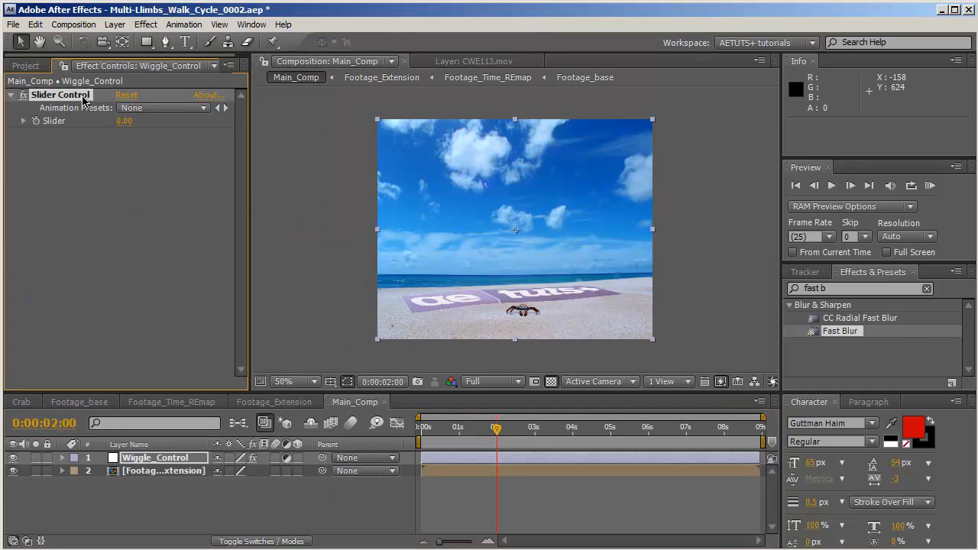
{"action": "key", "text": "Return"}
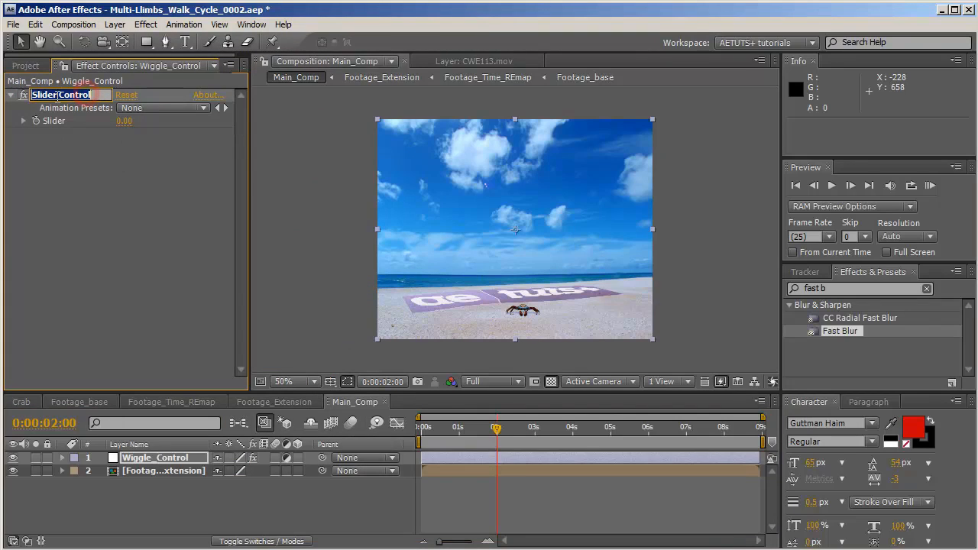
{"action": "left_click_drag", "start_coordinate": [58, 96], "coordinate": [4, 91]}
{"action": "type", "text": "Wi"}
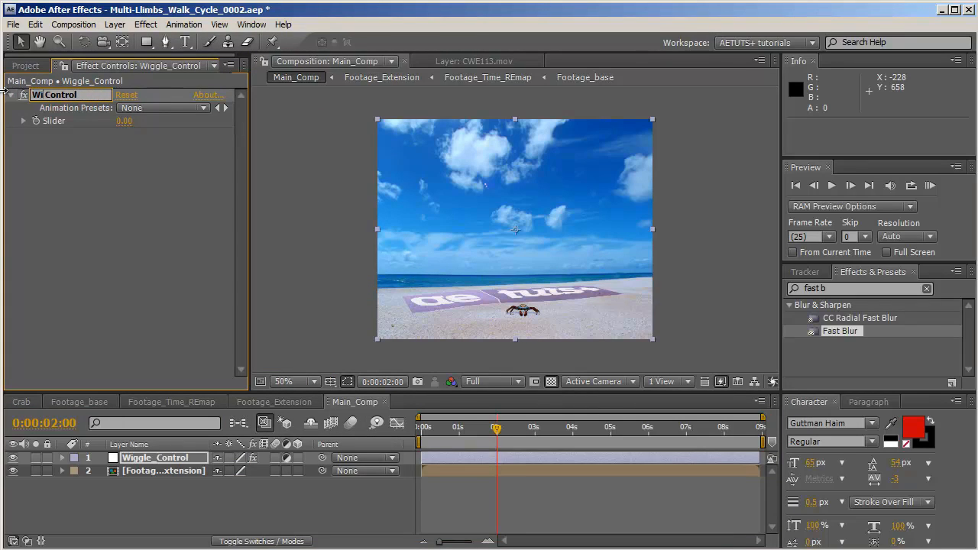
{"action": "type", "text": "ggle"}
{"action": "key", "text": "Return"}
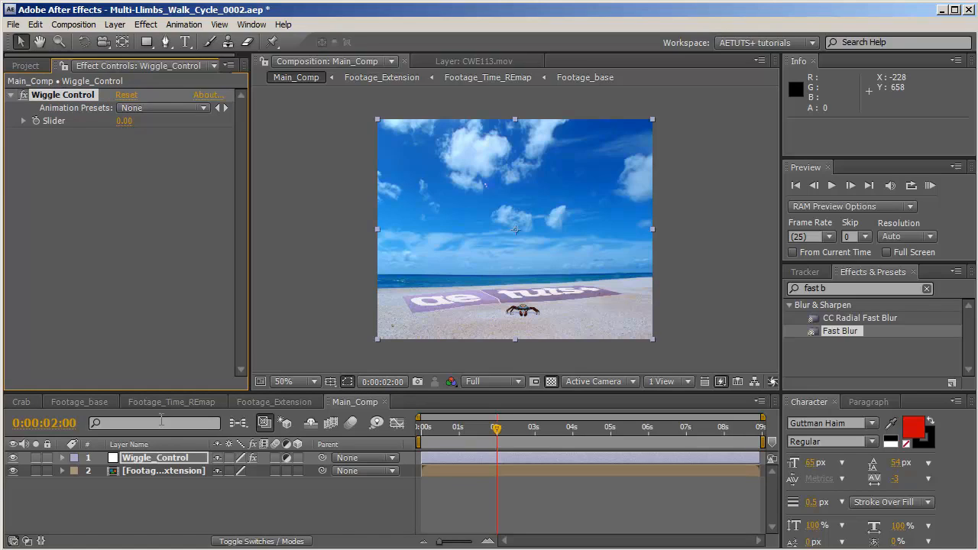
Make Footage_Extension a 3D layer and enable an expression on its Position.
{"action": "left_click", "coordinate": [202, 471]}
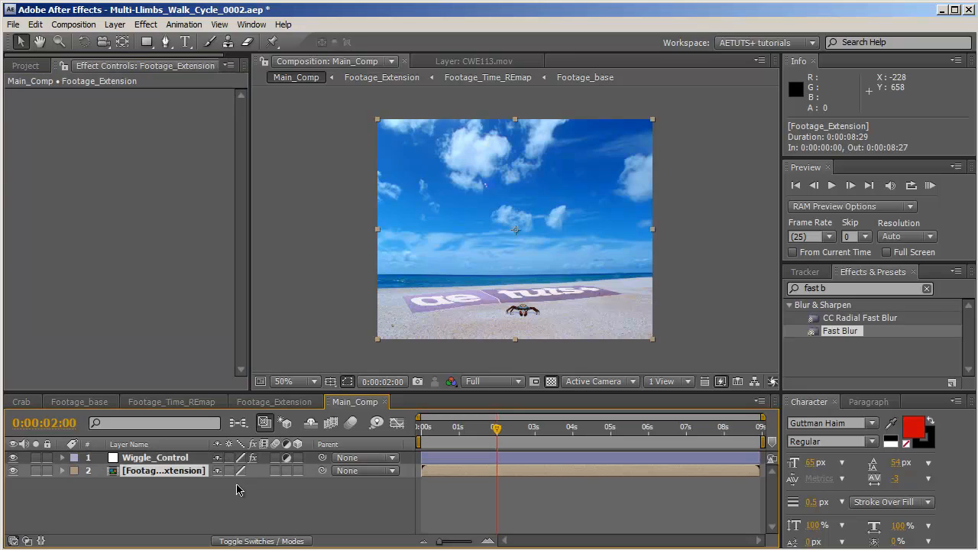
{"action": "left_click", "coordinate": [298, 471]}
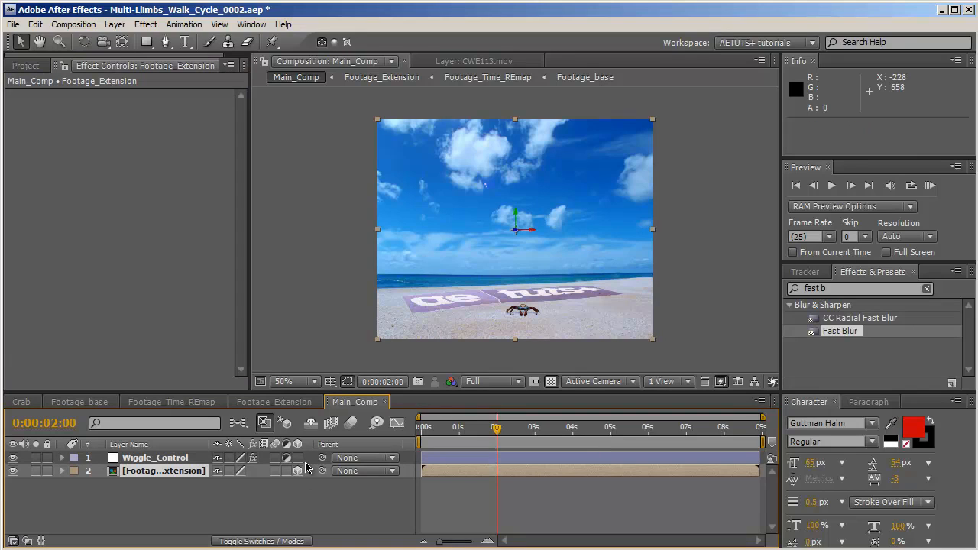
{"action": "key", "text": "p"}
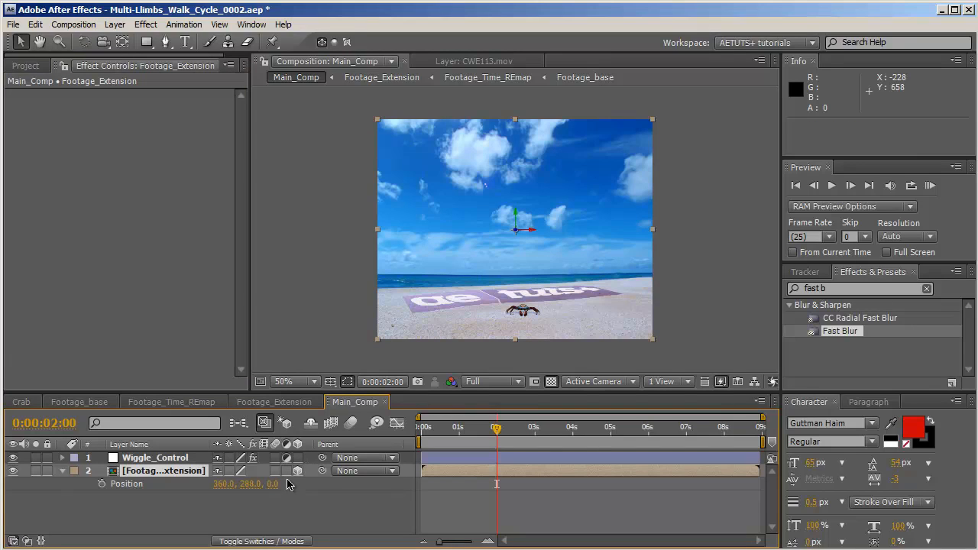
{"action": "left_click", "coordinate": [101, 484], "text": "alt"}
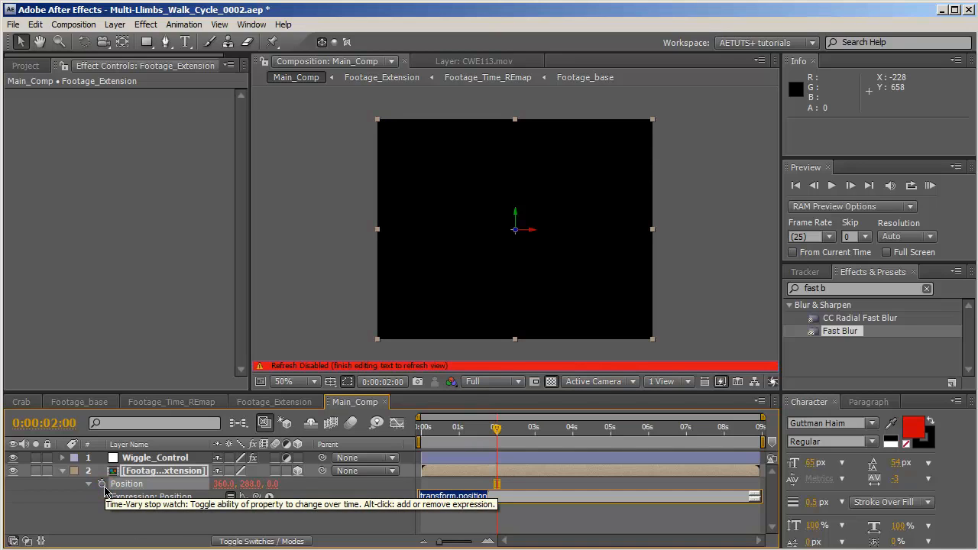
Set the Position expression to a wiggle with frequency .5 and its amplitude linked to the Wiggle Control slider.
{"action": "left_click", "coordinate": [167, 462]}
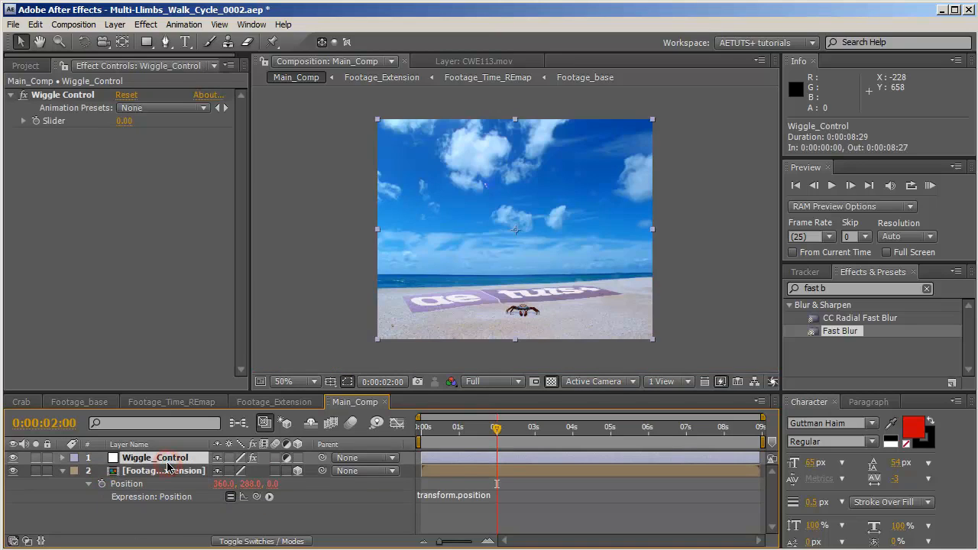
{"action": "key", "text": "e"}
{"action": "left_click", "coordinate": [88, 471]}
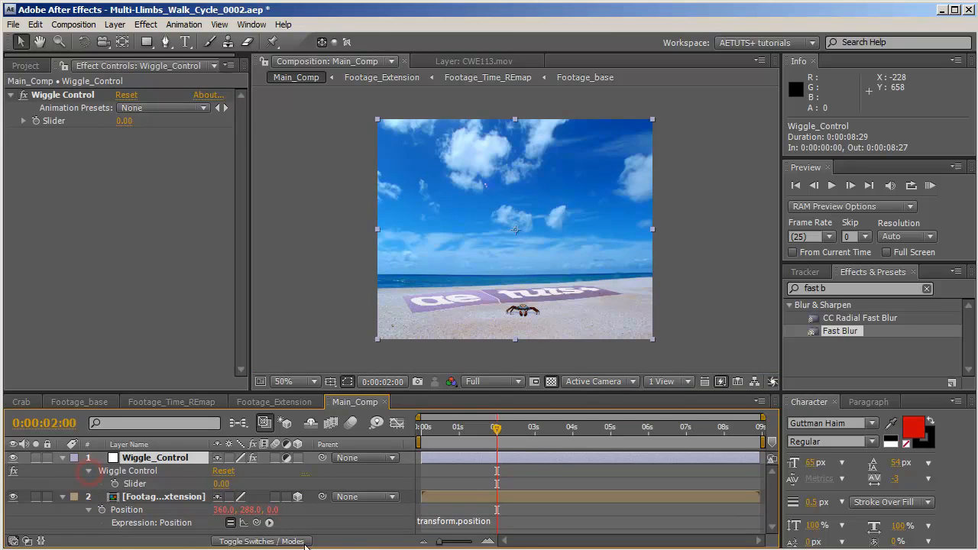
{"action": "left_click", "coordinate": [443, 525]}
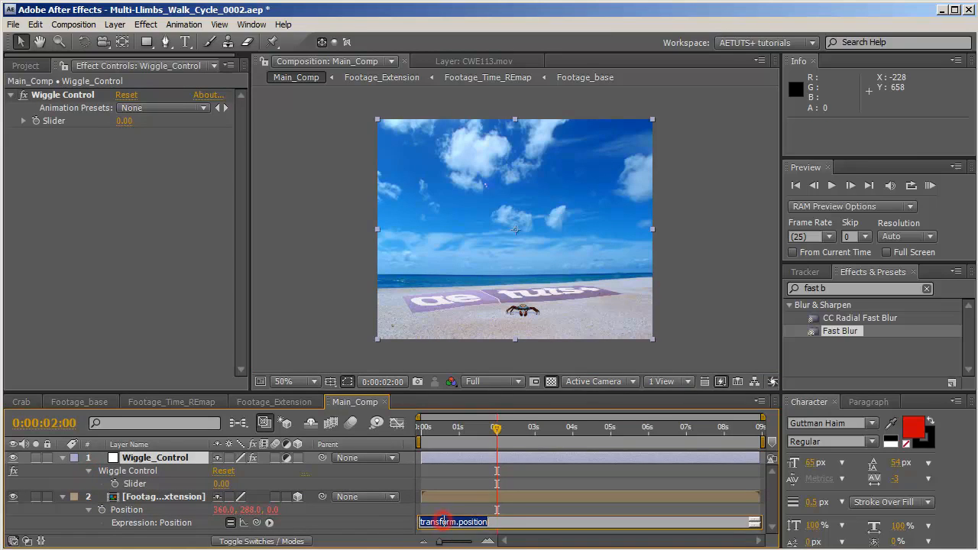
{"action": "type", "text": "wiggle(,5,"}
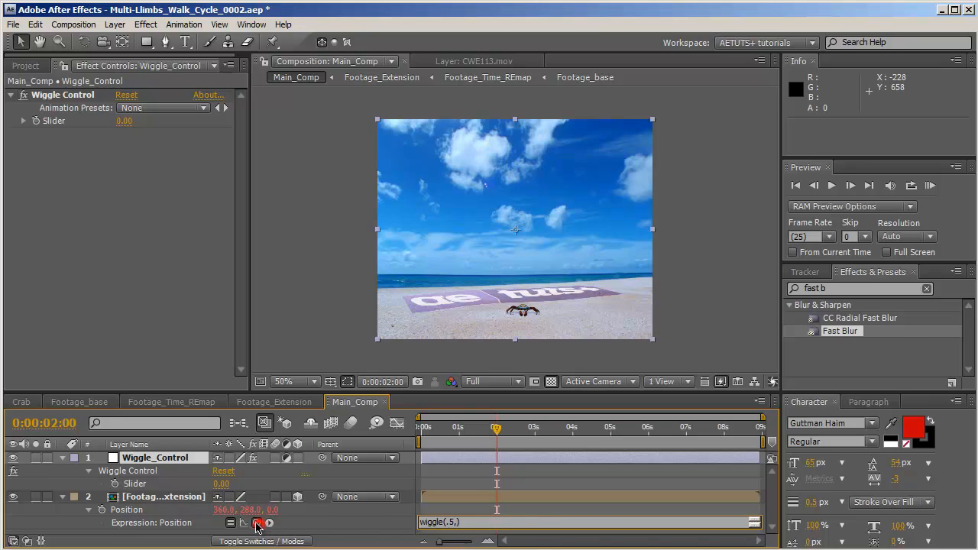
{"action": "left_click_drag", "start_coordinate": [256, 522], "coordinate": [173, 488]}
{"action": "left_click", "coordinate": [80, 493]}
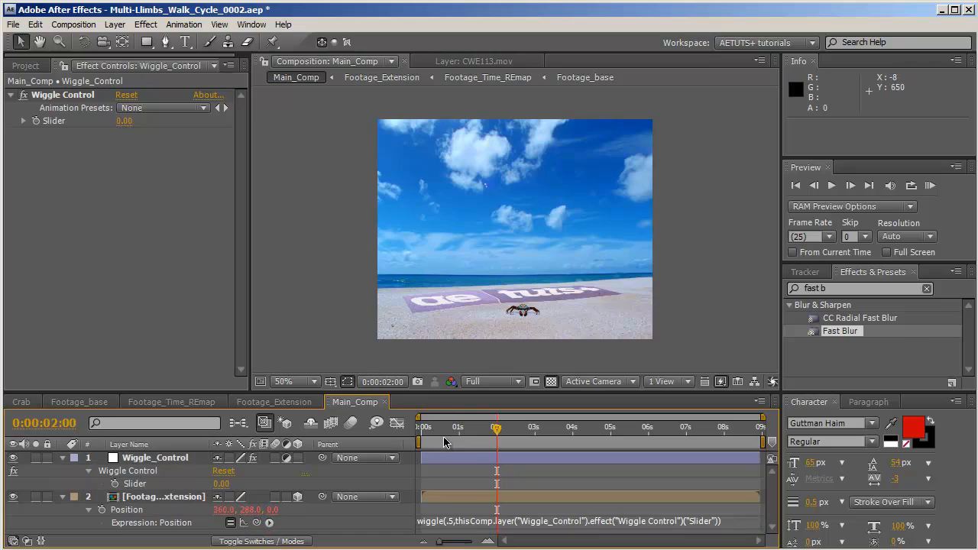
Set the Wiggle Control slider to 1 and scrub the start of Main_Comp to check the shake.
{"action": "left_click", "coordinate": [430, 427]}
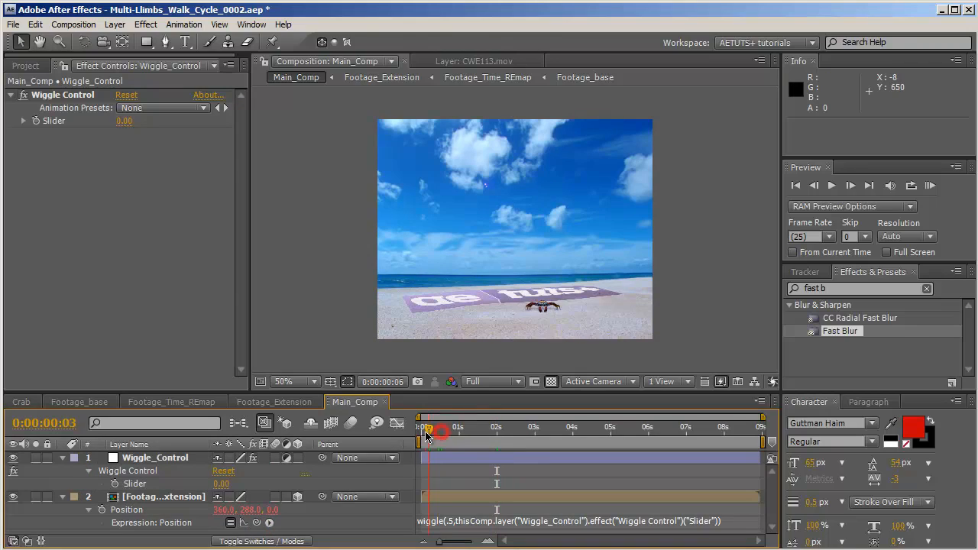
{"action": "key", "text": "space"}
{"action": "left_click_drag", "start_coordinate": [105, 130], "coordinate": [133, 128]}
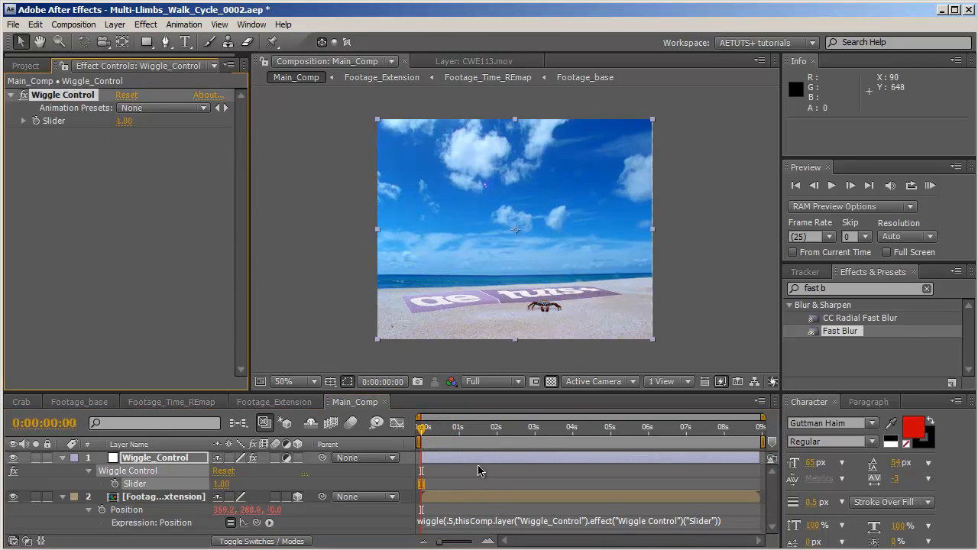
{"action": "left_click_drag", "start_coordinate": [420, 434], "coordinate": [464, 430]}
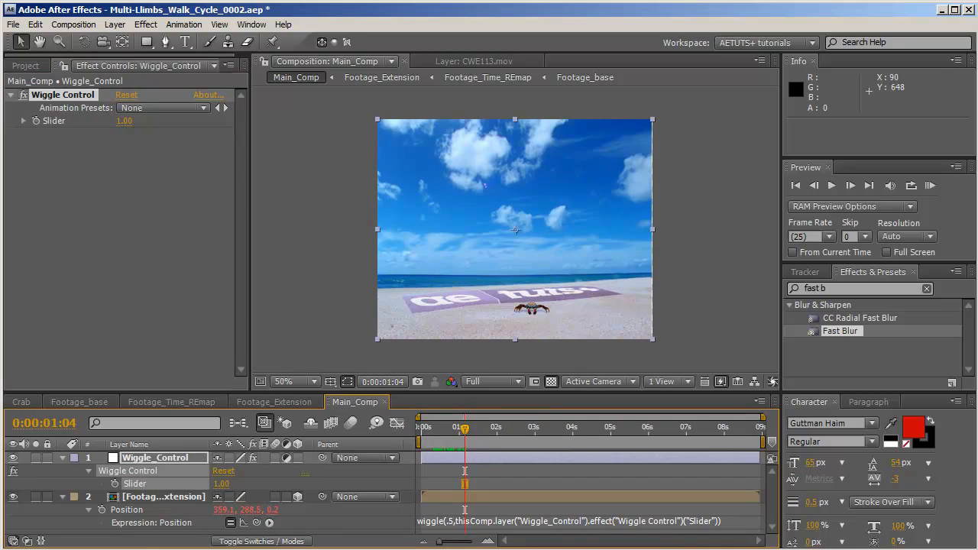
Copy the Position wiggle expression of Footage_Extension to its X Rotation.
{"action": "left_click", "coordinate": [469, 523]}
{"action": "key", "text": "ctrl+c"}
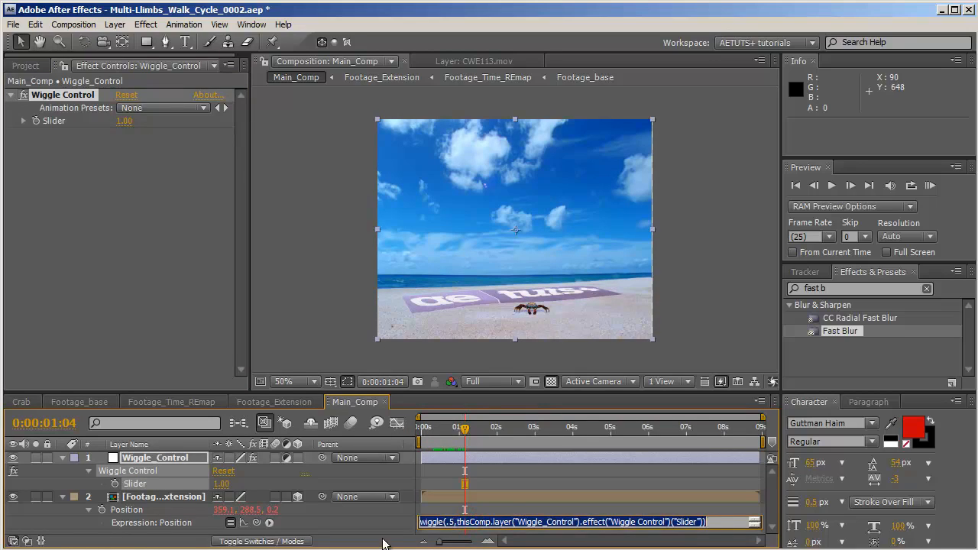
{"action": "left_click", "coordinate": [155, 497]}
{"action": "key", "text": "r"}
{"action": "key", "text": "ctrl+z"}
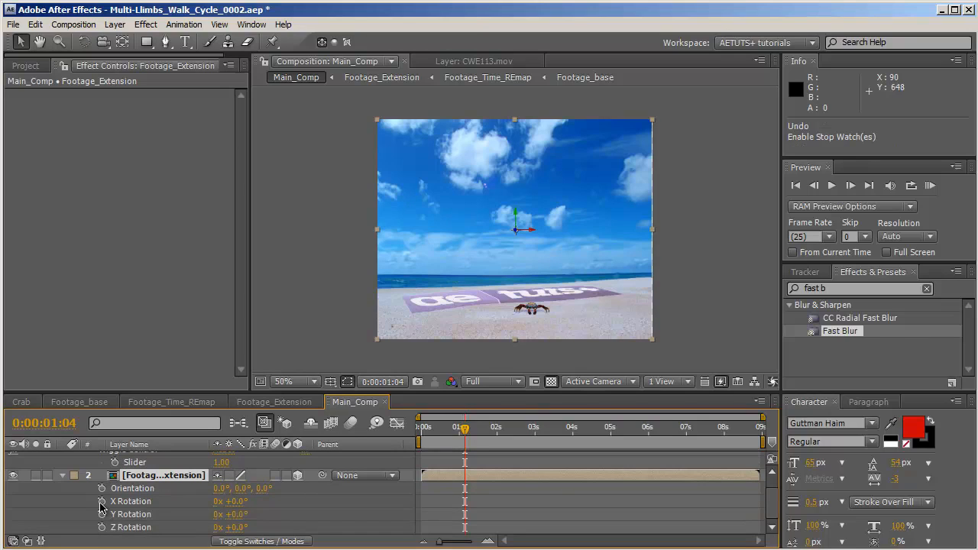
{"action": "left_click", "coordinate": [101, 502], "text": "alt"}
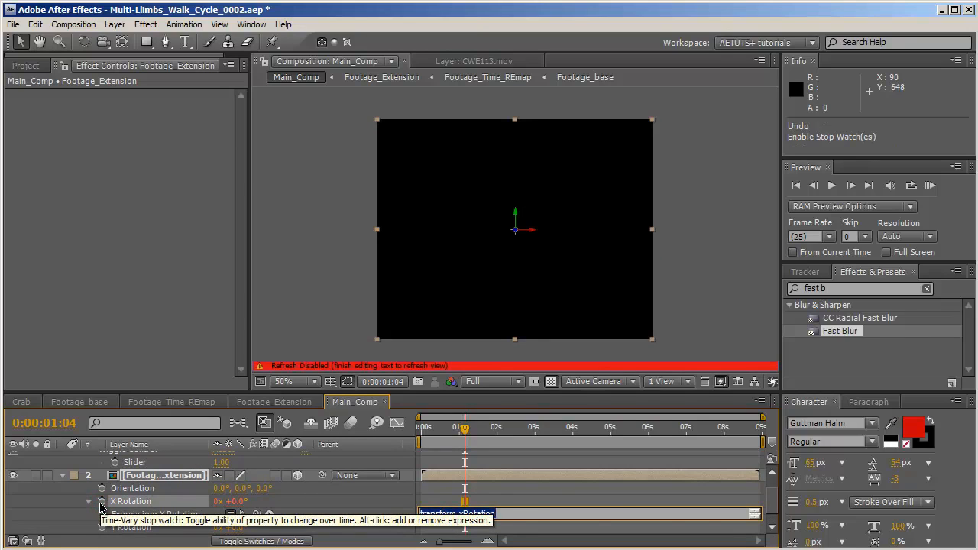
{"action": "key", "text": "ctrl+v"}
{"action": "left_click", "coordinate": [101, 528], "text": "alt"}
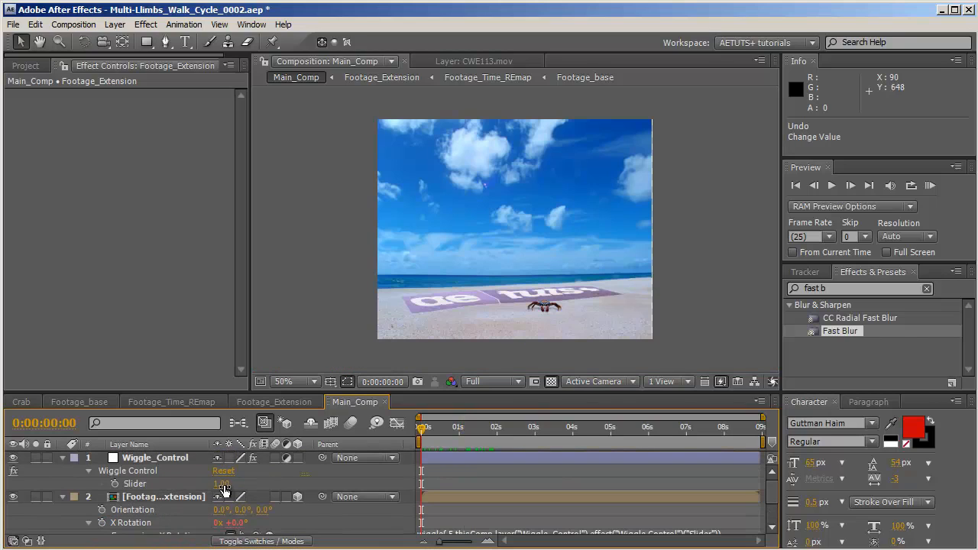
Set the Wiggle Control slider to 3.
{"action": "left_click", "coordinate": [227, 483]}
{"action": "type", "text": "3"}
{"action": "key", "text": "Return"}
Keyframe the Wiggle Control slider at 0:00:02:00, then move the current time to 0:00:01:15.
{"action": "left_click_drag", "start_coordinate": [421, 429], "coordinate": [498, 430]}
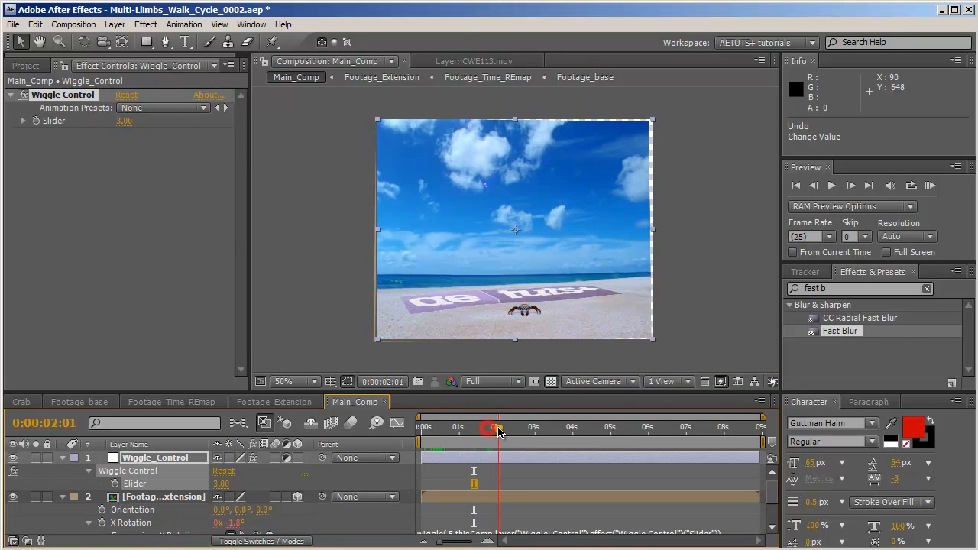
{"action": "left_click", "coordinate": [813, 185]}
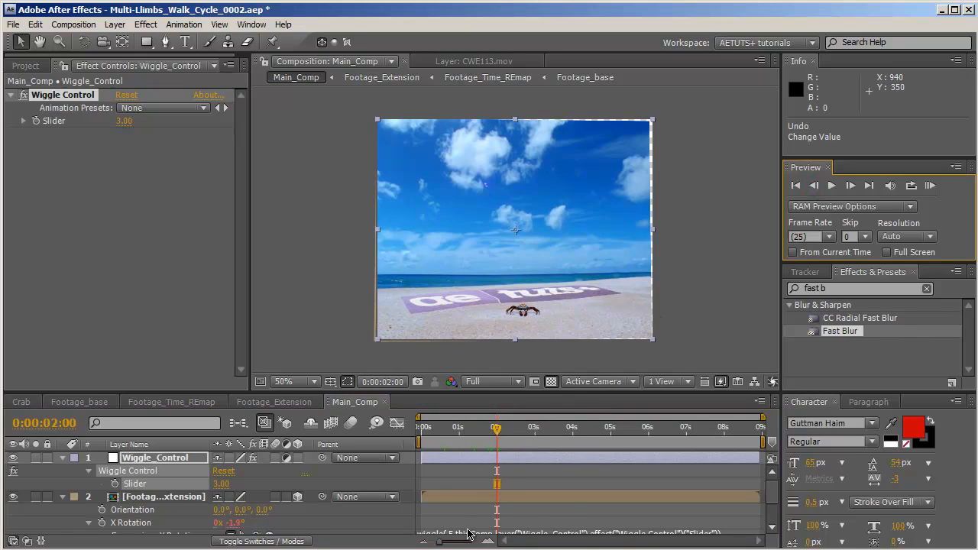
{"action": "left_click", "coordinate": [115, 484]}
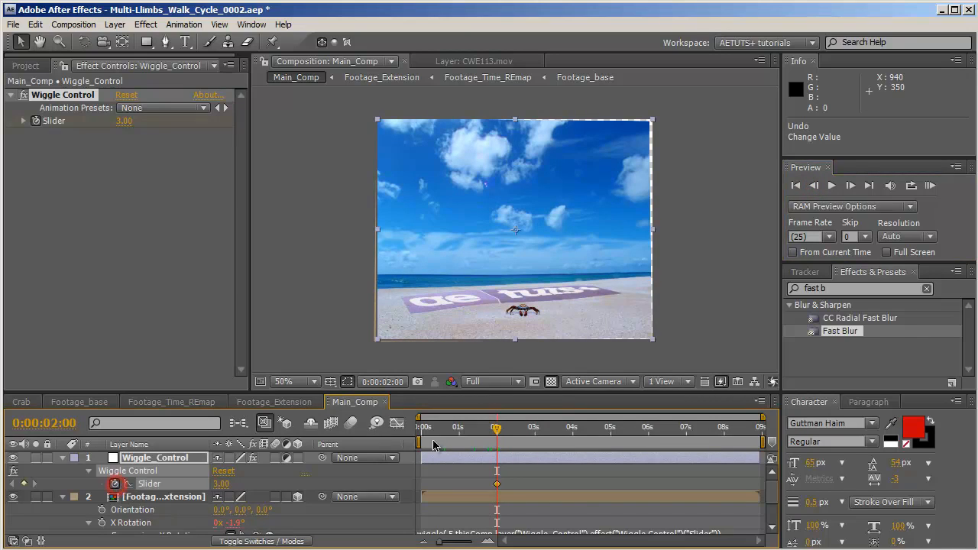
{"action": "mouse_move", "coordinate": [497, 436]}
{"action": "left_mouse_down"}
{"action": "mouse_move", "coordinate": [474, 436]}
{"action": "mouse_move", "coordinate": [482, 436]}
{"action": "left_mouse_up"}
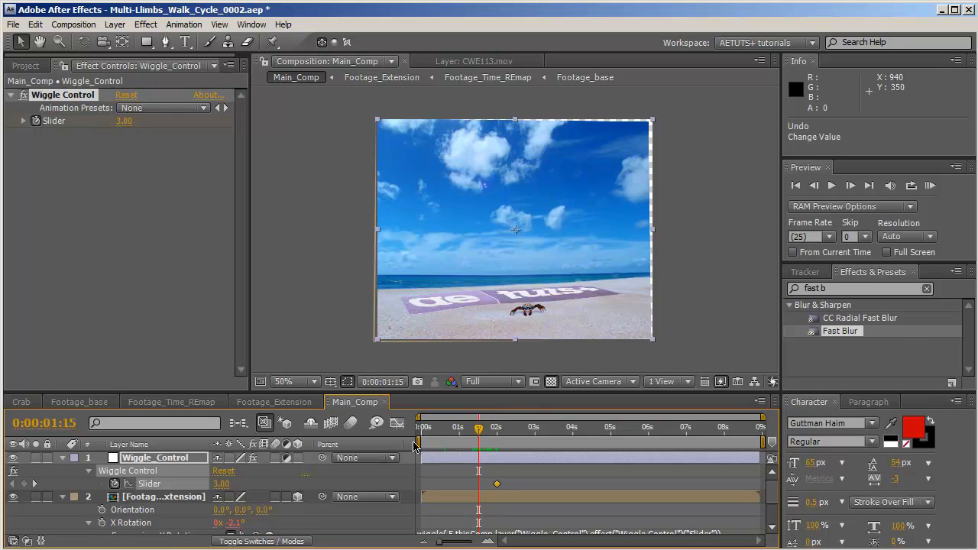
Keyframe the Wiggle Control slider at its current value at 0:00:01:10 and set its 0:00:02:00 keyframe to 0.
{"action": "left_click_drag", "start_coordinate": [479, 430], "coordinate": [474, 434]}
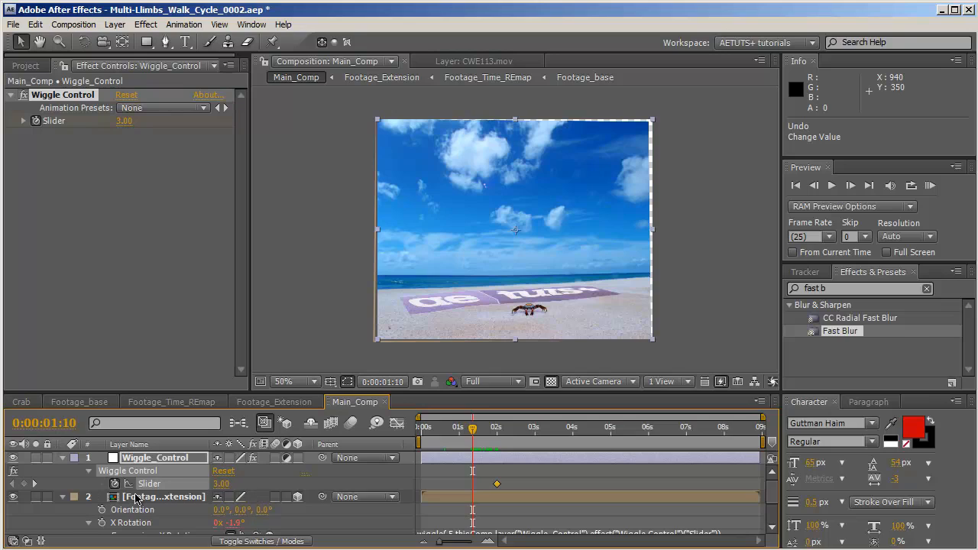
{"action": "left_click", "coordinate": [24, 484]}
{"action": "left_click", "coordinate": [34, 483]}
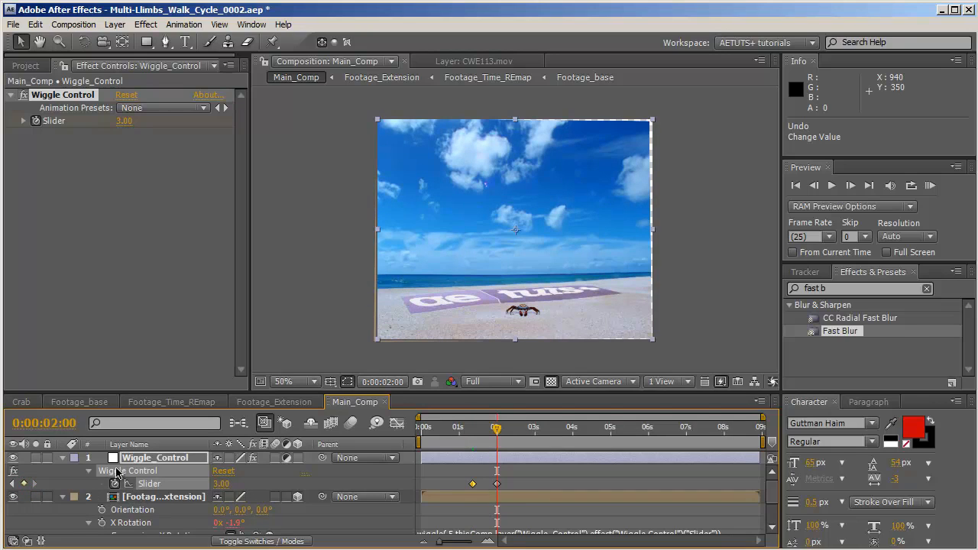
{"action": "left_click", "coordinate": [225, 484]}
{"action": "key", "text": "Return"}
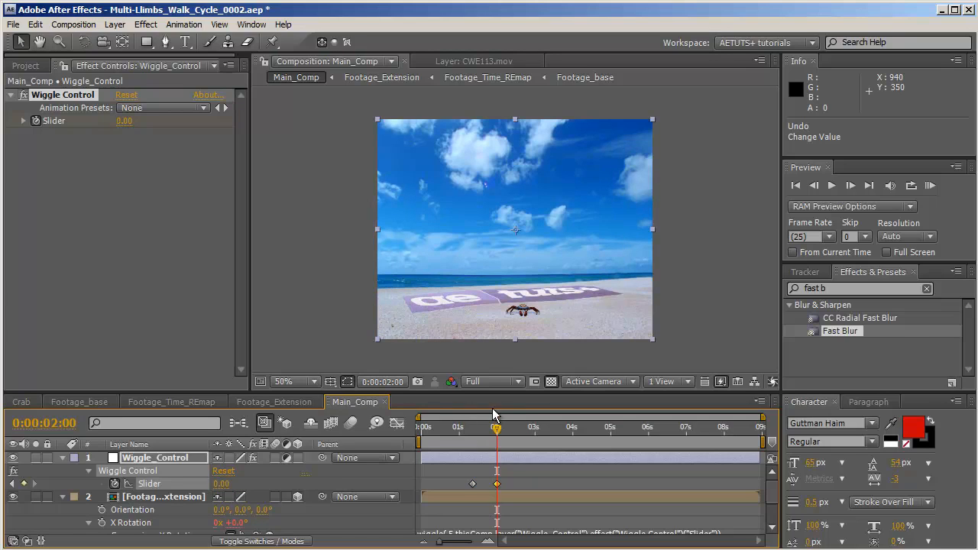
Move the slider's 0:00:02:00 keyframe to 0:00:02:10 and set the 0:00:01:10 keyframe to 2.
{"action": "left_click_drag", "start_coordinate": [497, 428], "coordinate": [510, 483]}
{"action": "left_click_drag", "start_coordinate": [511, 431], "coordinate": [481, 456]}
{"action": "left_click", "coordinate": [12, 482]}
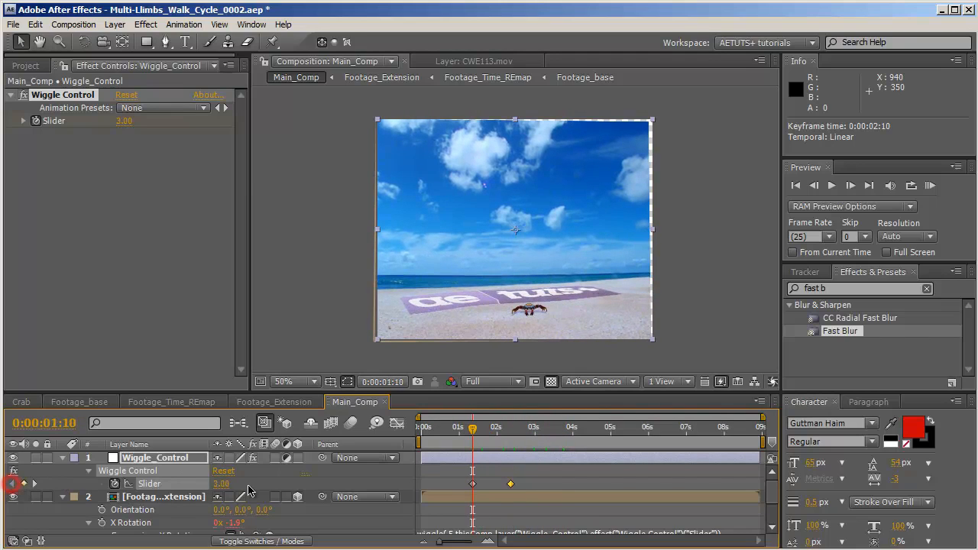
{"action": "left_click", "coordinate": [221, 484]}
{"action": "type", "text": "2"}
{"action": "key", "text": "Return"}
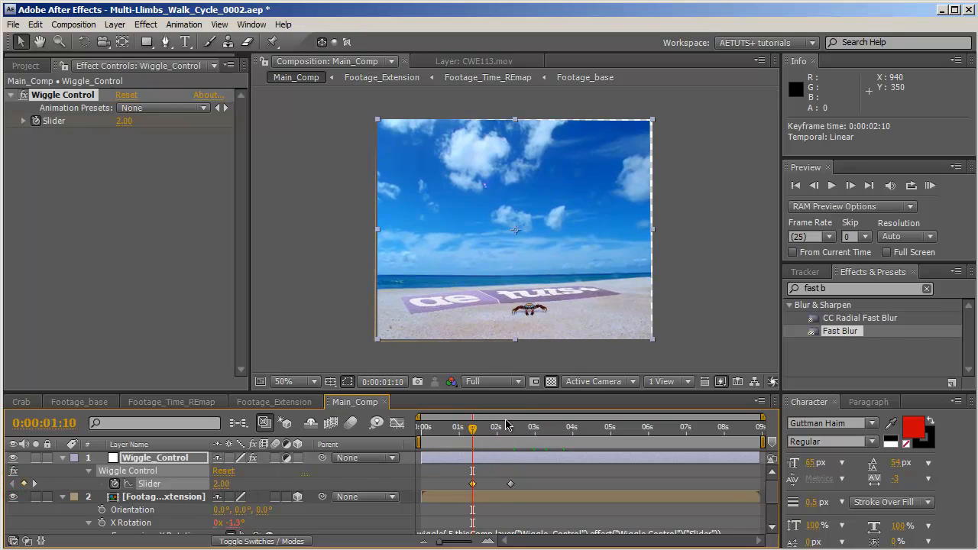
Save the project and inspect the upper-right edge of the shaking footage at 0:00:01:13.
{"action": "key", "text": "Page_Down"}
{"action": "key", "text": "Page_Down"}
{"action": "key", "text": "Page_Down"}
{"action": "key", "text": "ctrl+s"}
{"action": "scroll", "coordinate": [663, 153], "scroll_direction": "up", "scroll_amount": 1}
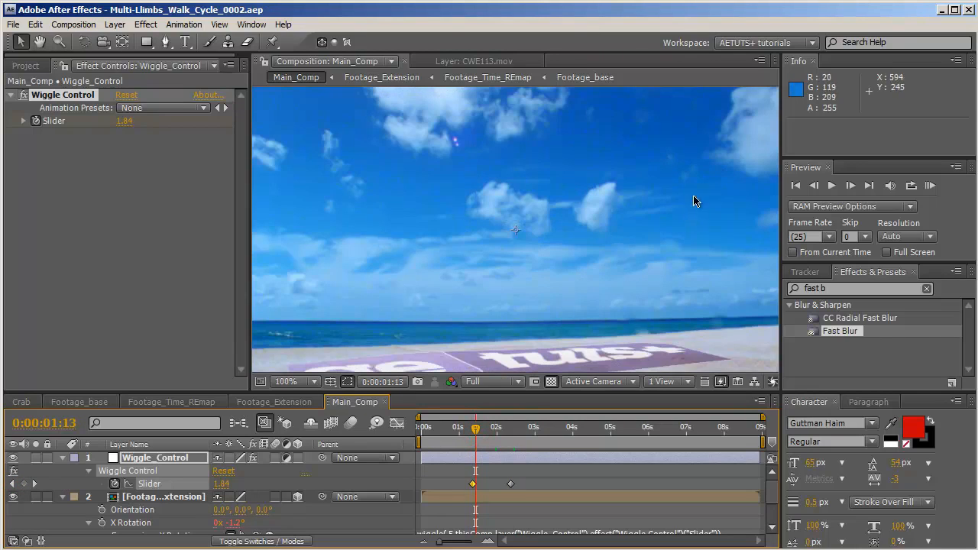
{"action": "key", "text": "space"}
{"action": "left_click_drag", "start_coordinate": [718, 169], "coordinate": [561, 265]}
{"action": "left_click_drag", "start_coordinate": [650, 221], "coordinate": [608, 253]}
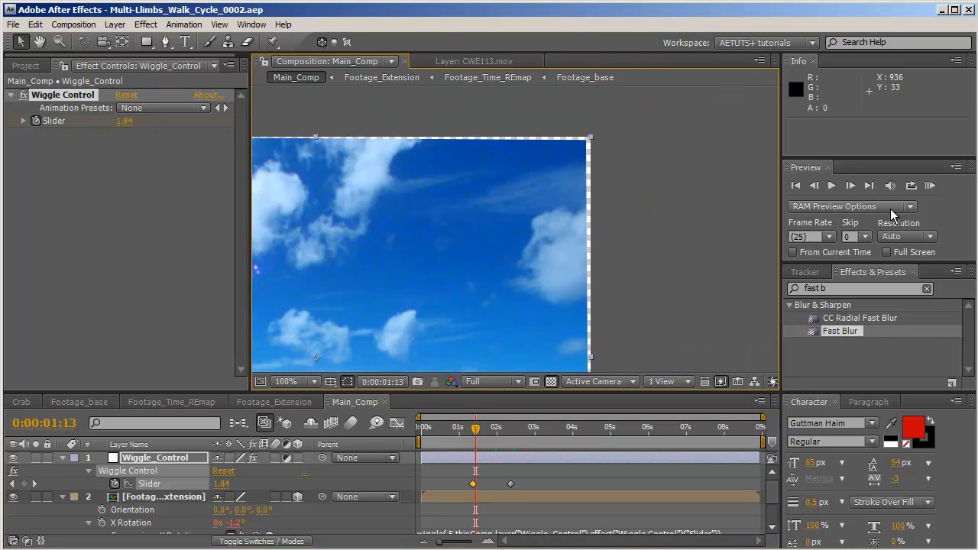
Search the effects for "rep" to find CC RepeTile.
{"action": "left_click", "coordinate": [804, 272]}
{"action": "left_click", "coordinate": [875, 273]}
{"action": "left_click", "coordinate": [850, 288]}
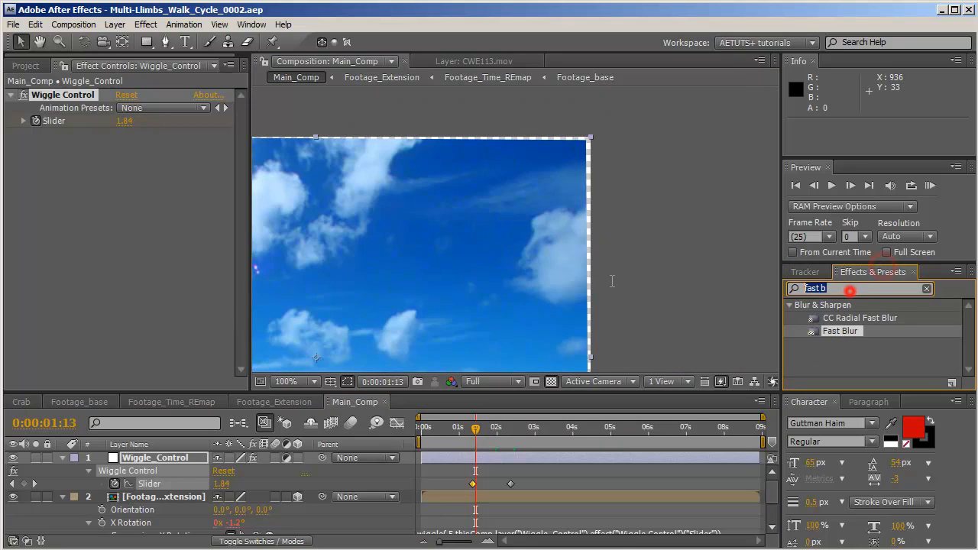
{"action": "type", "text": "reap"}
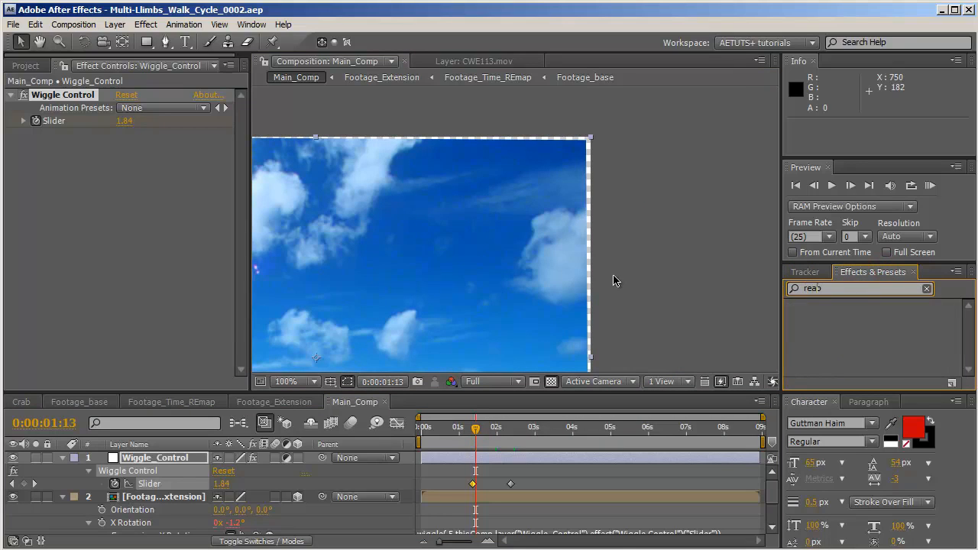
{"action": "key", "text": "BackSpace"}
{"action": "key", "text": "BackSpace"}
{"action": "type", "text": "p"}
{"action": "double_click", "coordinate": [845, 318]}
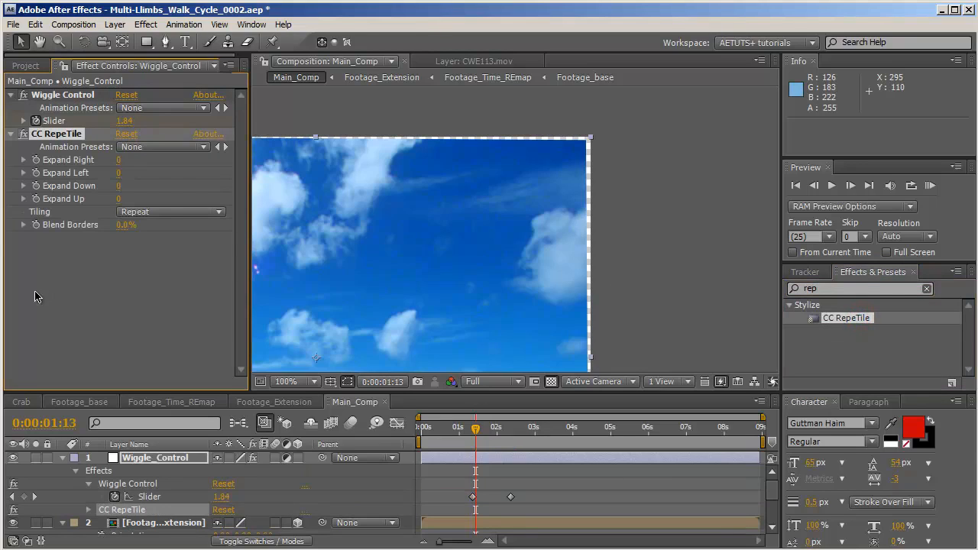
{"action": "left_click", "coordinate": [124, 511]}
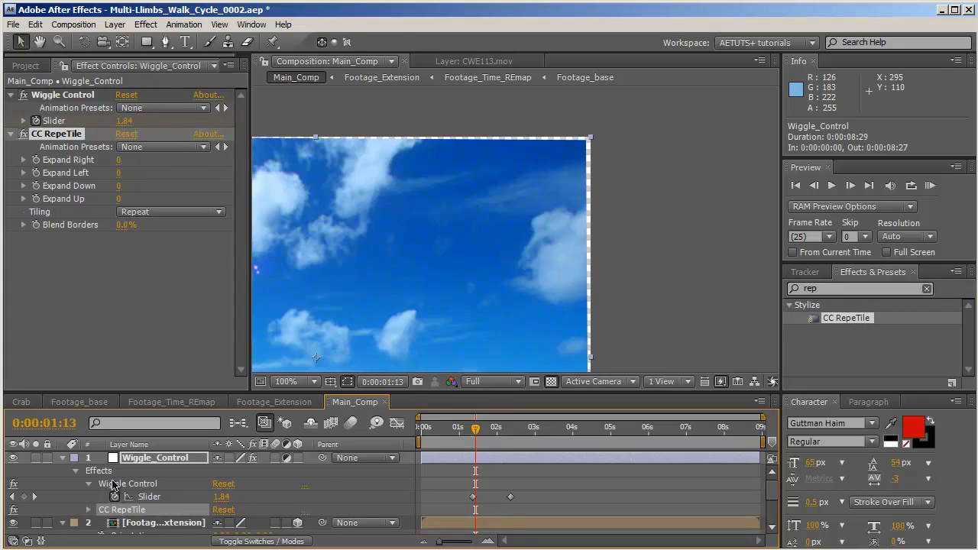
{"action": "key", "text": "Delete"}
Apply CC RepeTile to the Footage_Extension layer and set its Tiling to Unfold.
{"action": "left_click", "coordinate": [162, 510]}
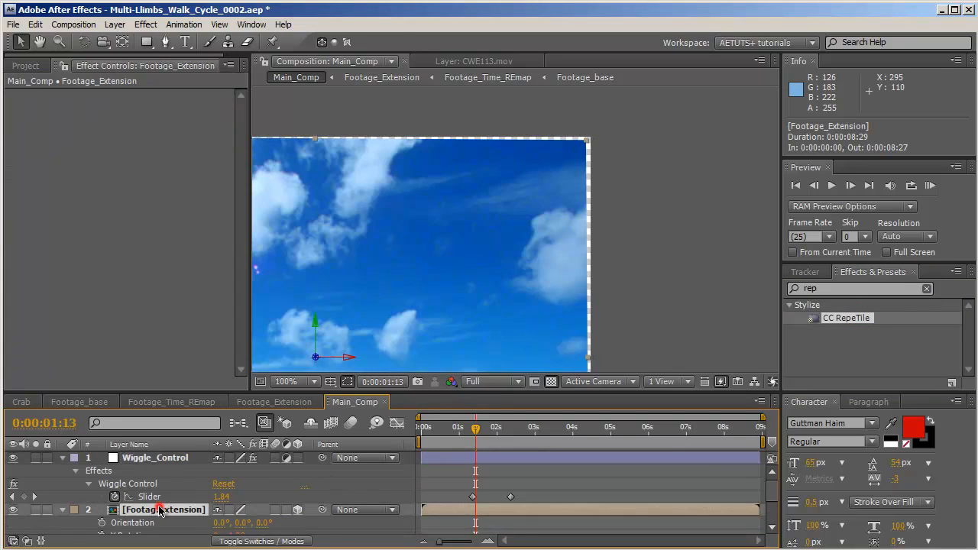
{"action": "key", "text": "ctrl+alt+shift+e"}
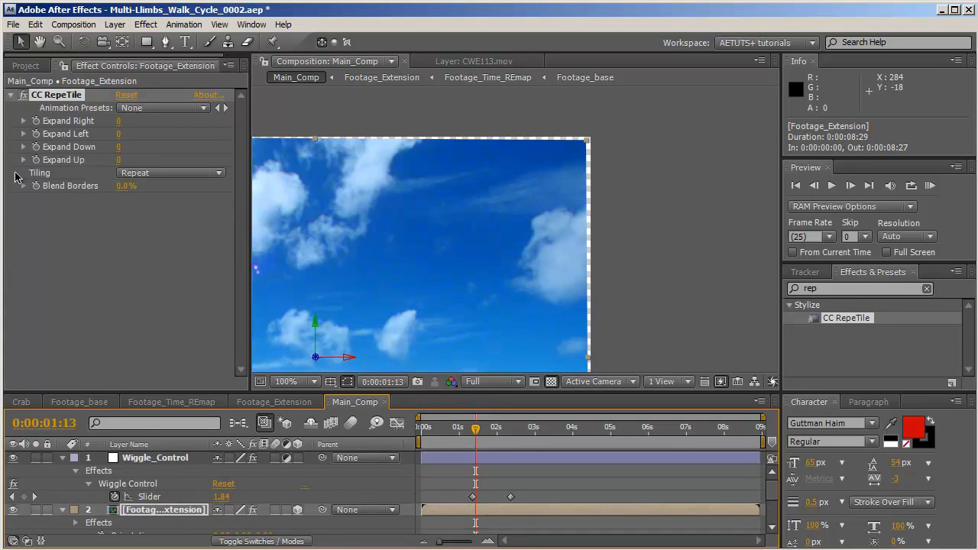
{"action": "left_click", "coordinate": [121, 174]}
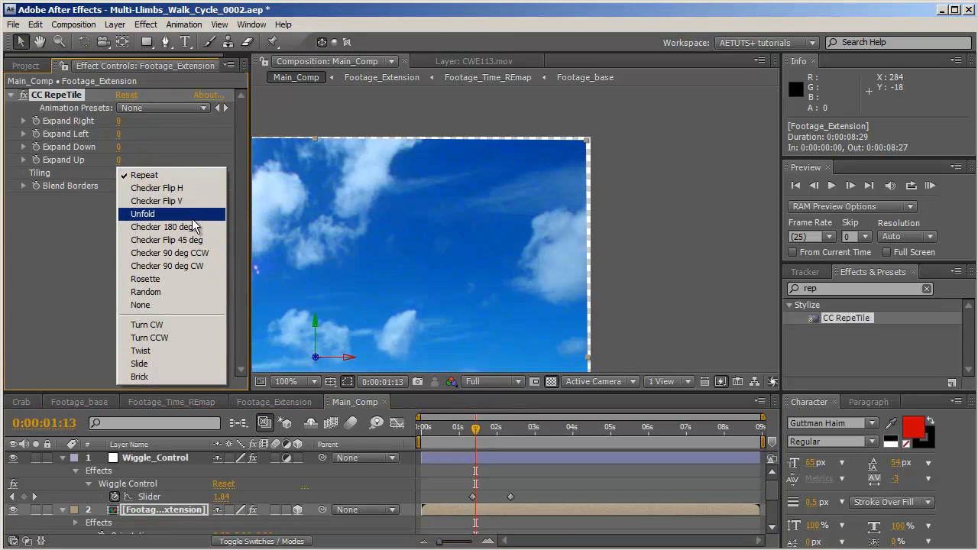
{"action": "left_click", "coordinate": [135, 219]}
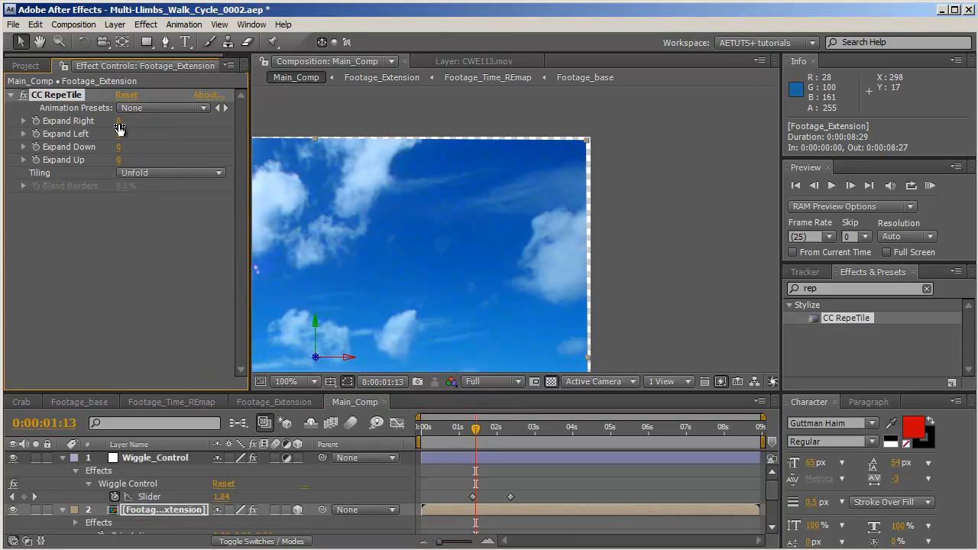
Set CC RepeTile's Expand Right, Left, Down and Up to 15 each on Footage_Extension.
{"action": "left_click_drag", "start_coordinate": [121, 124], "coordinate": [130, 128]}
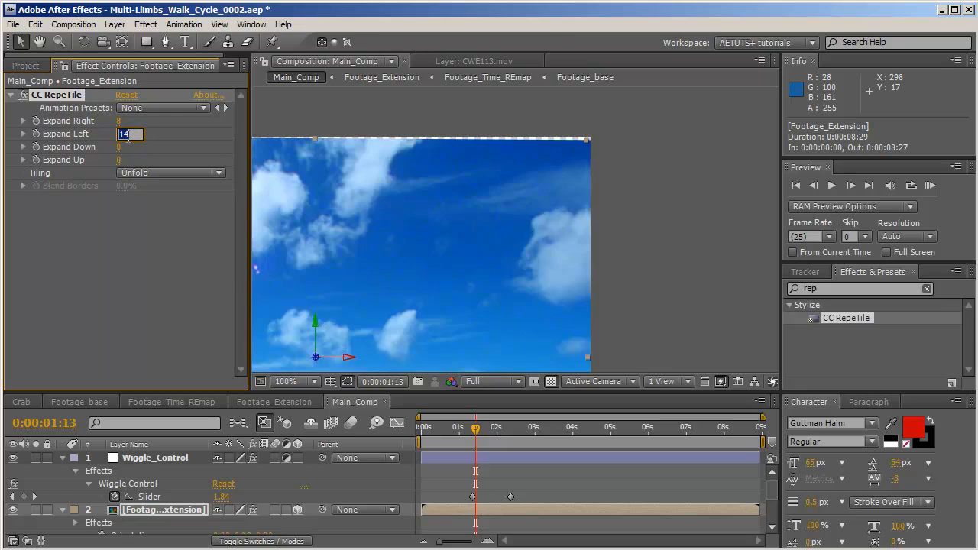
{"action": "type", "text": "15"}
{"action": "key", "text": "Return"}
{"action": "left_click", "coordinate": [120, 122]}
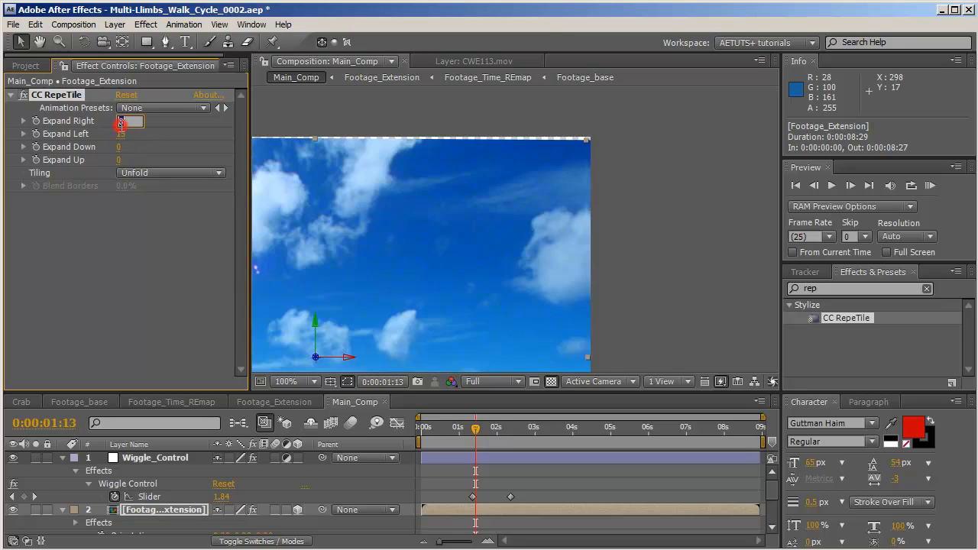
{"action": "type", "text": "15"}
{"action": "key", "text": "Return"}
{"action": "left_click", "coordinate": [120, 147]}
{"action": "type", "text": "15"}
{"action": "key", "text": "Return"}
{"action": "left_click", "coordinate": [120, 160]}
{"action": "type", "text": "15"}
{"action": "key", "text": "Return"}
Add a Wiggle Control slider keyframe with value 0 and place it at 0:00:03:25.
{"action": "scroll", "coordinate": [476, 369], "scroll_direction": "down", "scroll_amount": 2}
{"action": "mouse_move", "coordinate": [563, 439]}
{"action": "left_mouse_down"}
{"action": "mouse_move", "coordinate": [585, 439]}
{"action": "mouse_move", "coordinate": [575, 442]}
{"action": "left_mouse_up"}
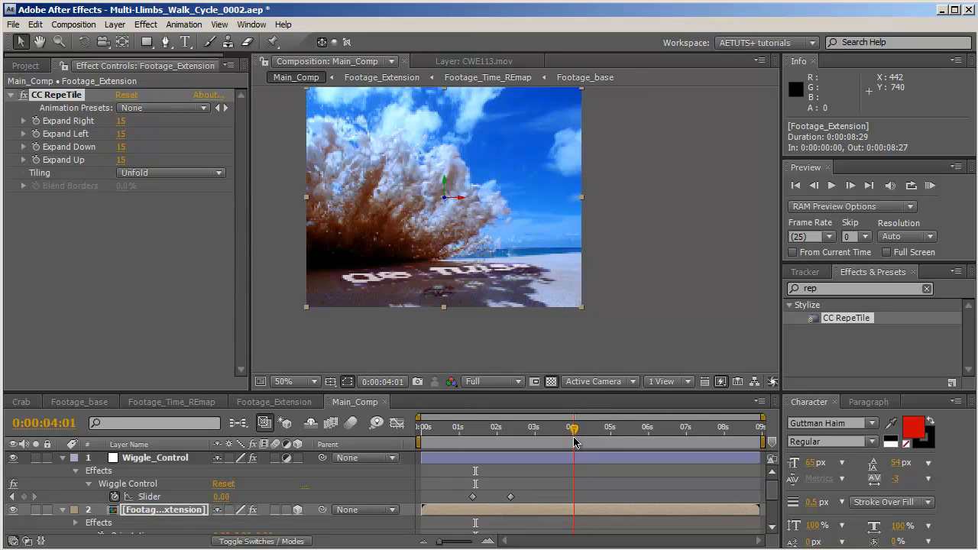
{"action": "left_click", "coordinate": [71, 423]}
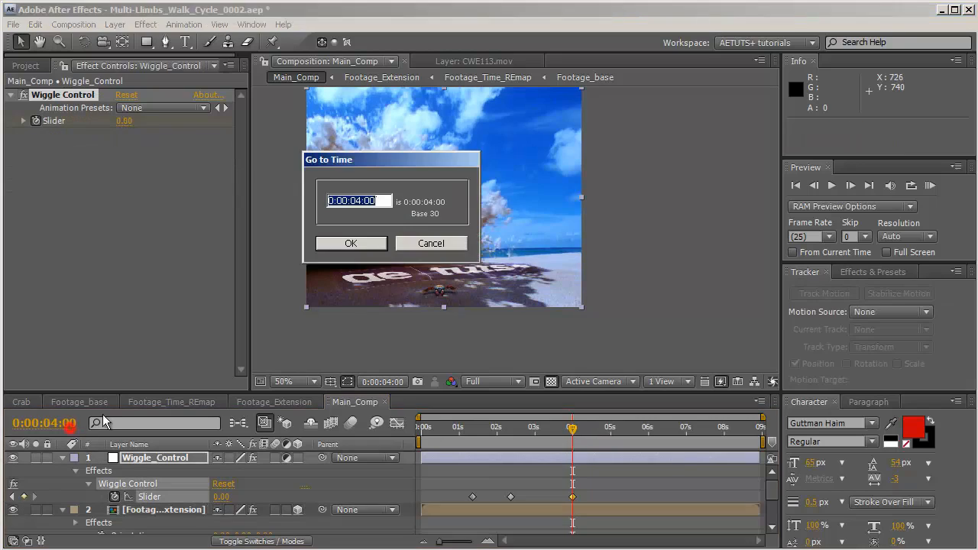
{"action": "key", "text": "Escape"}
{"action": "left_click_drag", "start_coordinate": [573, 431], "coordinate": [567, 434]}
{"action": "left_click_drag", "start_coordinate": [573, 502], "coordinate": [565, 499]}
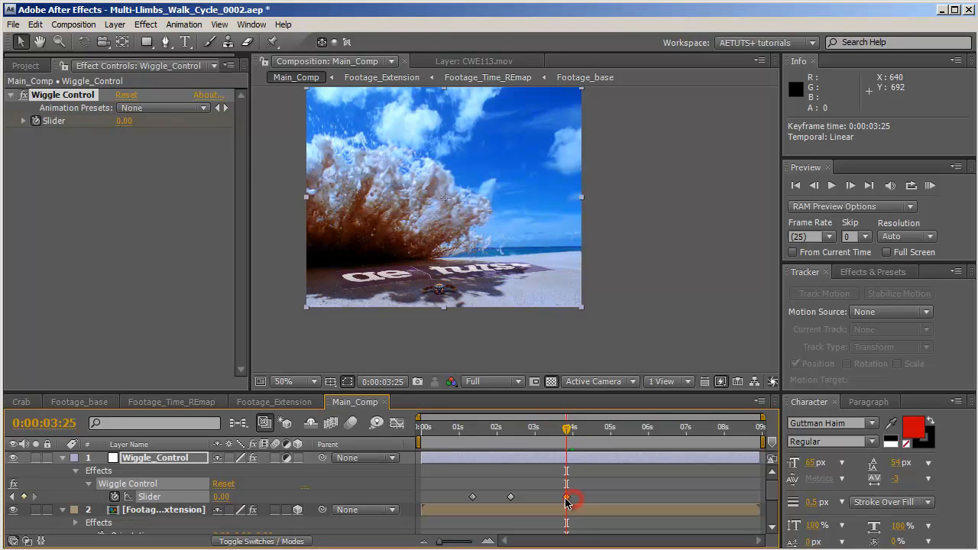
Keyframe the Wiggle Control slider at 2 at 0:00:04:06.
{"action": "mouse_move", "coordinate": [568, 433]}
{"action": "left_mouse_down"}
{"action": "mouse_move", "coordinate": [638, 437]}
{"action": "mouse_move", "coordinate": [578, 433]}
{"action": "left_mouse_up"}
{"action": "left_click", "coordinate": [849, 185]}
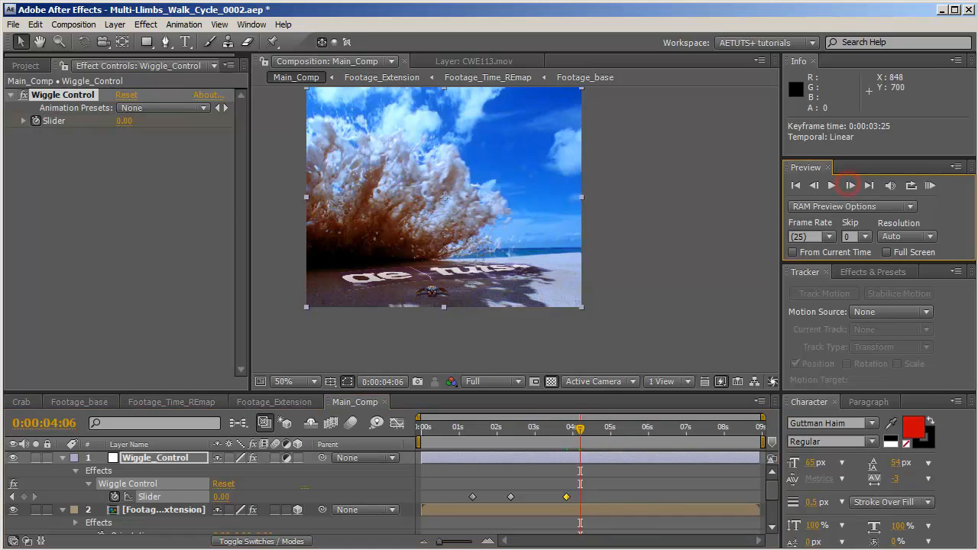
{"action": "left_click_drag", "start_coordinate": [222, 497], "coordinate": [225, 501]}
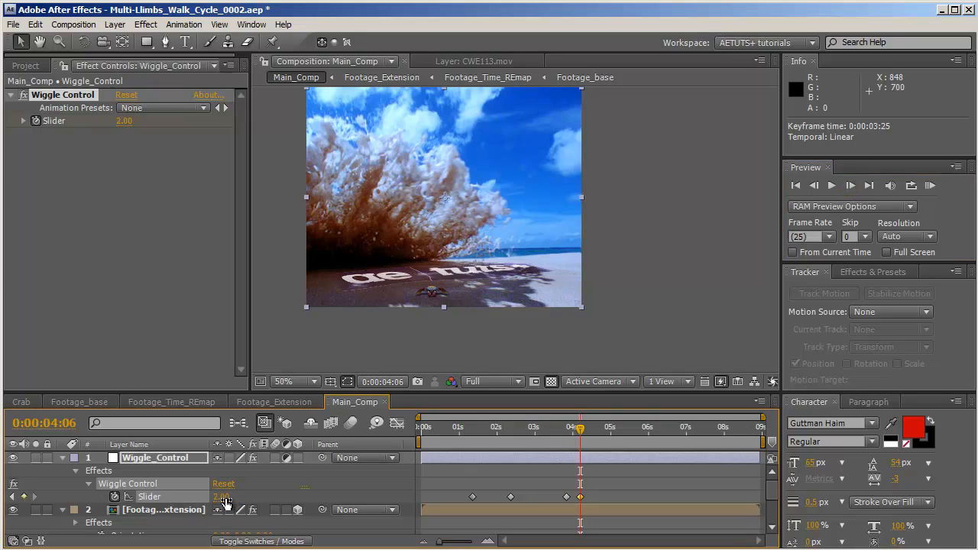
Keyframe the slider at 2 at 0:00:07:25 and at 0 at 0:00:08:06, then save the project.
{"action": "left_click_drag", "start_coordinate": [577, 428], "coordinate": [724, 436]}
{"action": "left_click_drag", "start_coordinate": [718, 430], "coordinate": [731, 431]}
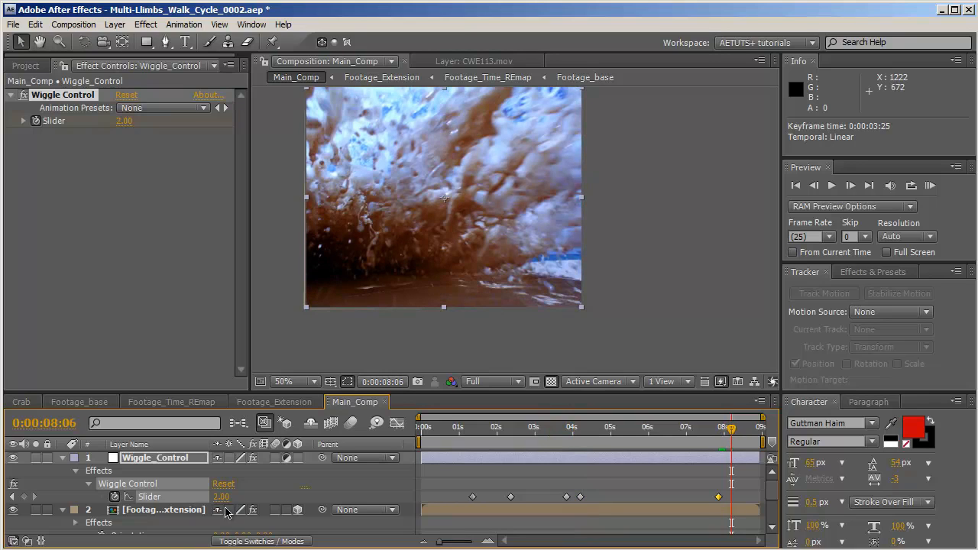
{"action": "left_click", "coordinate": [220, 497]}
{"action": "type", "text": "0"}
{"action": "key", "text": "Return"}
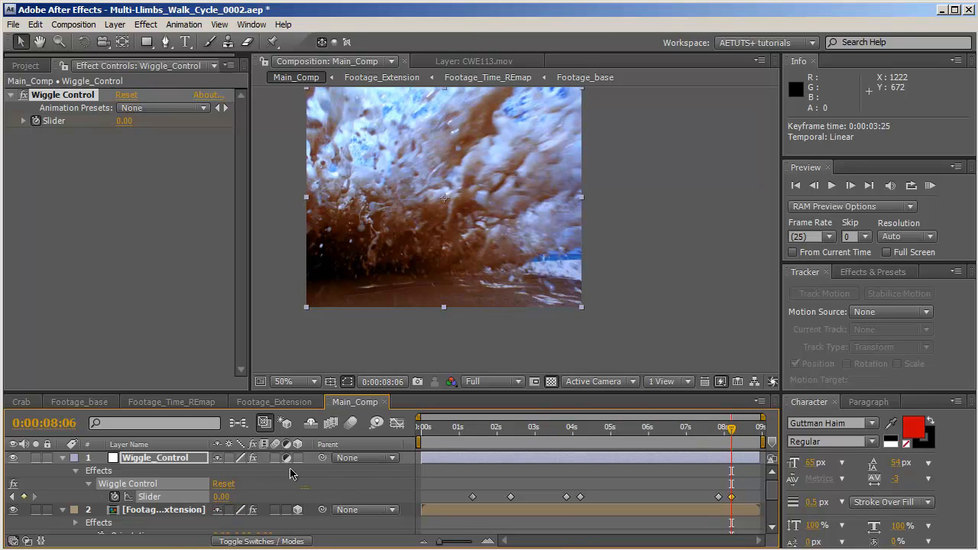
{"action": "key", "text": "ctrl+s"}
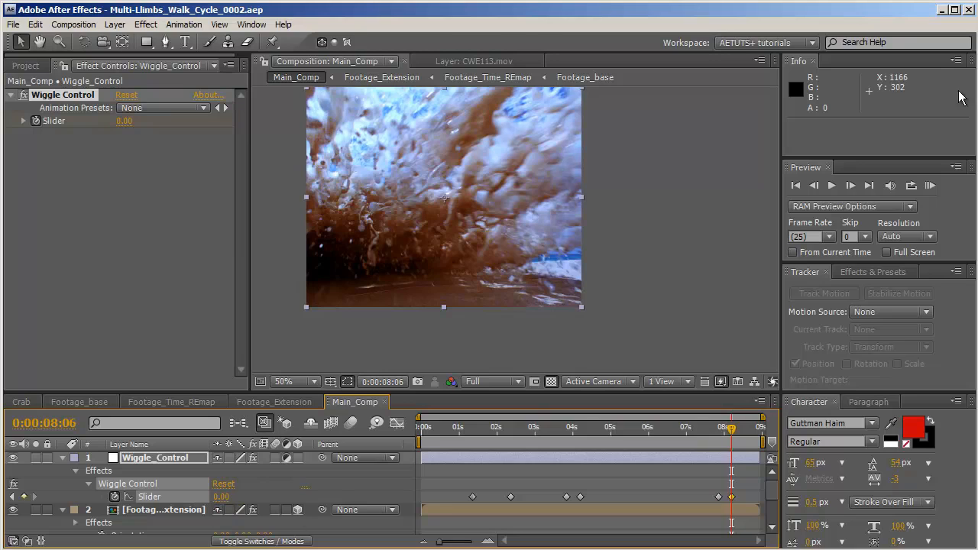
Play a RAM preview of Main_Comp and scrub the wave section to check the camera shake.
{"action": "left_click", "coordinate": [930, 187]}
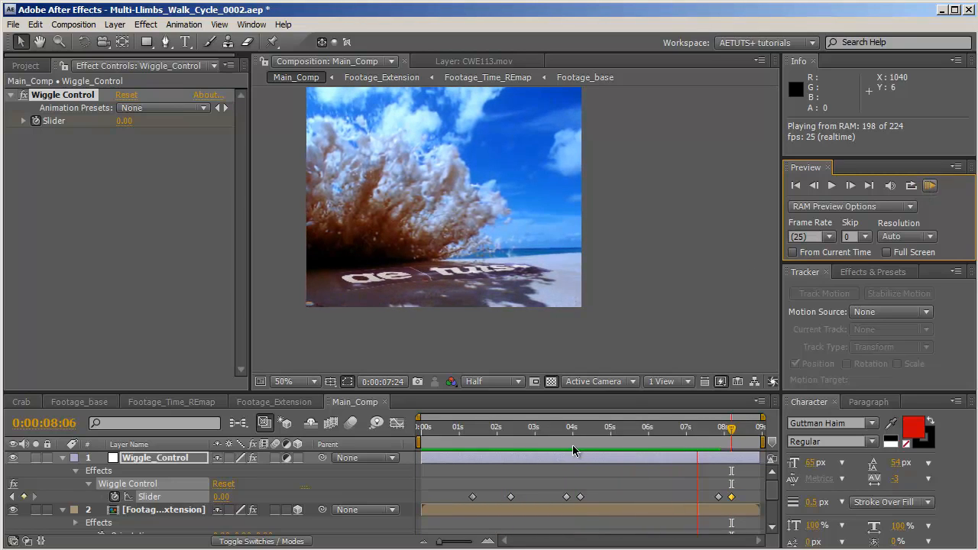
{"action": "left_click", "coordinate": [626, 495]}
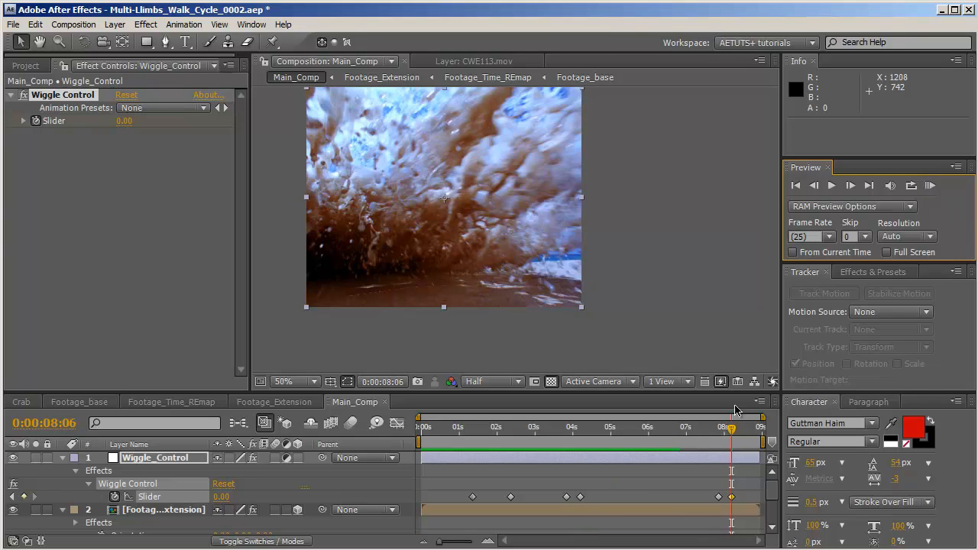
{"action": "left_click_drag", "start_coordinate": [600, 428], "coordinate": [639, 432]}
Set the Wiggle Control slider keyframes at 0:00:04:06 and 0:00:07:25 to 1.
{"action": "left_click", "coordinate": [12, 497]}
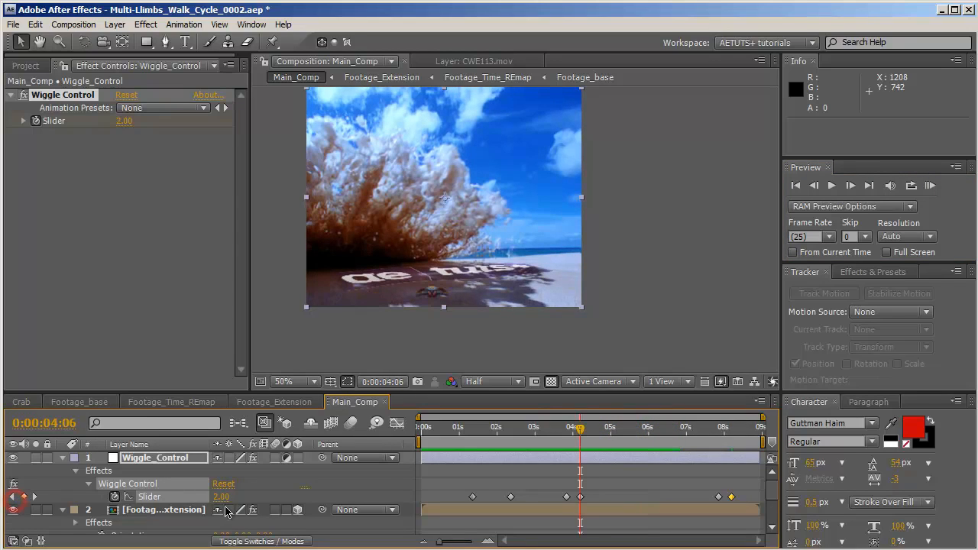
{"action": "left_click", "coordinate": [224, 496]}
{"action": "type", "text": "1"}
{"action": "key", "text": "Return"}
{"action": "left_click", "coordinate": [35, 497]}
{"action": "left_click", "coordinate": [225, 496]}
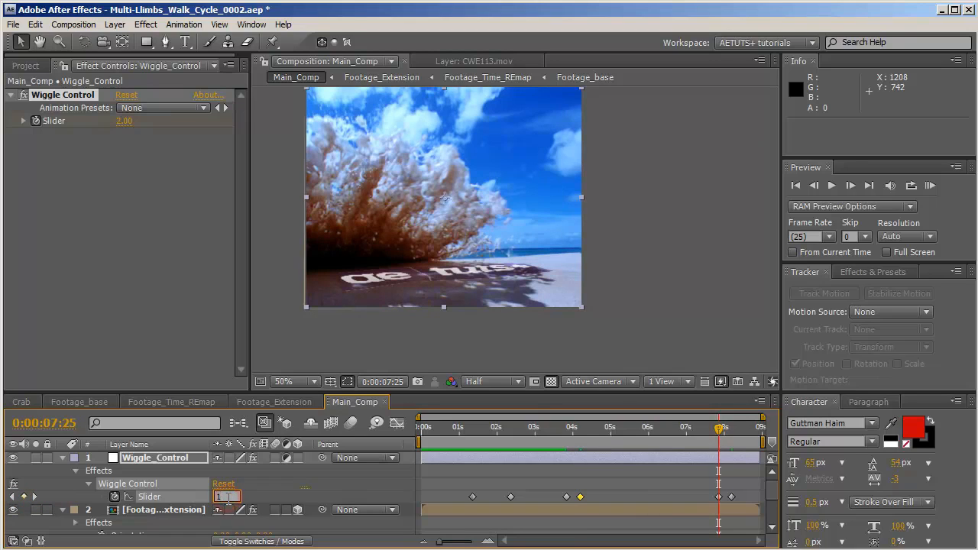
{"action": "key", "text": "Return"}
Keyframe the Wiggle Control slider at 0.7 at 0:00:06:19.
{"action": "left_click_drag", "start_coordinate": [581, 446], "coordinate": [672, 432]}
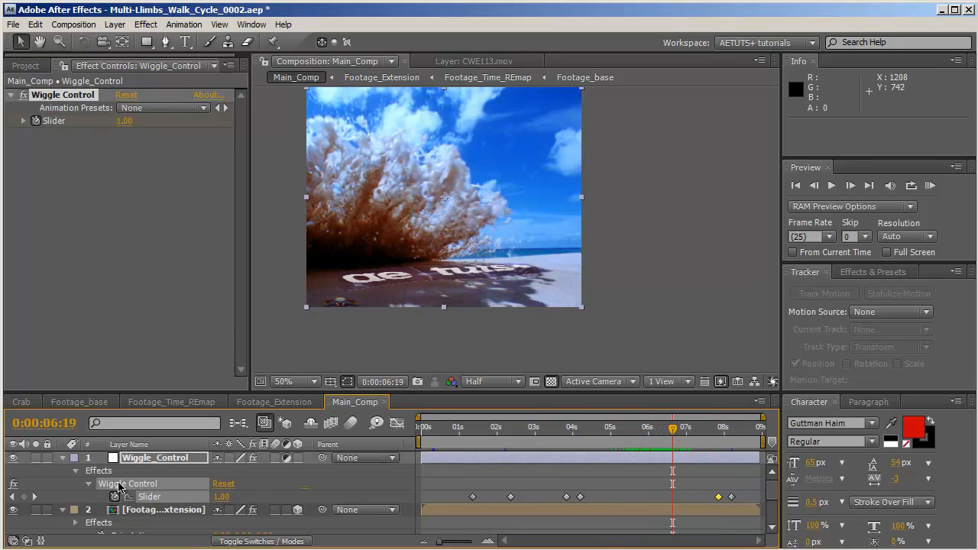
{"action": "left_click", "coordinate": [221, 497]}
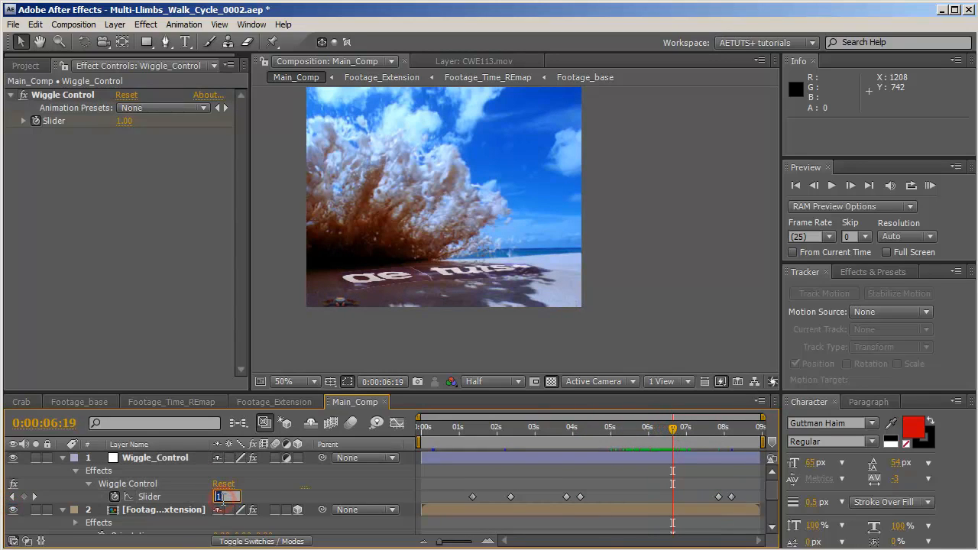
{"action": "type", "text": ".7"}
{"action": "key", "text": "Return"}
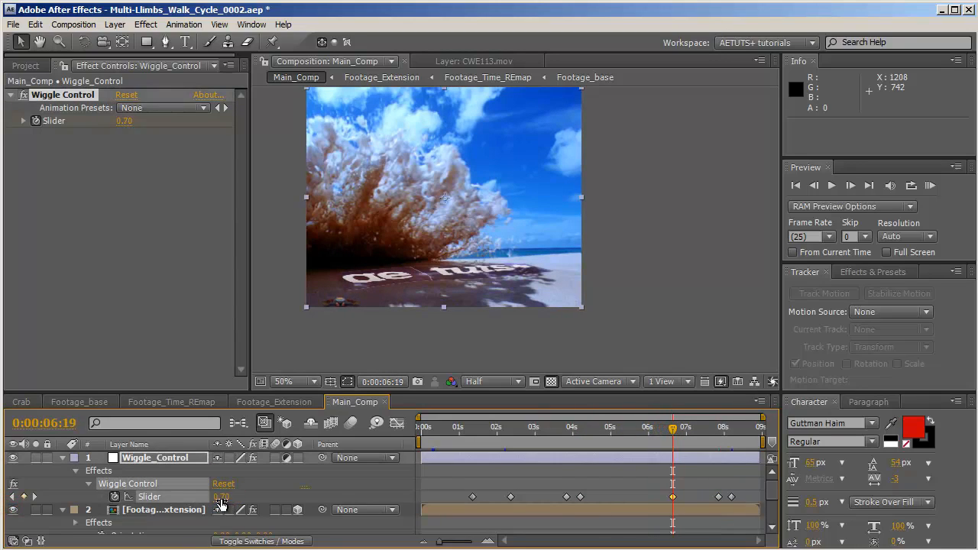
Set the Wiggle Control slider to 0.5 at the 0:00:07:25 keyframe and to 0.6 at the 0:00:04:06 keyframe.
{"action": "left_click", "coordinate": [35, 496]}
{"action": "left_click", "coordinate": [218, 496]}
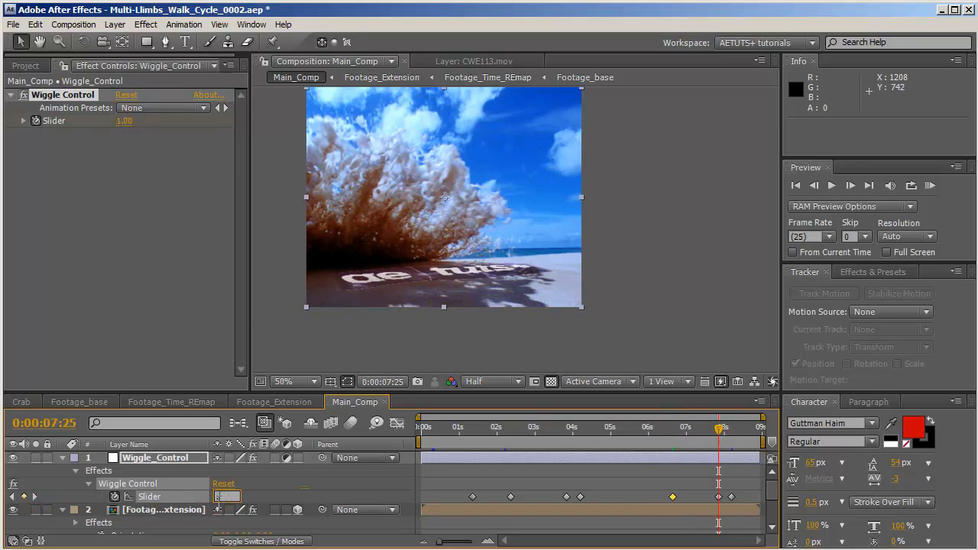
{"action": "type", "text": ".5"}
{"action": "key", "text": "Return"}
{"action": "left_click", "coordinate": [218, 498]}
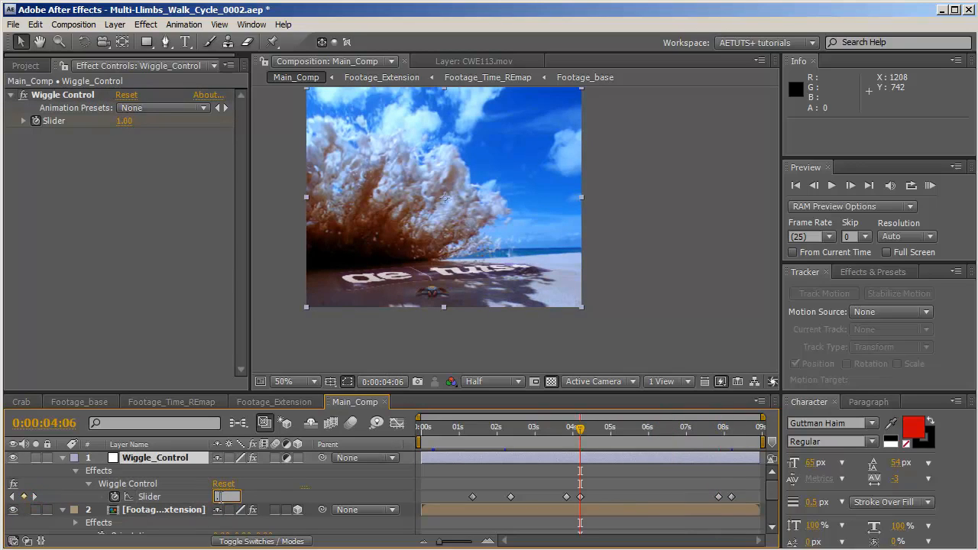
{"action": "type", "text": ".6"}
{"action": "key", "text": "Return"}
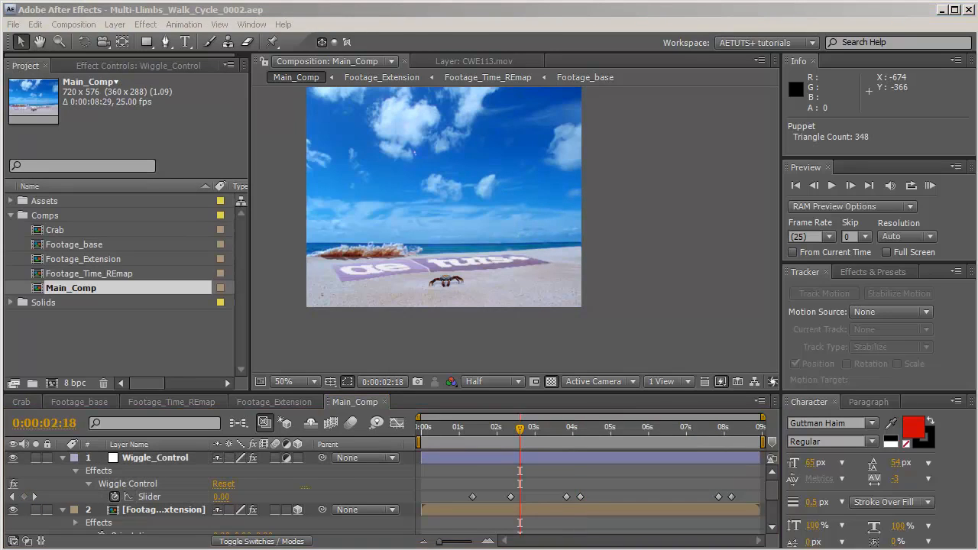
Set the viewer resolution to Full and examine Main_Comp at 100% magnification around the crab and the approaching wave at 0:00:02:24.
{"action": "left_click", "coordinate": [483, 378]}
{"action": "left_click", "coordinate": [475, 360]}
{"action": "key", "text": "space"}
{"action": "left_click_drag", "start_coordinate": [388, 303], "coordinate": [543, 294]}
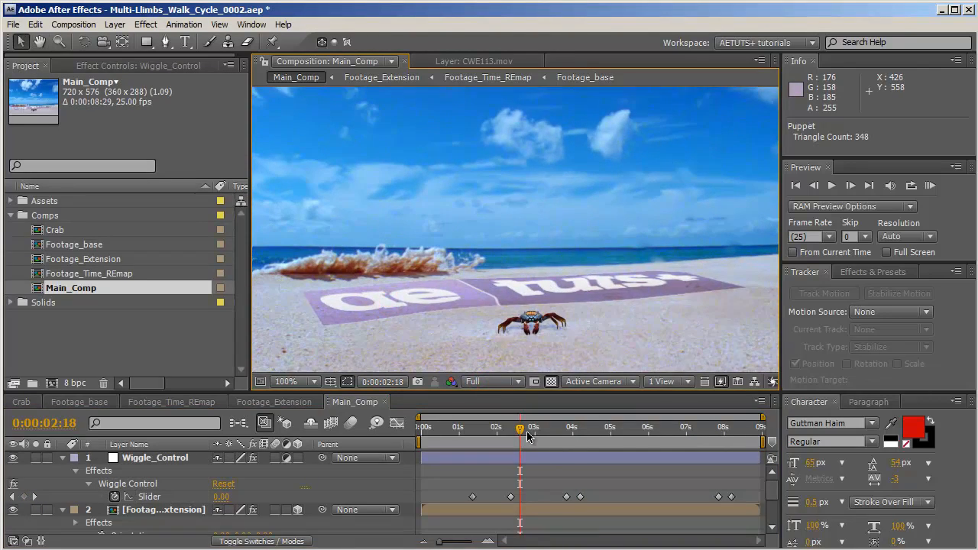
{"action": "mouse_move", "coordinate": [527, 435]}
{"action": "left_mouse_down"}
{"action": "mouse_move", "coordinate": [543, 429]}
{"action": "mouse_move", "coordinate": [528, 428]}
{"action": "left_mouse_up"}
{"action": "left_click", "coordinate": [555, 279]}
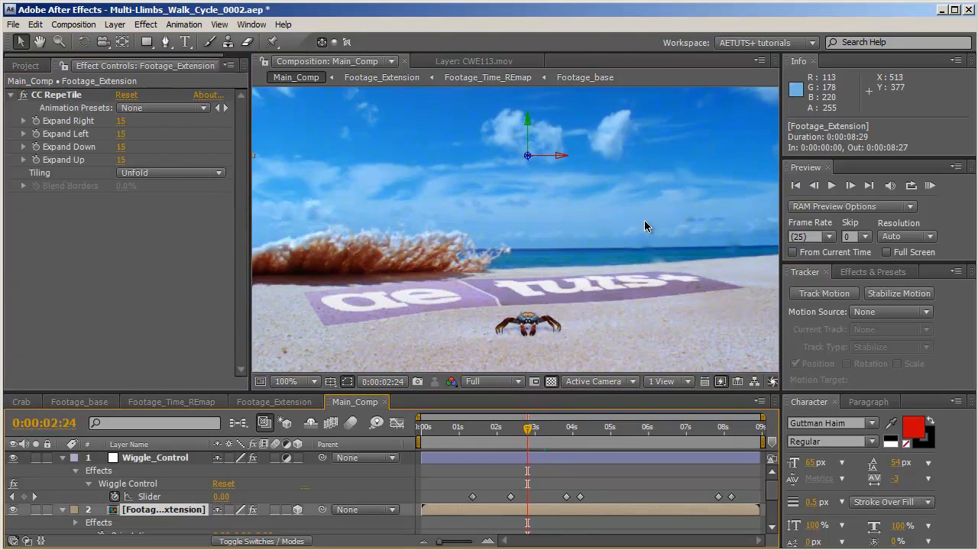
Scrub Main_Comp to 0:00:03:28 at 50% magnification to review the wave breaking behind the logo and crab.
{"action": "key", "text": "comma"}
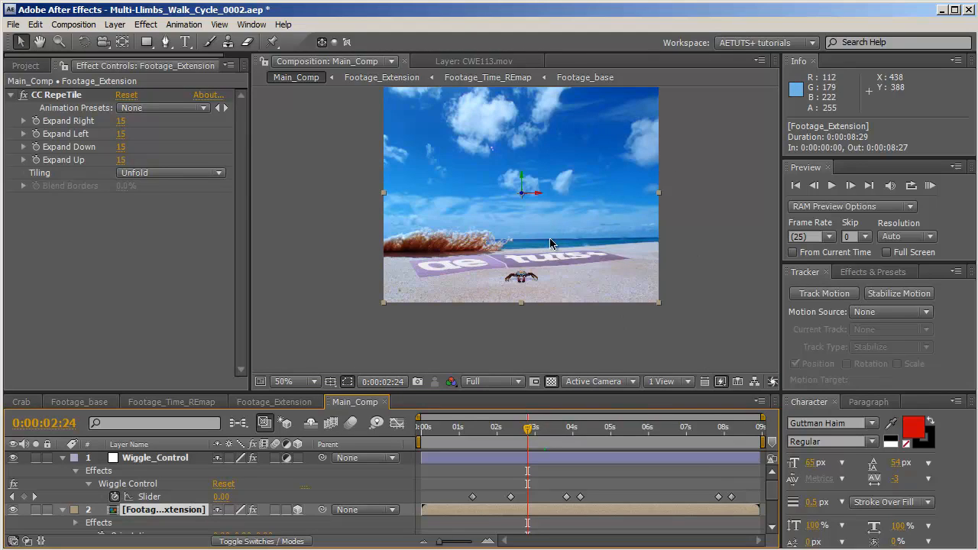
{"action": "left_click", "coordinate": [531, 430]}
{"action": "left_click_drag", "start_coordinate": [532, 429], "coordinate": [569, 430]}
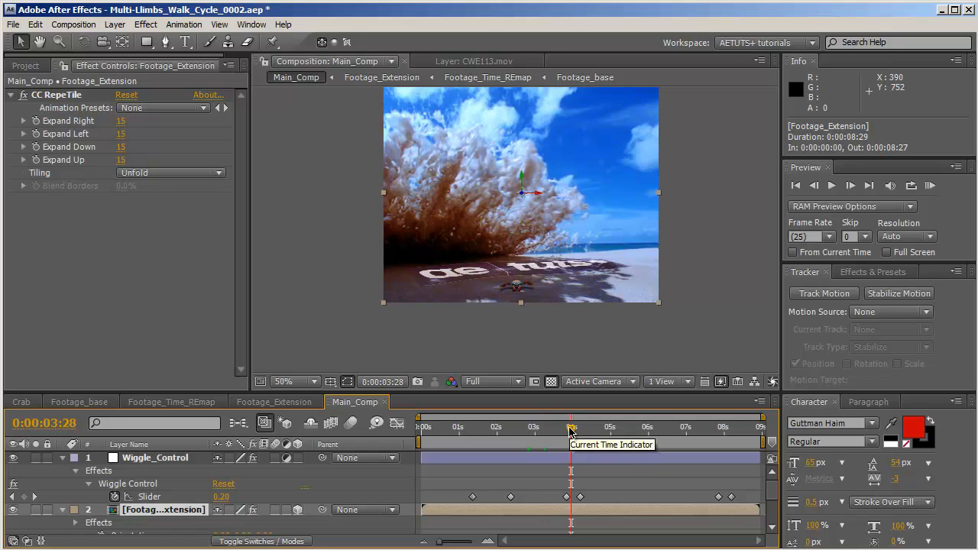
{"action": "key", "text": "period"}
{"action": "key", "text": "period"}
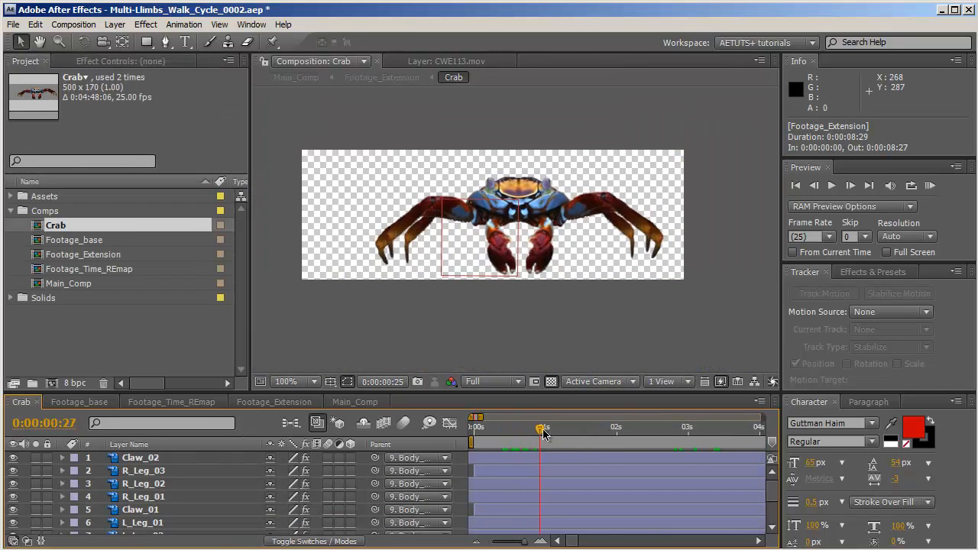
Scrub through the Crab comp to review the leg and claw animation, and bring up the Footage_Extension comp.
{"action": "left_click_drag", "start_coordinate": [543, 434], "coordinate": [589, 430]}
{"action": "left_click", "coordinate": [252, 403]}
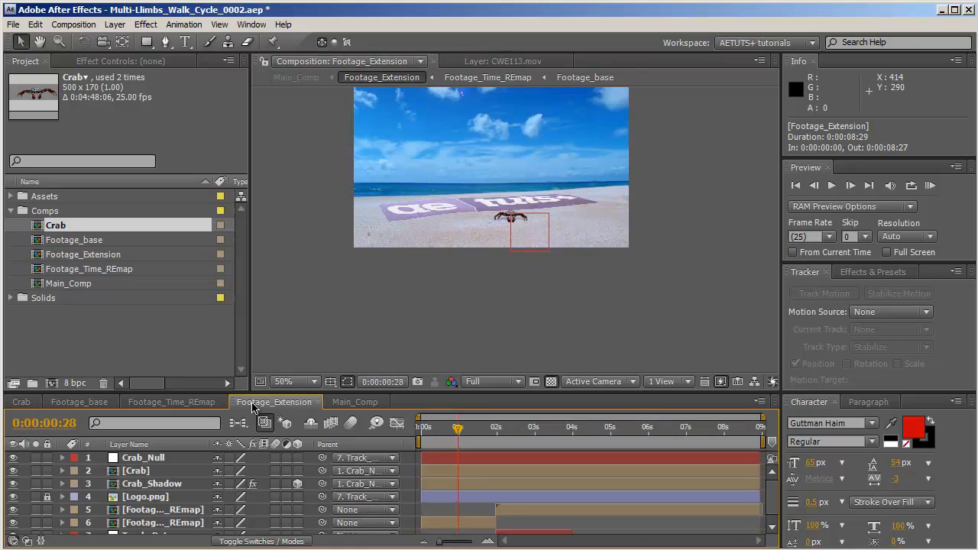